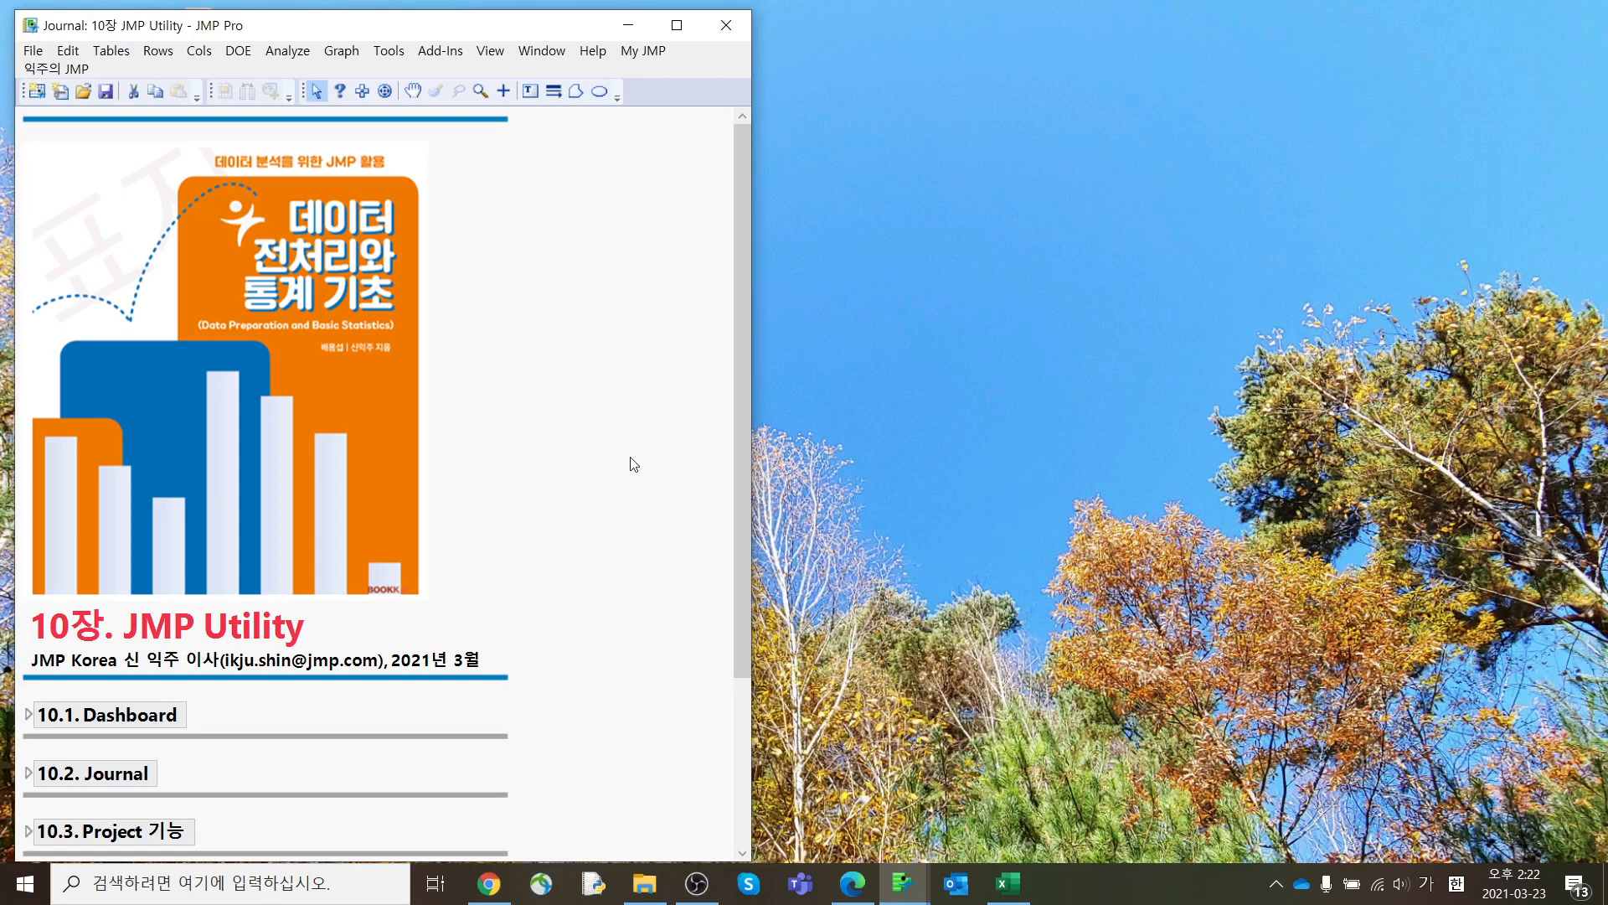
Step: Expand the journal's 10.1. Dashboard section and open the linked Big Class.jmp data table
{"action": "scroll", "coordinate": [619, 591], "scroll_direction": "down", "scroll_amount": 3}
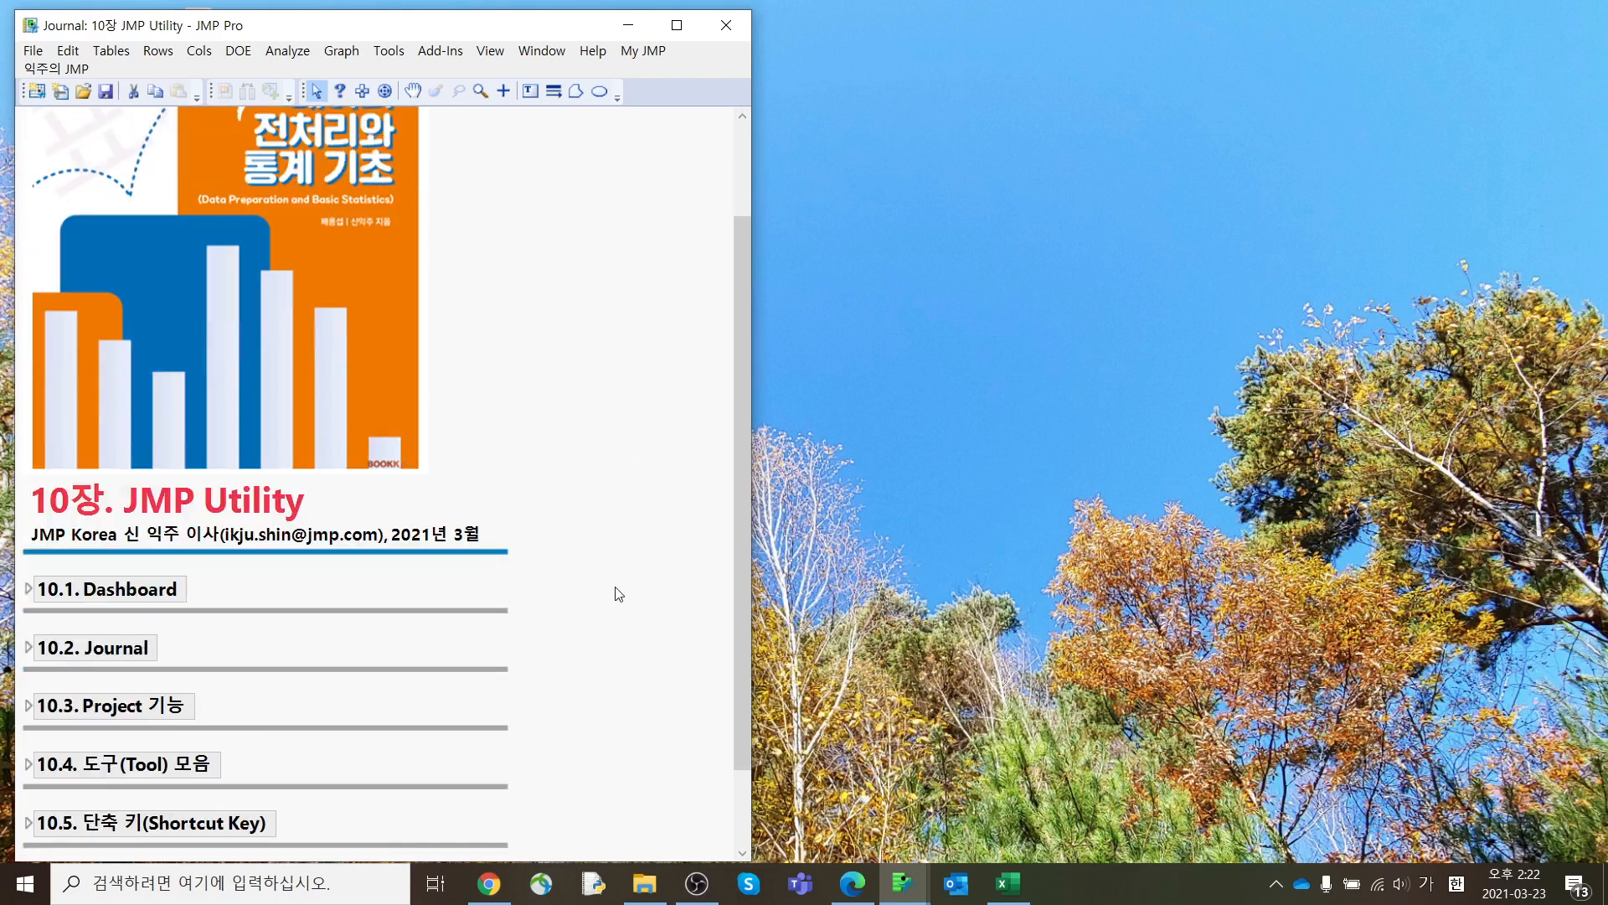
{"action": "scroll", "coordinate": [619, 594], "scroll_direction": "down", "scroll_amount": 3}
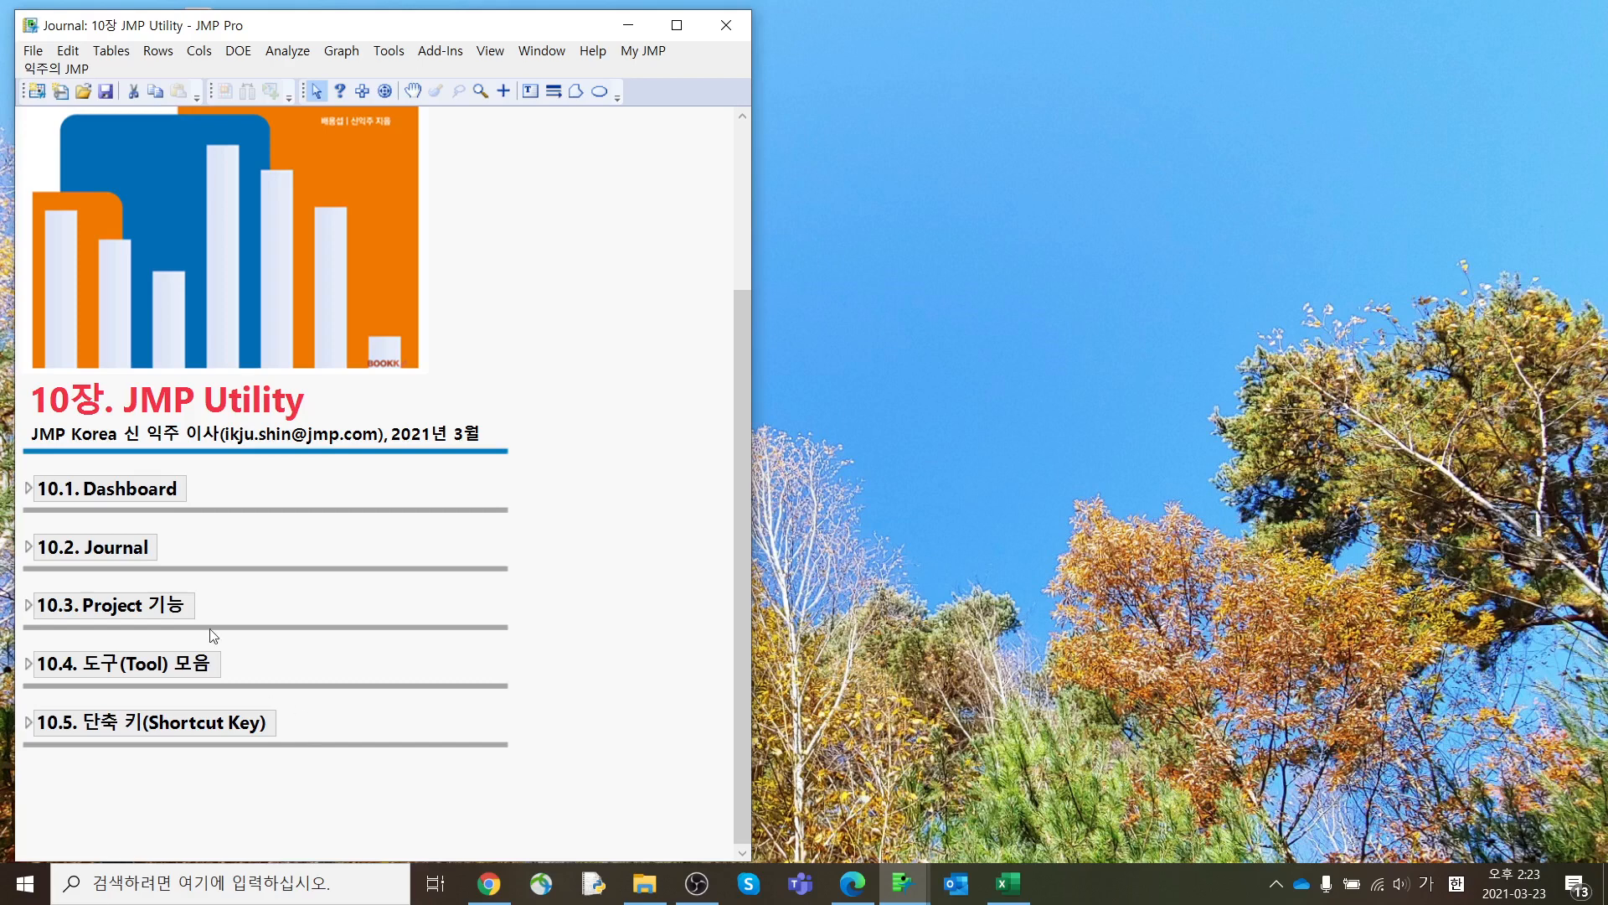
{"action": "left_click", "coordinate": [29, 488]}
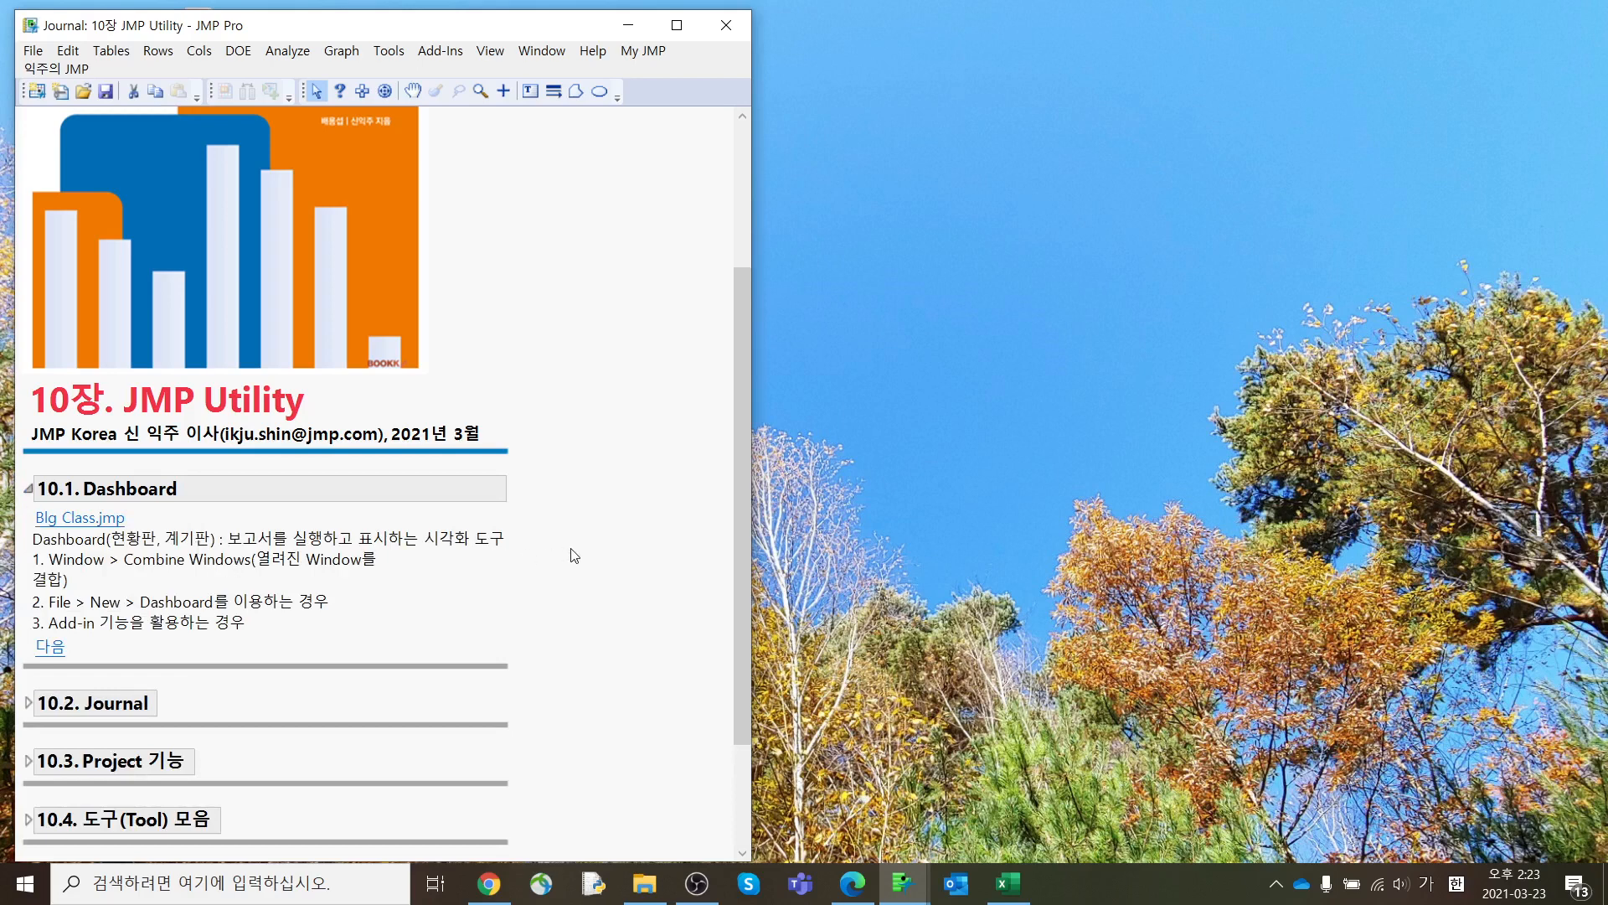
{"action": "mouse_move", "coordinate": [571, 548]}
{"action": "left_mouse_down"}
{"action": "mouse_move", "coordinate": [122, 548]}
{"action": "mouse_move", "coordinate": [324, 552]}
{"action": "left_mouse_up"}
{"action": "mouse_move", "coordinate": [392, 554]}
{"action": "left_mouse_down"}
{"action": "mouse_move", "coordinate": [396, 598]}
{"action": "mouse_move", "coordinate": [320, 629]}
{"action": "left_mouse_up"}
{"action": "left_click", "coordinate": [102, 528]}
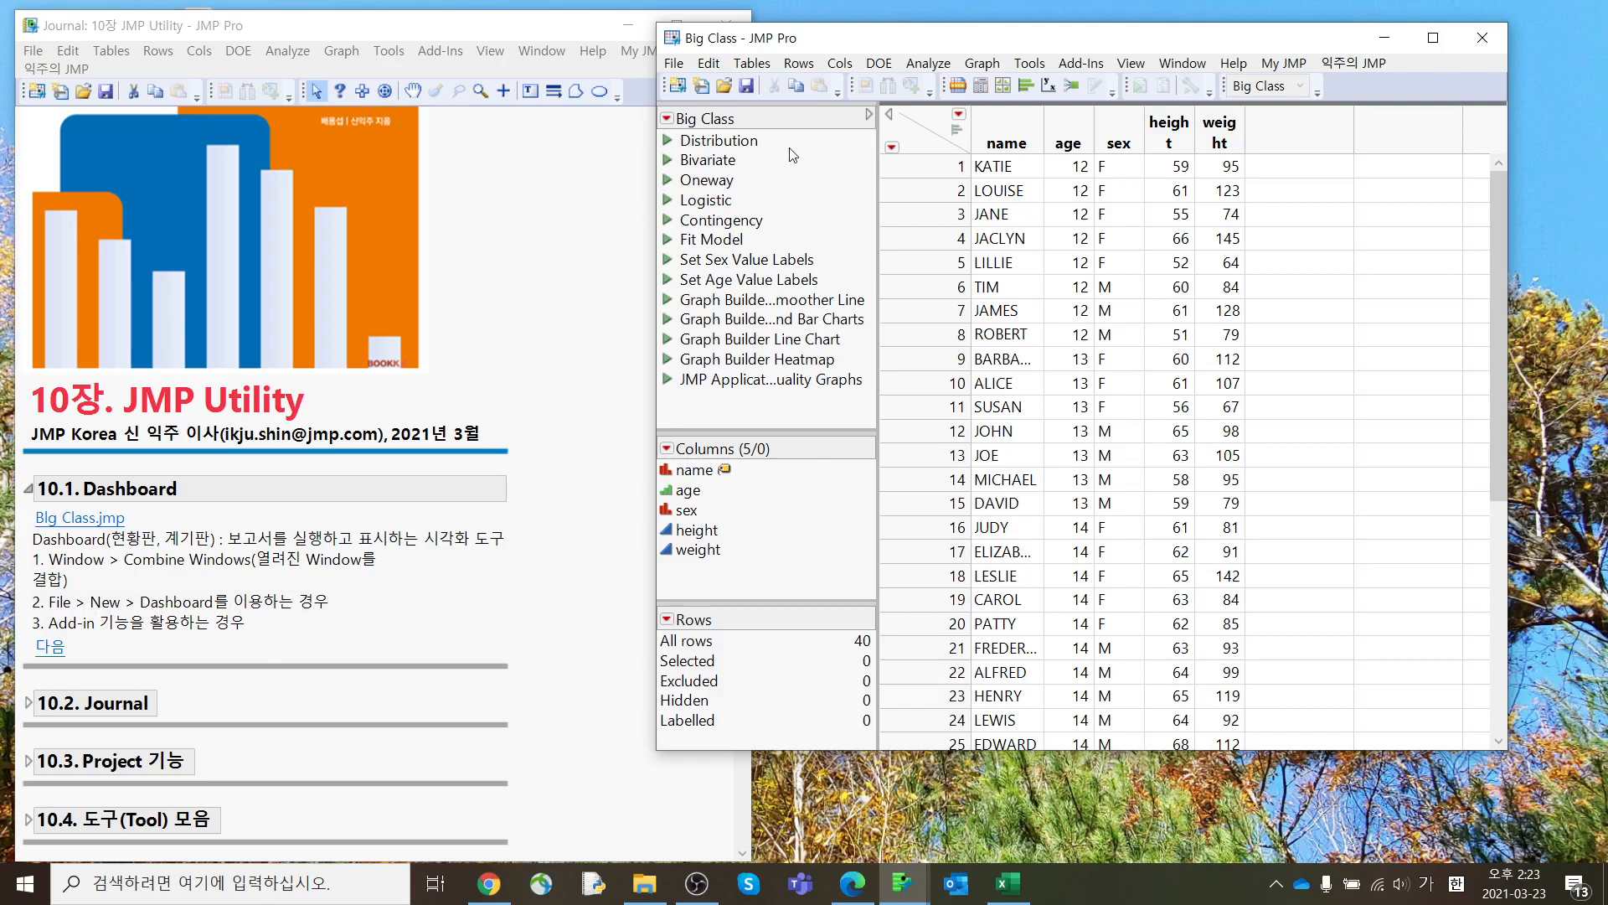
Step: Run the Distribution and Bivariate scripts of Big Class together and arrange the two report windows side by side
{"action": "left_click_drag", "start_coordinate": [792, 150], "coordinate": [789, 166]}
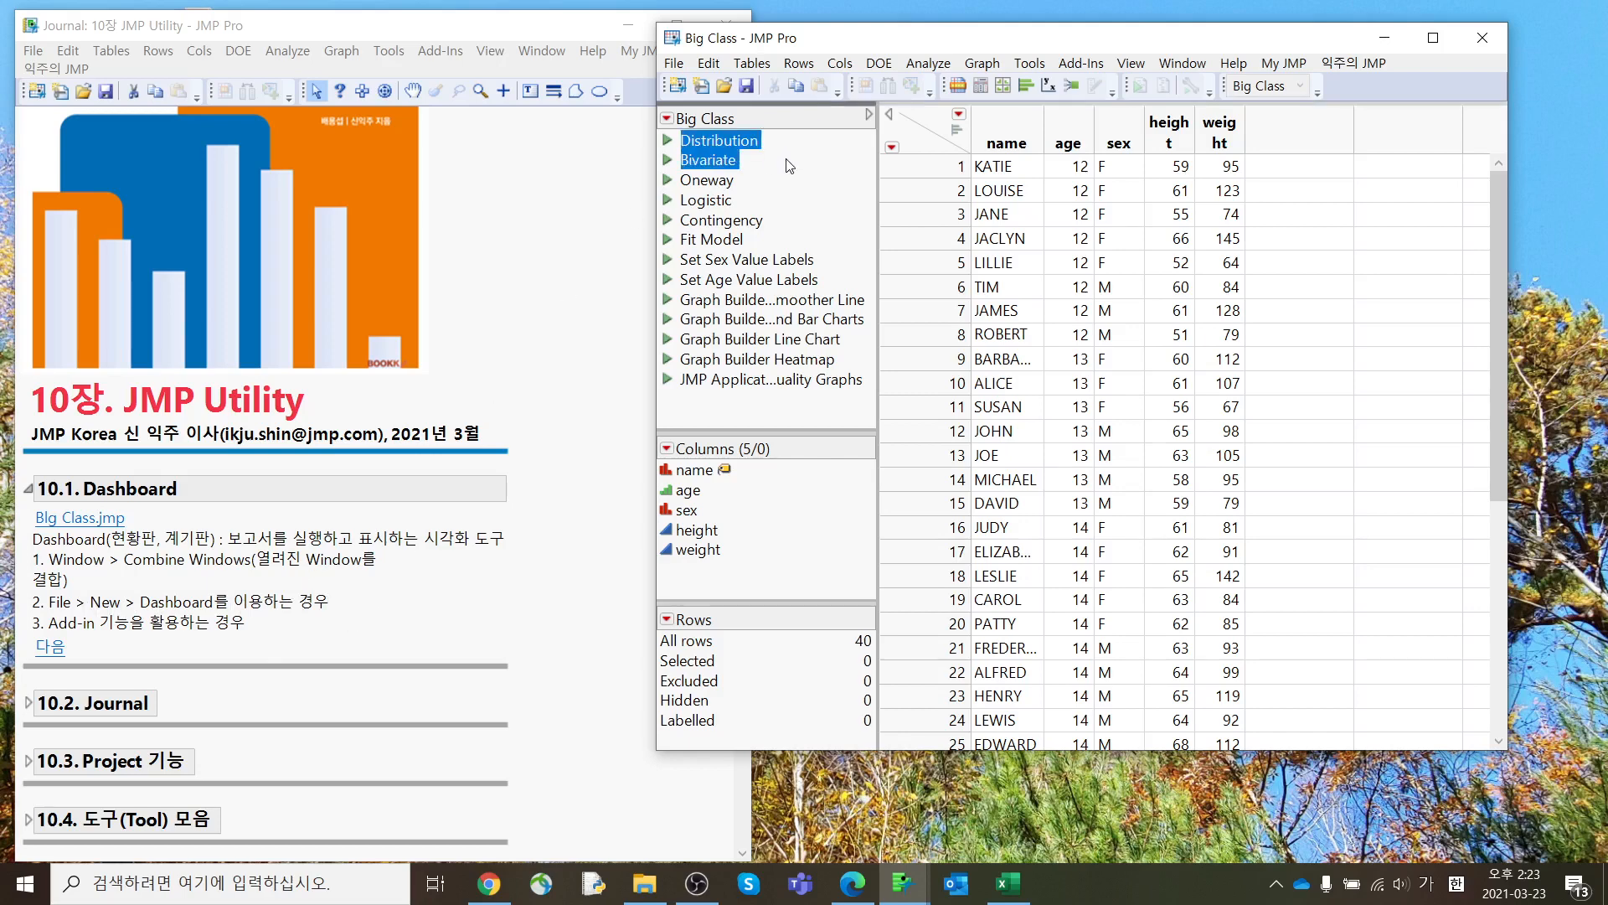
{"action": "right_click", "coordinate": [662, 161]}
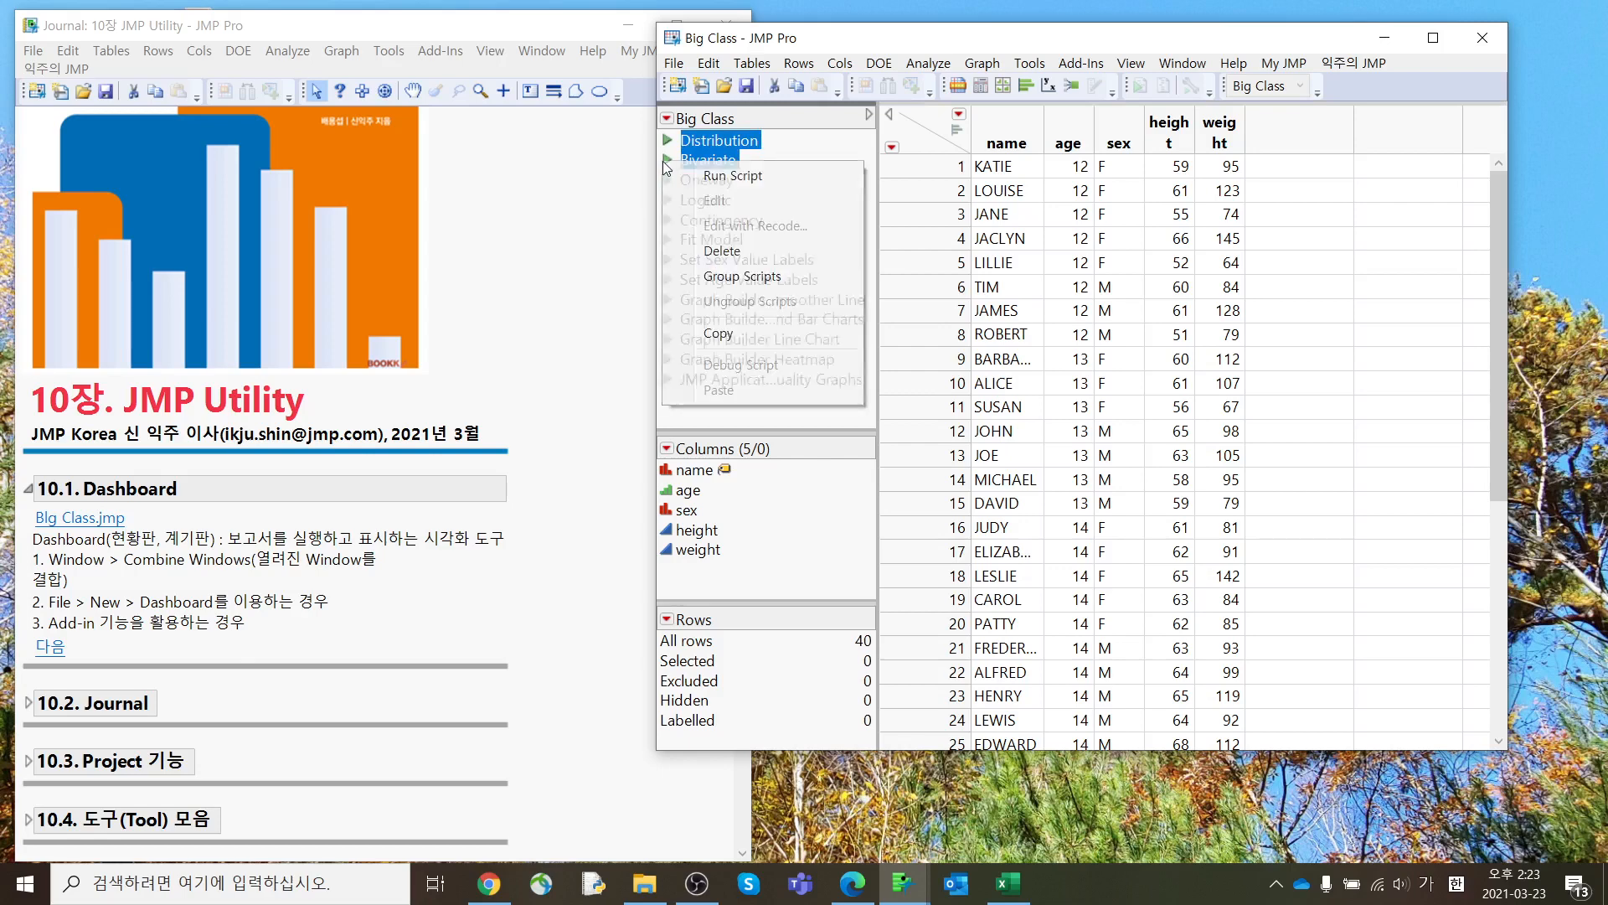
{"action": "left_click", "coordinate": [672, 176]}
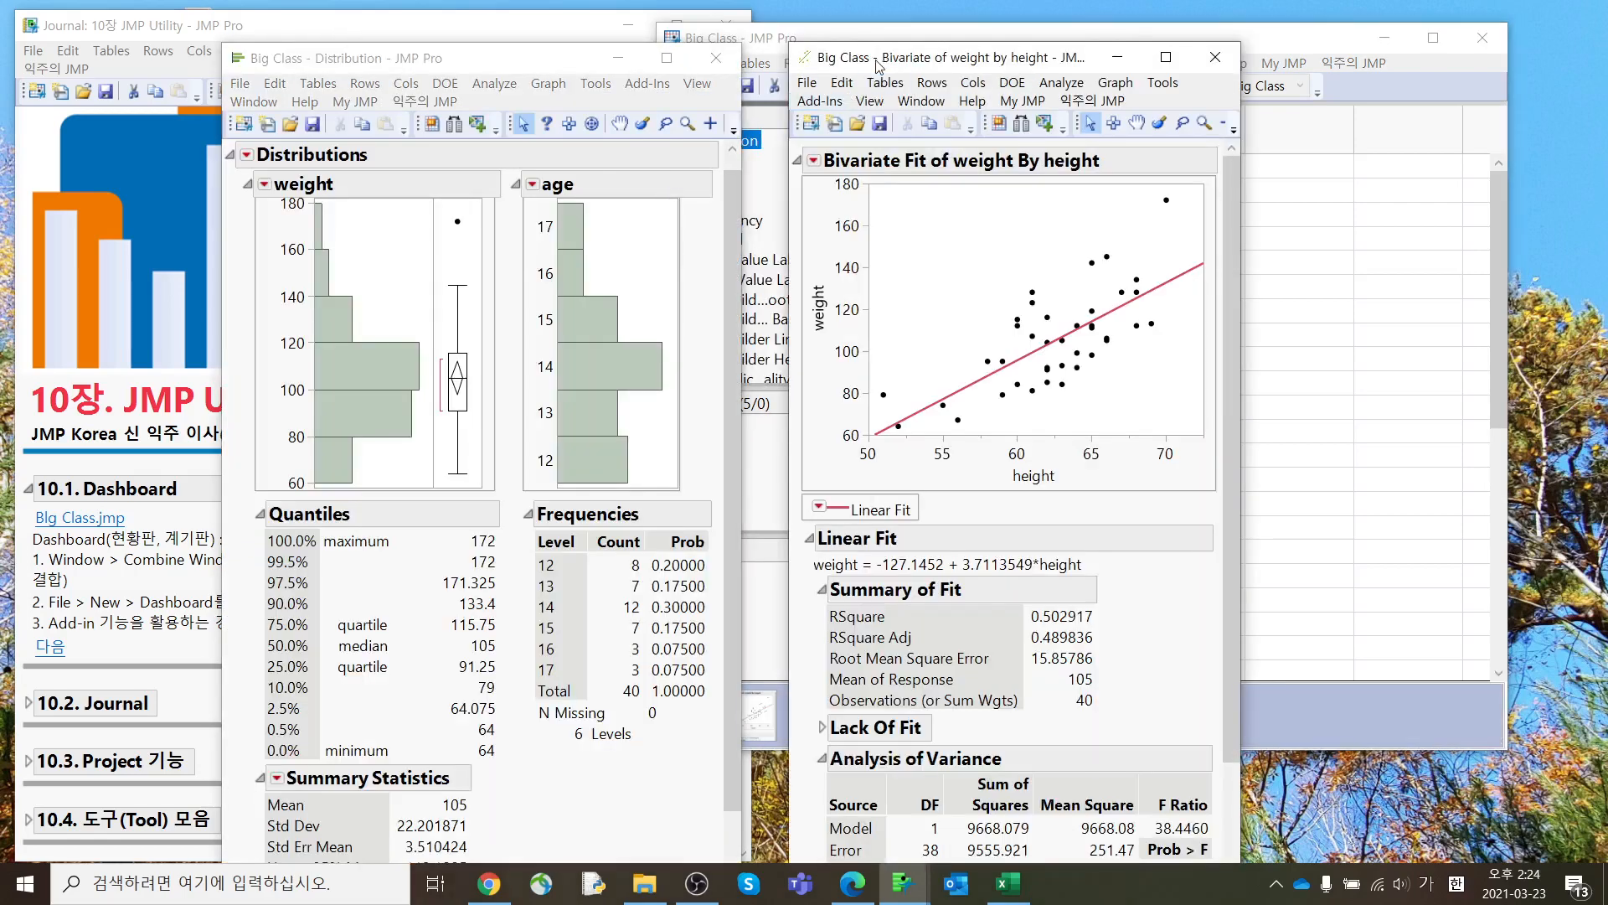
{"action": "left_click_drag", "start_coordinate": [880, 65], "coordinate": [976, 74]}
{"action": "left_click_drag", "start_coordinate": [584, 58], "coordinate": [677, 57]}
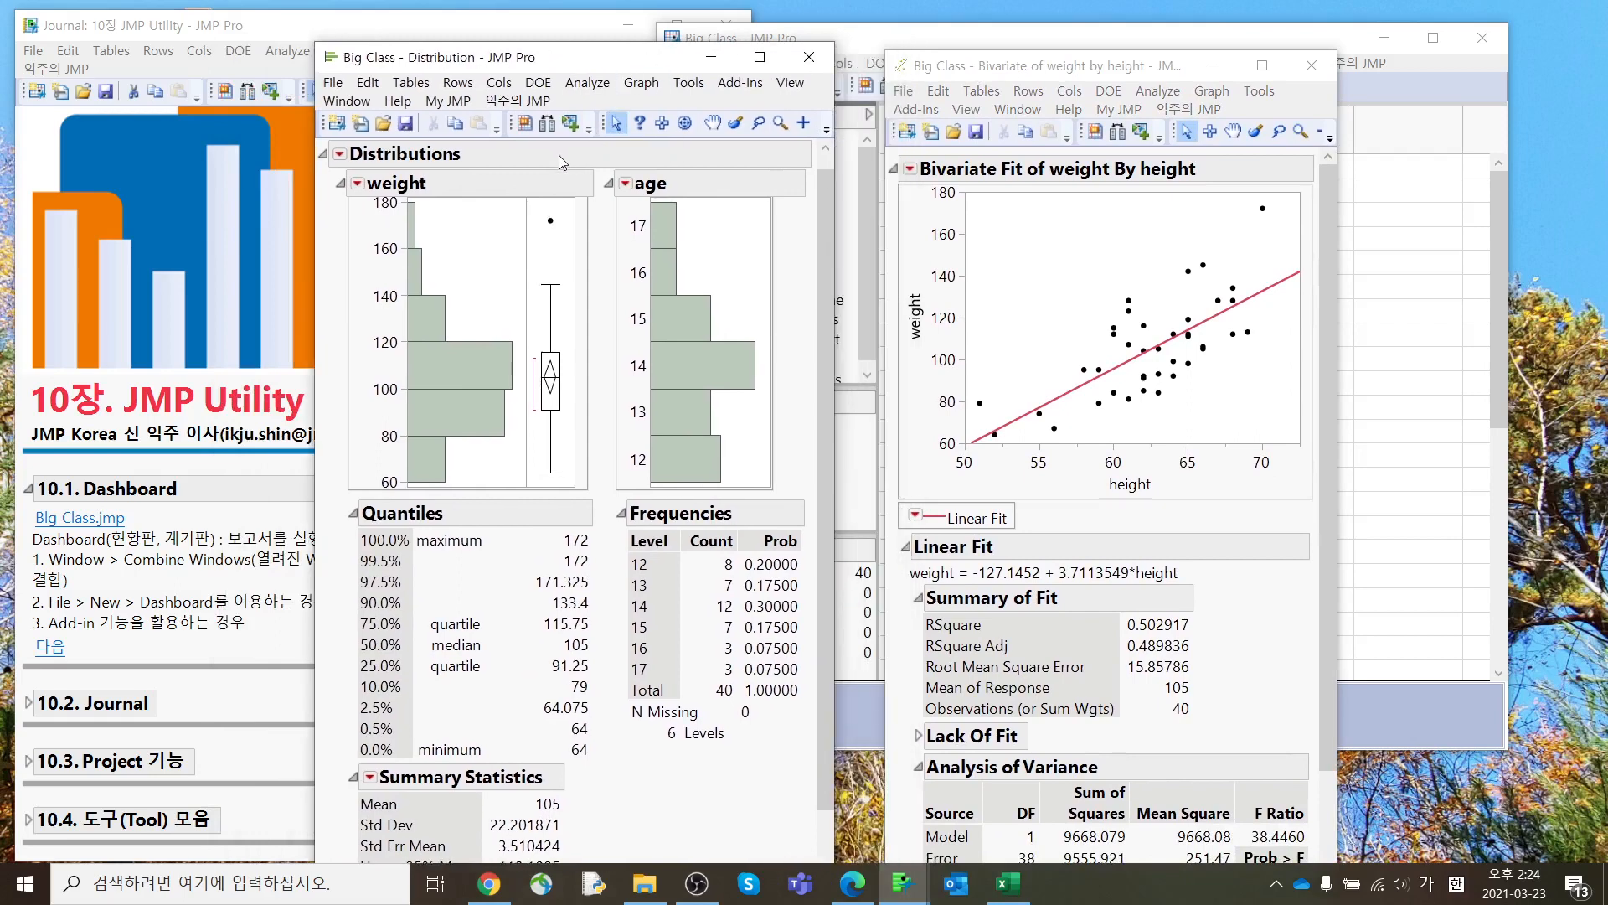
Step: Create a new dashboard from the 2x1 Dashboard template
{"action": "left_click", "coordinate": [338, 87]}
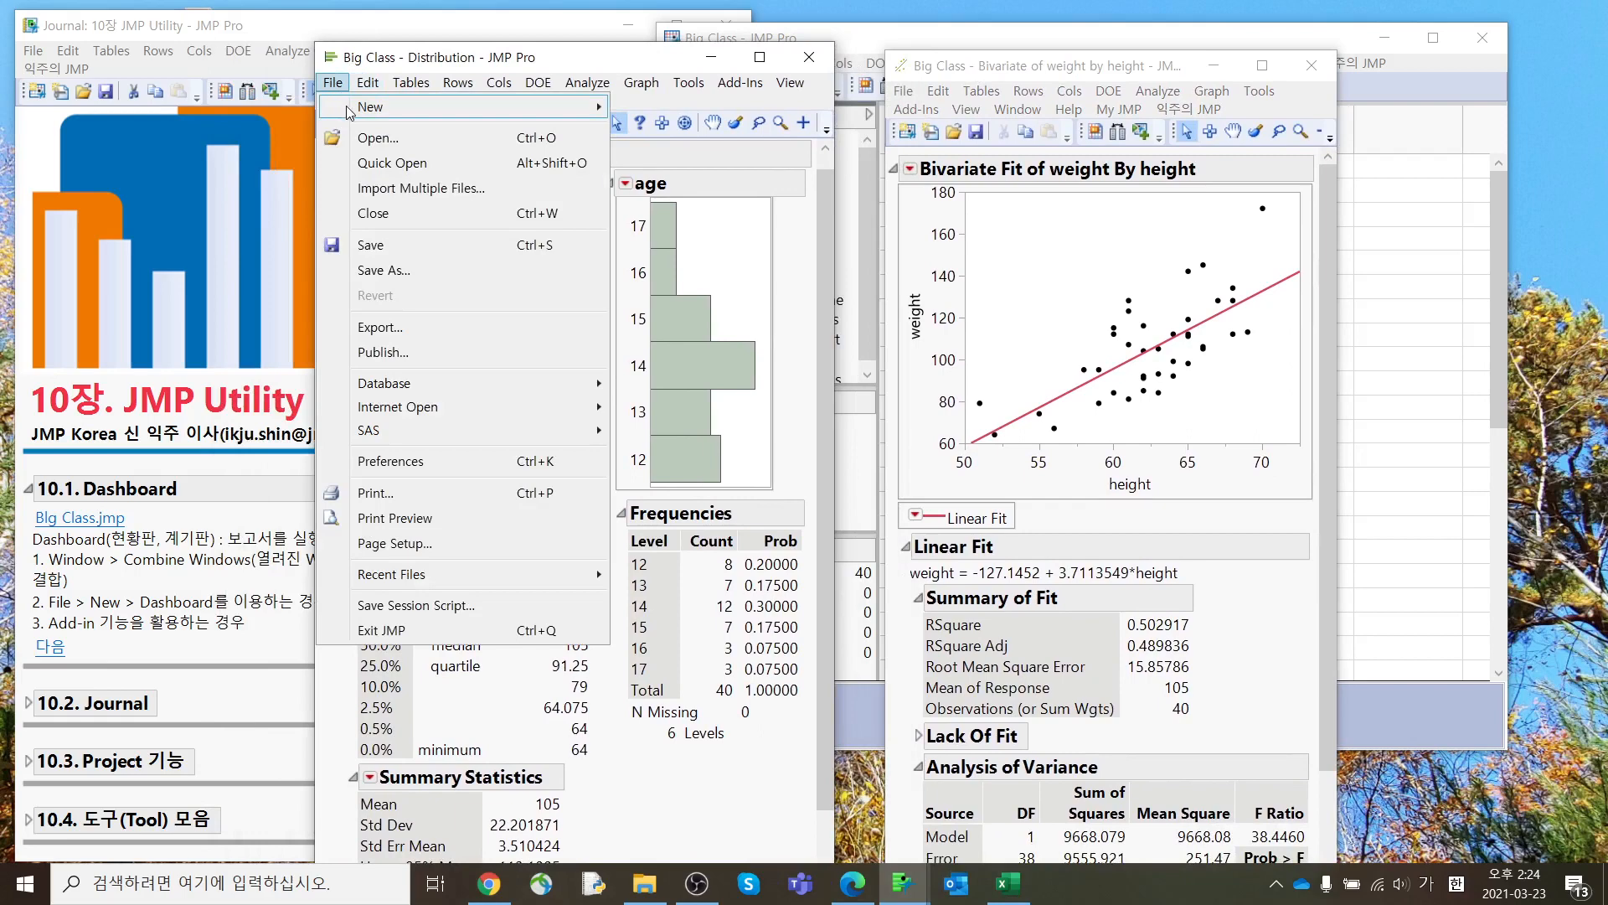
{"action": "mouse_move", "coordinate": [363, 108]}
{"action": "left_click", "coordinate": [671, 260]}
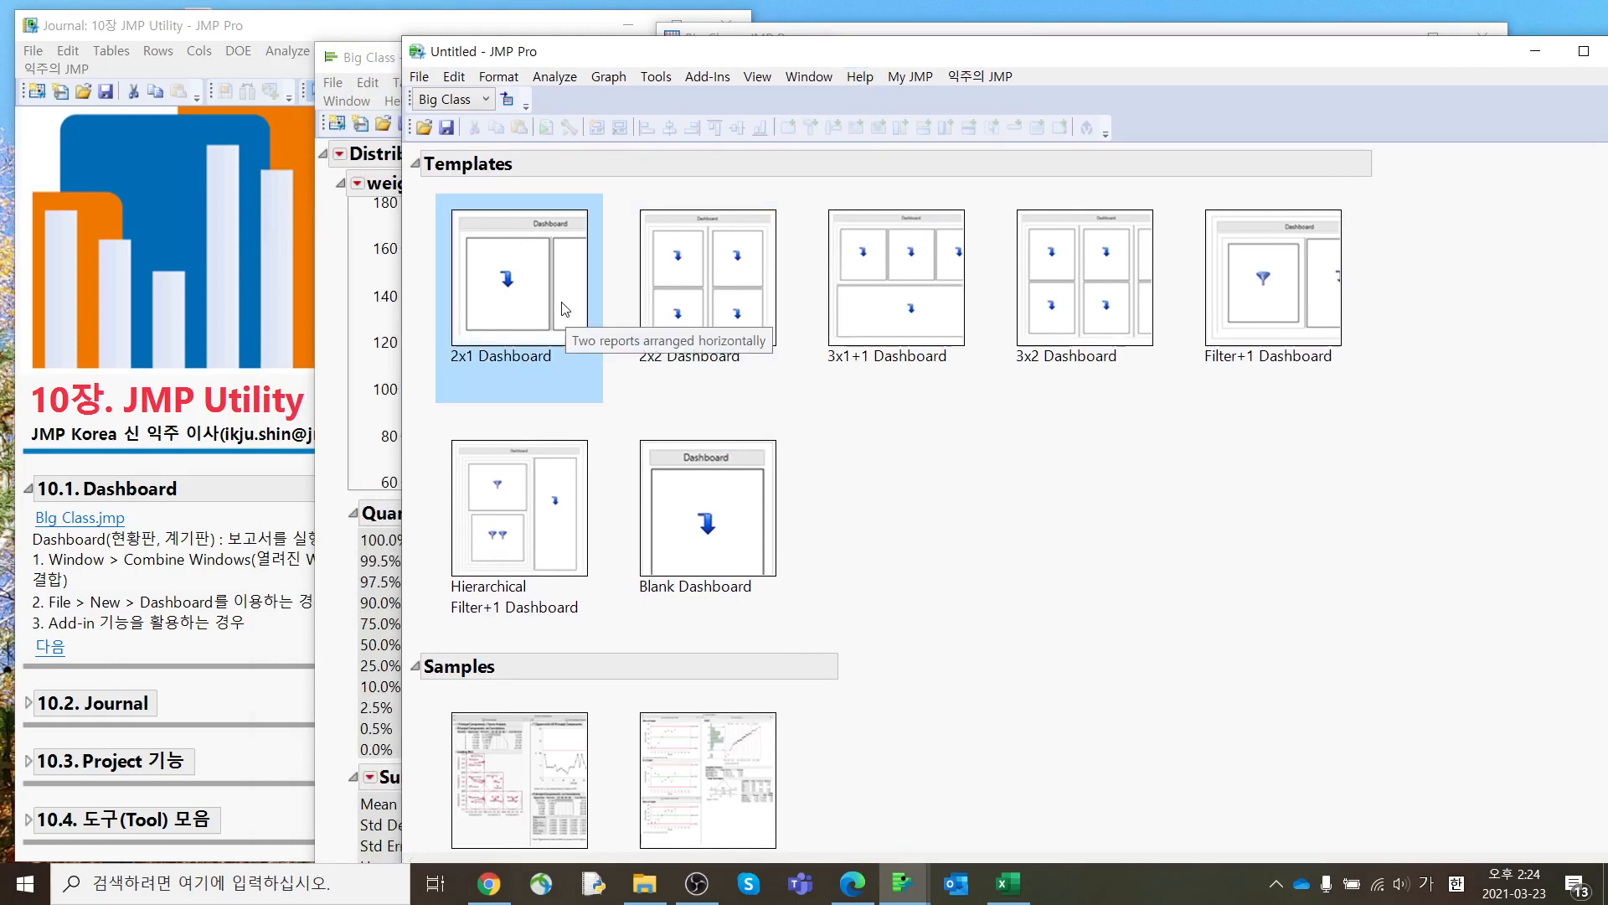
{"action": "double_click", "coordinate": [519, 277]}
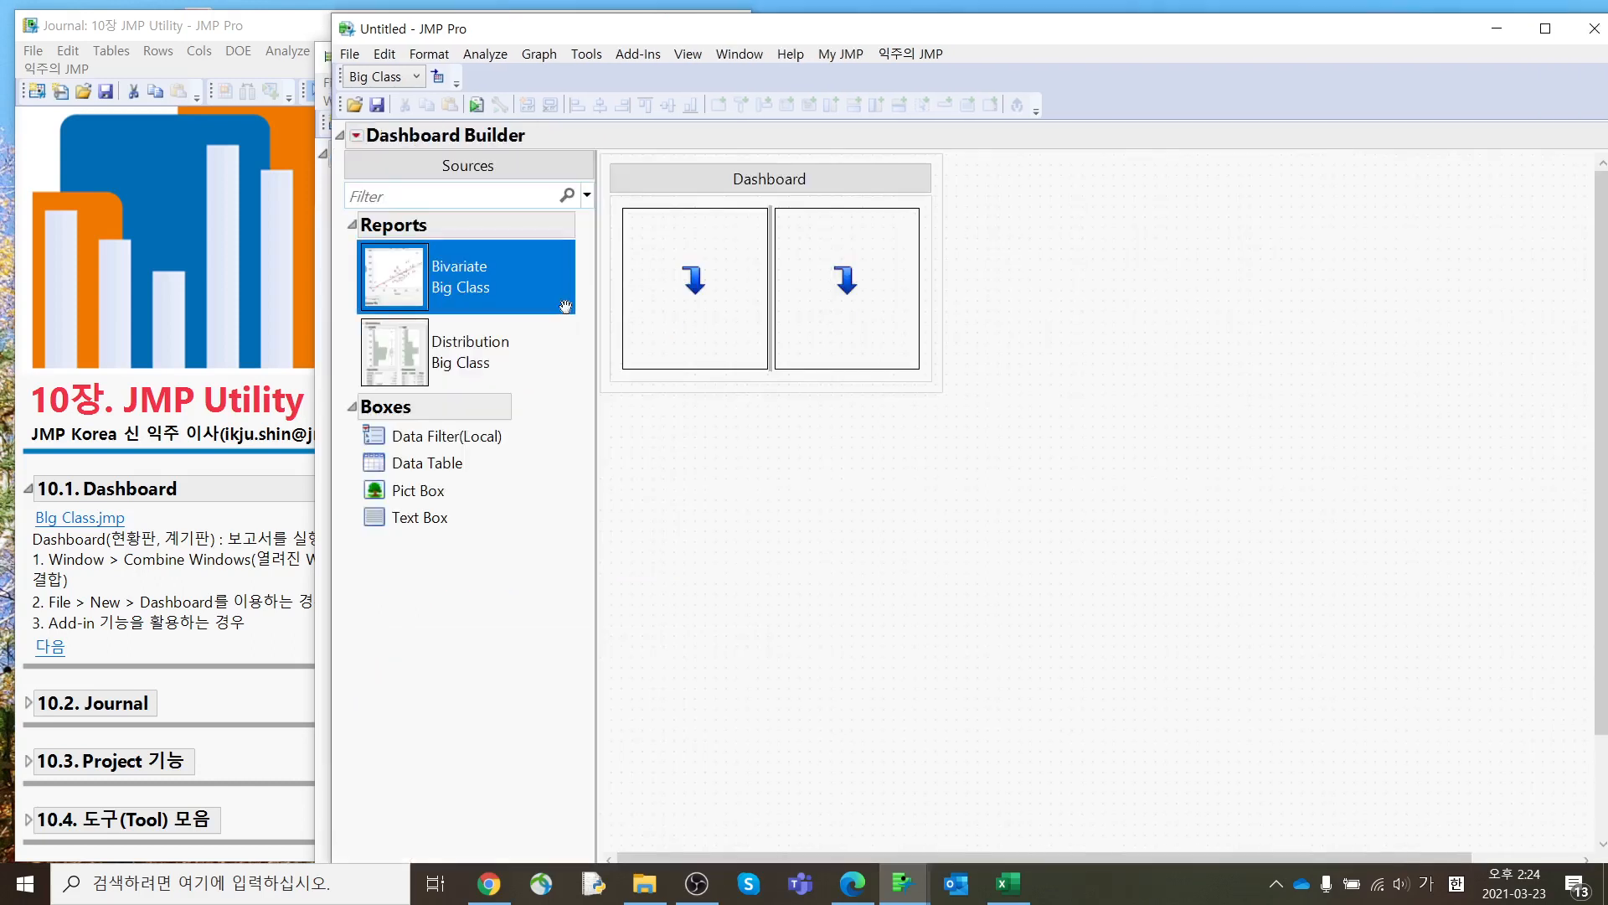
Step: Place the Bivariate and Distribution reports in the two dashboard slots and add a Data Filter(Local) box to the left of them
{"action": "left_click_drag", "start_coordinate": [501, 299], "coordinate": [703, 335]}
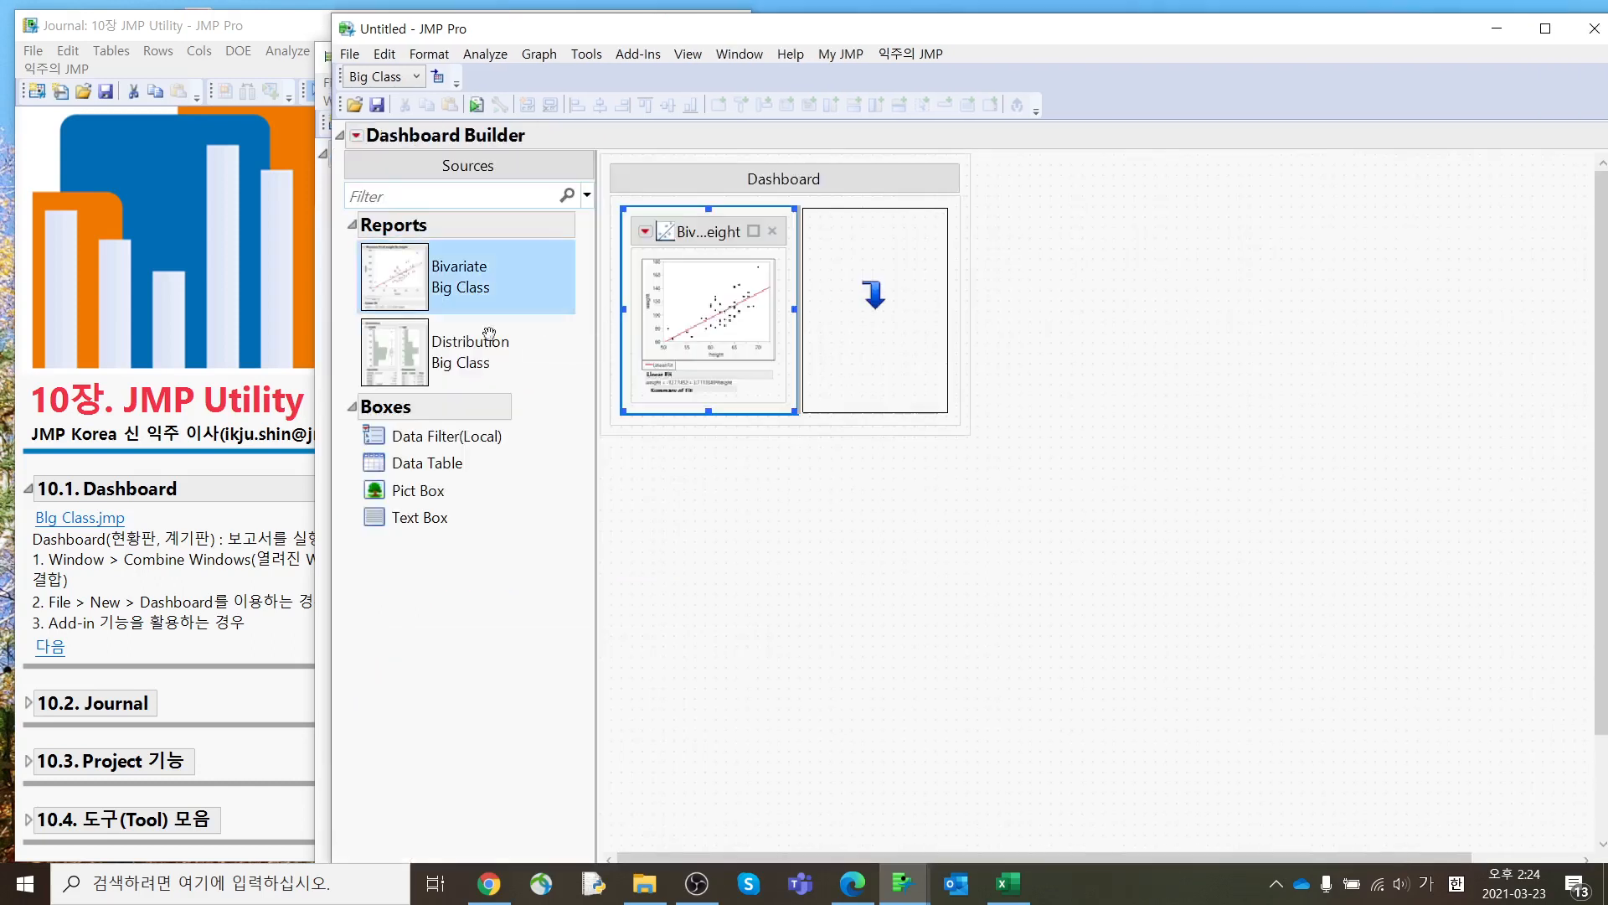
{"action": "left_click_drag", "start_coordinate": [490, 334], "coordinate": [803, 311]}
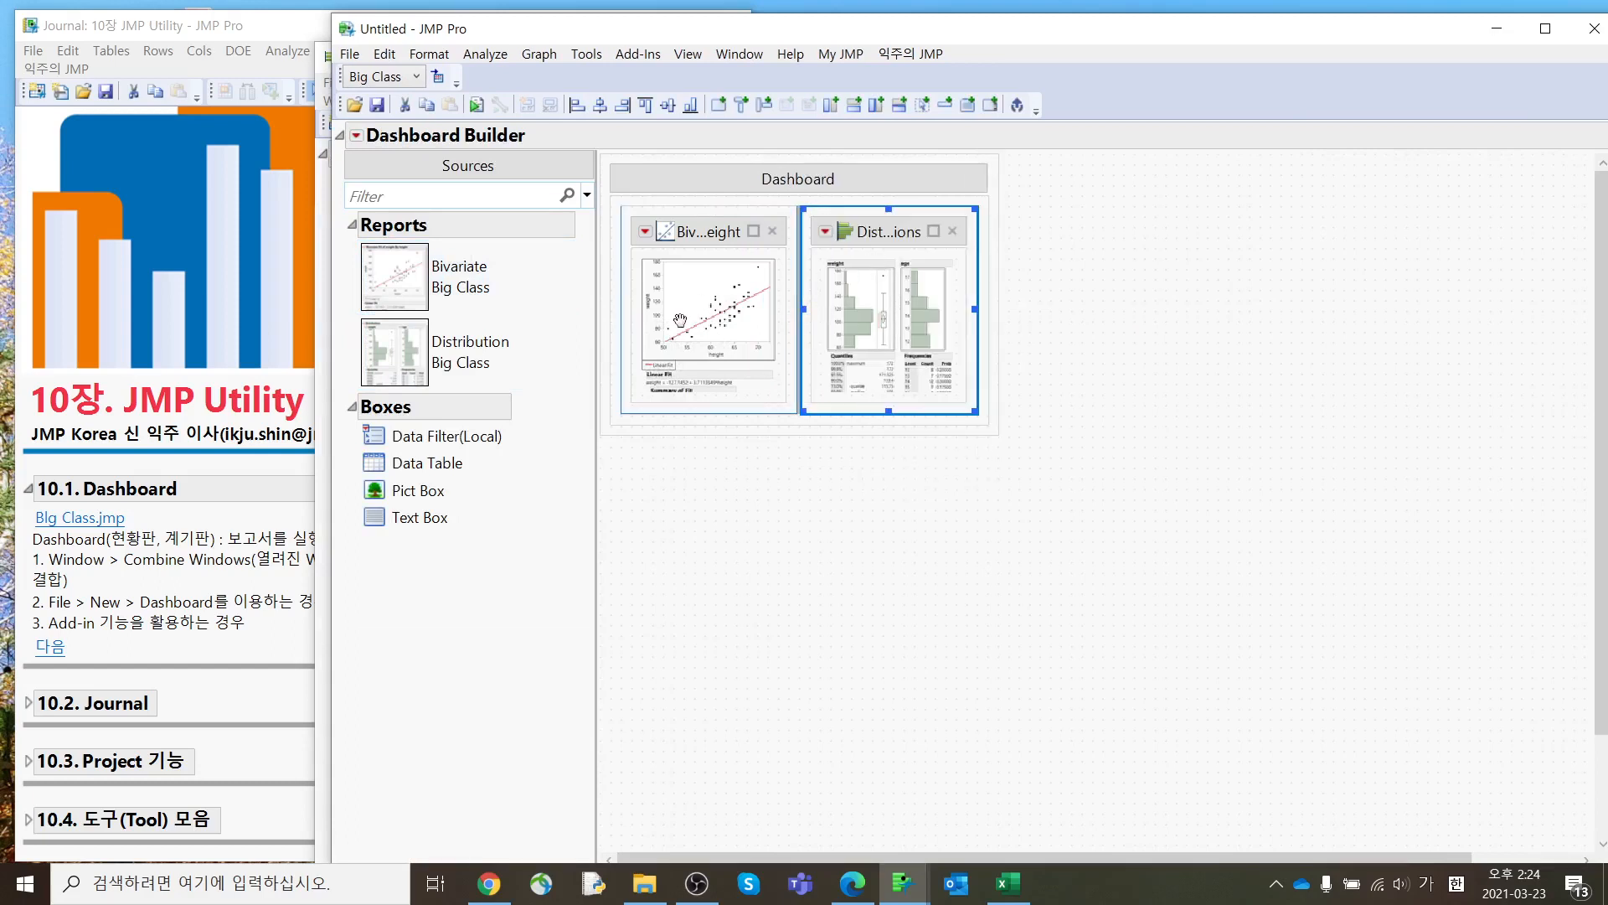
{"action": "left_click_drag", "start_coordinate": [465, 437], "coordinate": [605, 323]}
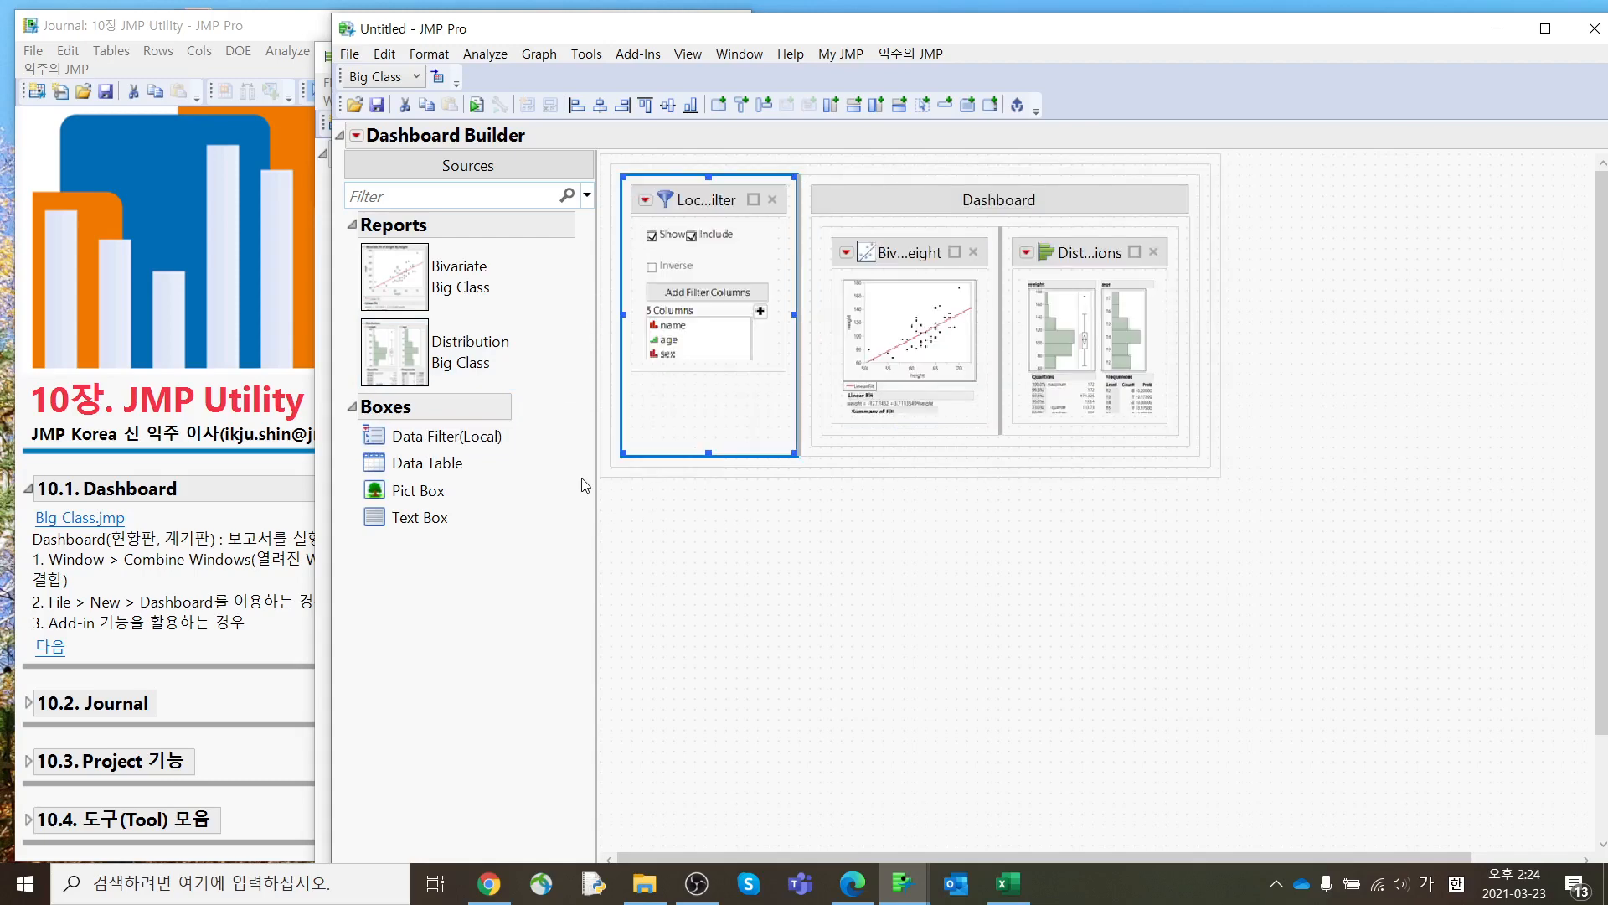
Step: Run the dashboard in a widened window and add age and sex as local data filter columns
{"action": "left_click", "coordinate": [476, 106]}
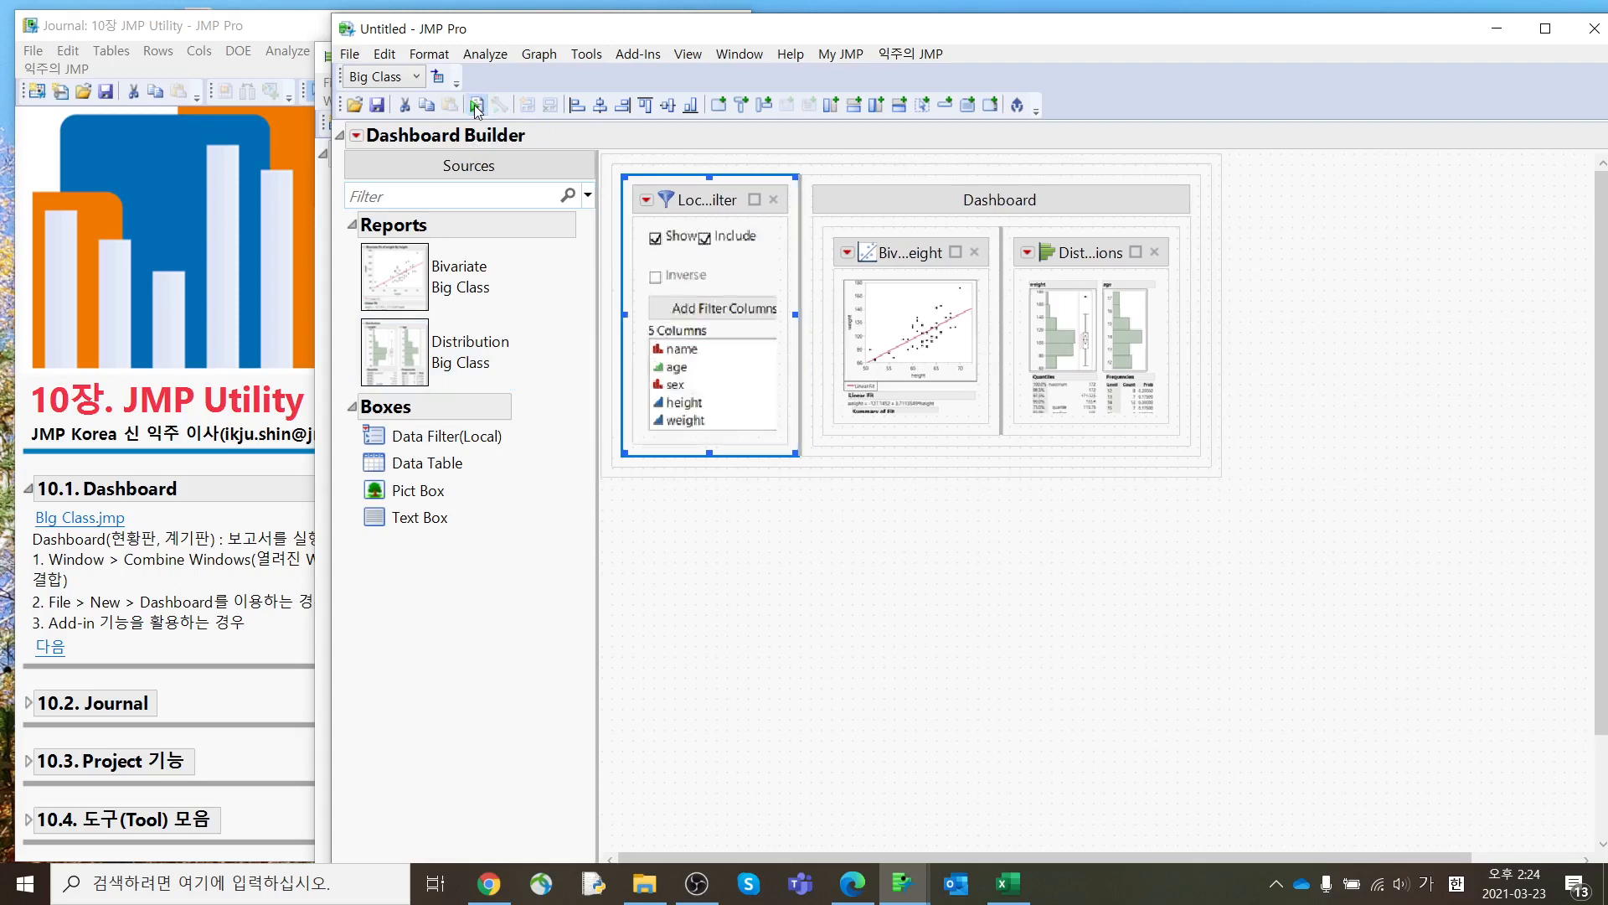
{"action": "left_click_drag", "start_coordinate": [682, 121], "coordinate": [328, 44]}
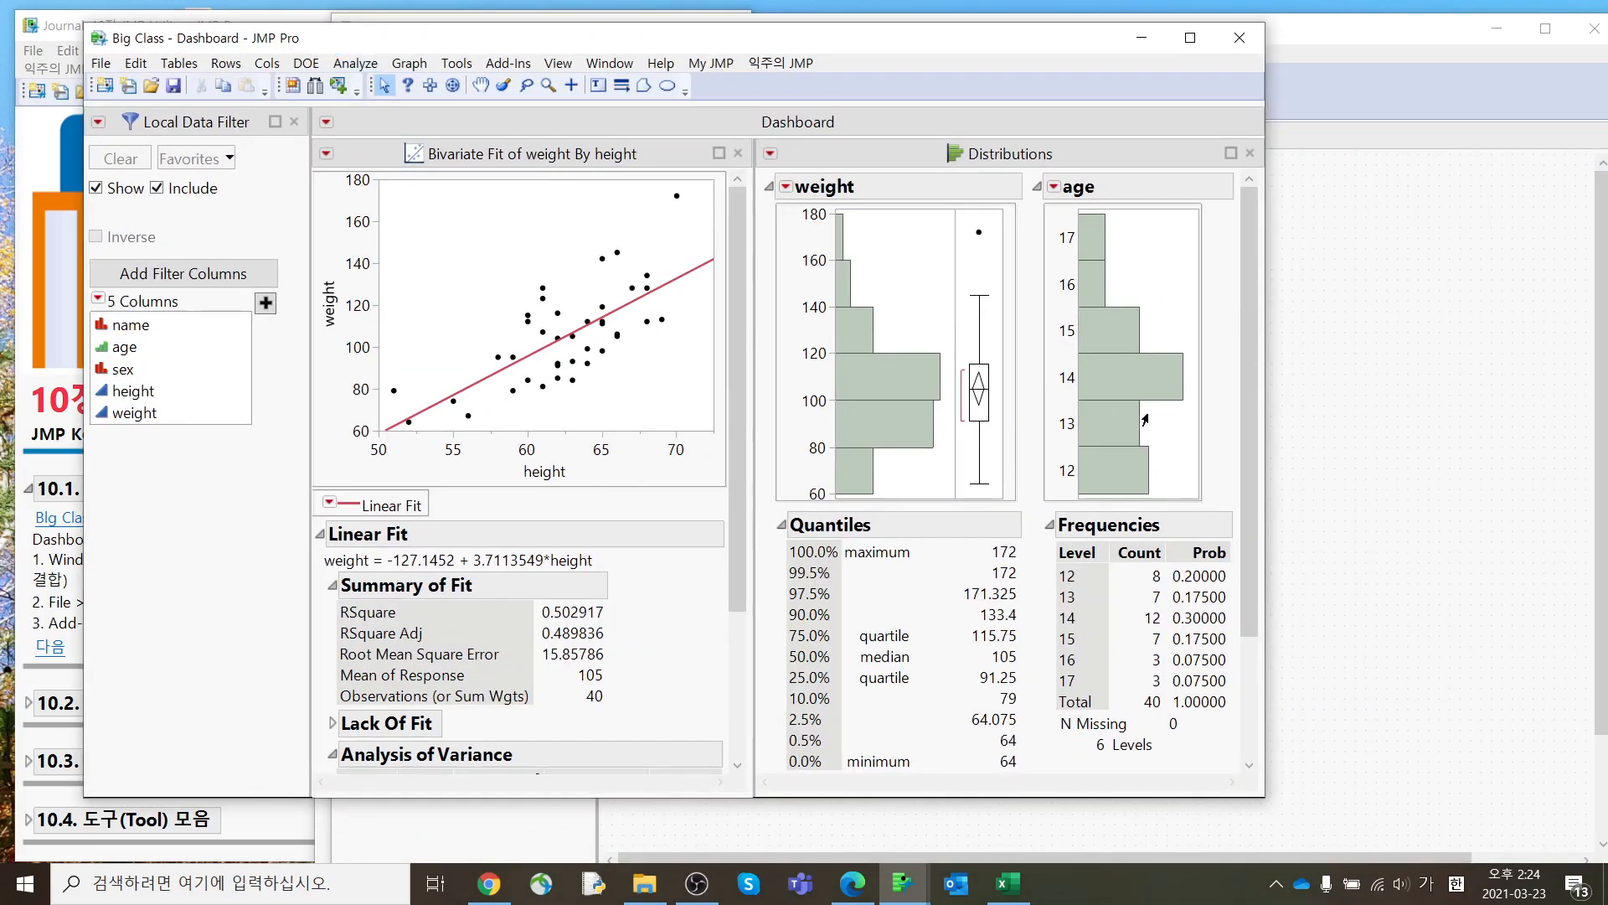
{"action": "left_click_drag", "start_coordinate": [1269, 561], "coordinate": [1389, 563]}
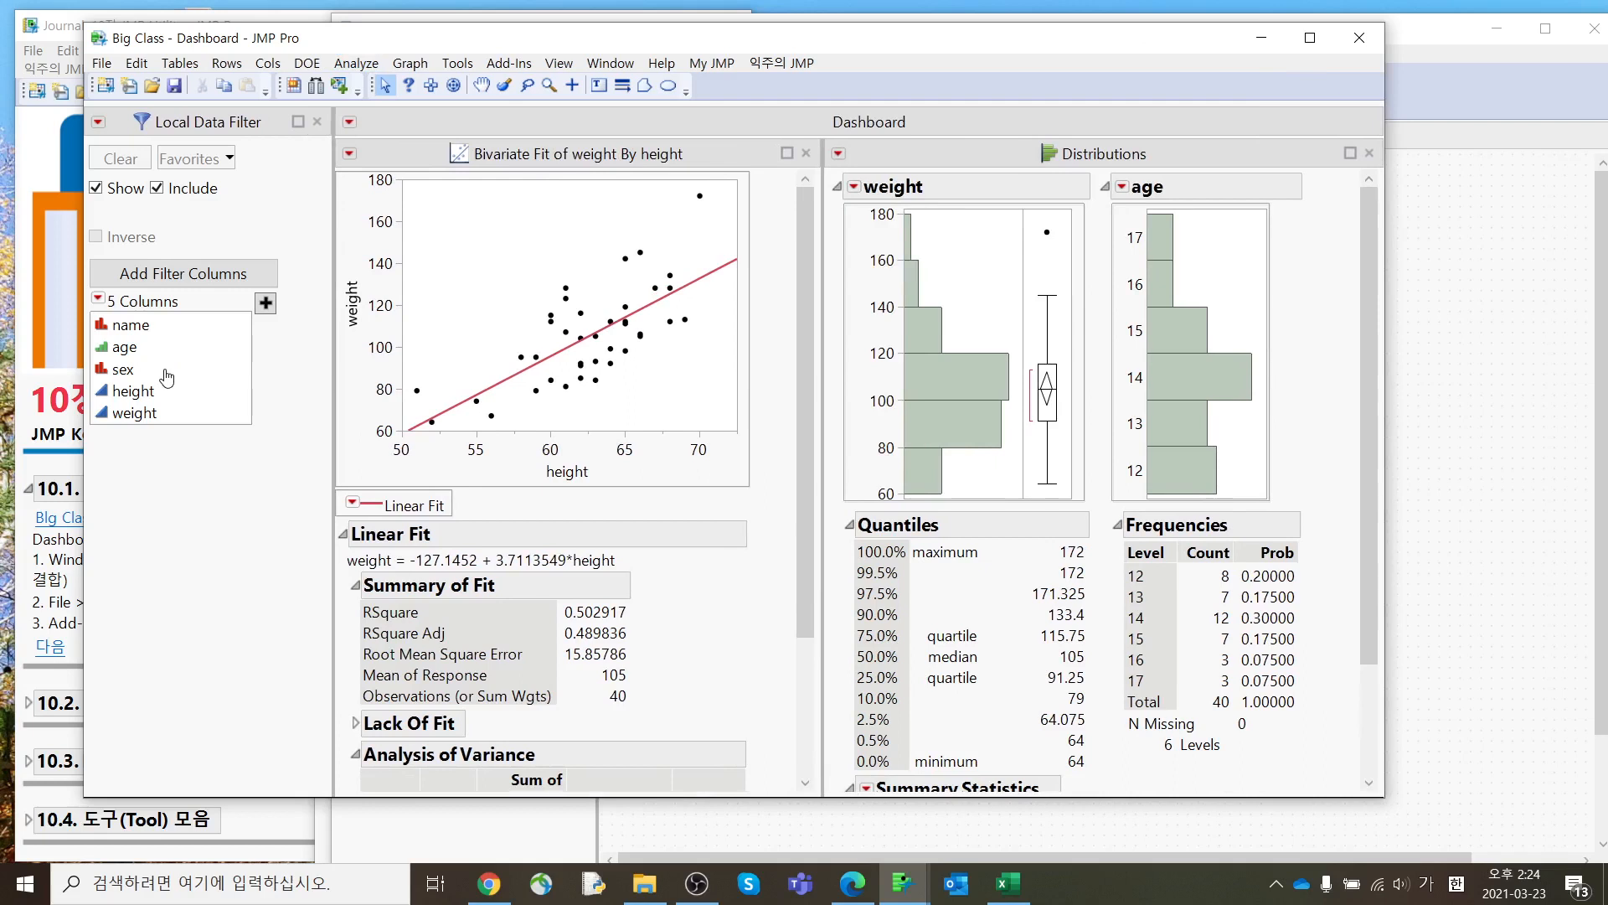
{"action": "left_click_drag", "start_coordinate": [167, 354], "coordinate": [168, 375]}
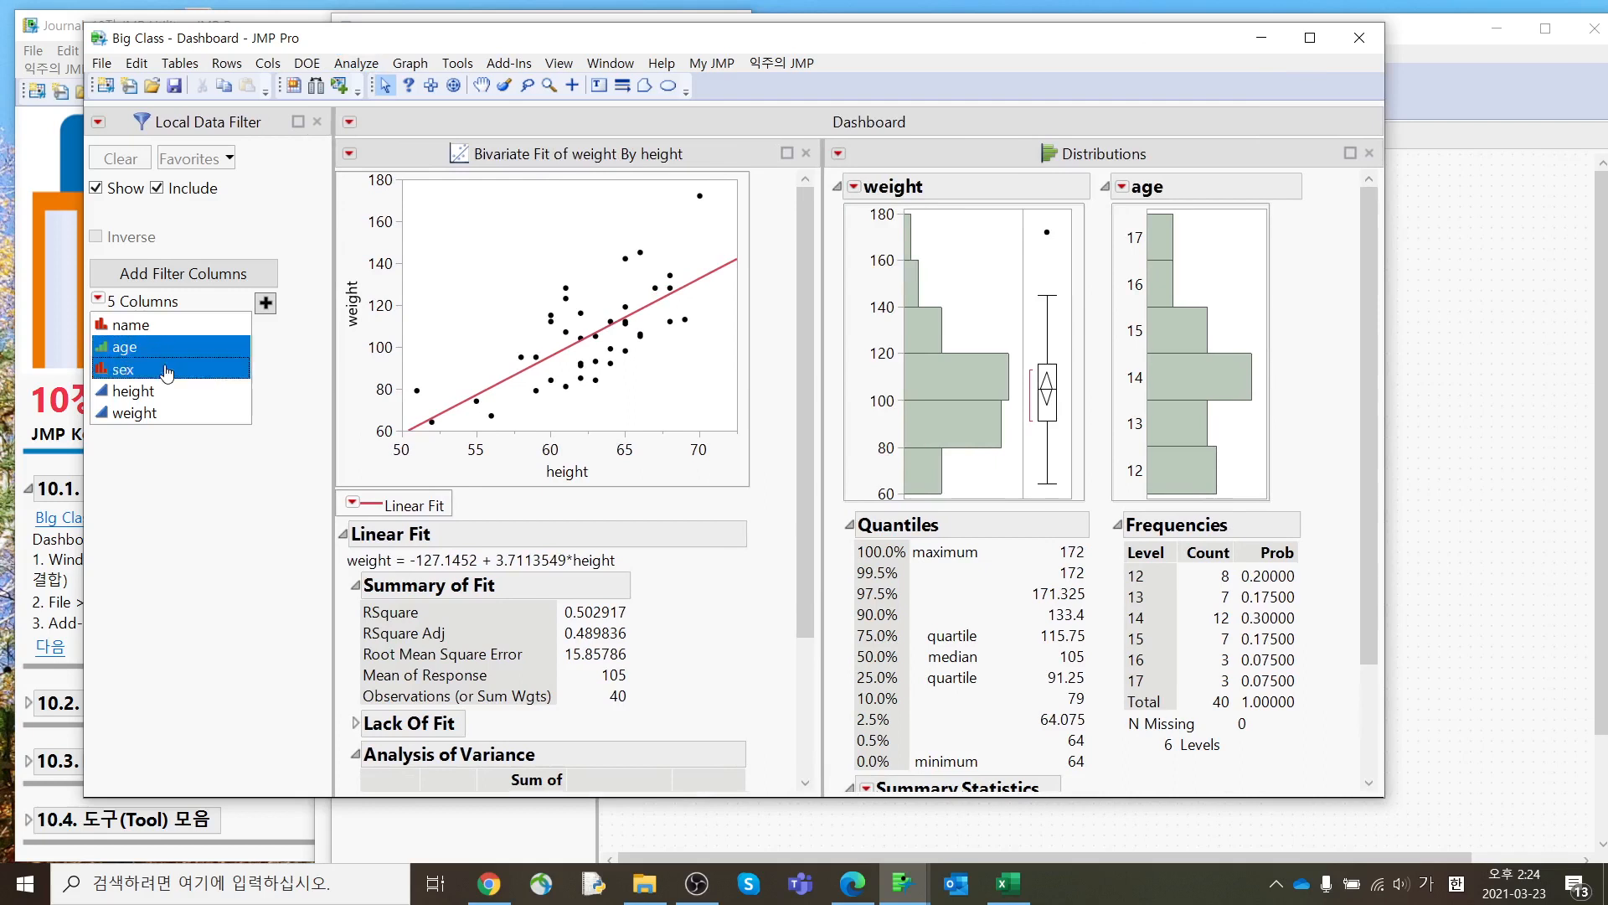
{"action": "left_click", "coordinate": [265, 303]}
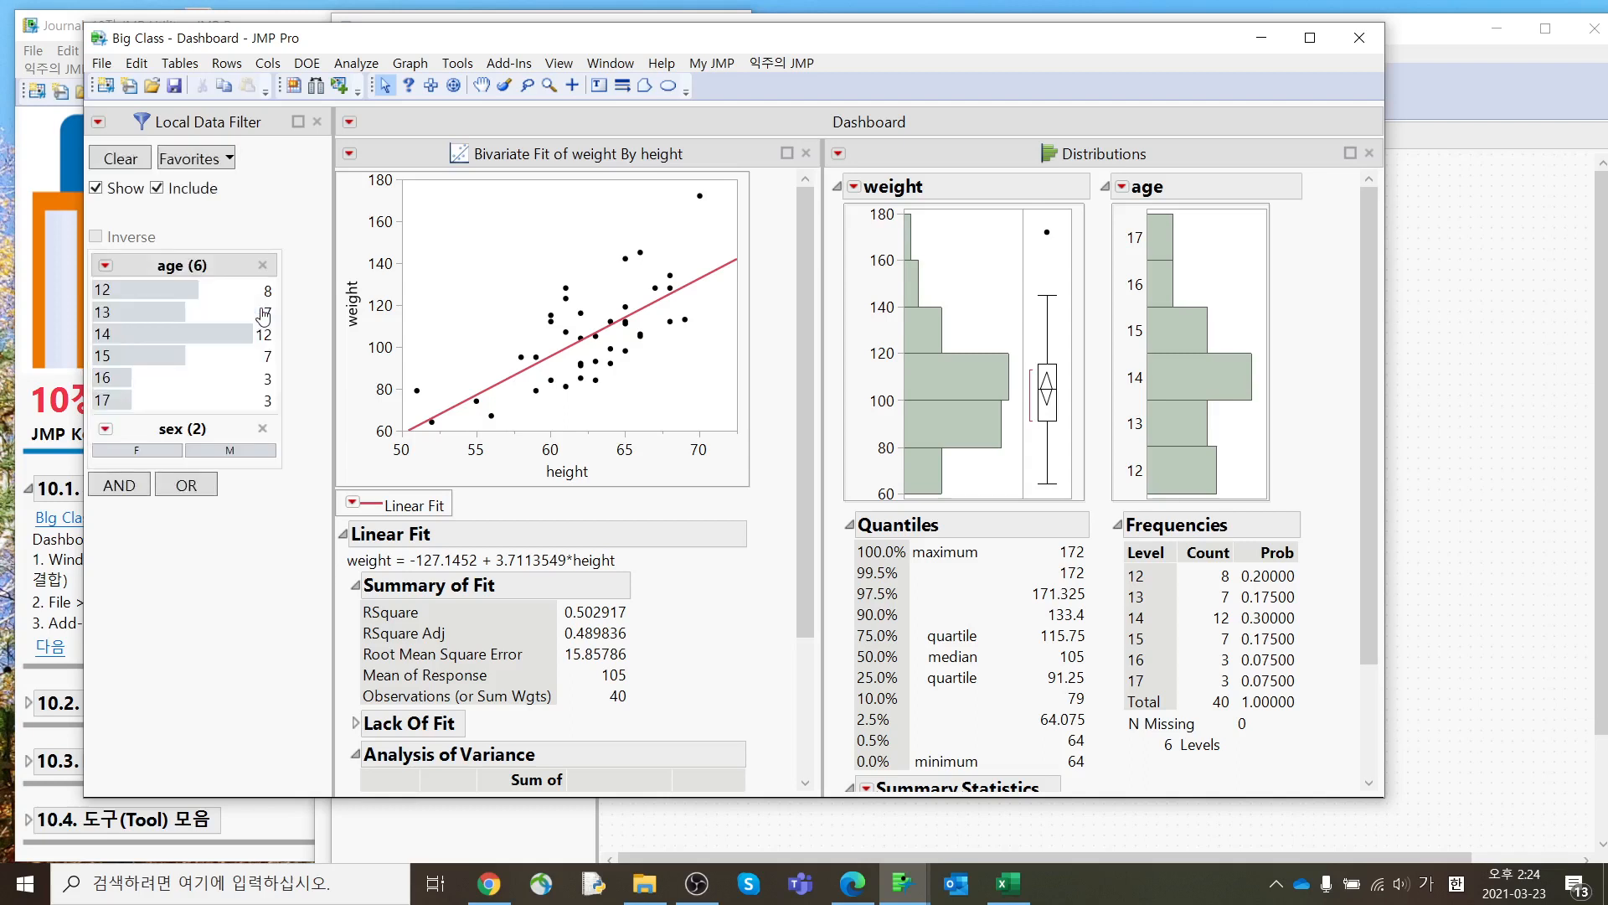
Step: Filter the dashboard reports by single ages such as 14 and 15, by ages 12 to 16, and finally by age 12
{"action": "left_click", "coordinate": [164, 291]}
{"action": "left_click", "coordinate": [157, 334]}
{"action": "left_click", "coordinate": [154, 358]}
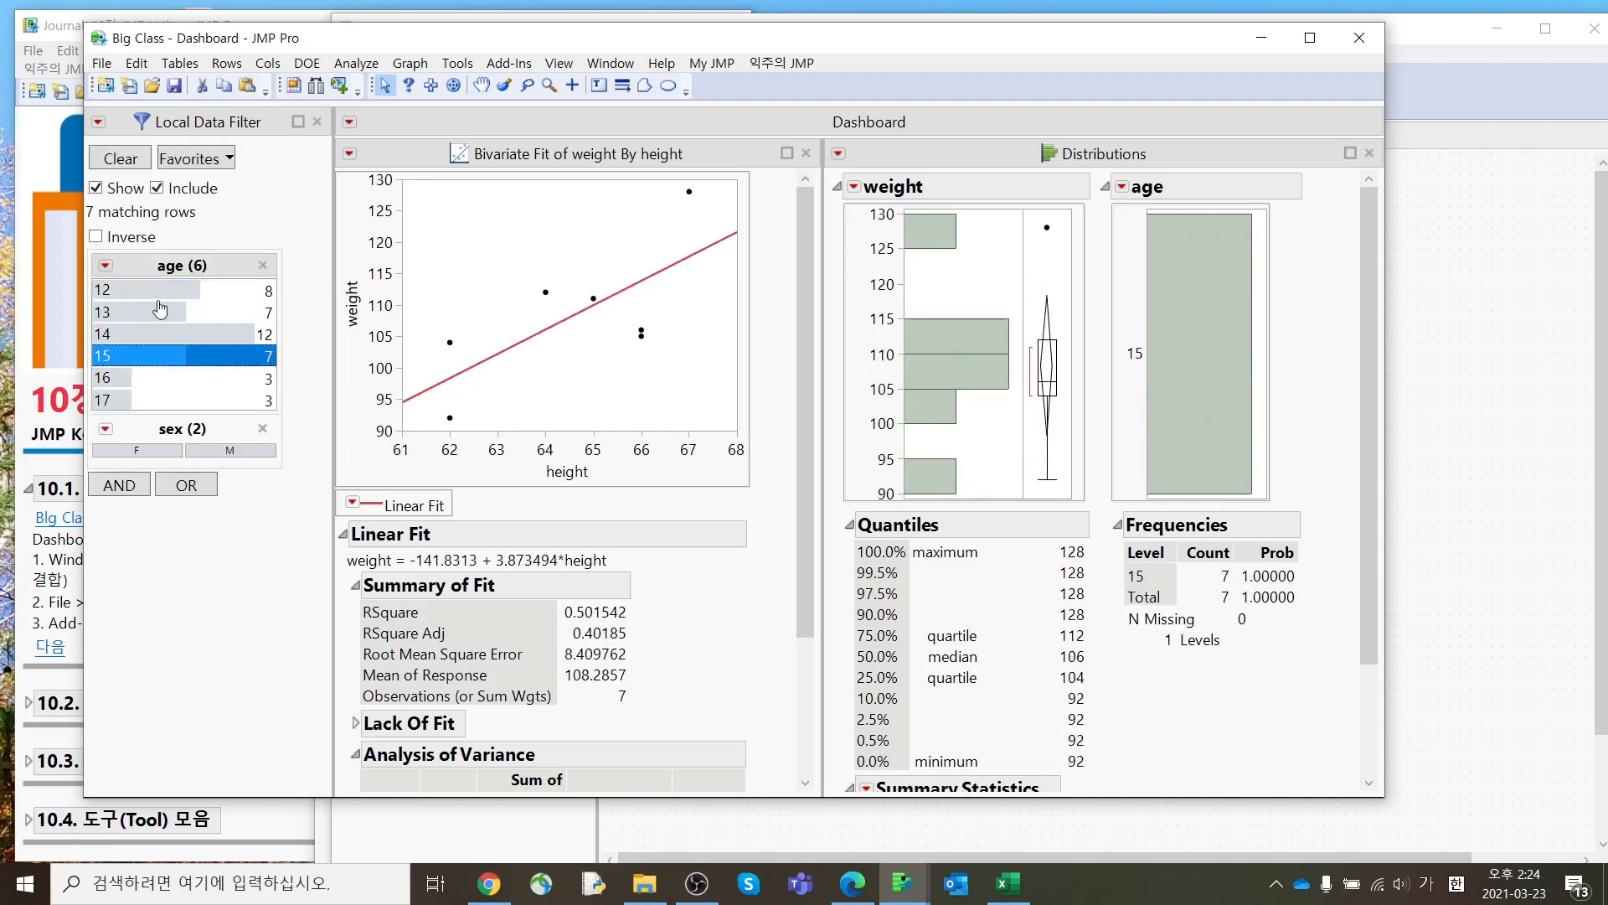
{"action": "left_click_drag", "start_coordinate": [161, 293], "coordinate": [157, 380]}
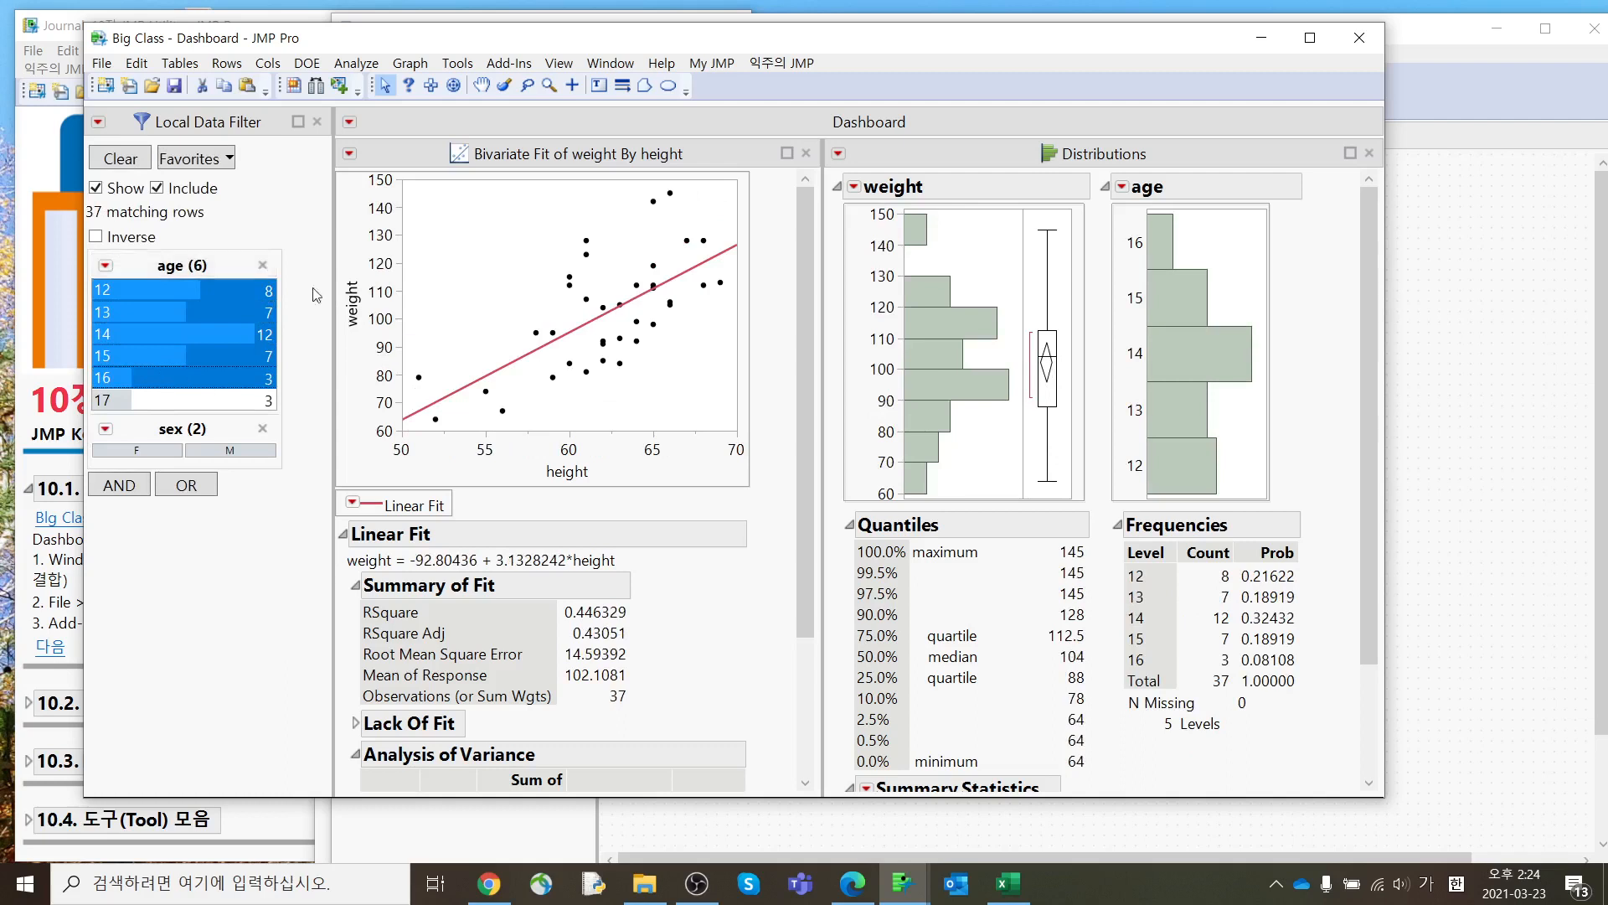
{"action": "left_click", "coordinate": [144, 339]}
{"action": "left_click", "coordinate": [134, 290]}
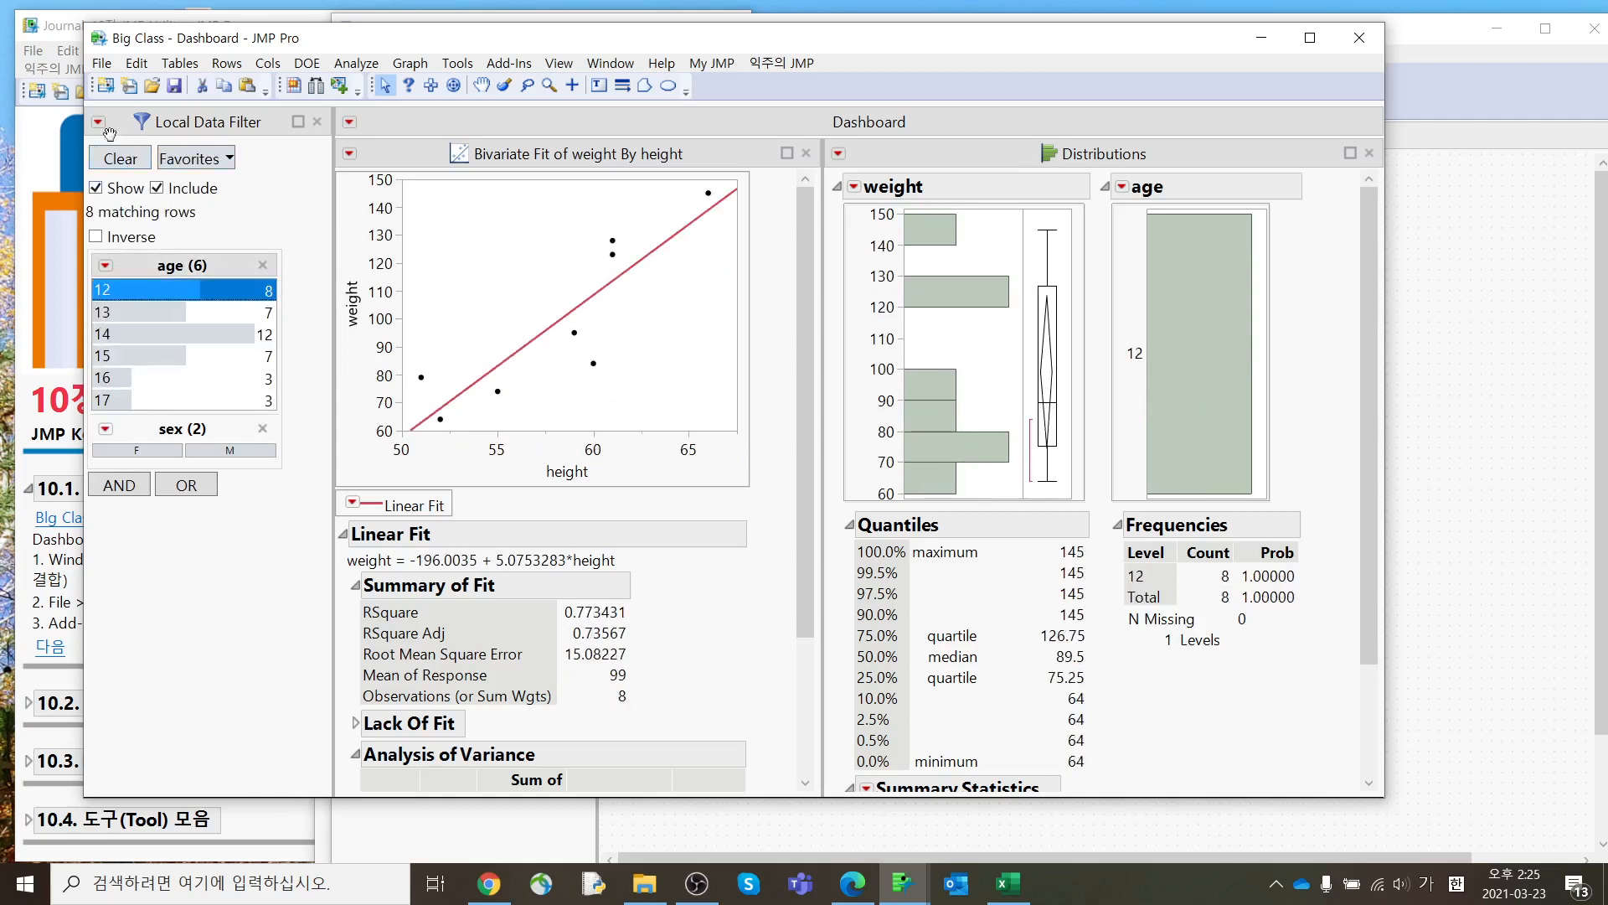
Step: Animate the local data filter through the age levels and stop the animation
{"action": "left_click", "coordinate": [99, 122]}
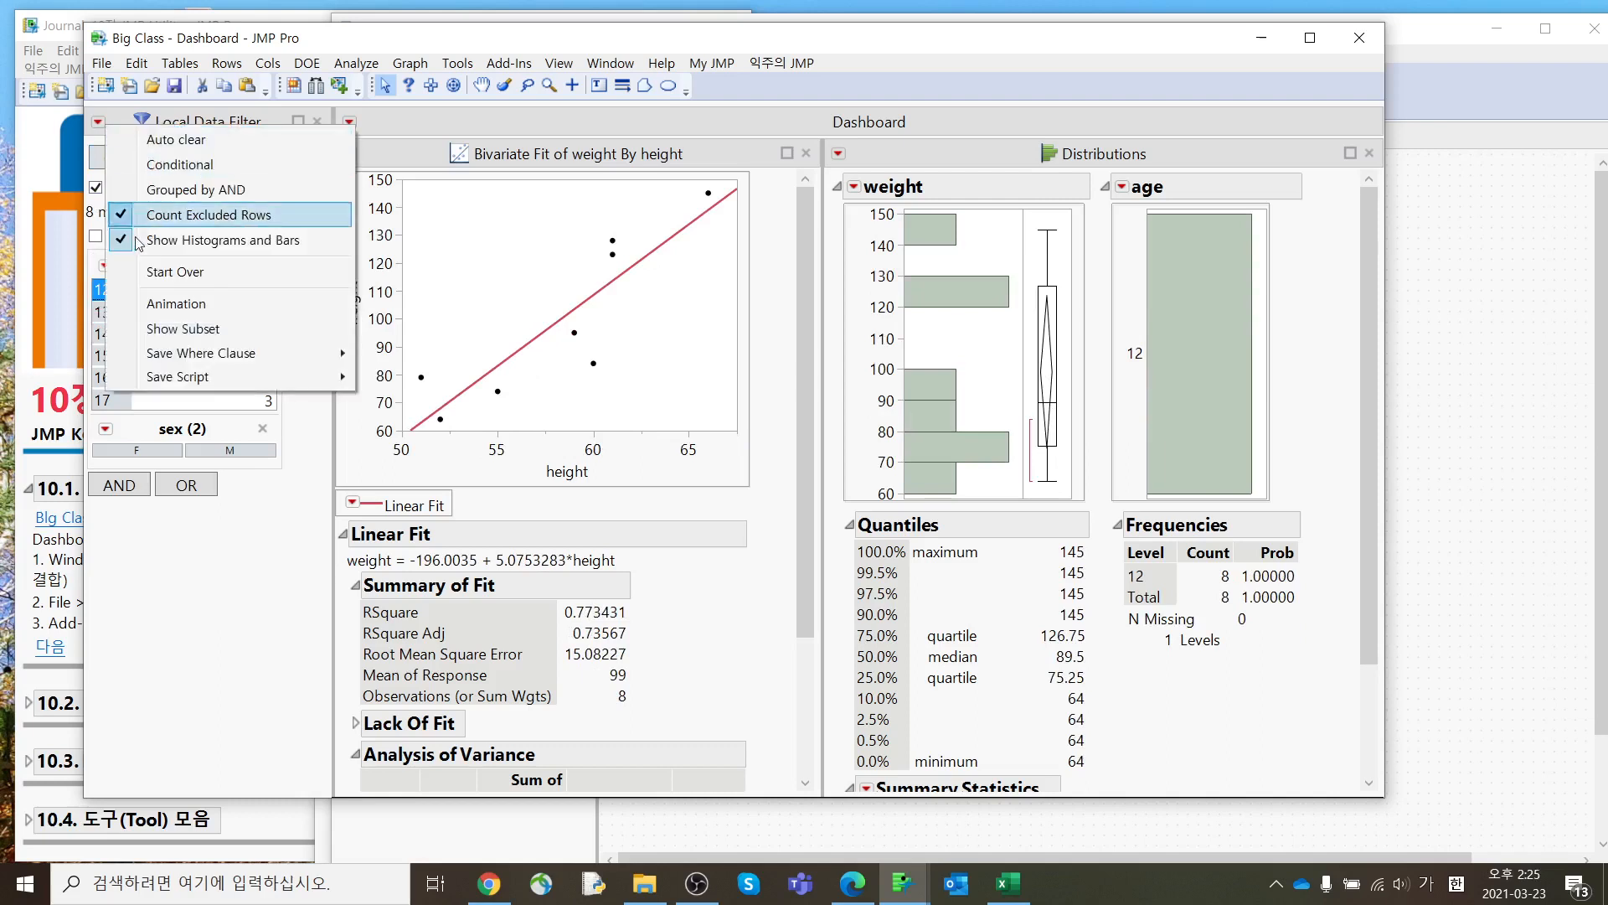
{"action": "left_click", "coordinate": [146, 308]}
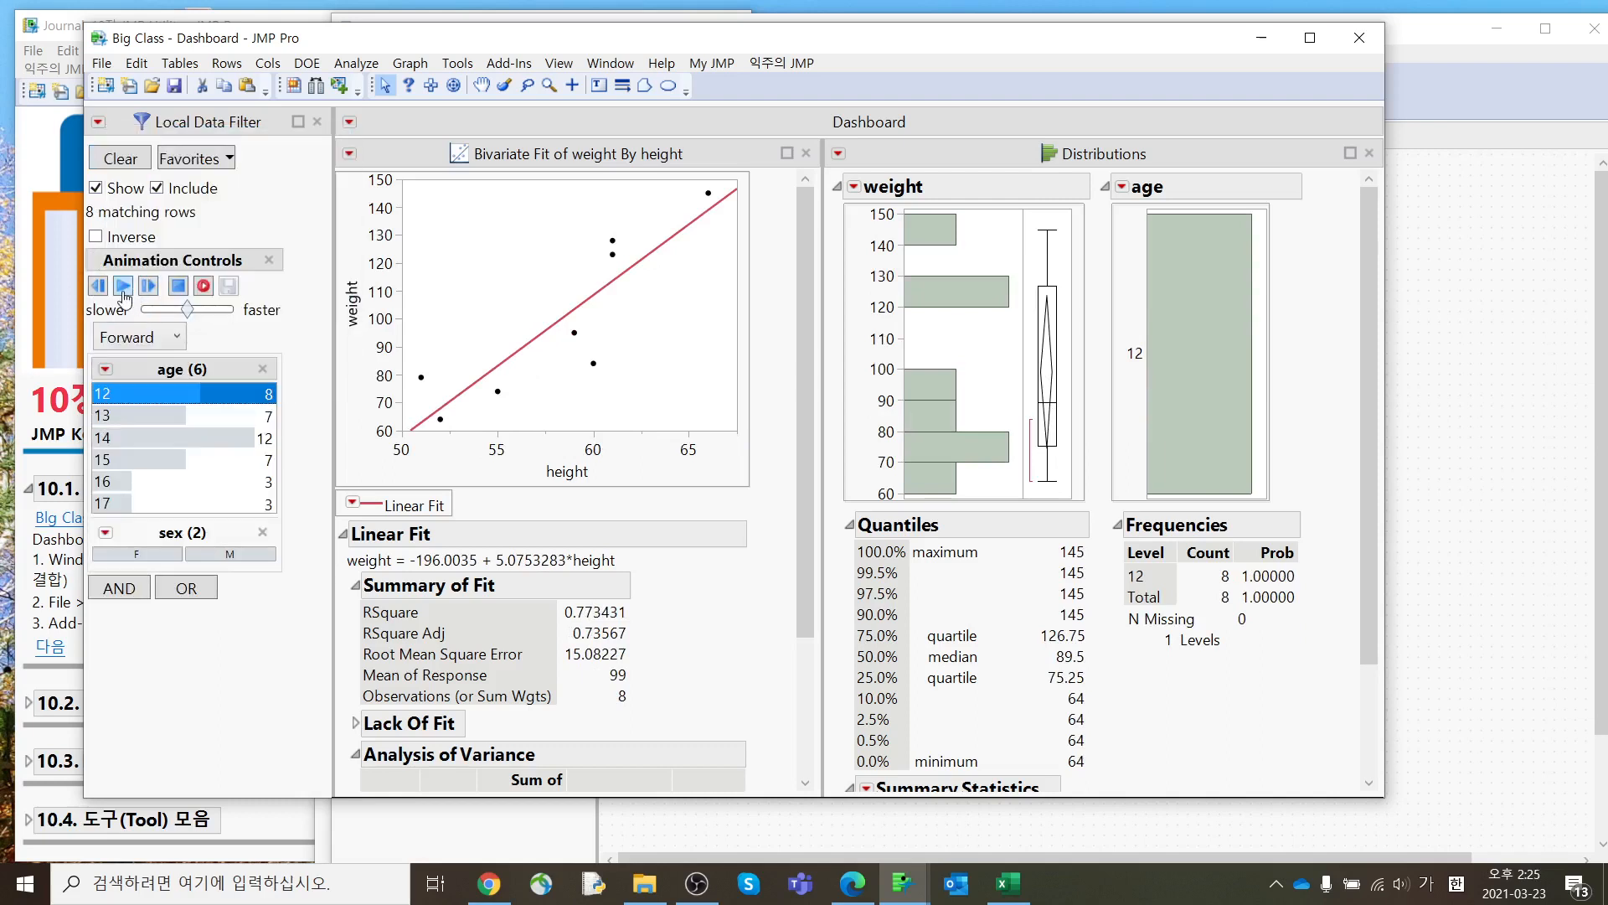
{"action": "left_click", "coordinate": [124, 286]}
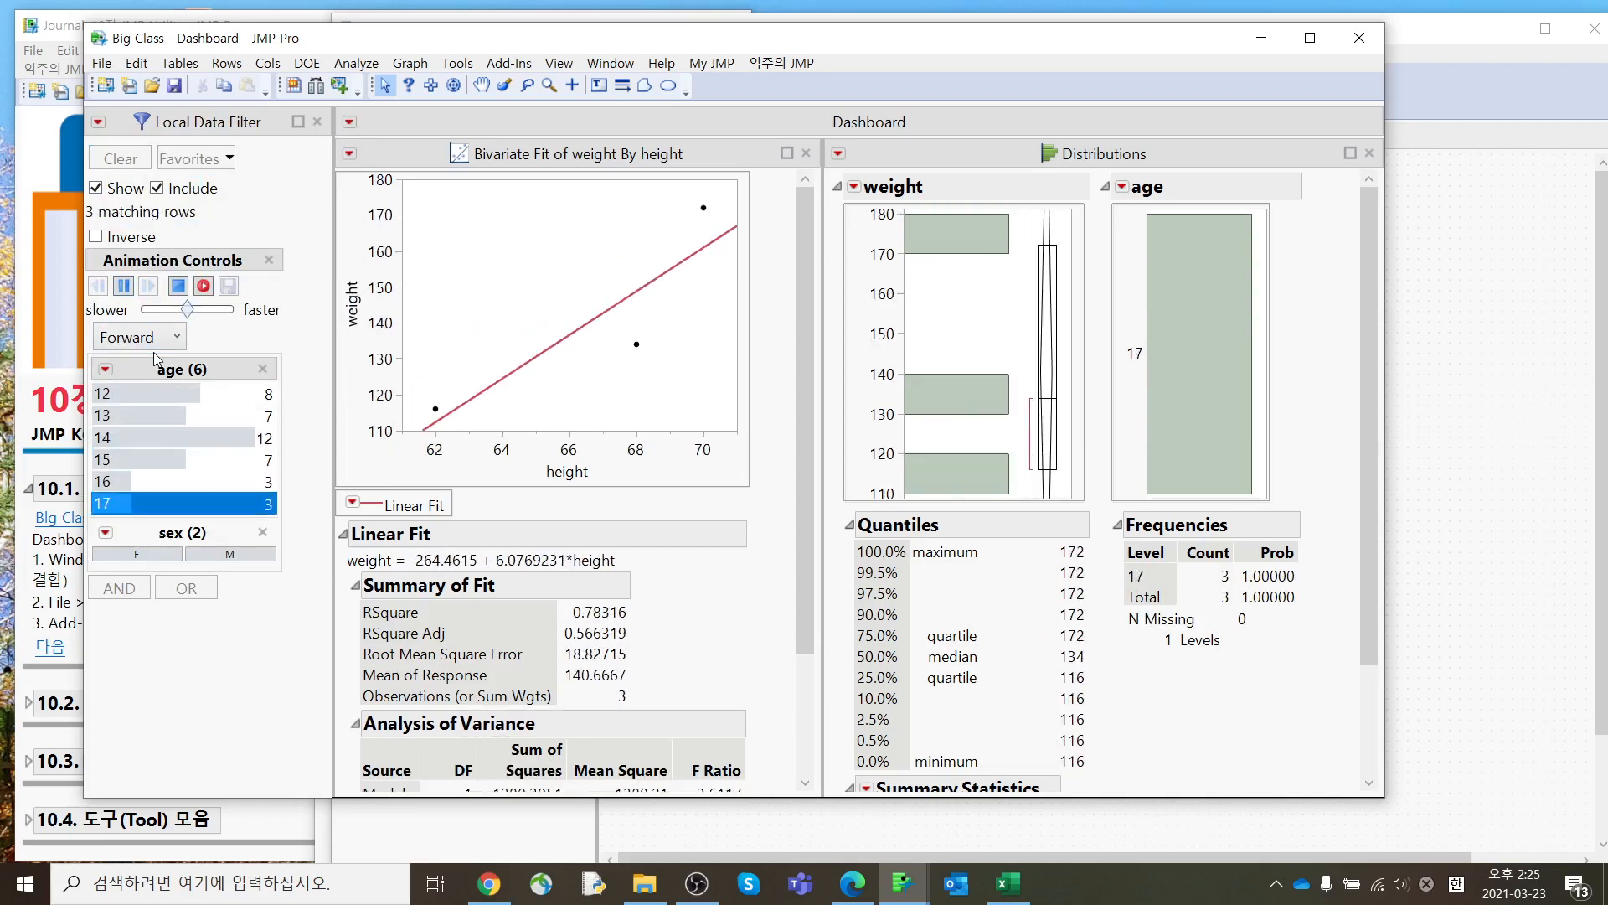
{"action": "left_click", "coordinate": [177, 287]}
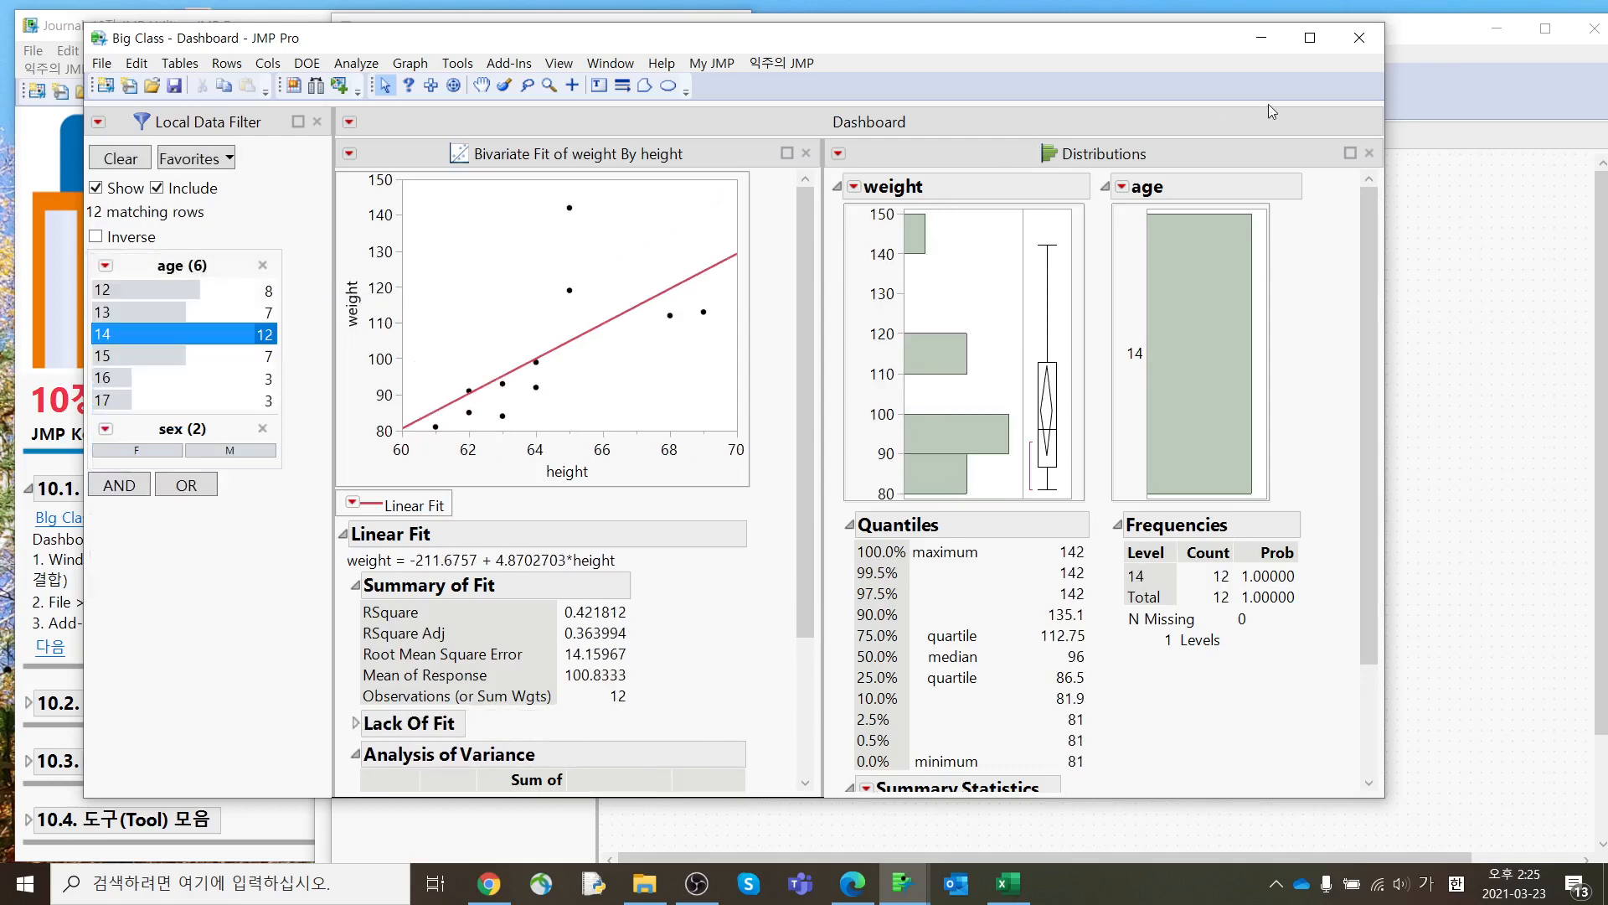
Step: Close the running dashboard and the Dashboard Builder without saving changes
{"action": "left_click", "coordinate": [1360, 42]}
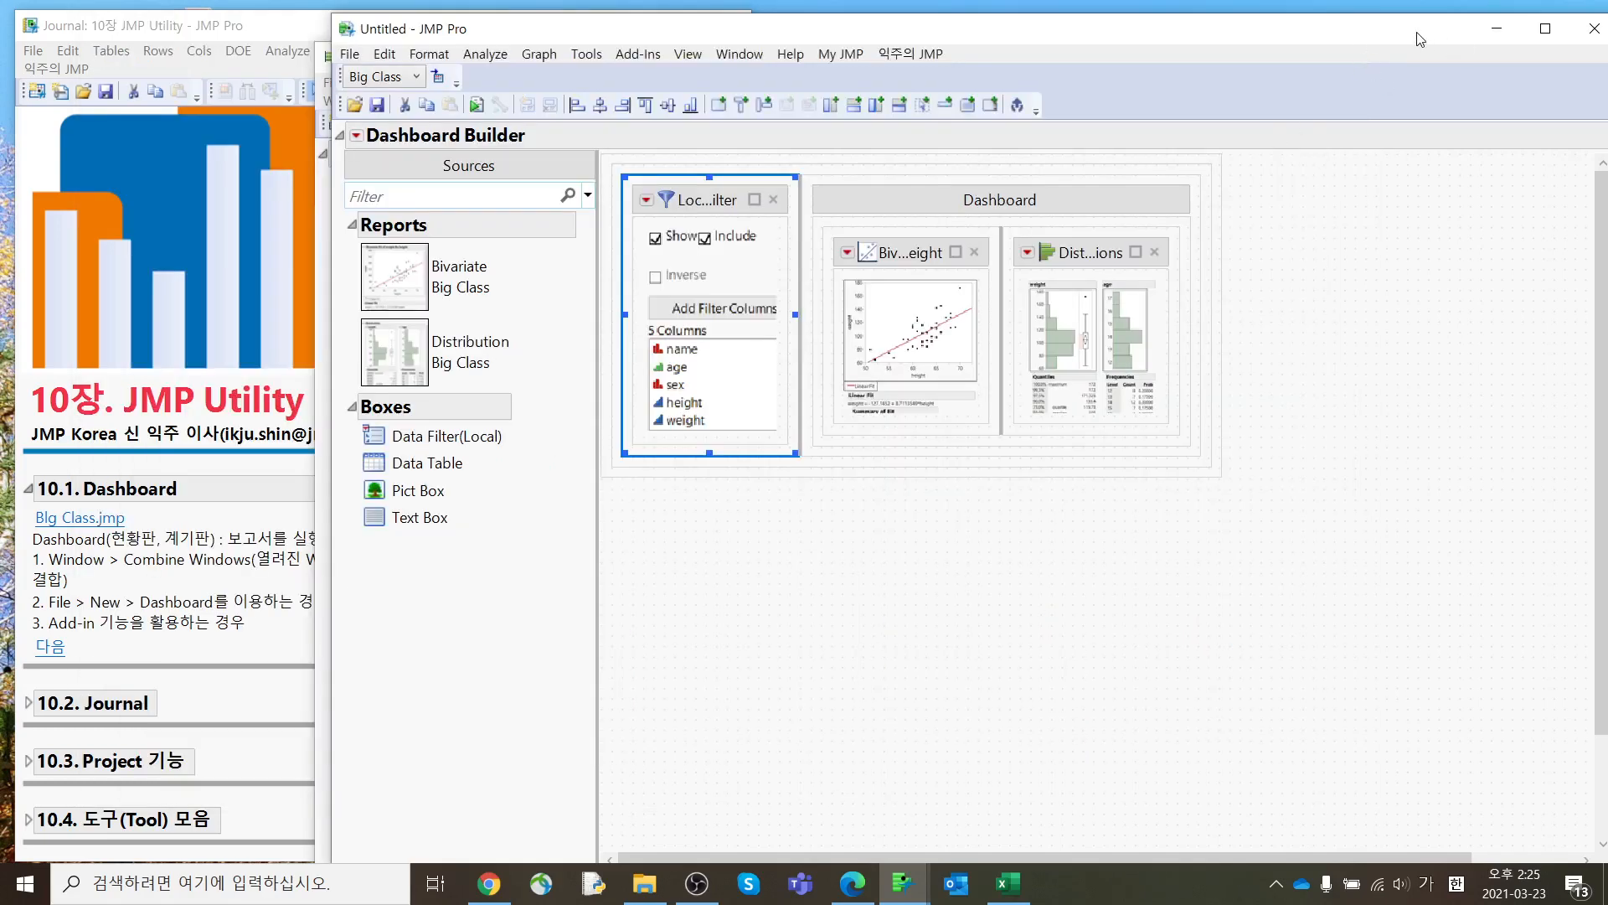
{"action": "left_click", "coordinate": [1376, 30]}
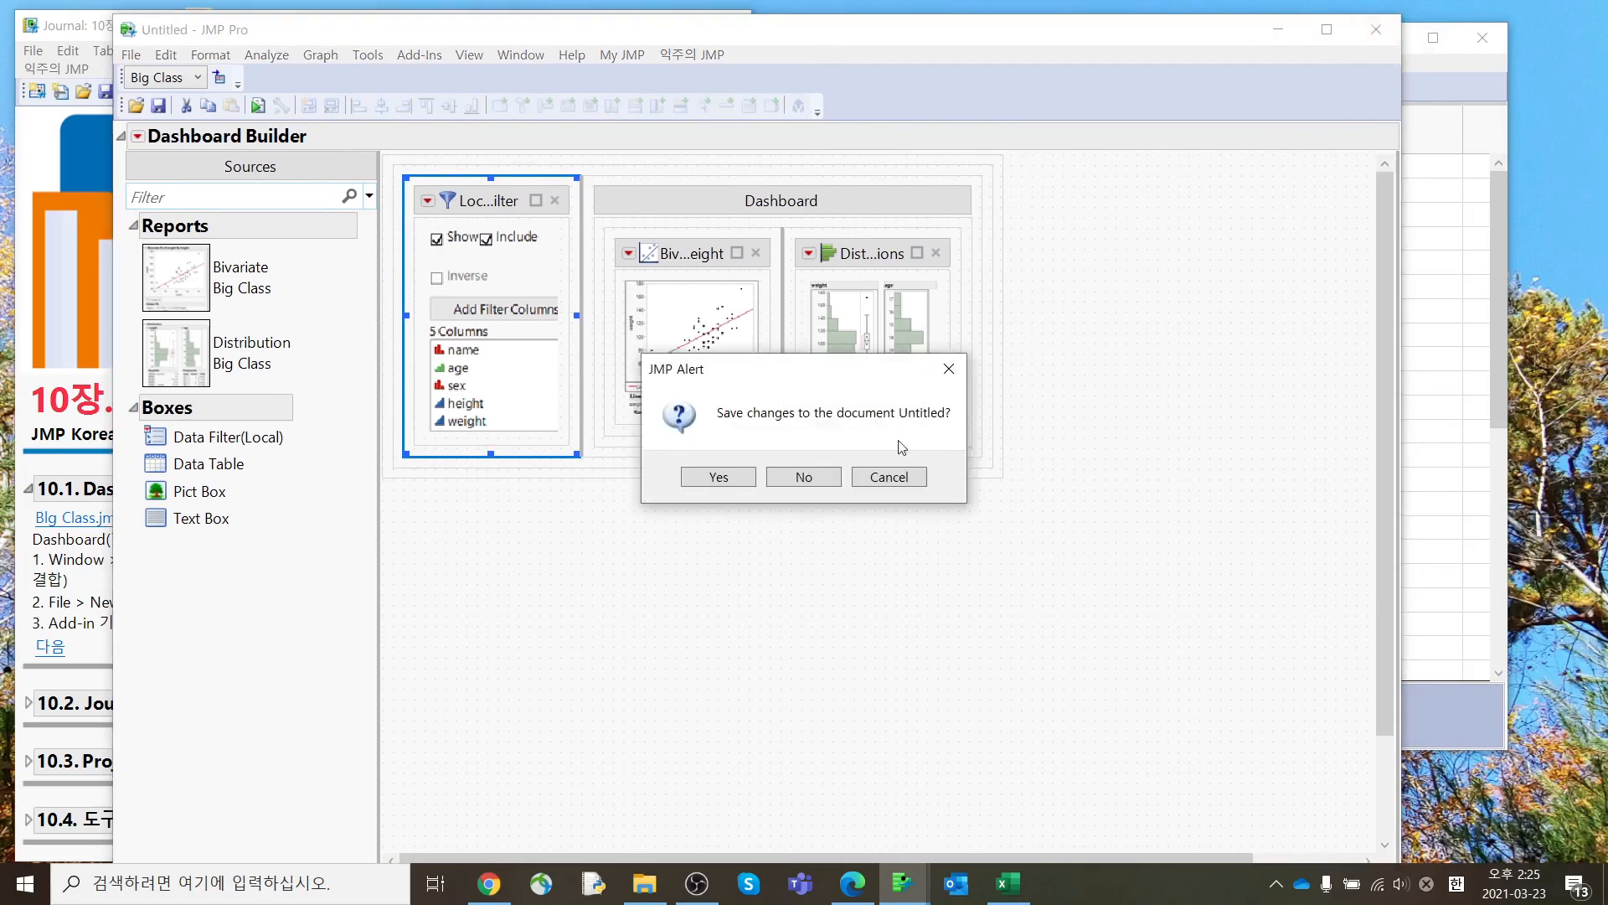
{"action": "left_click", "coordinate": [817, 474]}
Step: Advance the journal to section 10.2. Journal and close the Bivariate report window
{"action": "left_click", "coordinate": [56, 655]}
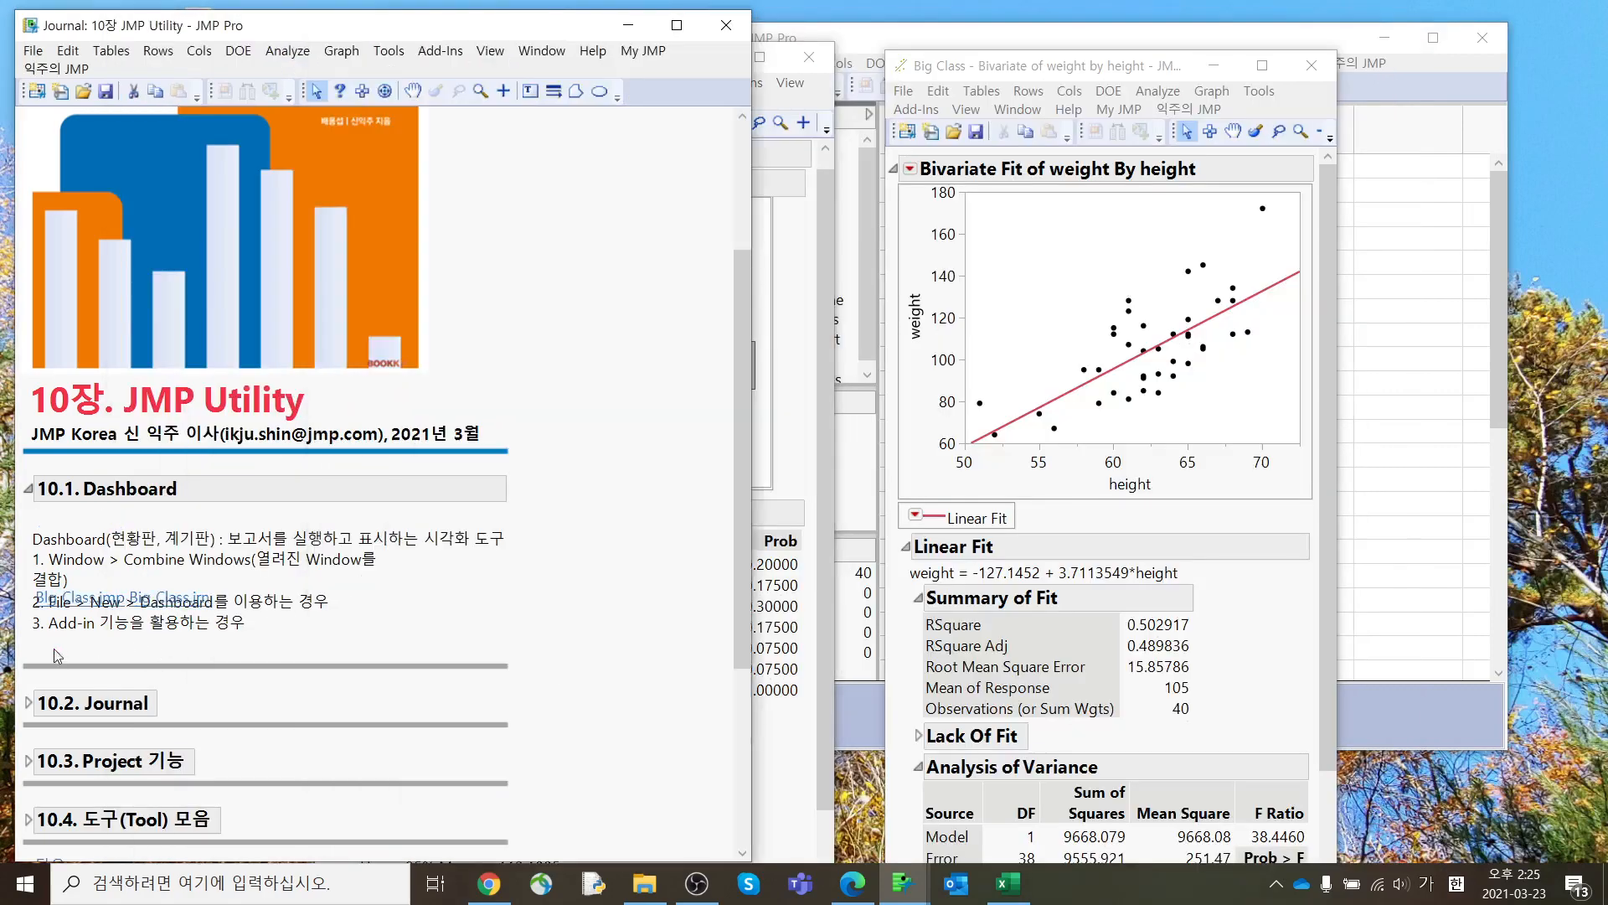
{"action": "left_click", "coordinate": [1312, 65]}
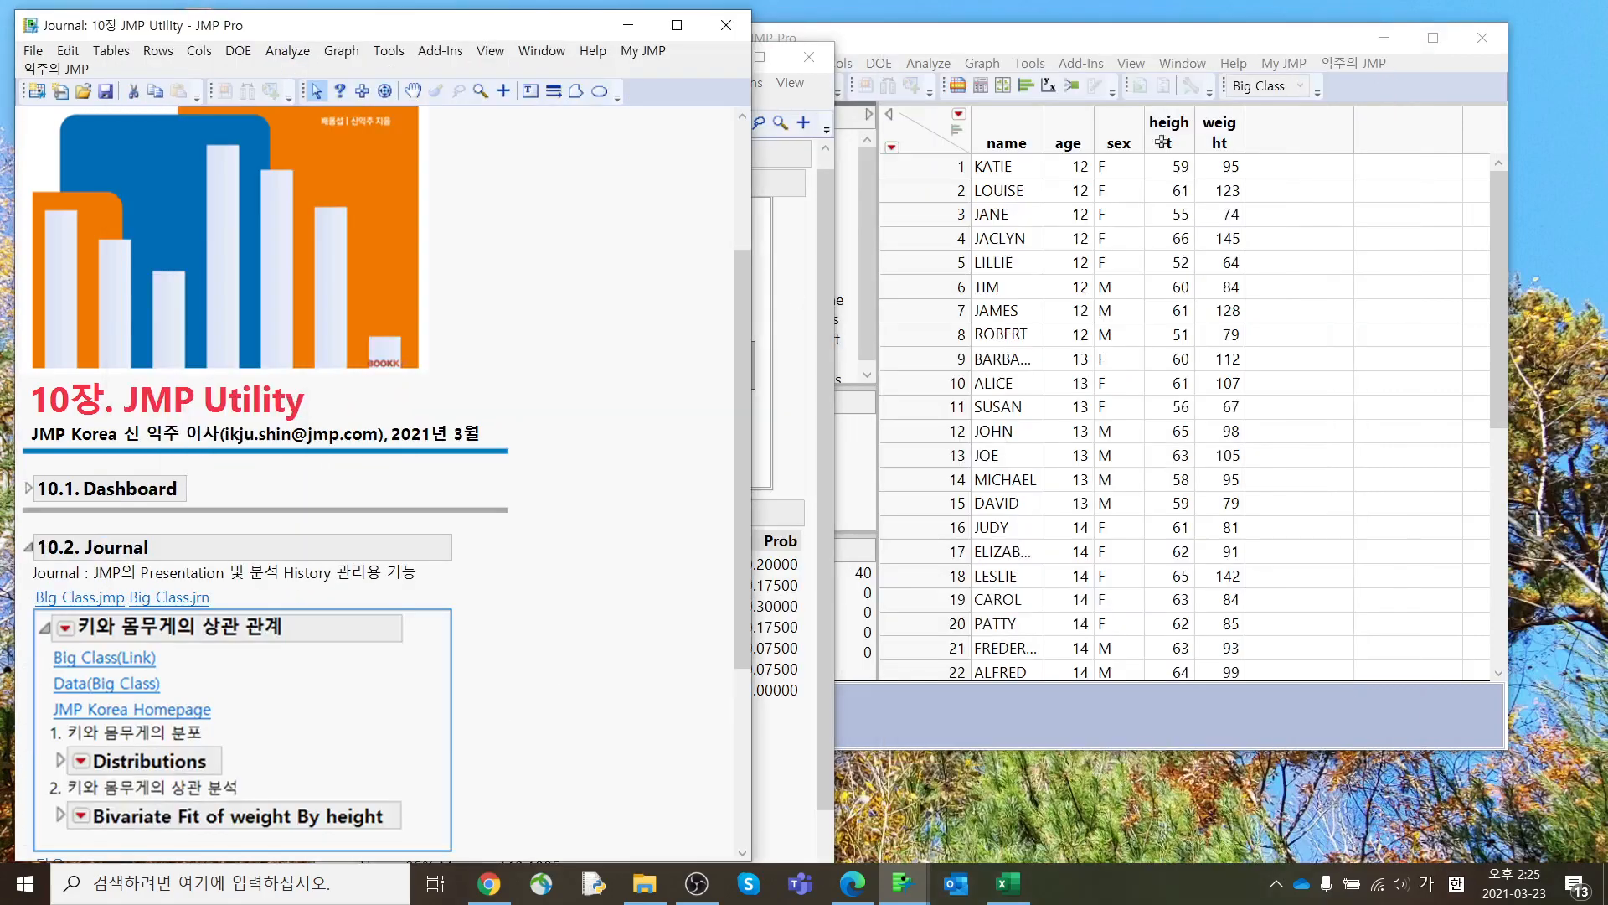
Step: Look over the journal from its cover to the links and report outlines of section 10.2. Journal
{"action": "scroll", "coordinate": [617, 503], "scroll_direction": "down", "scroll_amount": 3}
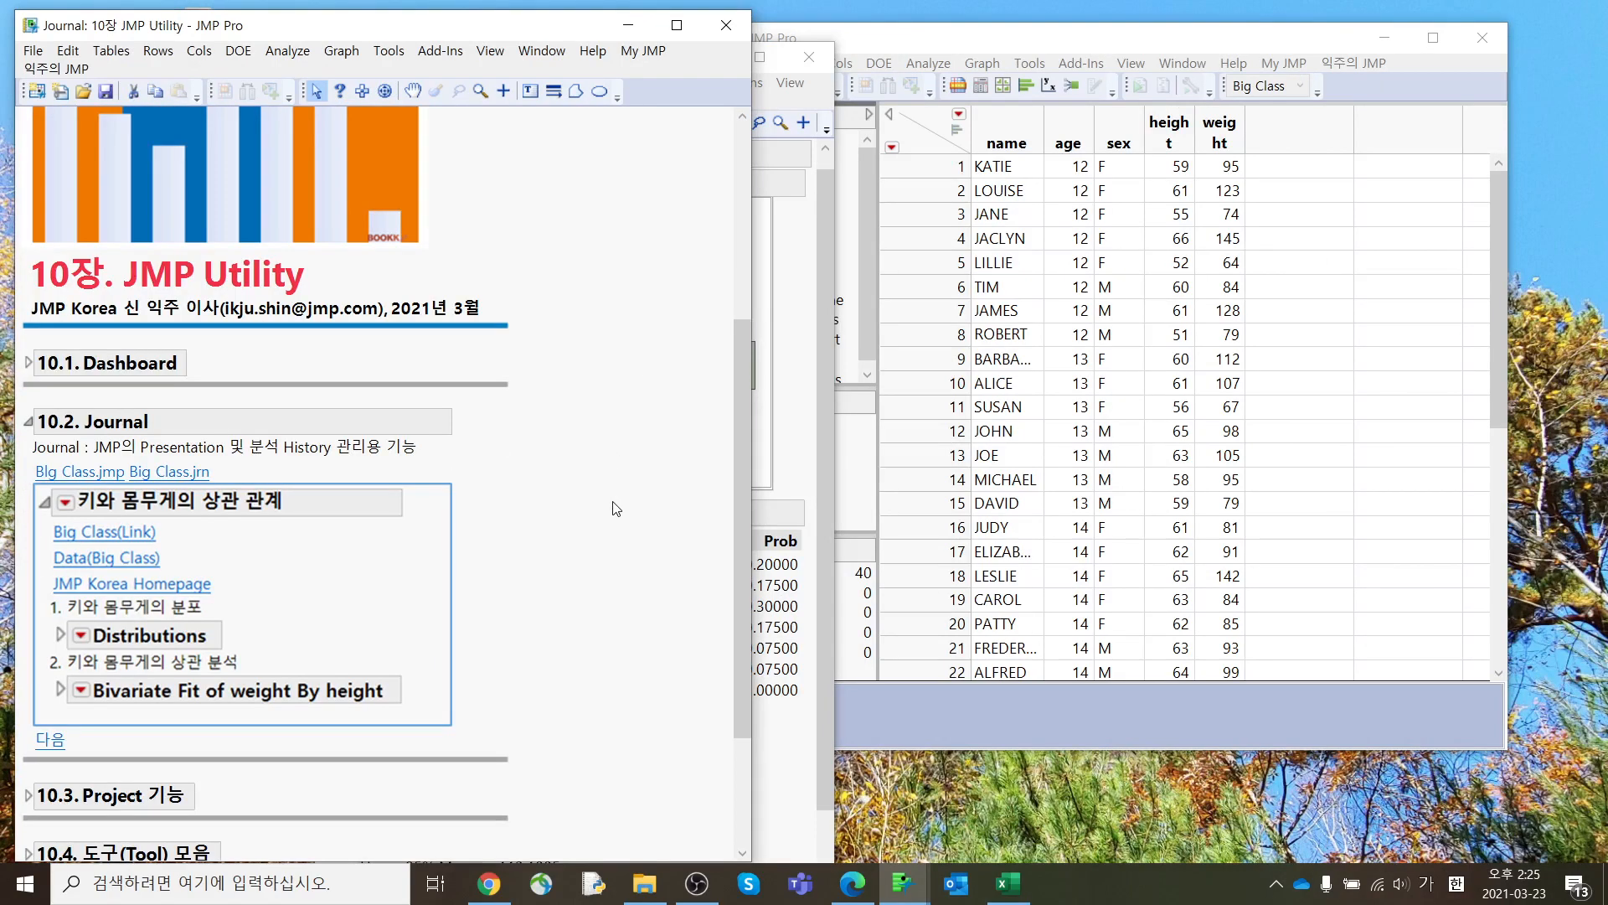
{"action": "scroll", "coordinate": [620, 513], "scroll_direction": "up", "scroll_amount": 3}
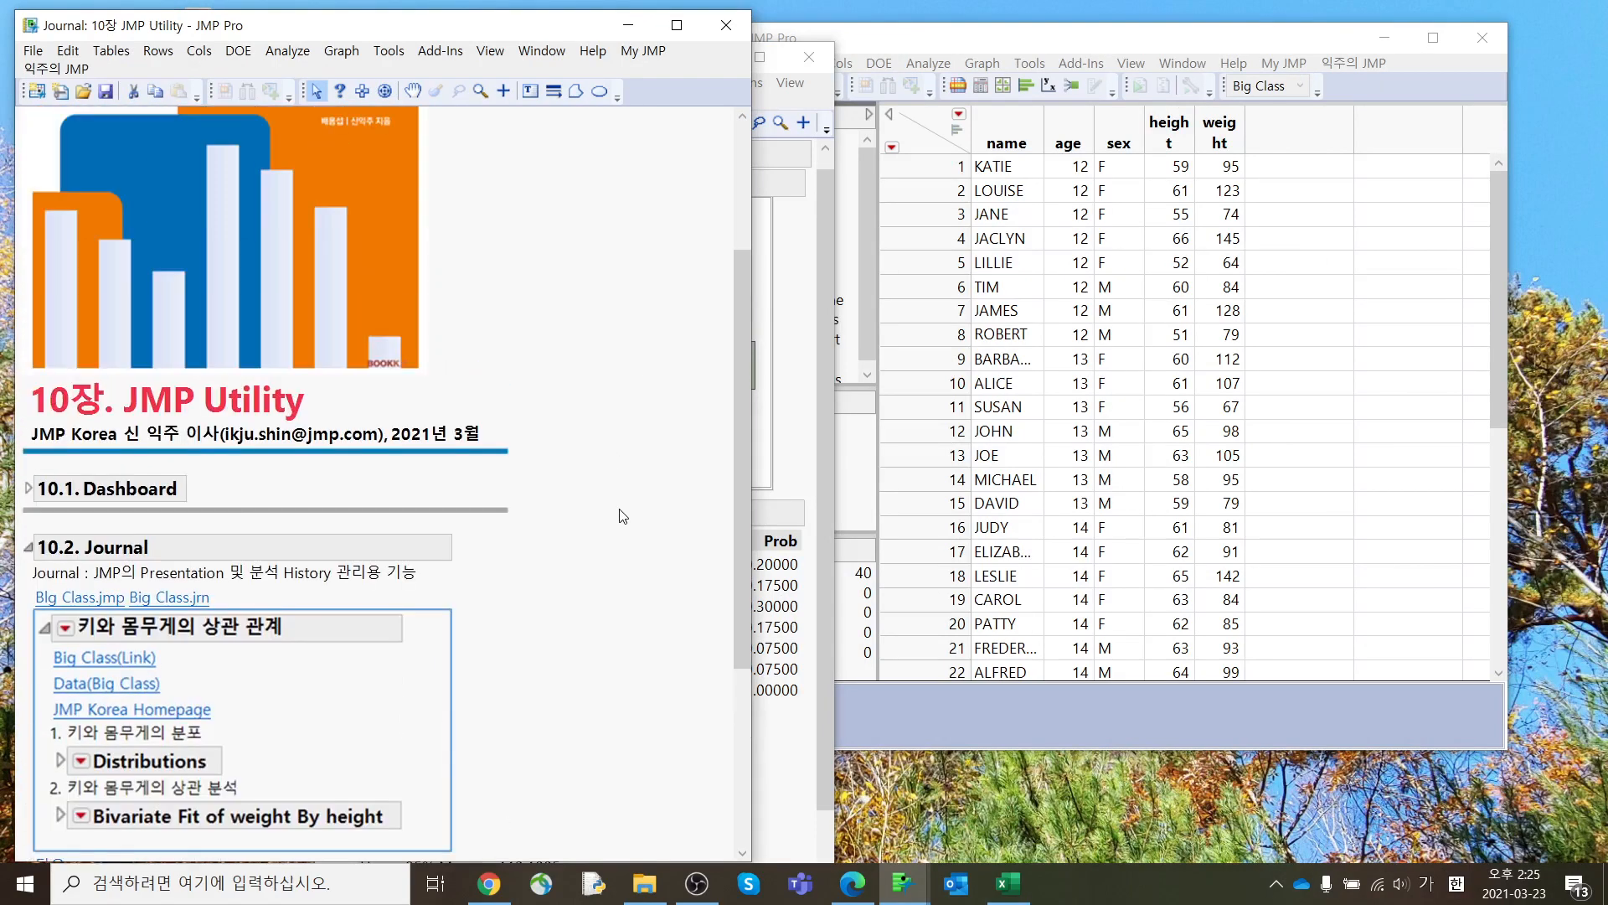
{"action": "scroll", "coordinate": [622, 516], "scroll_direction": "up", "scroll_amount": 3}
{"action": "scroll", "coordinate": [622, 516], "scroll_direction": "up", "scroll_amount": 2}
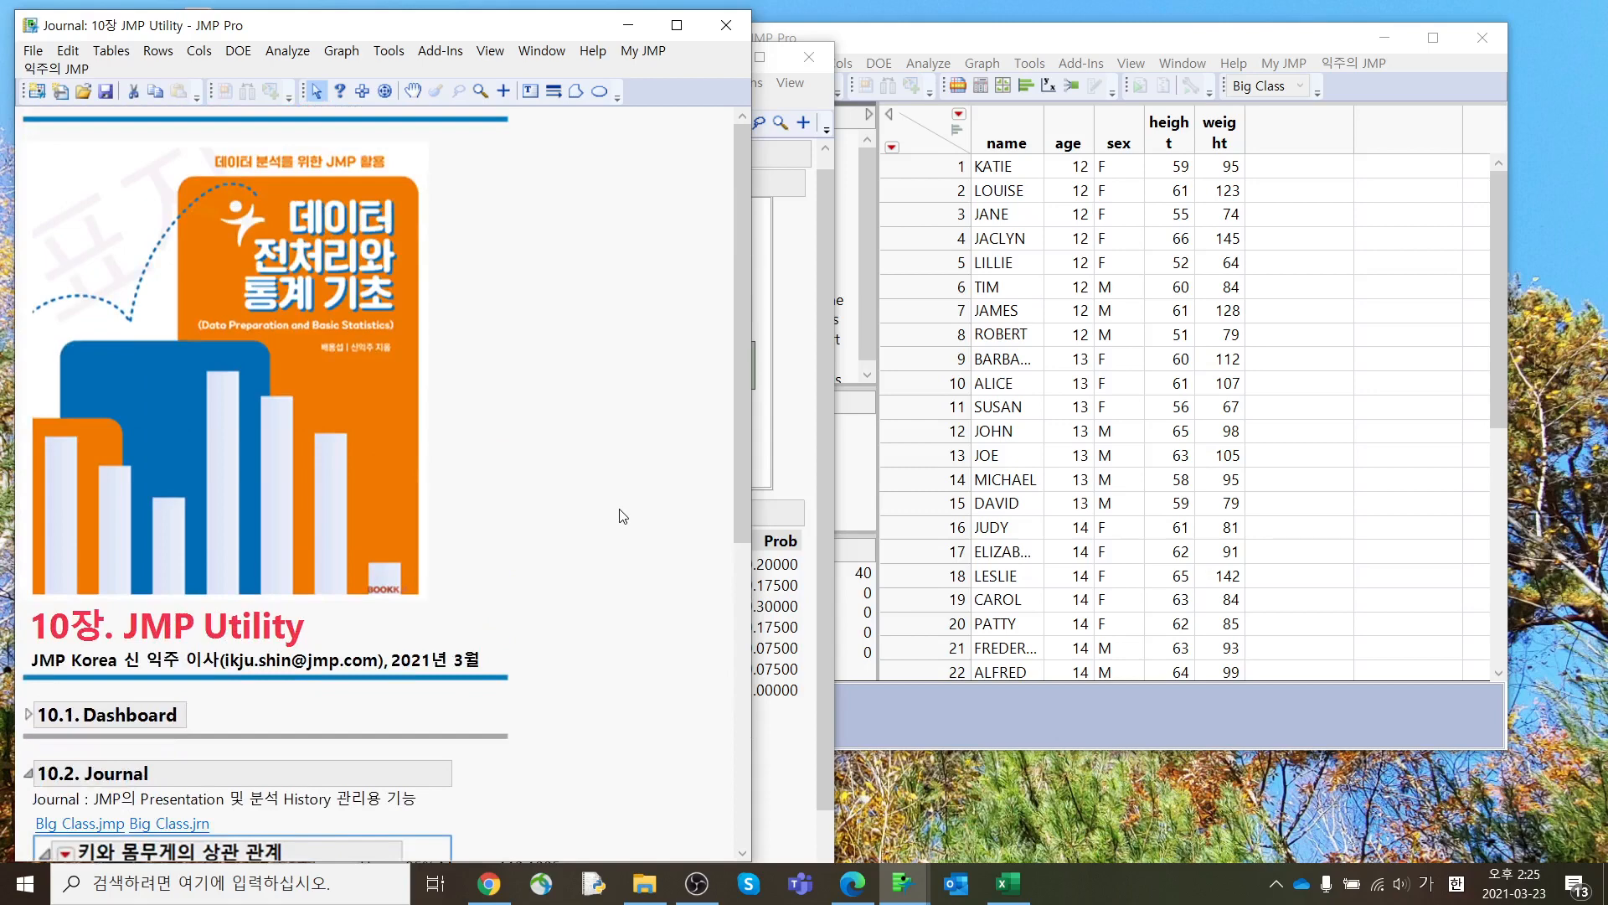
{"action": "scroll", "coordinate": [623, 516], "scroll_direction": "down", "scroll_amount": 7}
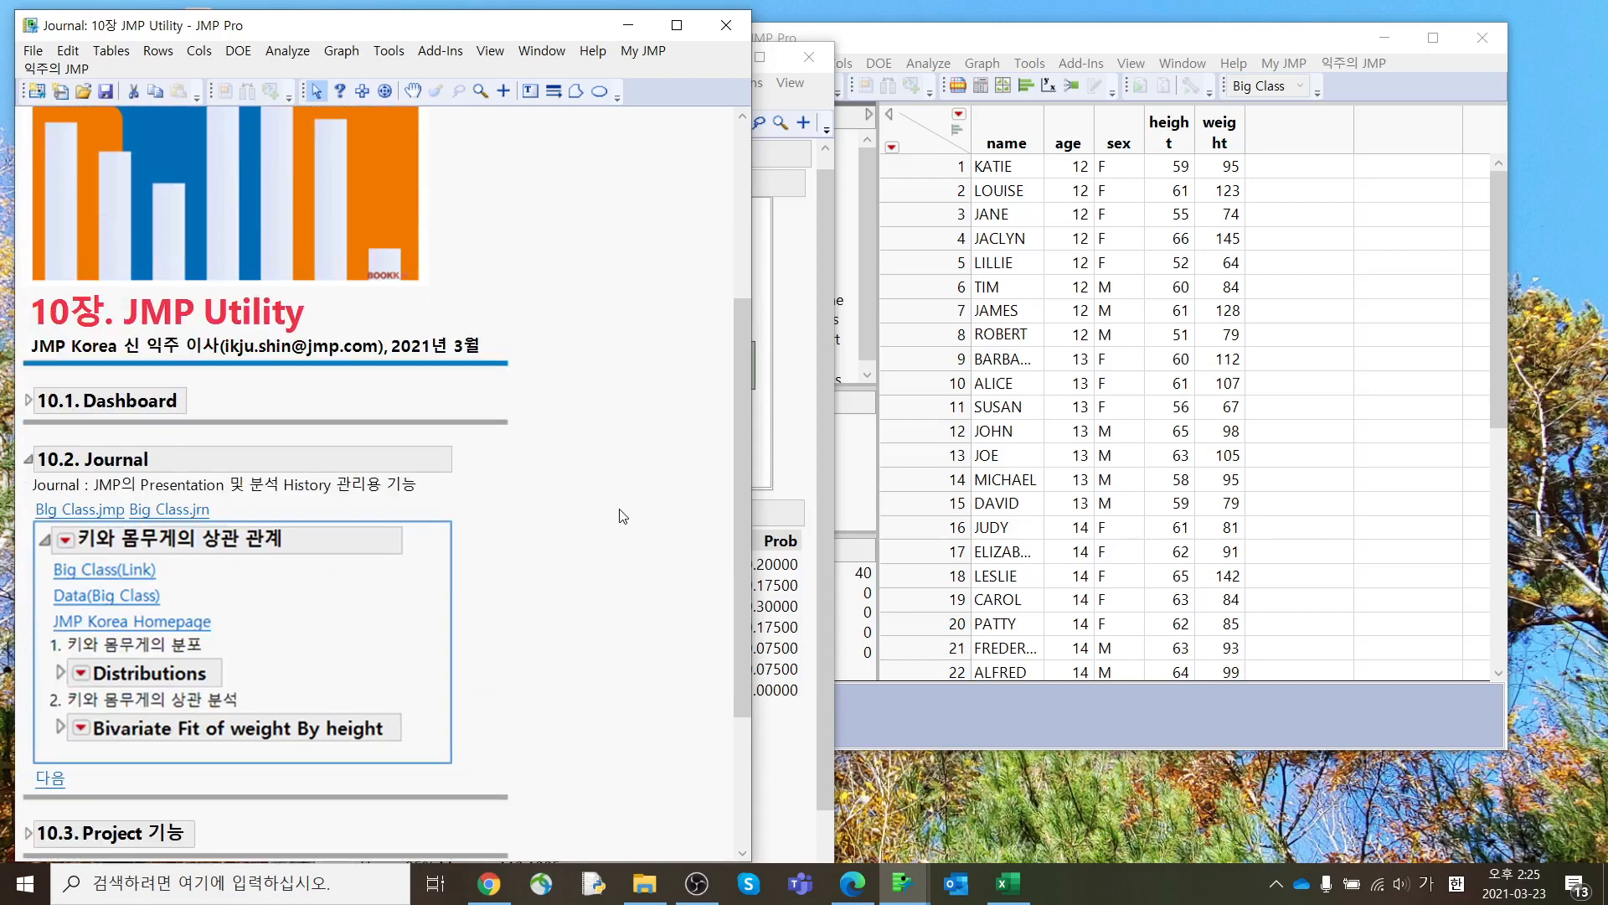
{"action": "mouse_move", "coordinate": [624, 498]}
{"action": "left_mouse_down"}
{"action": "mouse_move", "coordinate": [636, 368]}
{"action": "mouse_move", "coordinate": [142, 318]}
{"action": "mouse_move", "coordinate": [210, 737]}
{"action": "mouse_move", "coordinate": [587, 505]}
{"action": "left_mouse_up"}
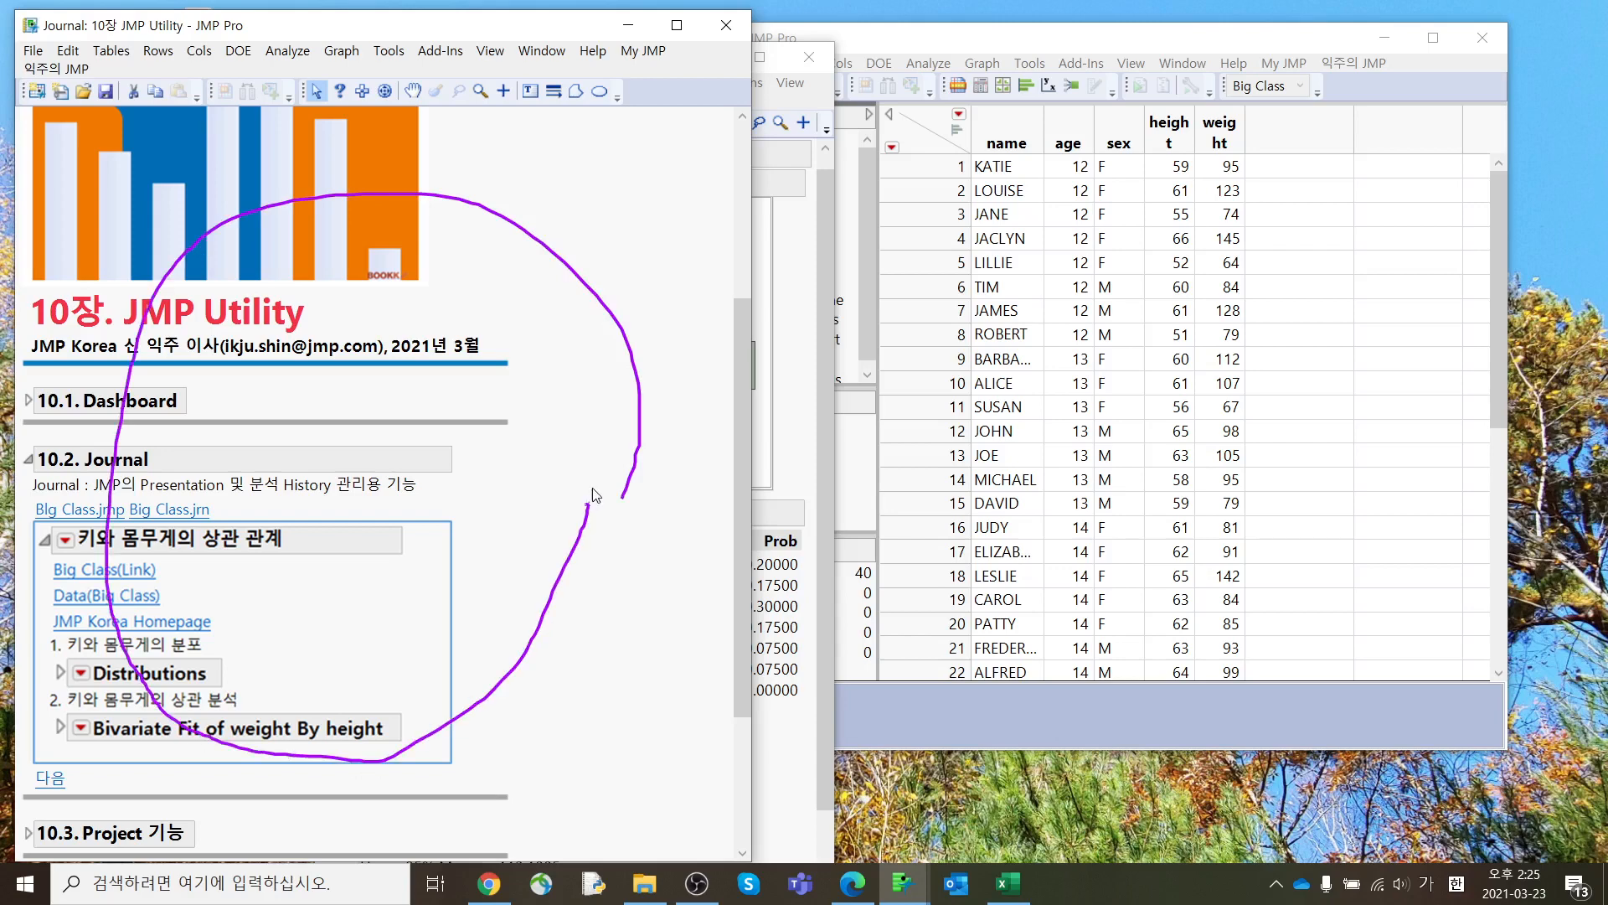
Step: Place the Big Class data table beside the chapter journal and open the Big Class.jrn example journal
{"action": "key", "text": "Escape"}
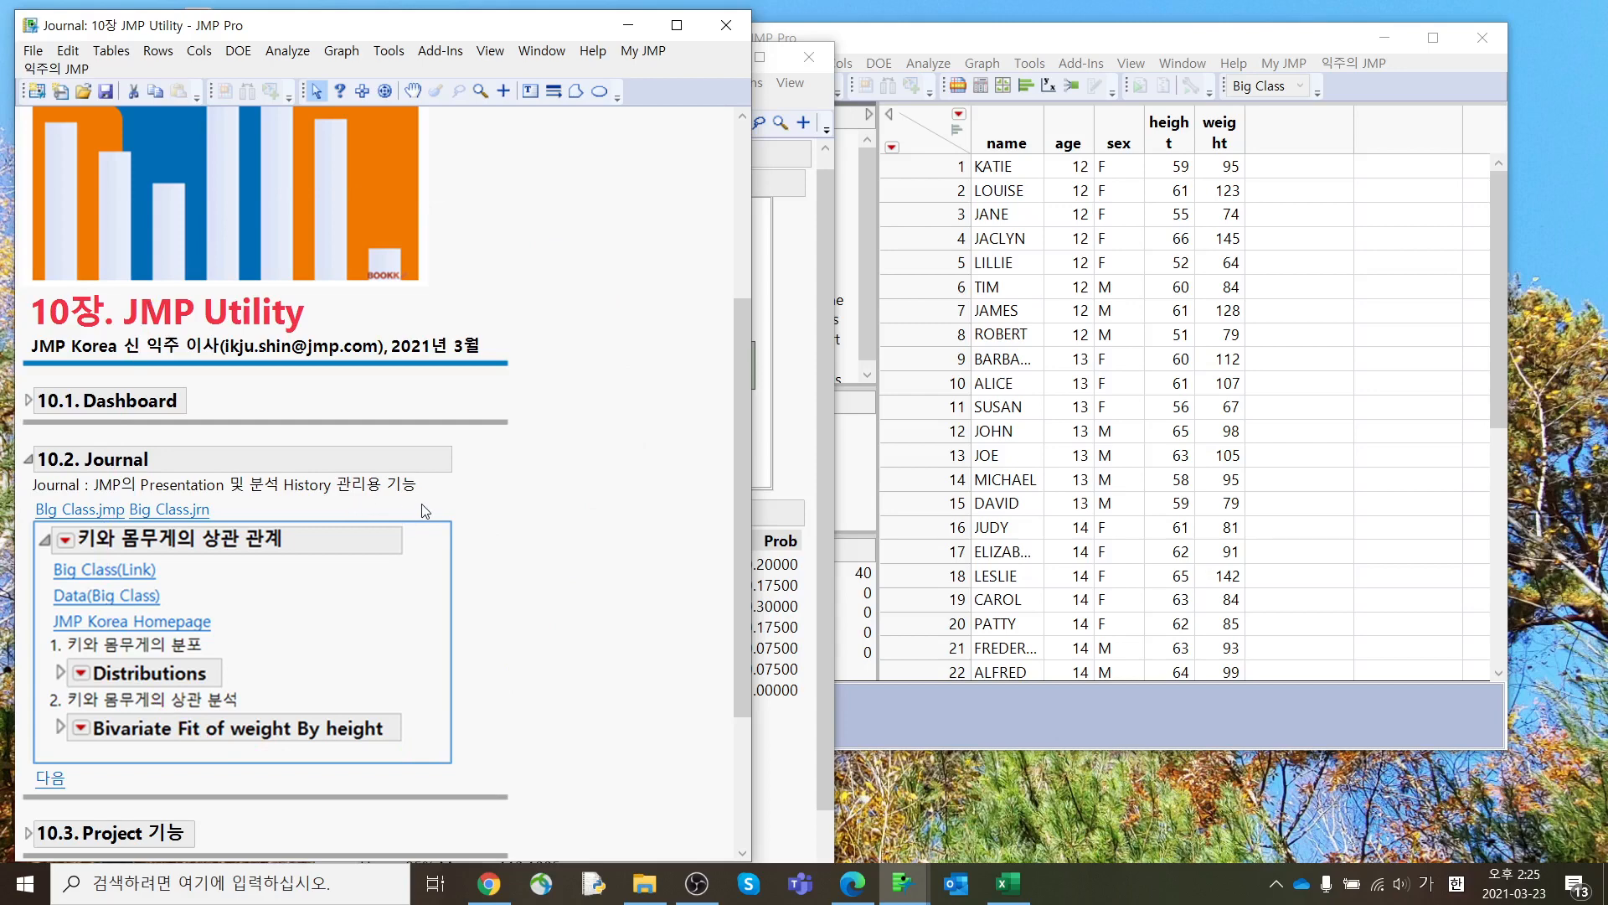
{"action": "scroll", "coordinate": [515, 544], "scroll_direction": "down", "scroll_amount": 3}
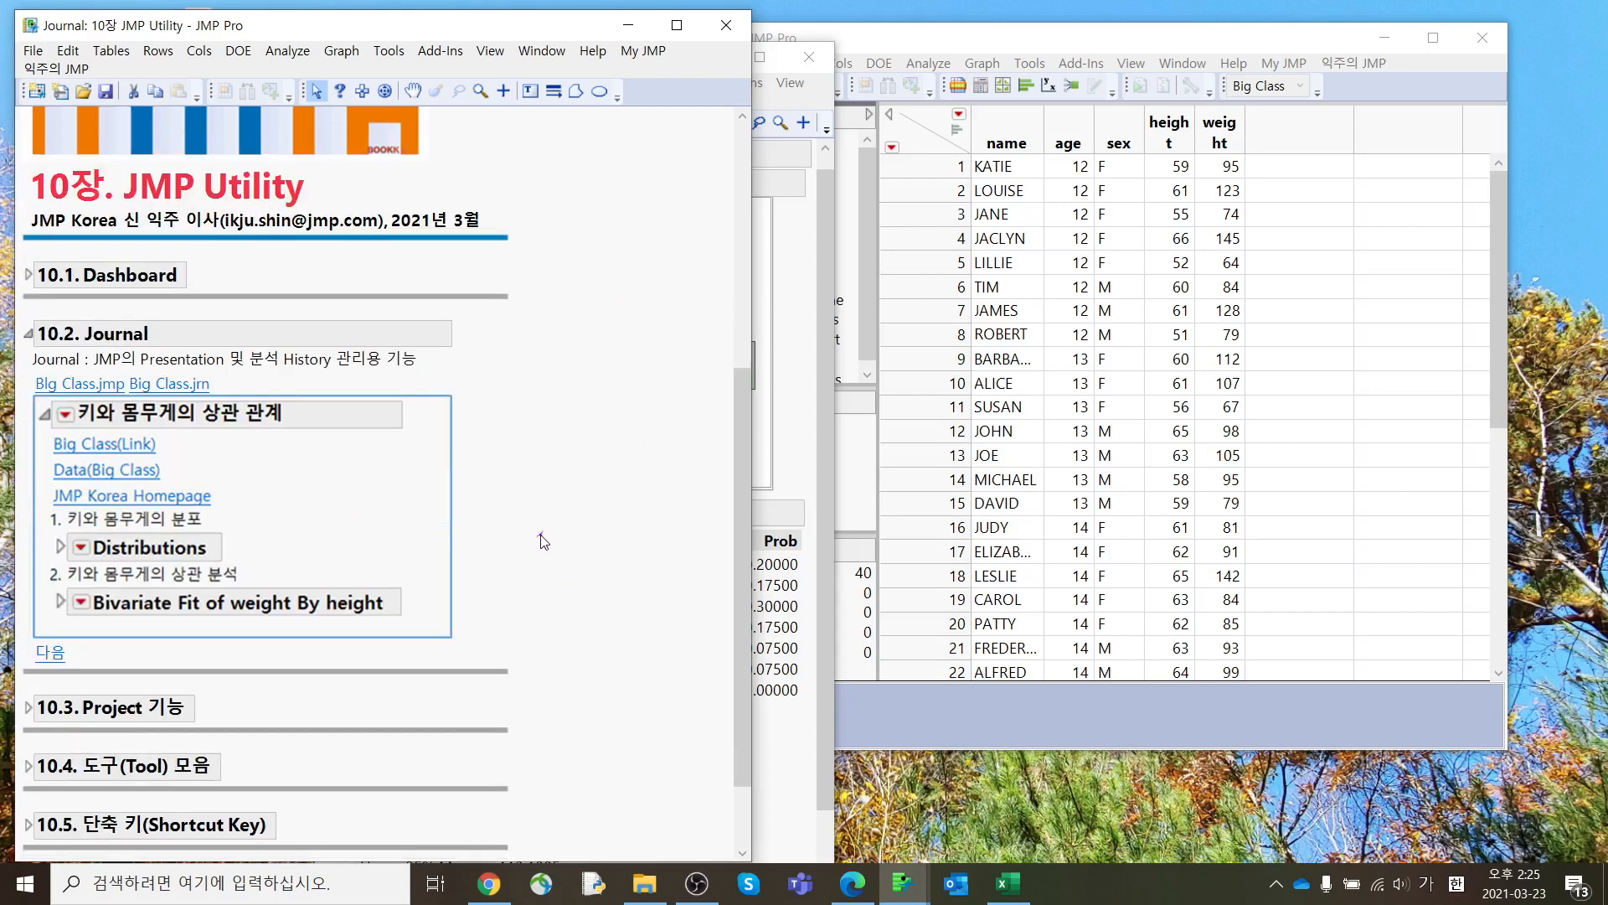
{"action": "left_click_drag", "start_coordinate": [1090, 46], "coordinate": [1176, 59]}
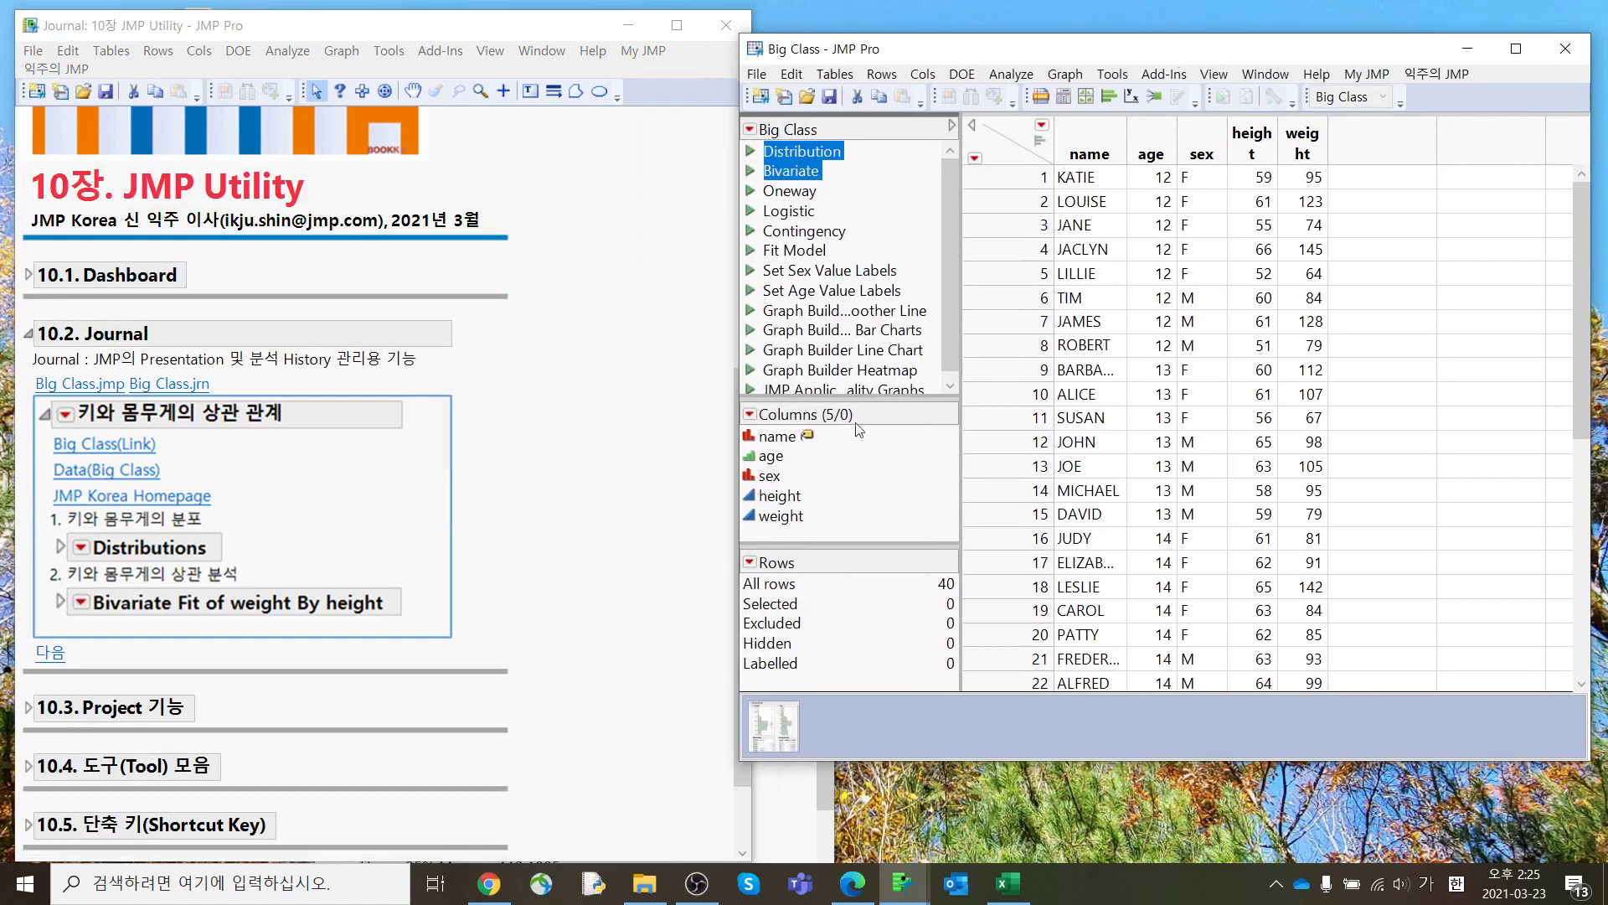
{"action": "left_click", "coordinate": [588, 496]}
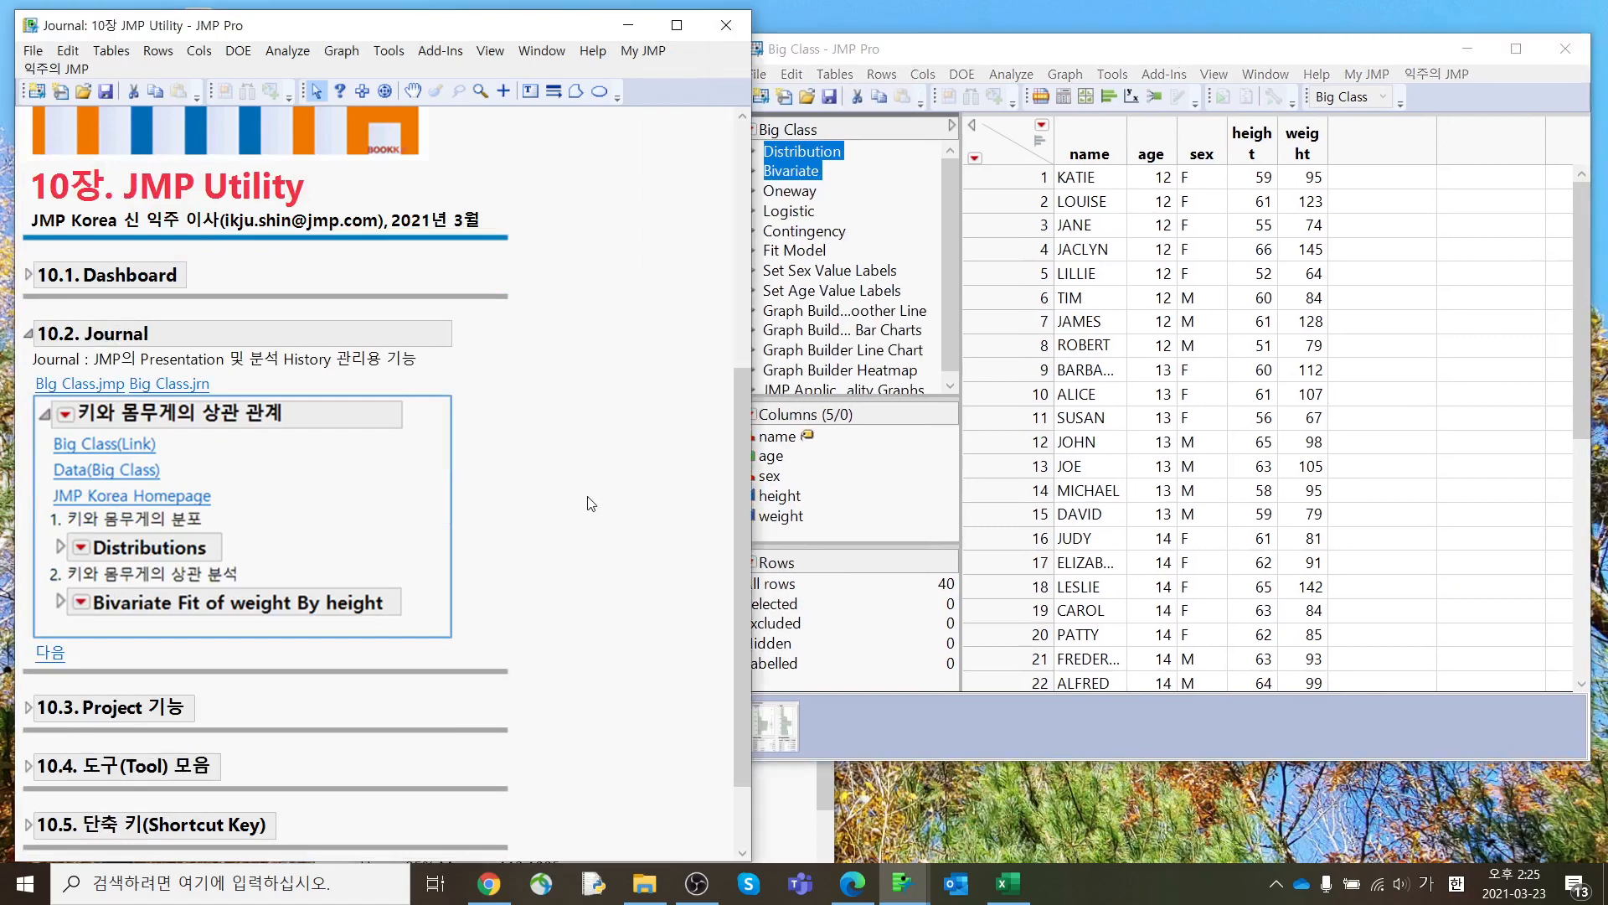
{"action": "mouse_move", "coordinate": [588, 496]}
{"action": "left_mouse_down"}
{"action": "mouse_move", "coordinate": [468, 388]}
{"action": "mouse_move", "coordinate": [280, 379]}
{"action": "mouse_move", "coordinate": [66, 547]}
{"action": "mouse_move", "coordinate": [473, 645]}
{"action": "mouse_move", "coordinate": [570, 515]}
{"action": "mouse_move", "coordinate": [558, 501]}
{"action": "left_mouse_up"}
{"action": "key", "text": "Escape"}
{"action": "left_click", "coordinate": [181, 391]}
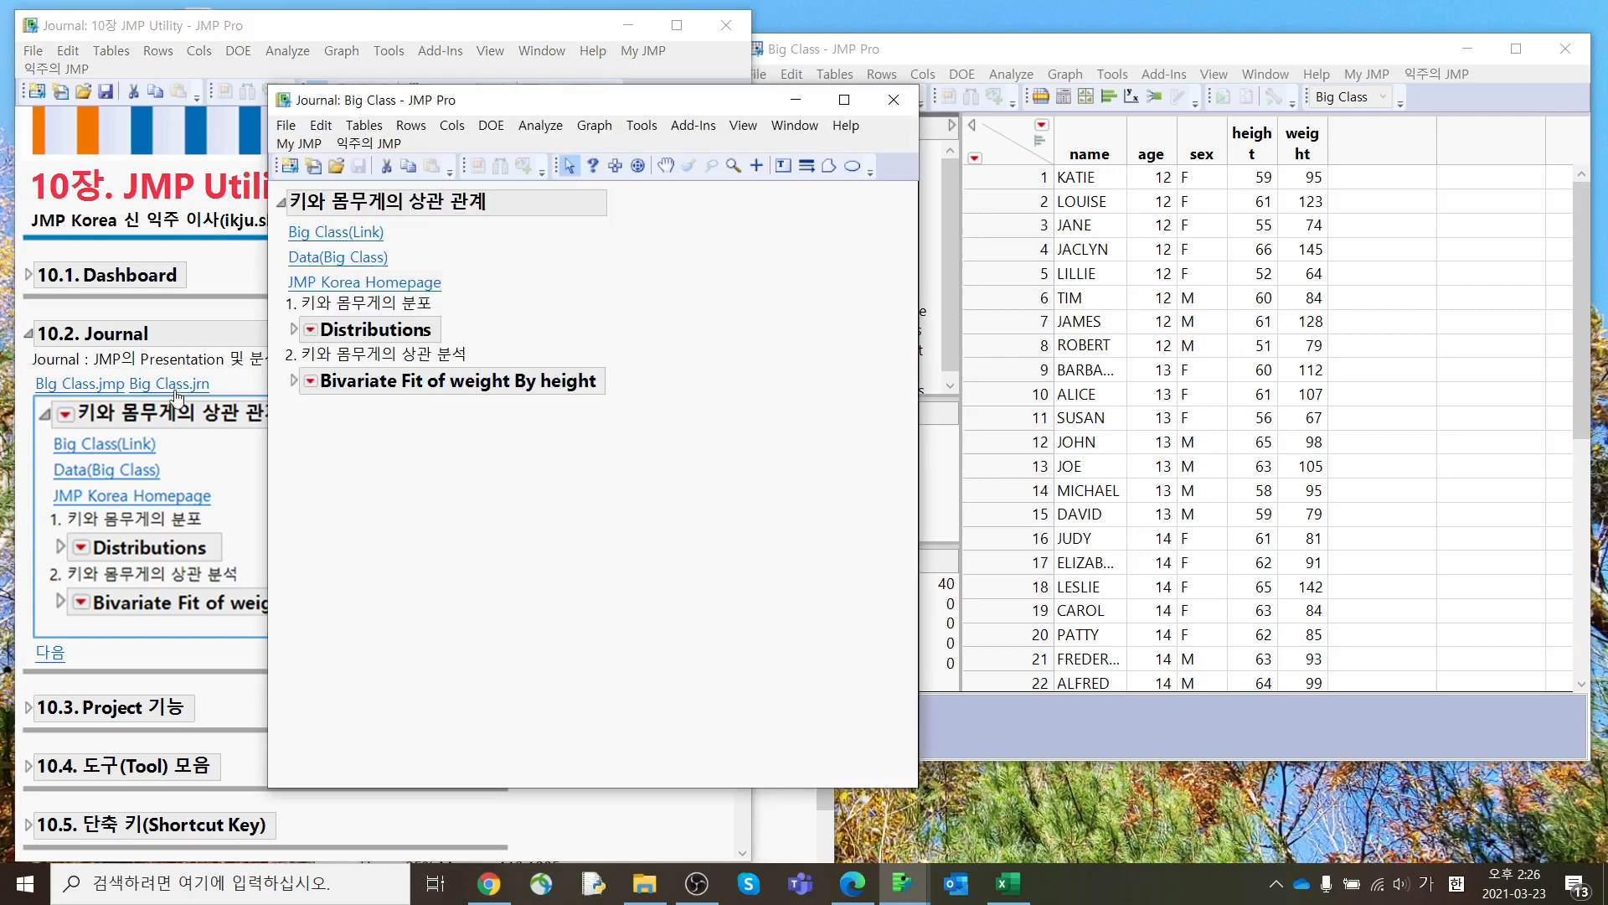
{"action": "left_click_drag", "start_coordinate": [598, 105], "coordinate": [651, 79]}
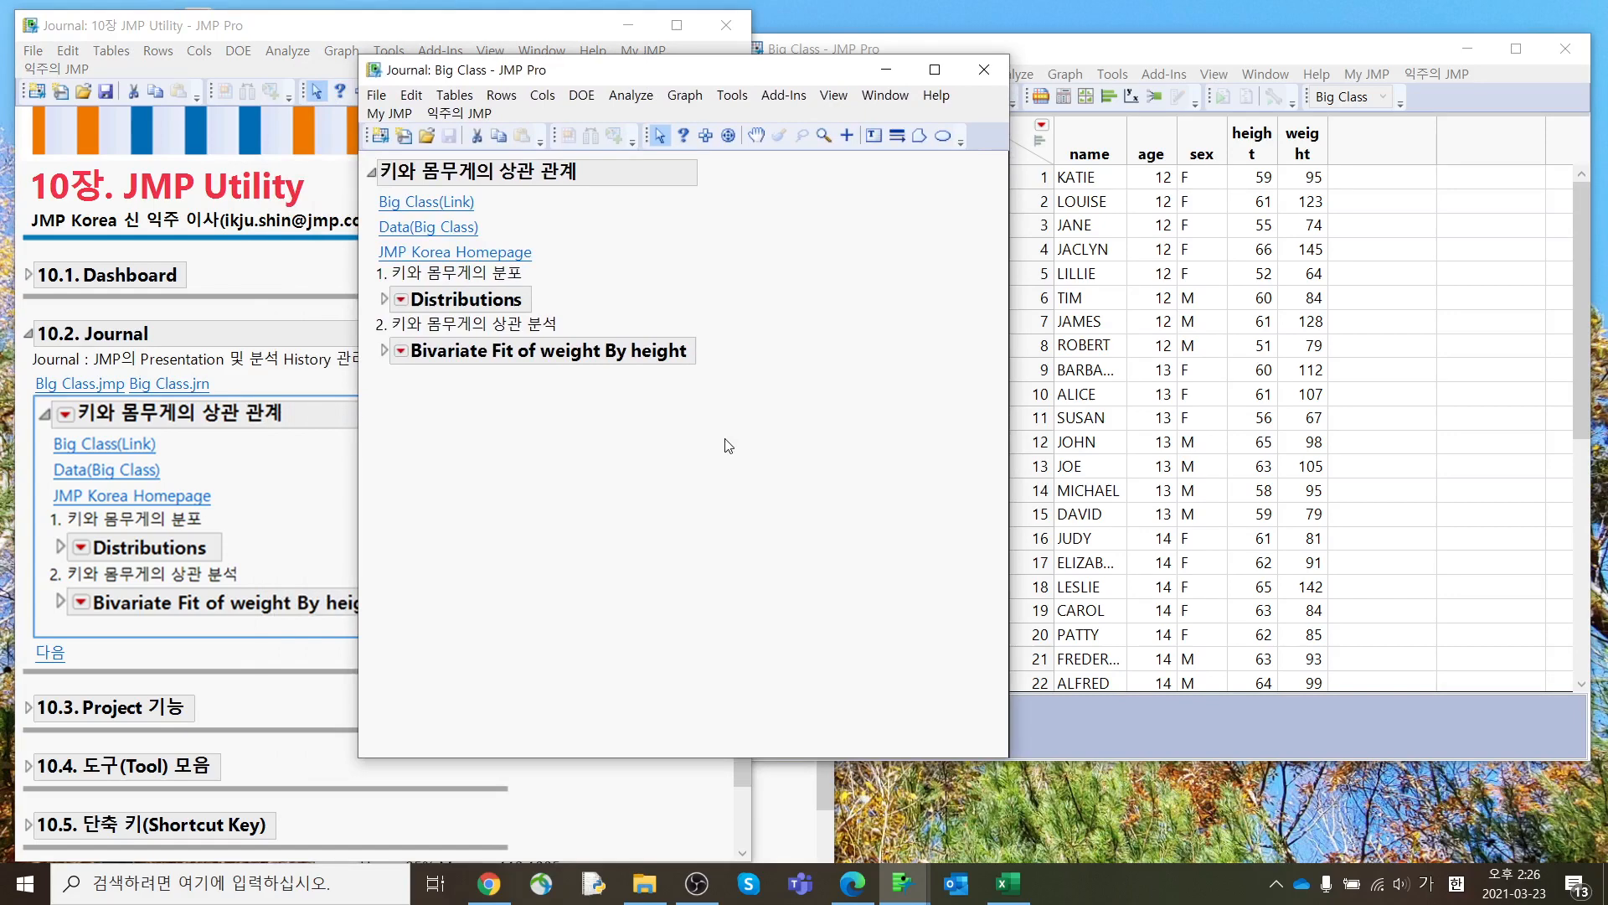
Step: Create a new blank journal, place its window over the example journal, and widen it
{"action": "left_click", "coordinate": [376, 95]}
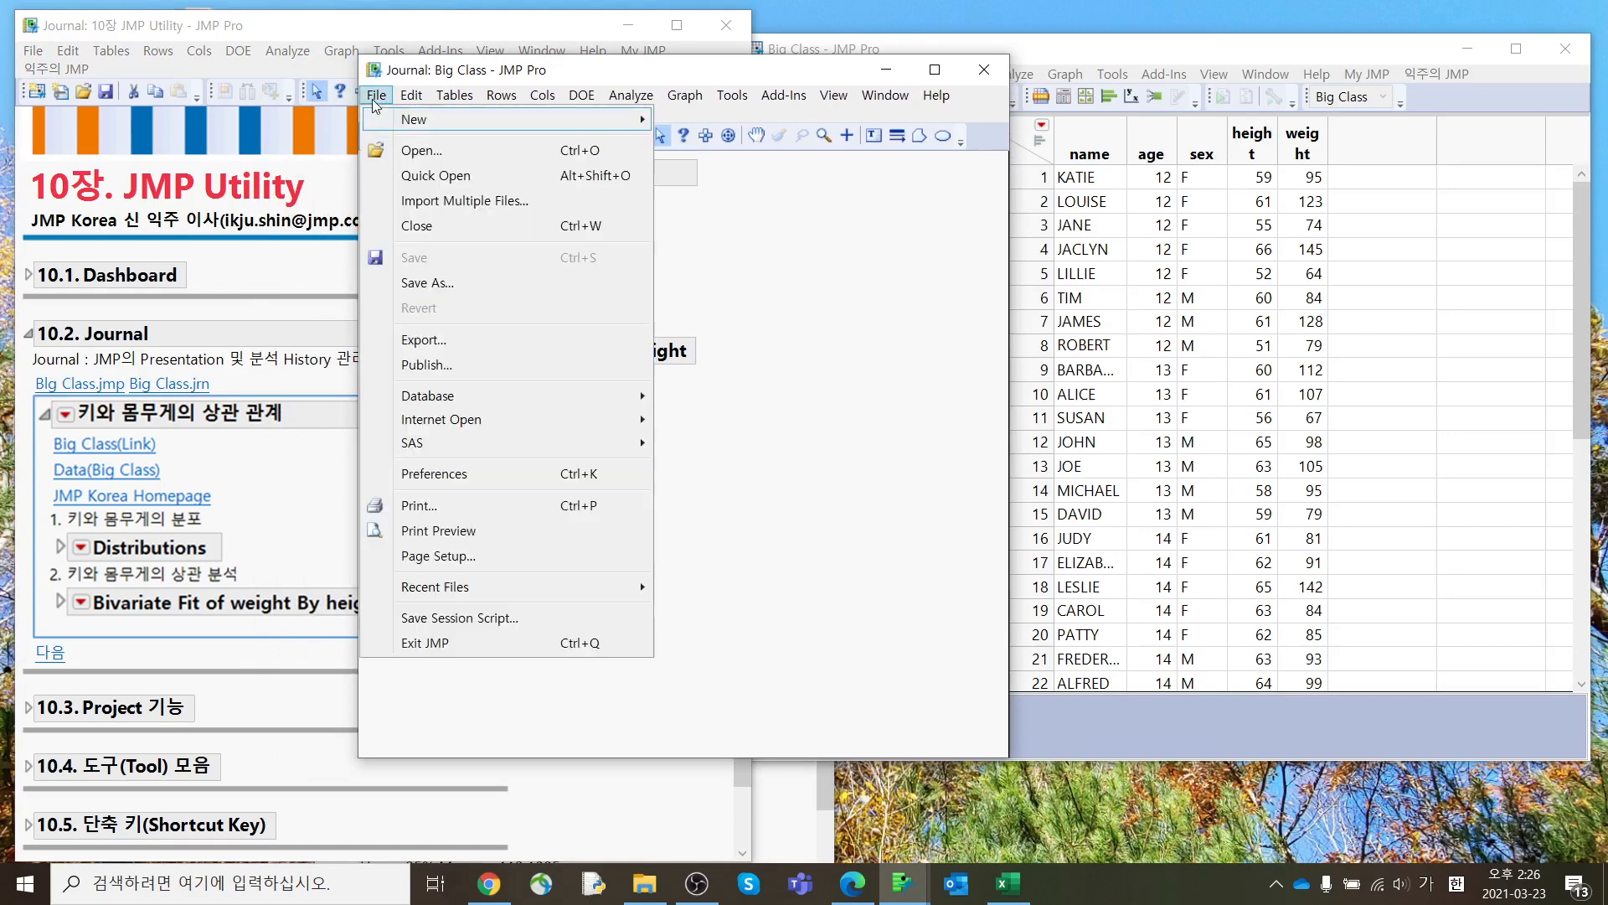
{"action": "mouse_move", "coordinate": [619, 120]}
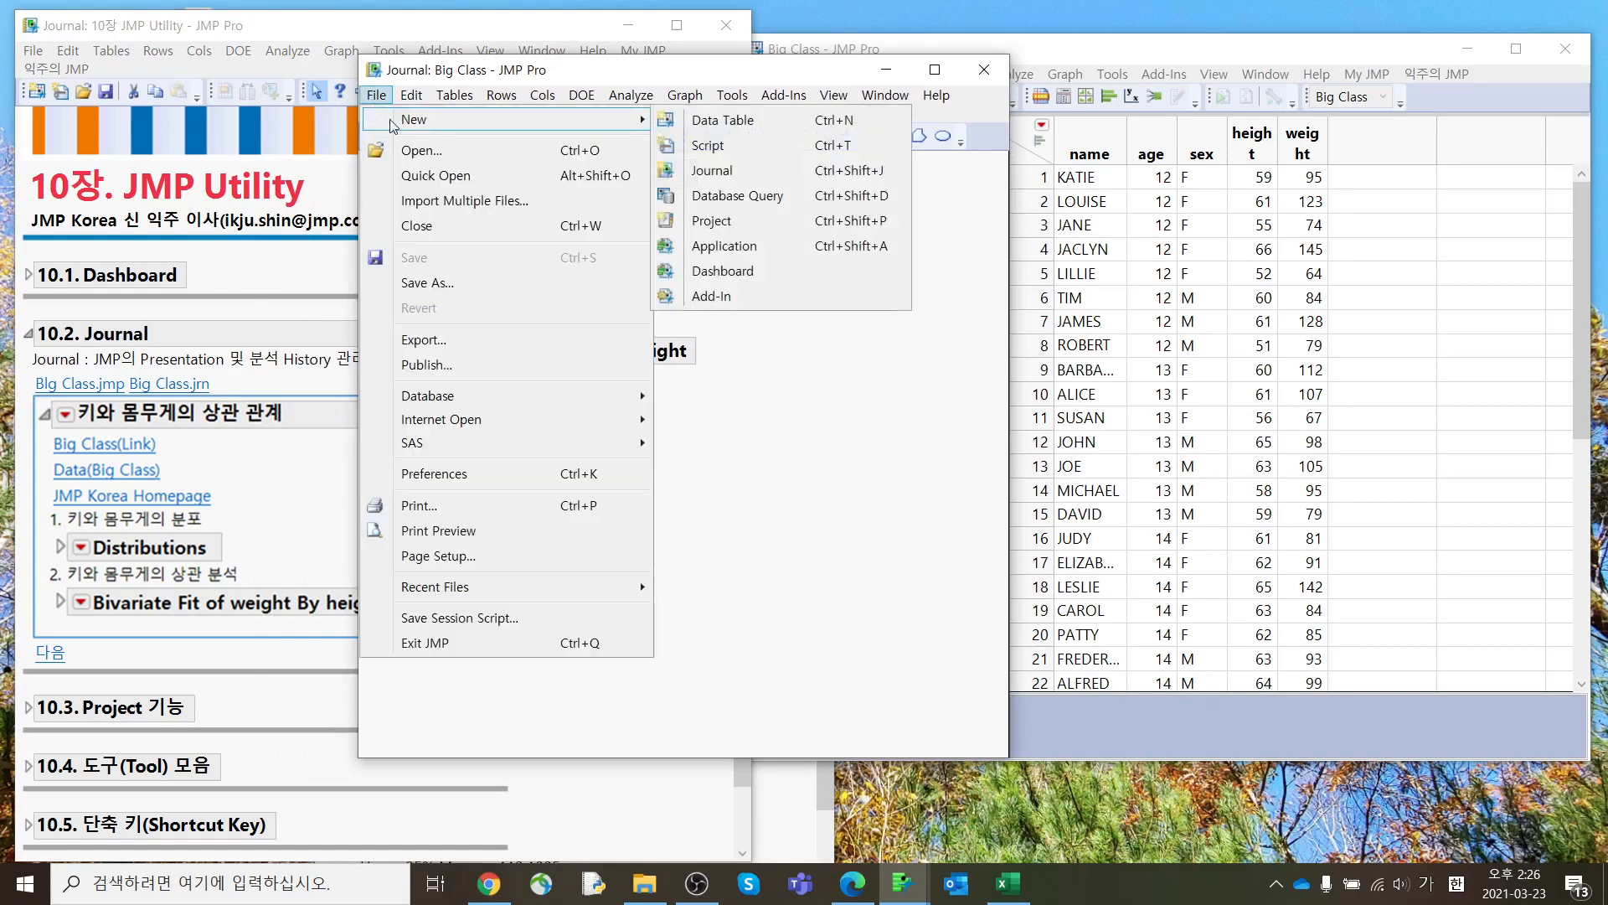
{"action": "left_click", "coordinate": [704, 170]}
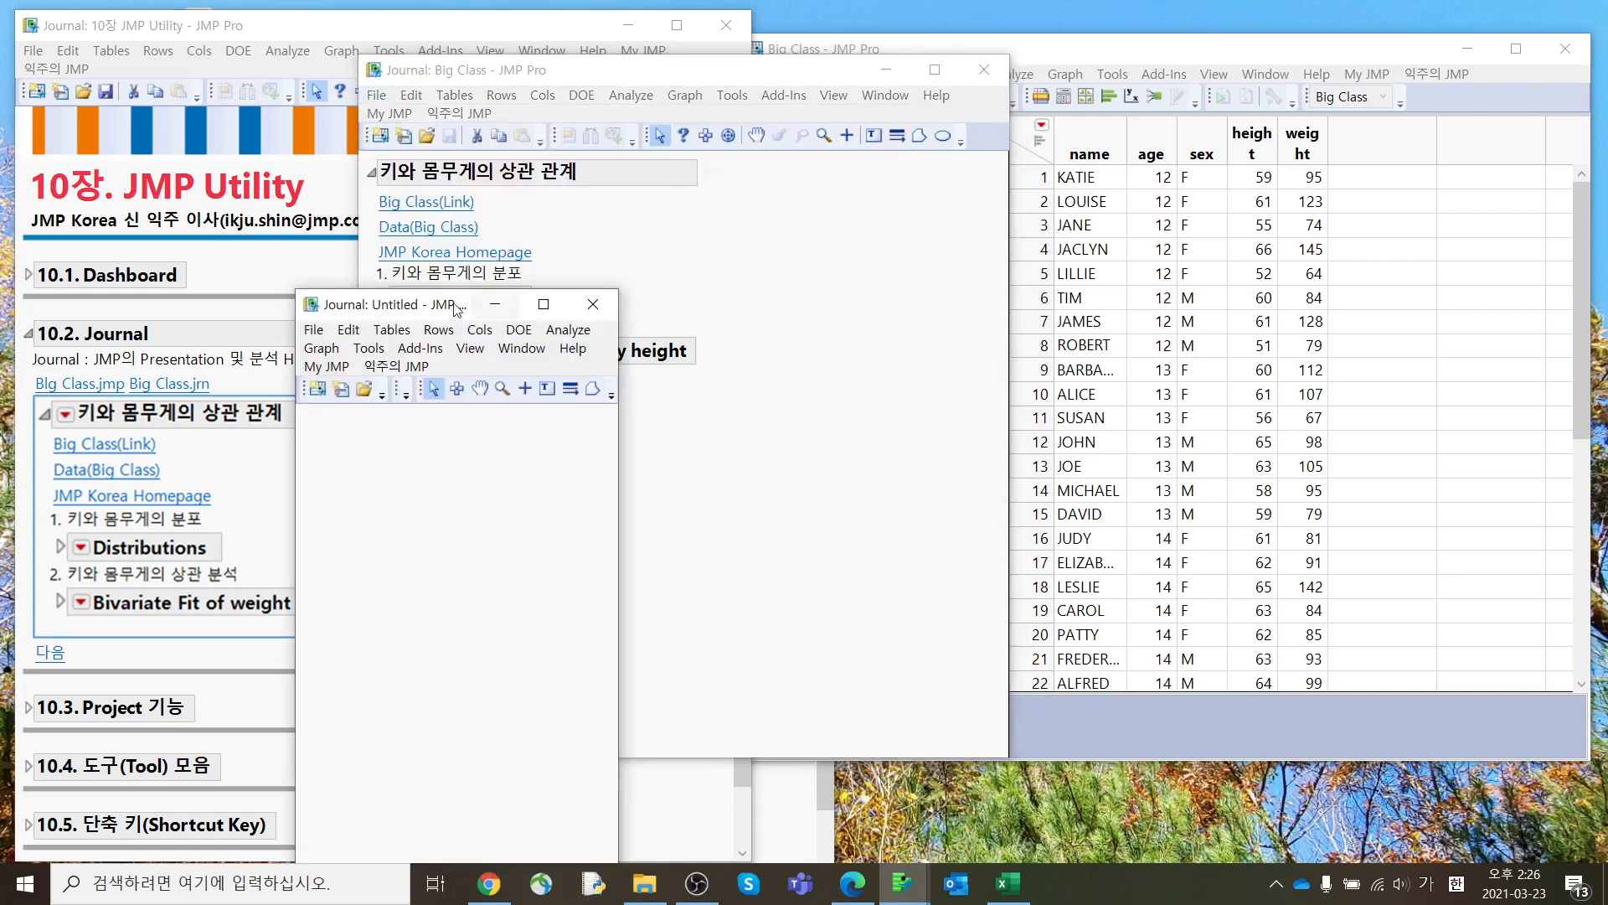
{"action": "left_click_drag", "start_coordinate": [412, 314], "coordinate": [893, 166]}
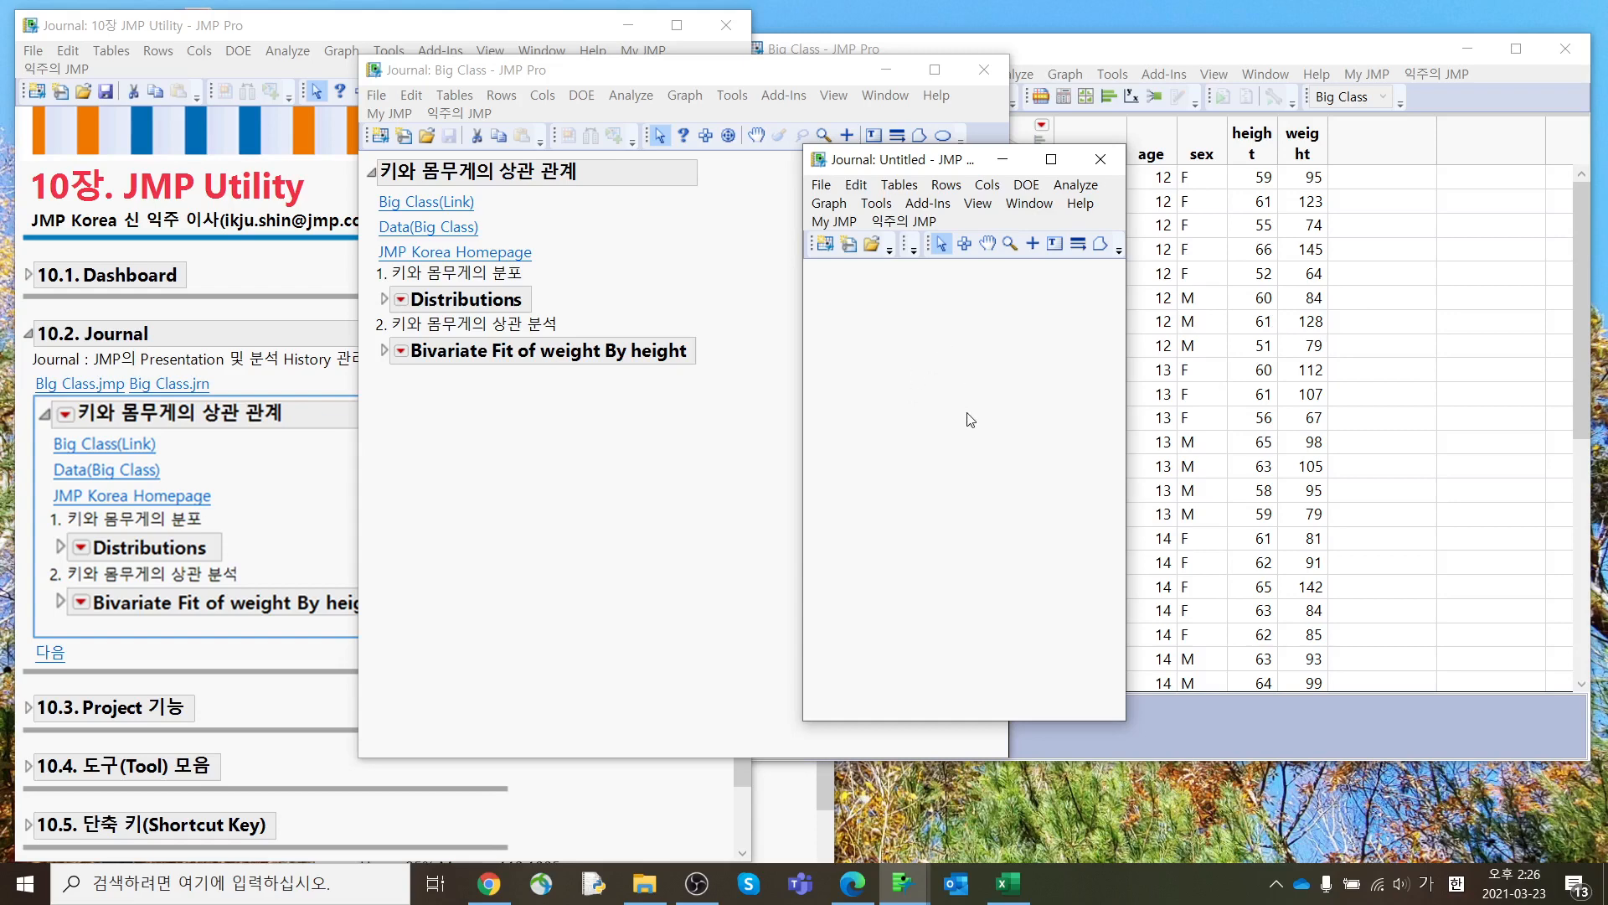
{"action": "left_click_drag", "start_coordinate": [875, 159], "coordinate": [348, 138]}
{"action": "left_click_drag", "start_coordinate": [598, 324], "coordinate": [803, 324]}
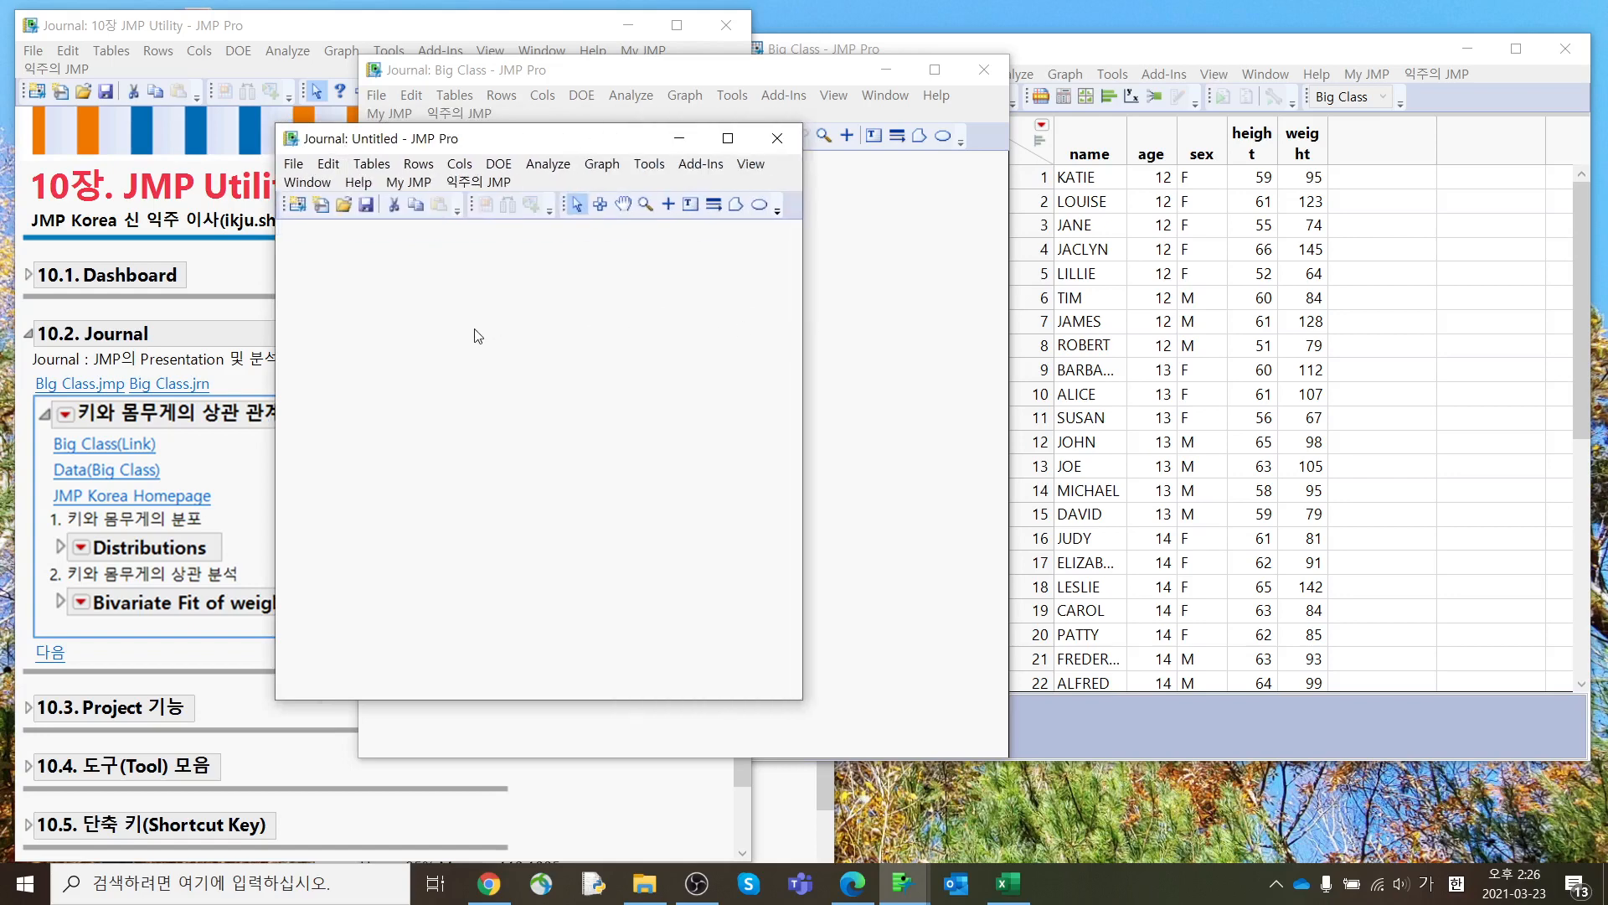
Step: Add an outline item titled "키와 몸무게의 관계" to the blank journal
{"action": "right_click", "coordinate": [393, 292]}
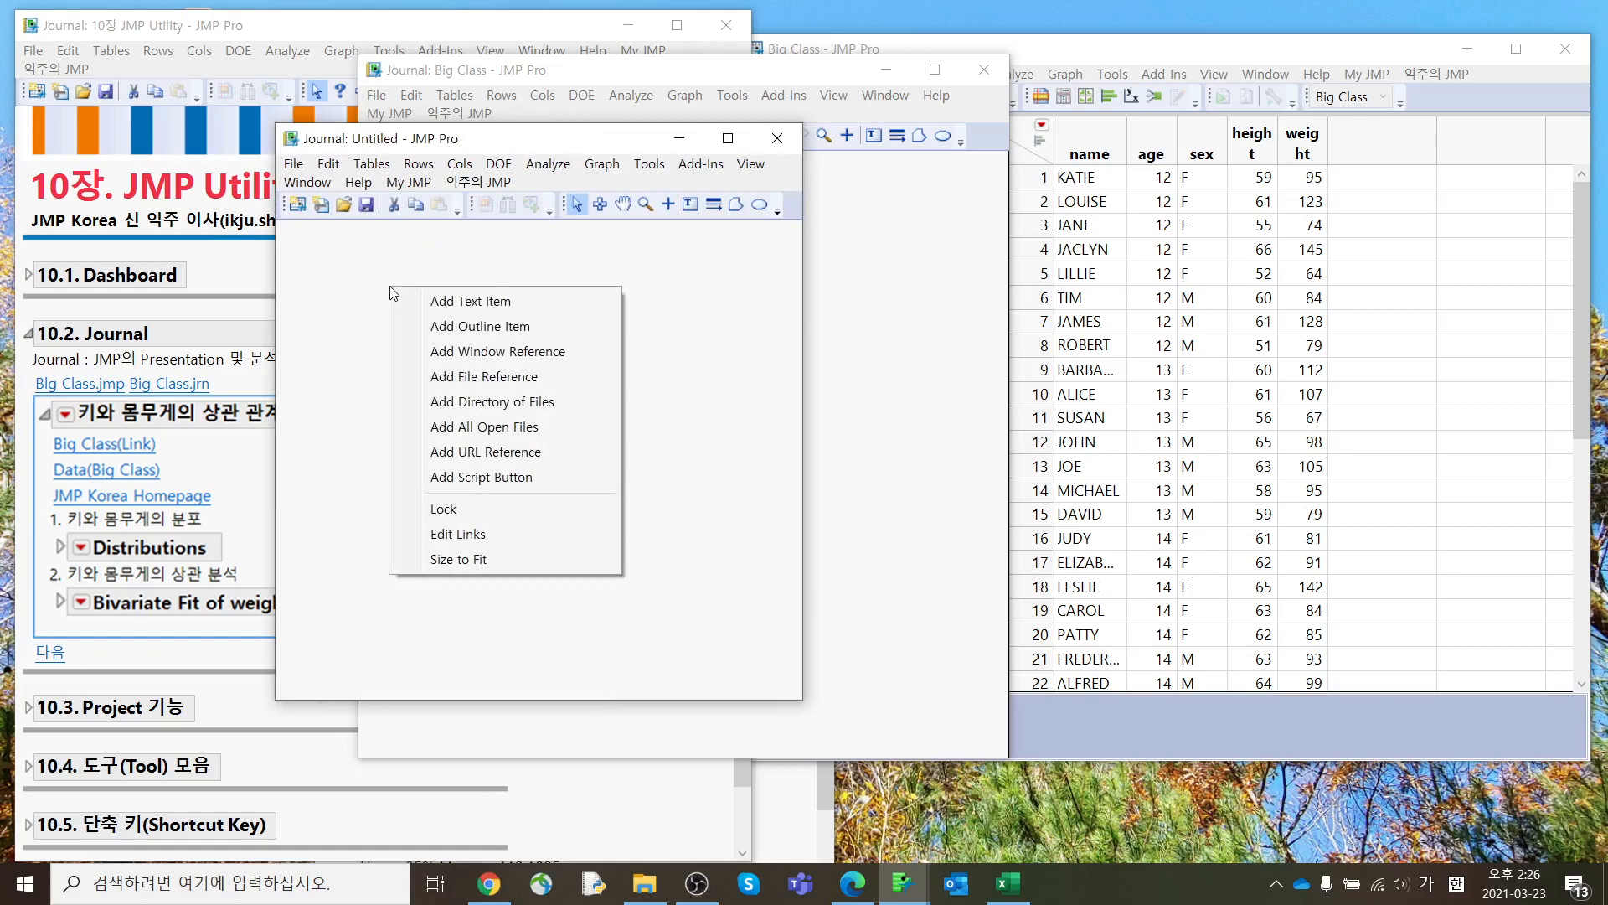
{"action": "left_click", "coordinate": [411, 328]}
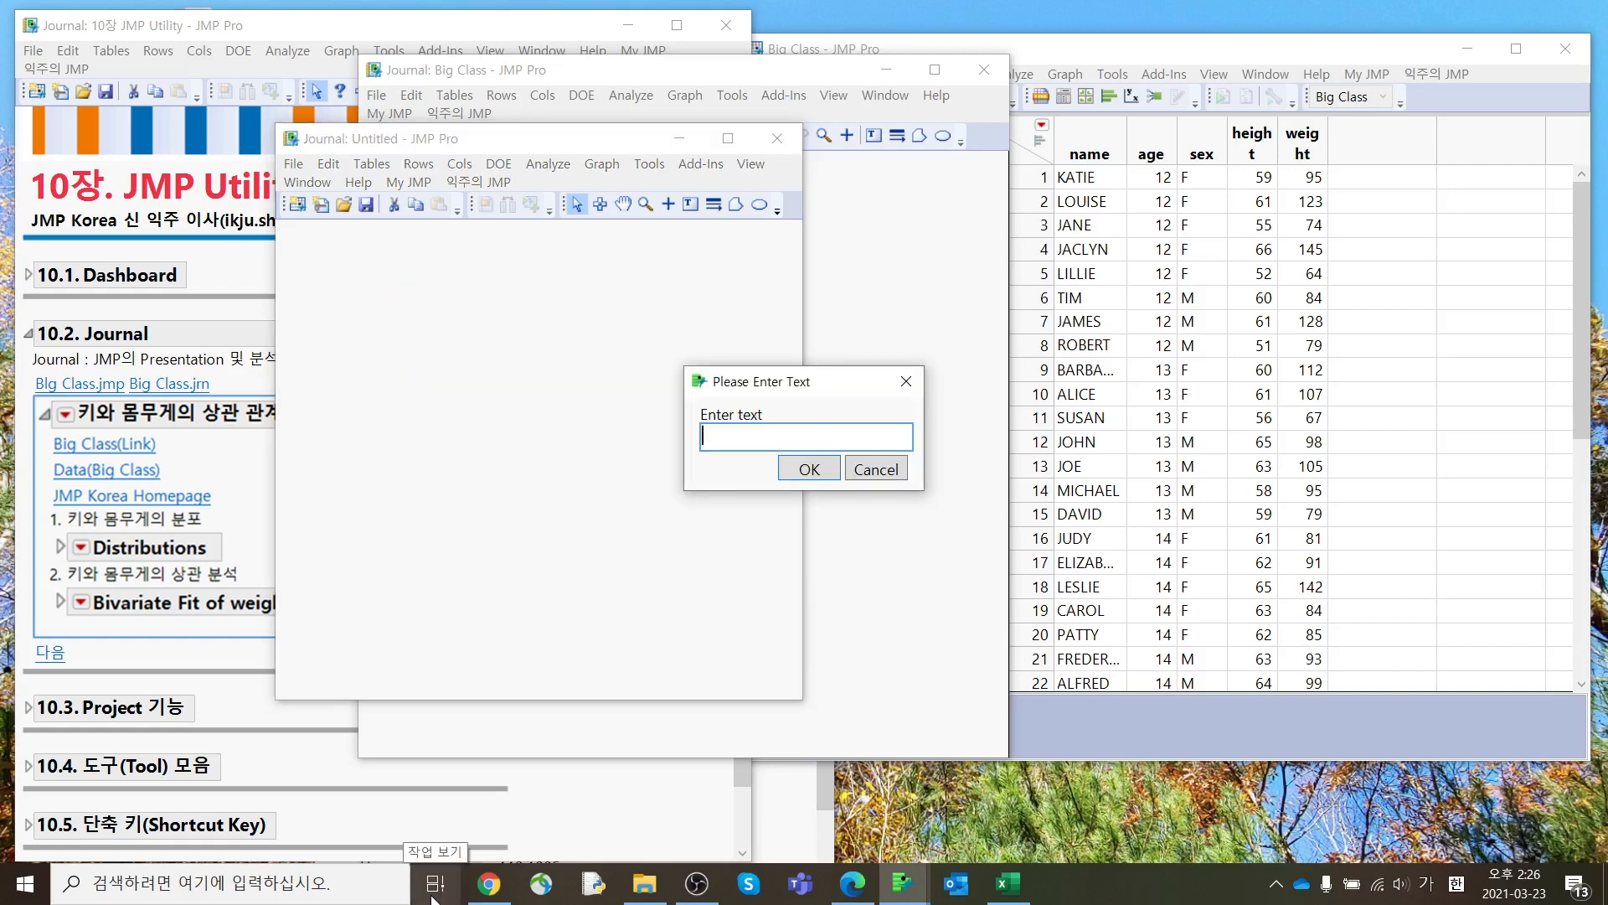
{"action": "type", "text": "z"}
{"action": "key", "text": "Hangul"}
{"action": "type", "text": "키와 ㅁ"}
{"action": "type", "text": "몸무게의 "}
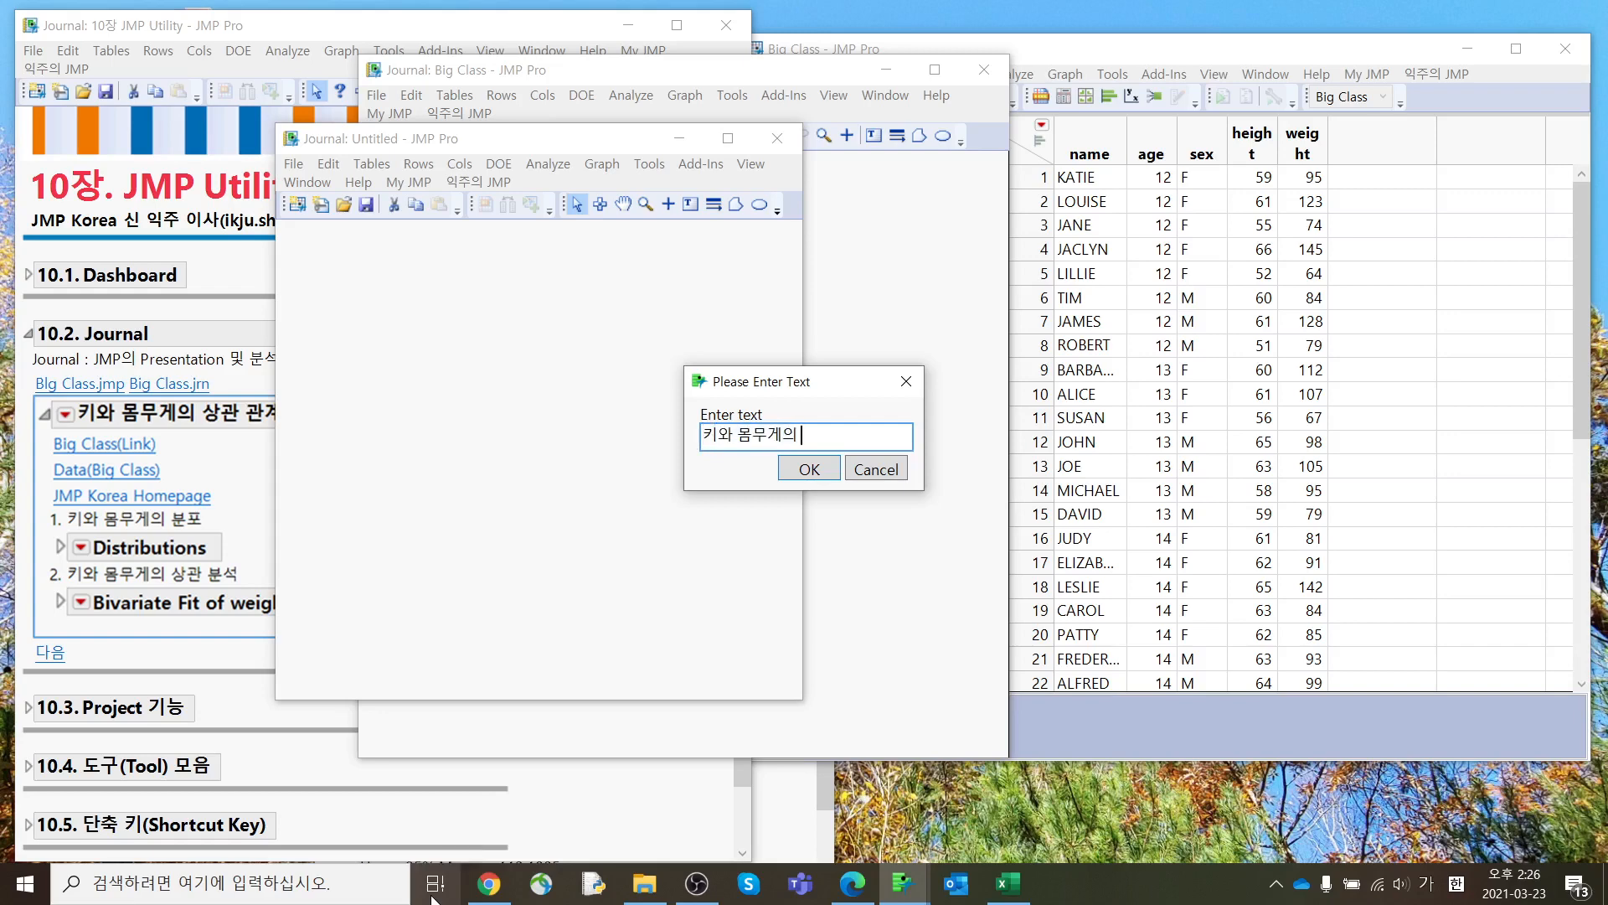
{"action": "type", "text": "관계"}
{"action": "left_click", "coordinate": [811, 470]}
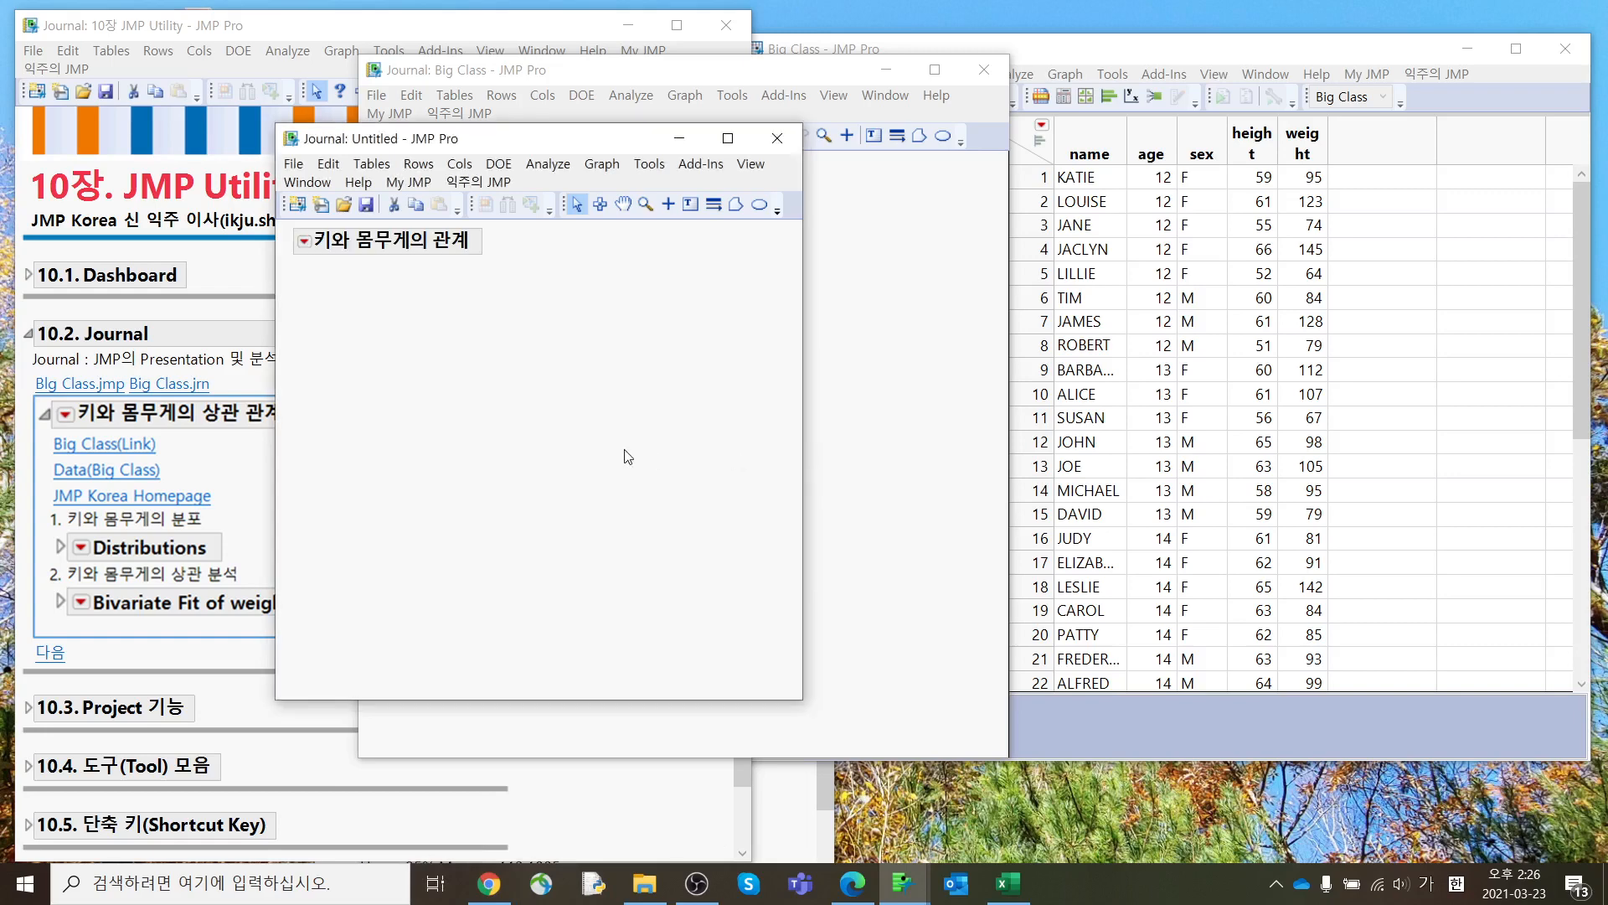
{"action": "left_click_drag", "start_coordinate": [1152, 60], "coordinate": [1233, 55]}
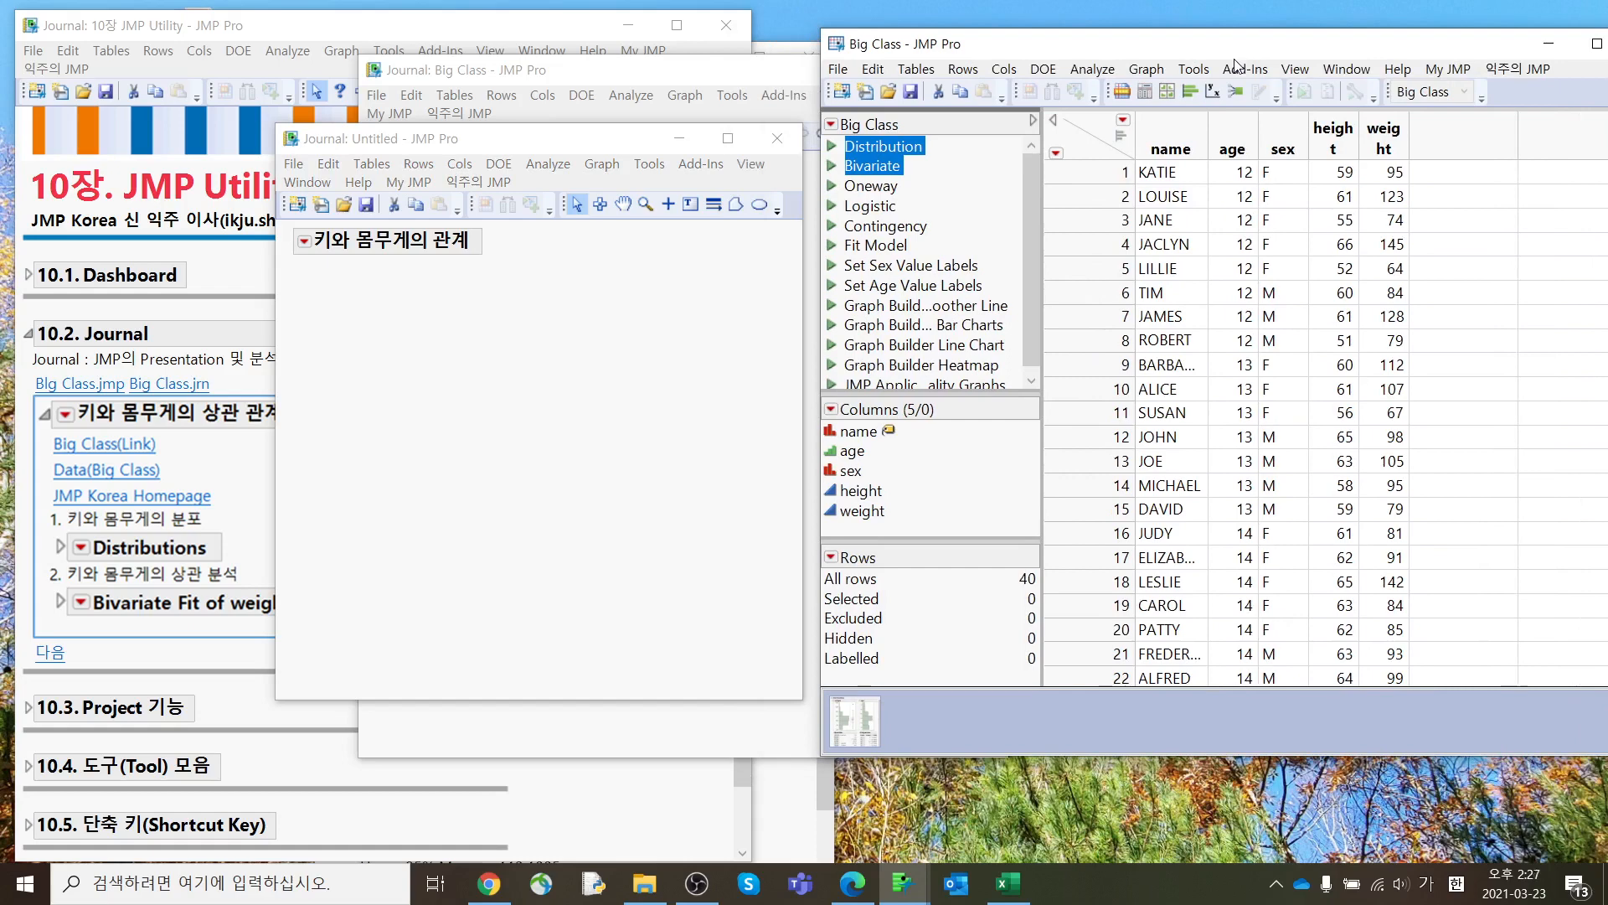
{"action": "left_click_drag", "start_coordinate": [1236, 62], "coordinate": [1030, 152]}
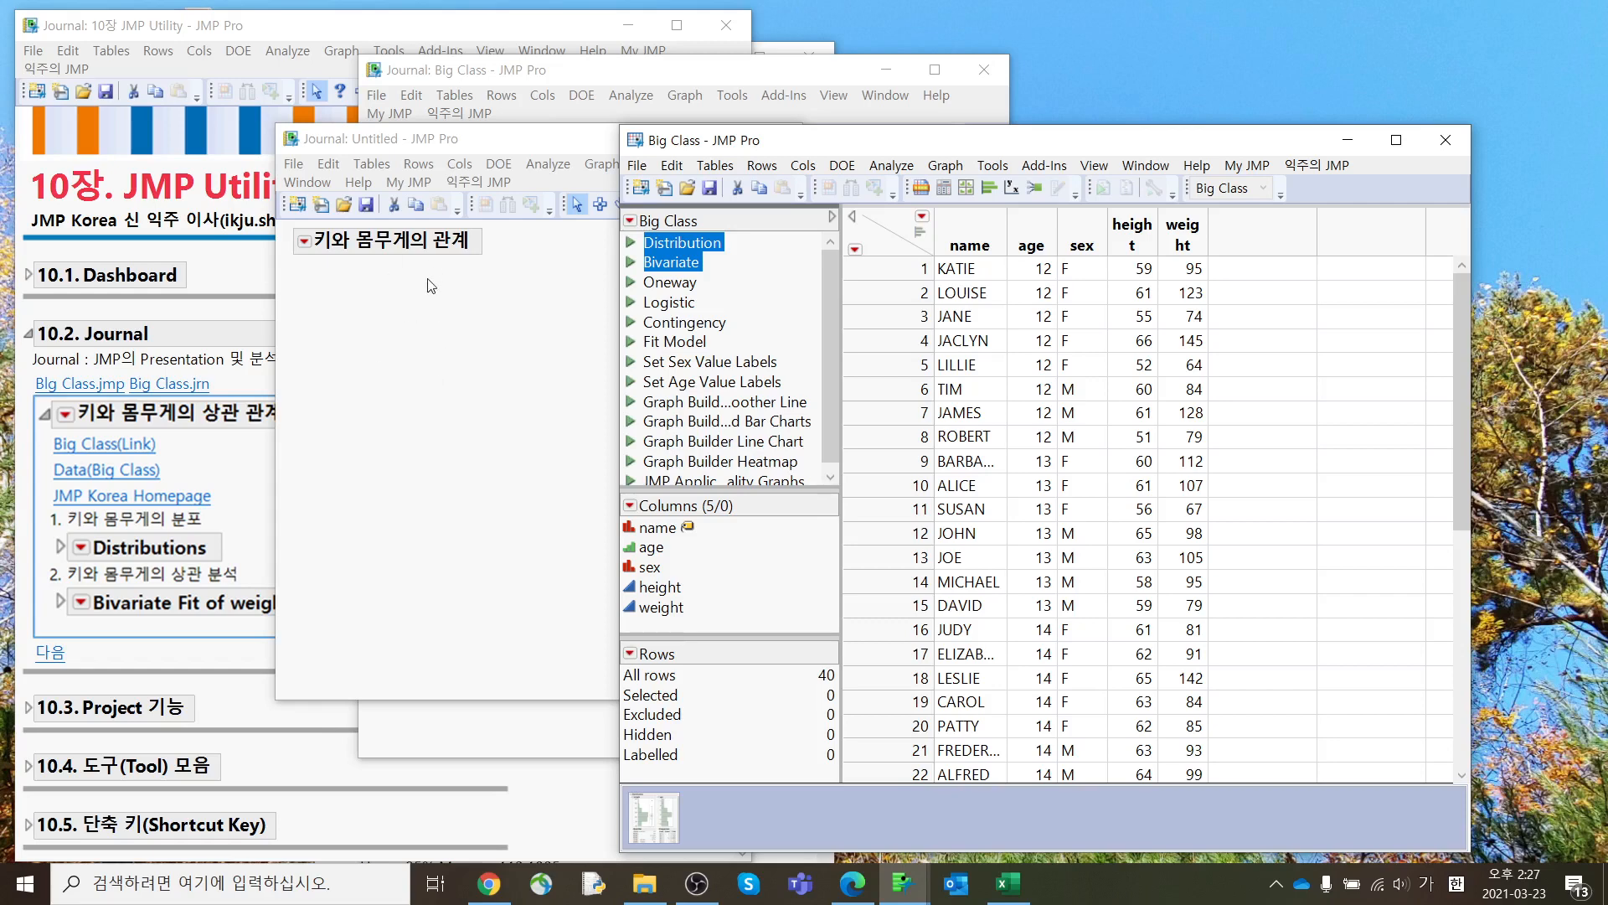
{"action": "right_click", "coordinate": [381, 249]}
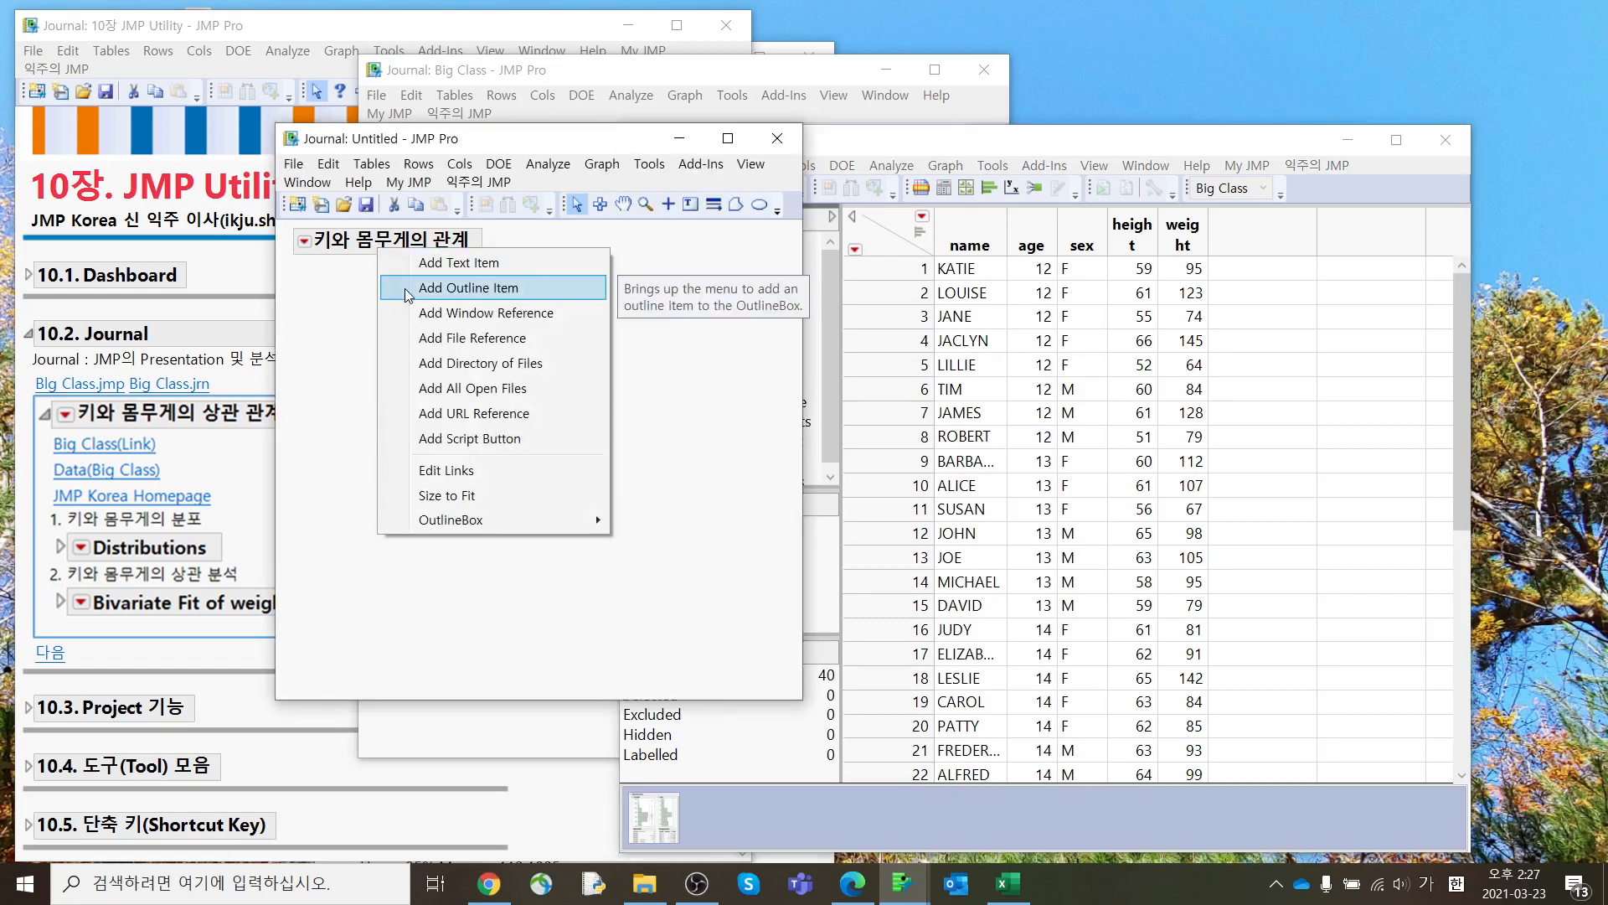
{"action": "left_click", "coordinate": [419, 339]}
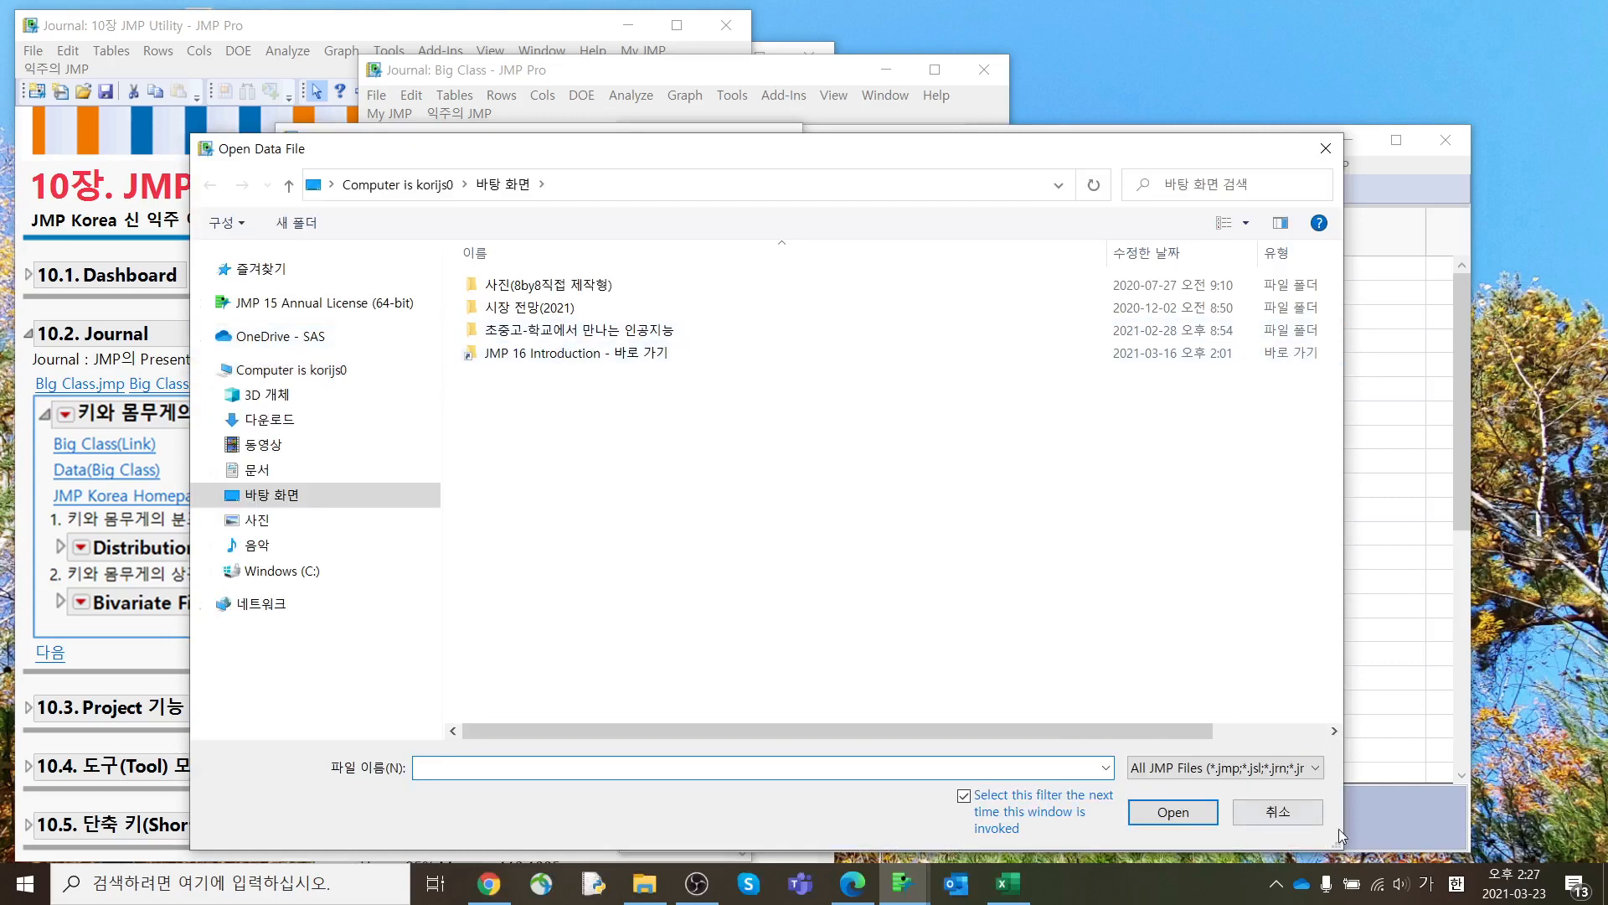
{"action": "left_click", "coordinate": [1279, 811]}
Step: Place the Big Class data table next to the new journal and copy its table script including the data
{"action": "left_click_drag", "start_coordinate": [1016, 151], "coordinate": [1101, 60]}
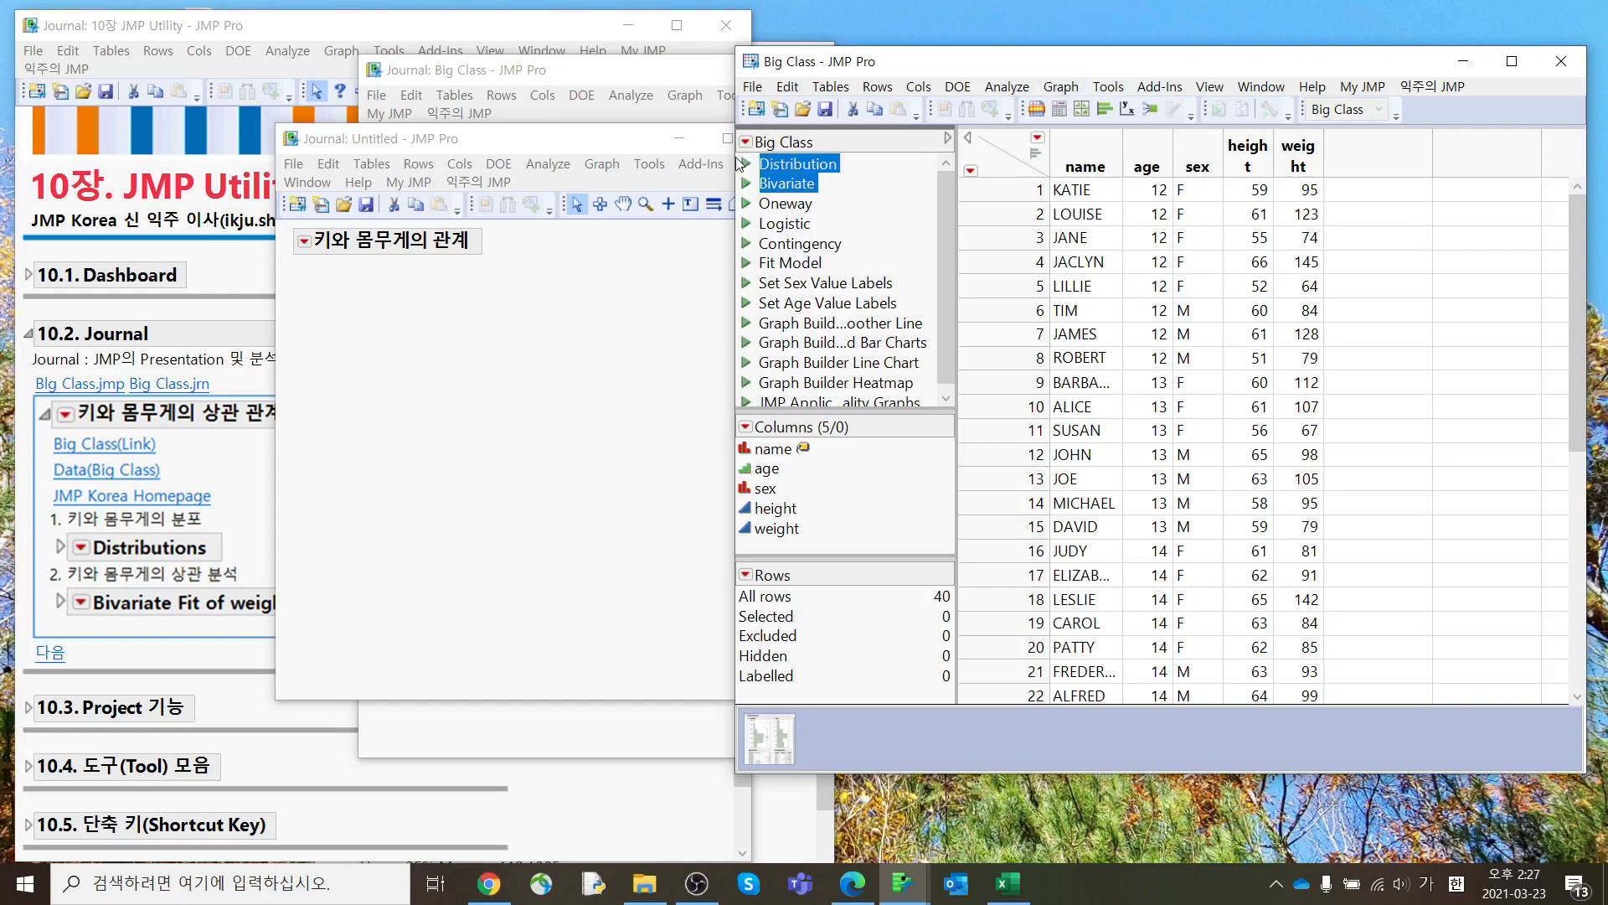
{"action": "left_click_drag", "start_coordinate": [817, 76], "coordinate": [843, 133]}
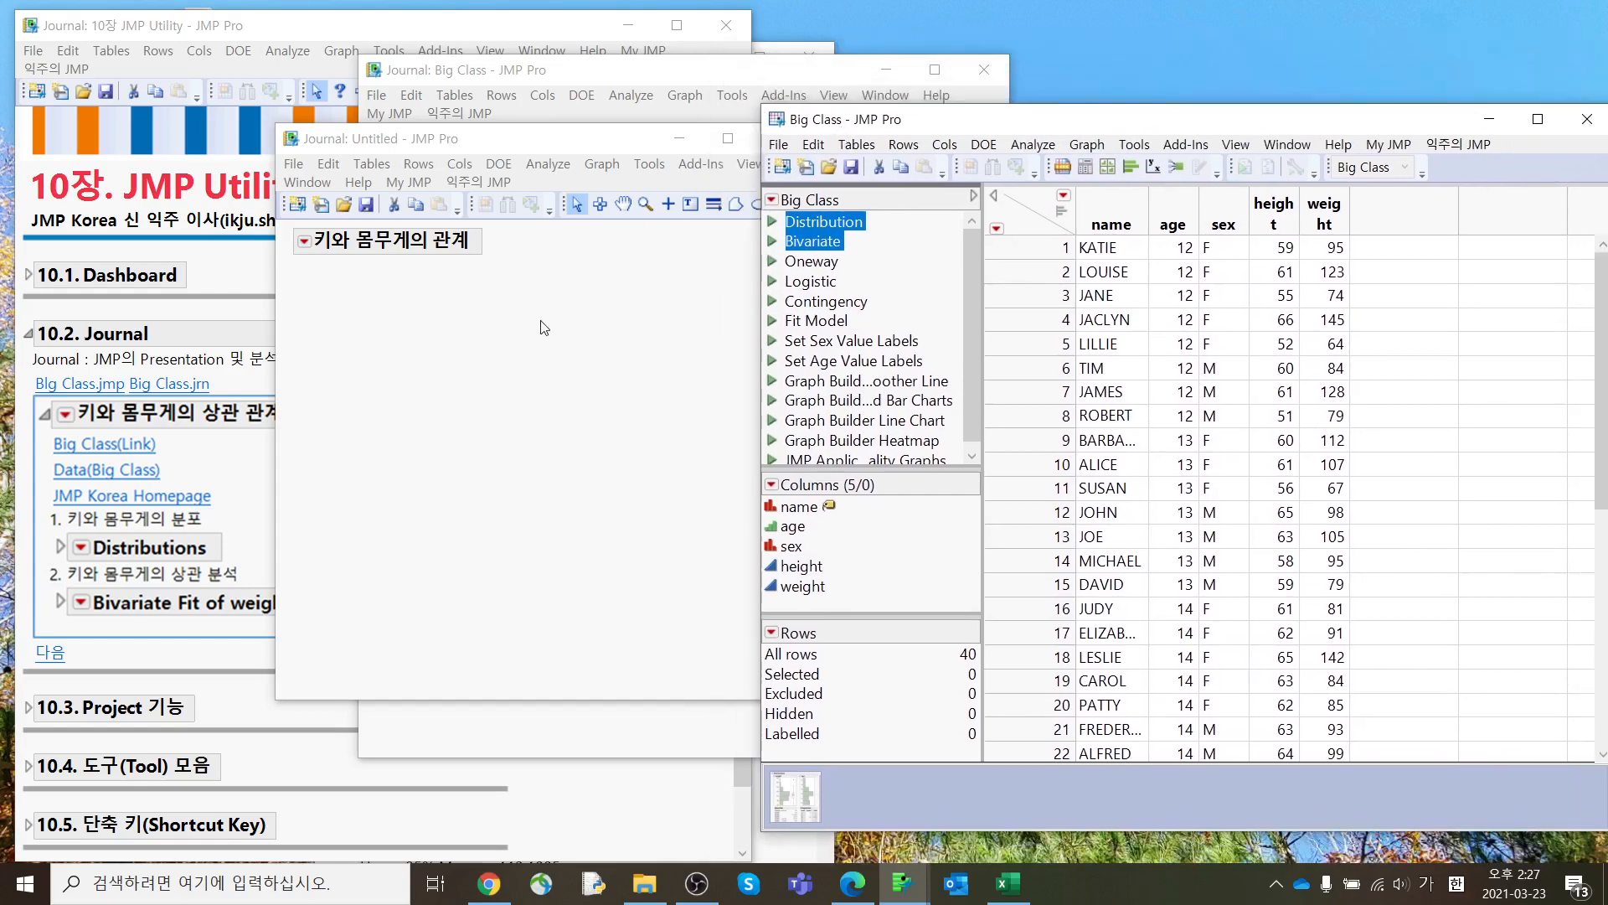
{"action": "left_click", "coordinate": [771, 200]}
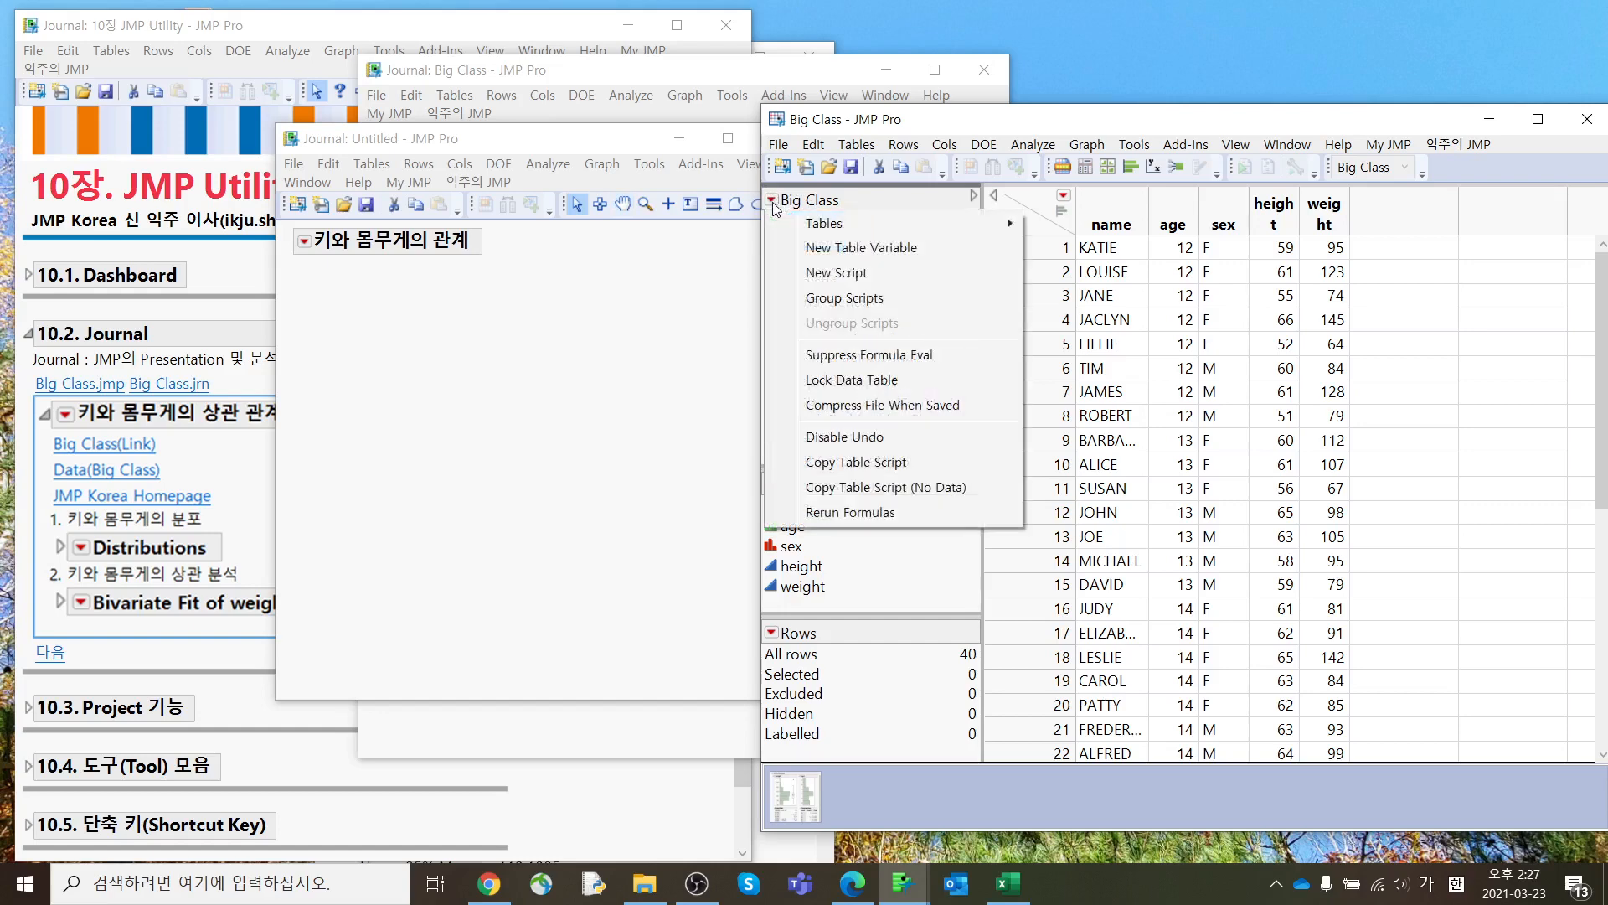
{"action": "left_click", "coordinate": [851, 464]}
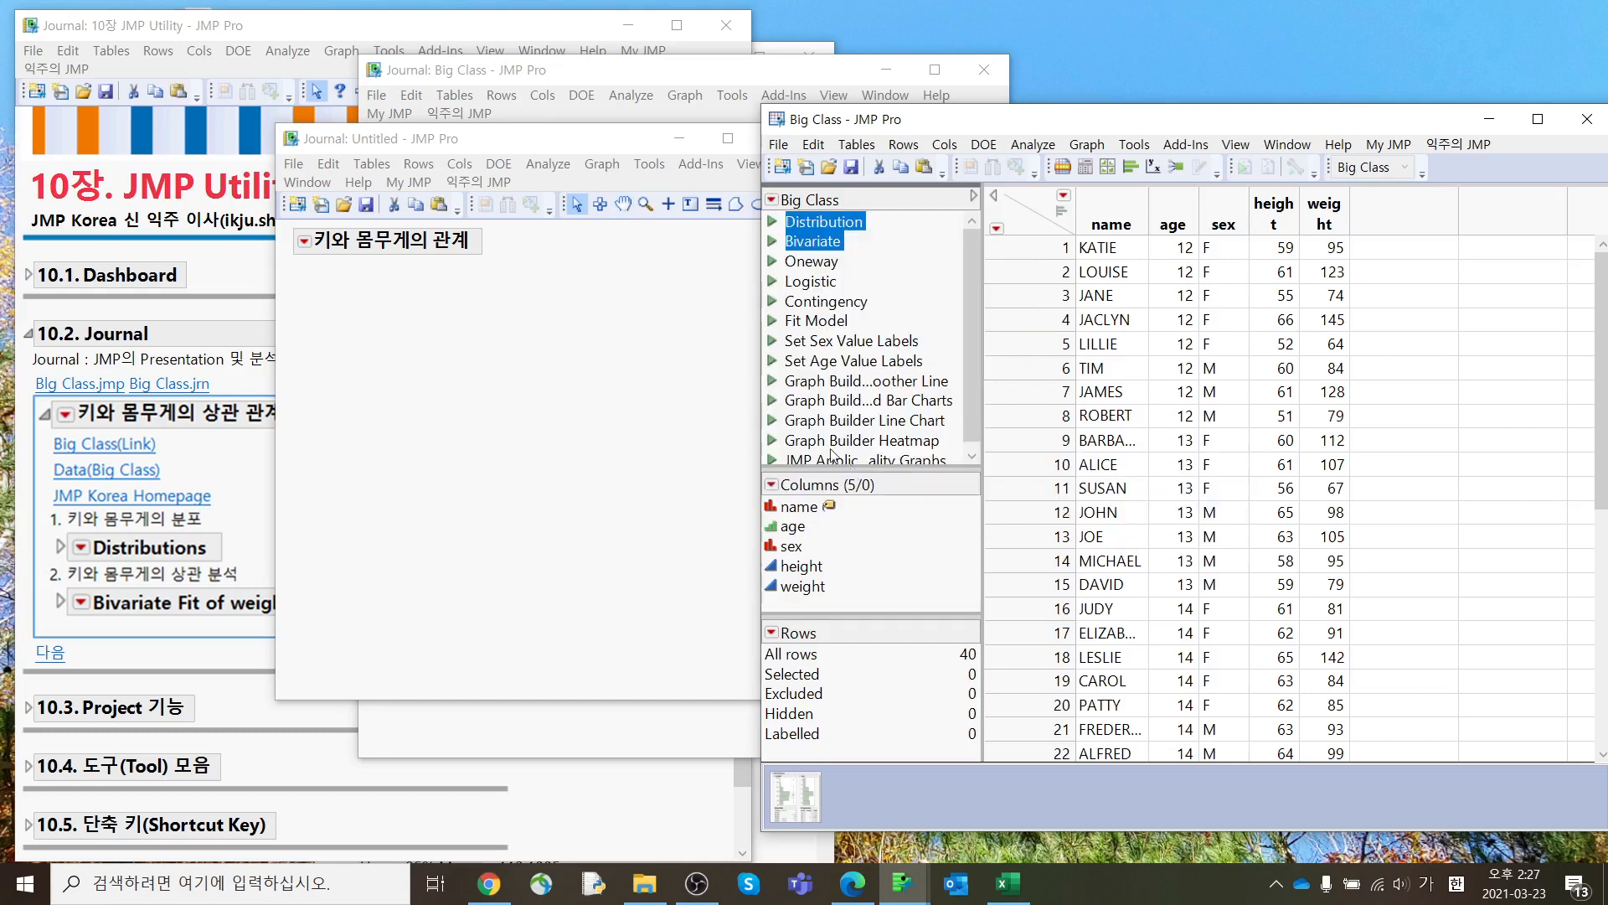
Step: Start a script button under the "키와 몸무게의 관계" outline and paste the copied table script as its script
{"action": "right_click", "coordinate": [369, 247]}
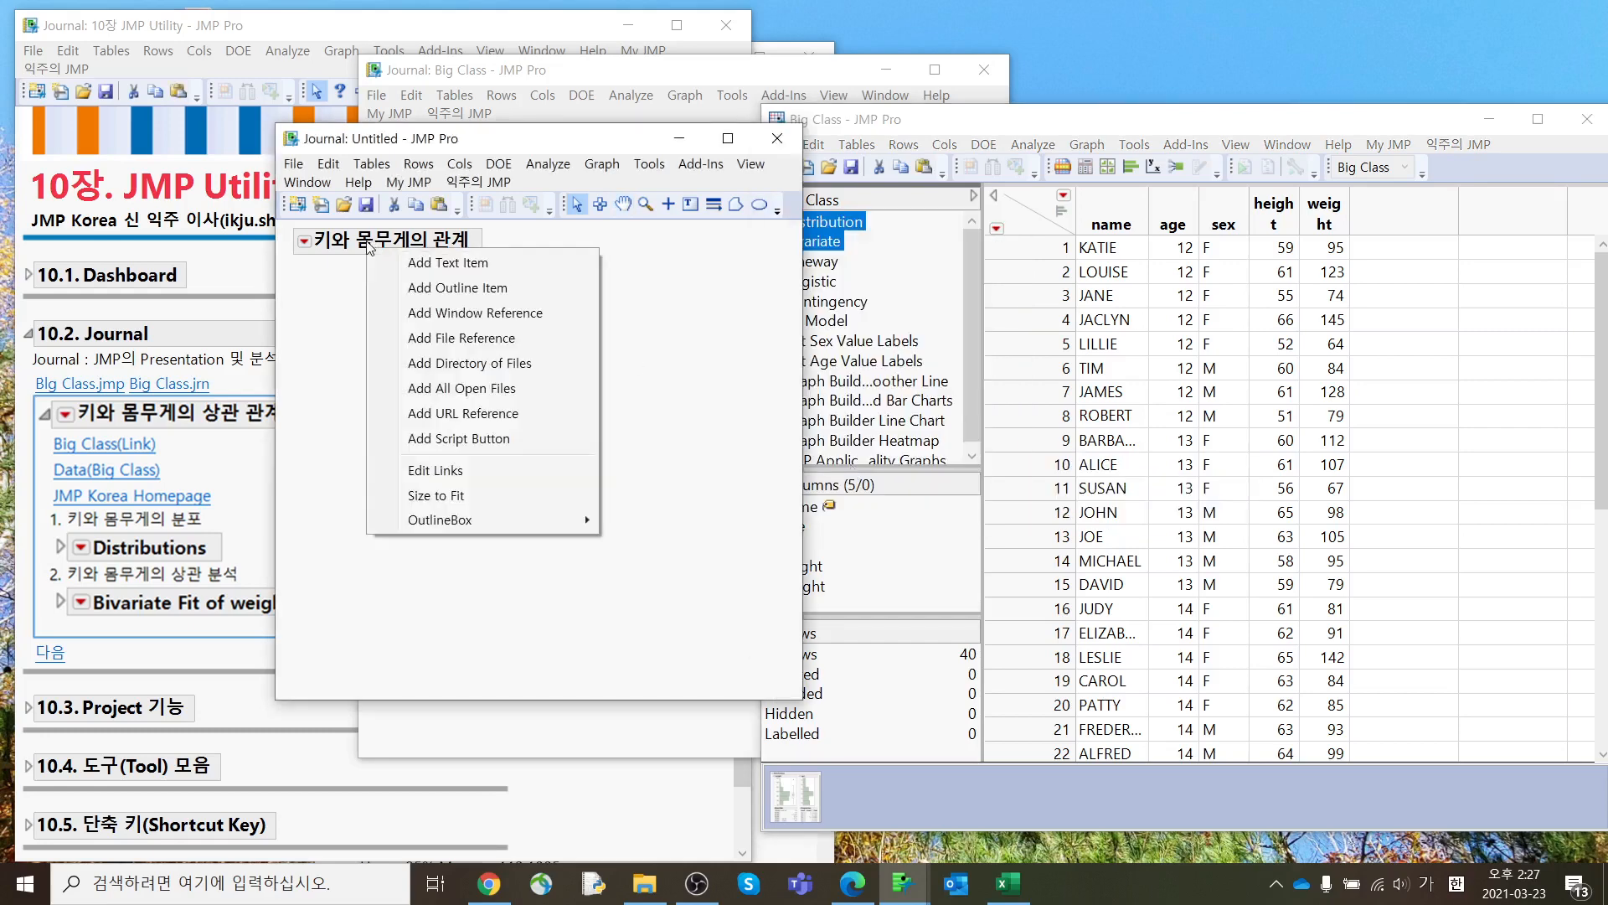
{"action": "left_click", "coordinate": [428, 439]}
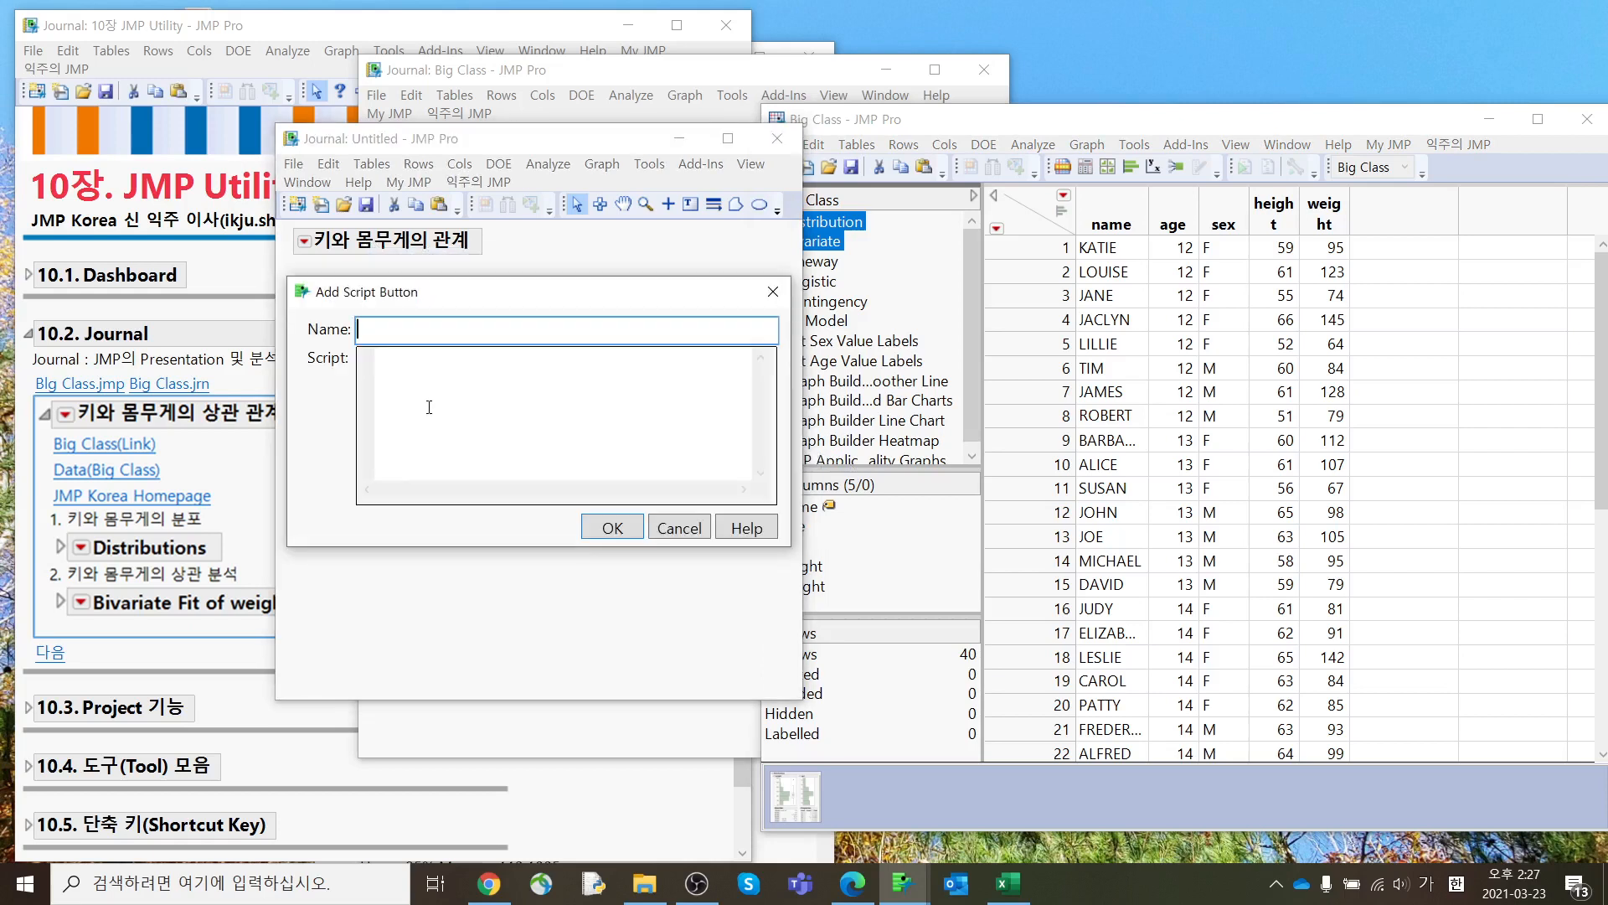
{"action": "left_click_drag", "start_coordinate": [469, 297], "coordinate": [517, 295]}
{"action": "left_click", "coordinate": [493, 381]}
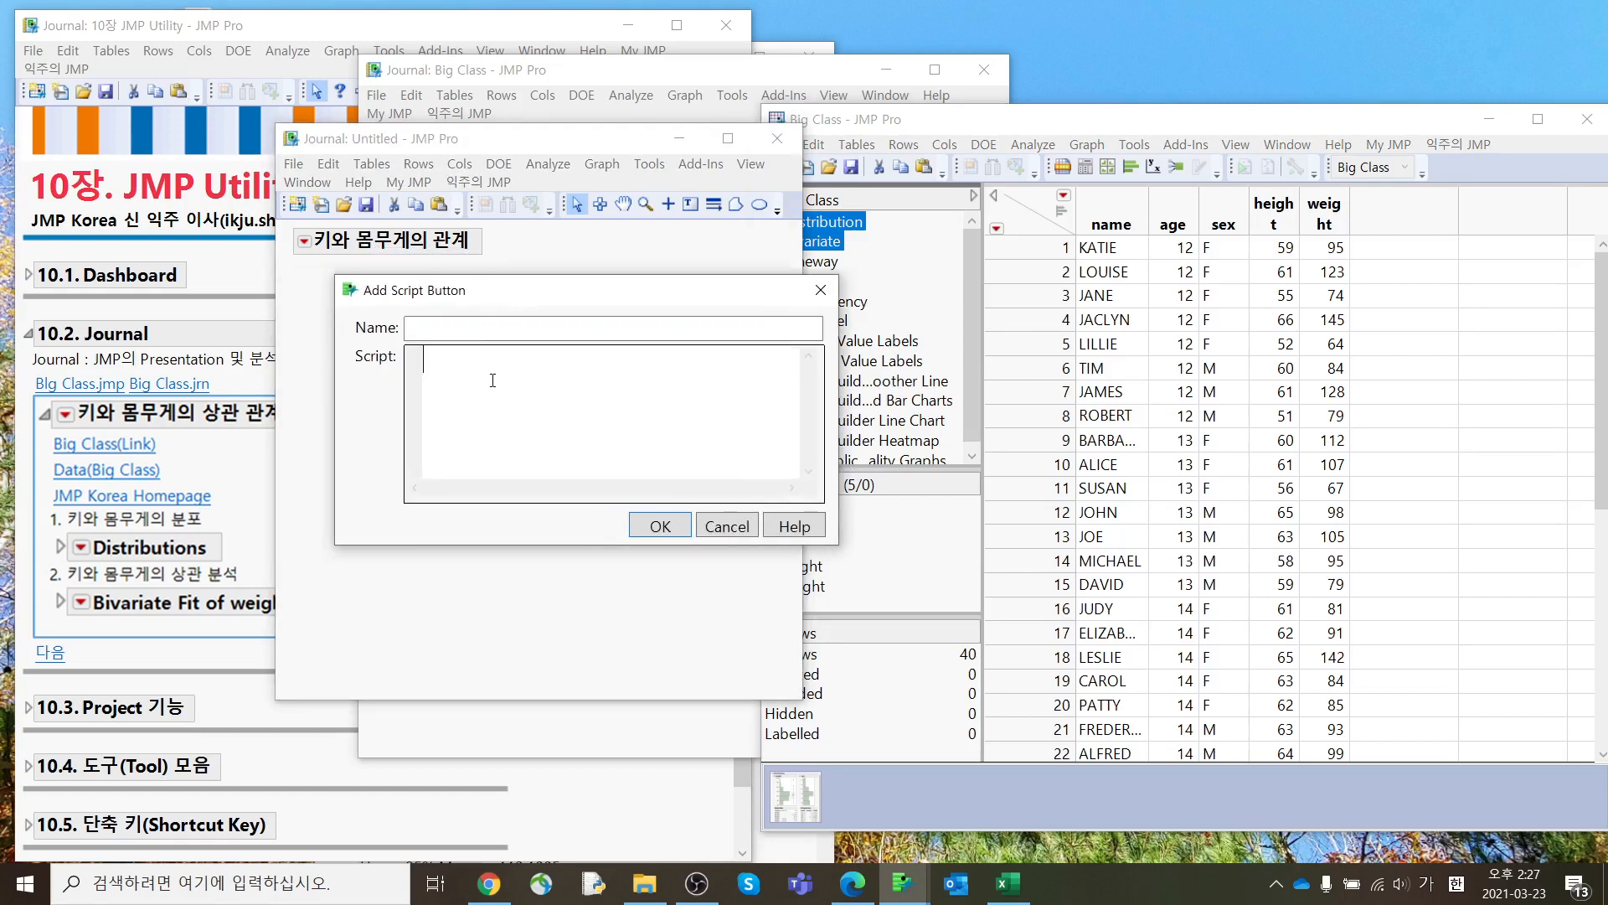
{"action": "key", "text": "ctrl+v"}
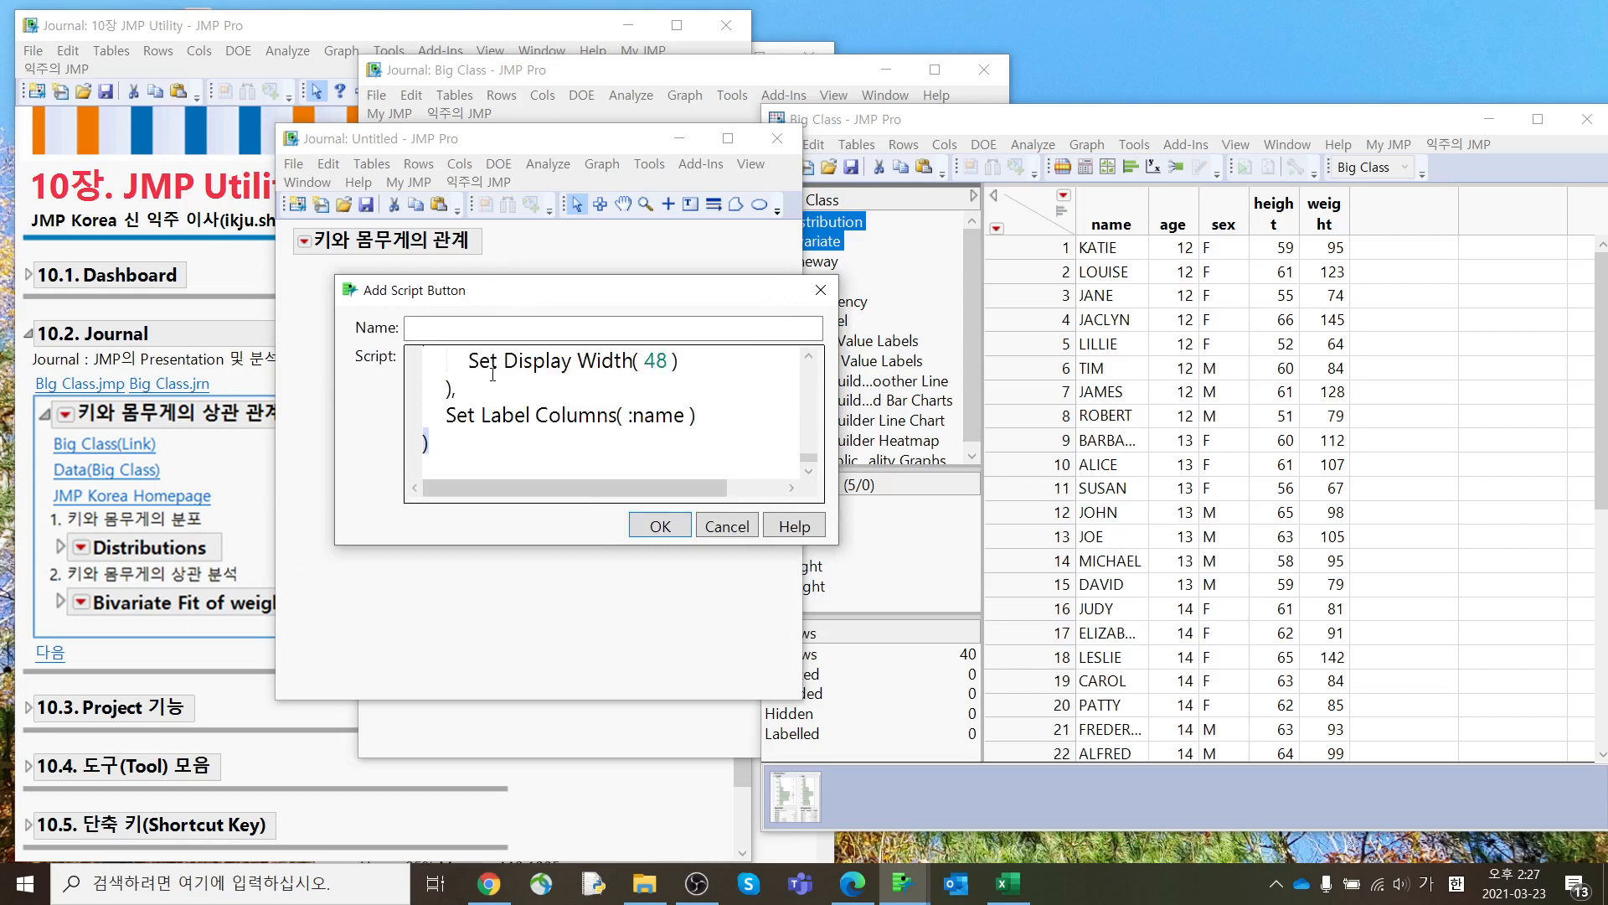
Step: Name the script button "big class.jmp" and add it to the journal outline
{"action": "left_click", "coordinate": [469, 328]}
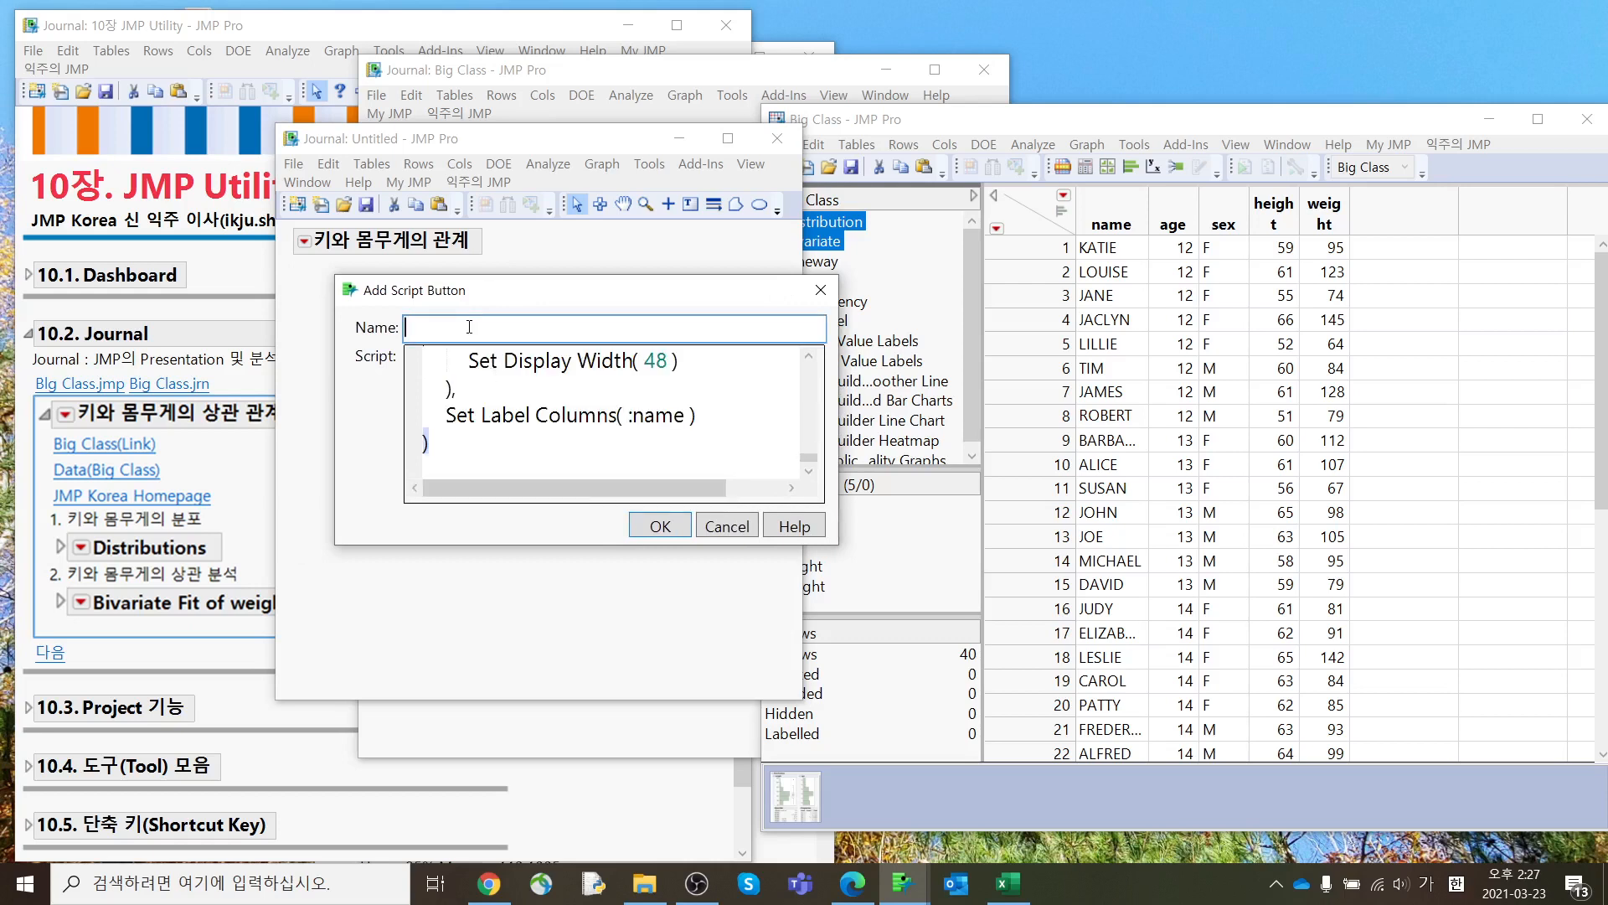
{"action": "type", "text": "ㅠㅐㅎ"}
{"action": "key", "text": "BackSpace"}
{"action": "key", "text": "BackSpace"}
{"action": "key", "text": "BackSpace"}
{"action": "key", "text": "Hangul"}
{"action": "type", "text": "bog"}
{"action": "key", "text": "BackSpace"}
{"action": "key", "text": "BackSpace"}
{"action": "type", "text": "ig class.jmp"}
{"action": "key", "text": "Return"}
{"action": "mouse_move", "coordinate": [427, 342]}
{"action": "left_mouse_down"}
{"action": "mouse_move", "coordinate": [335, 241]}
{"action": "mouse_move", "coordinate": [405, 325]}
{"action": "left_mouse_up"}
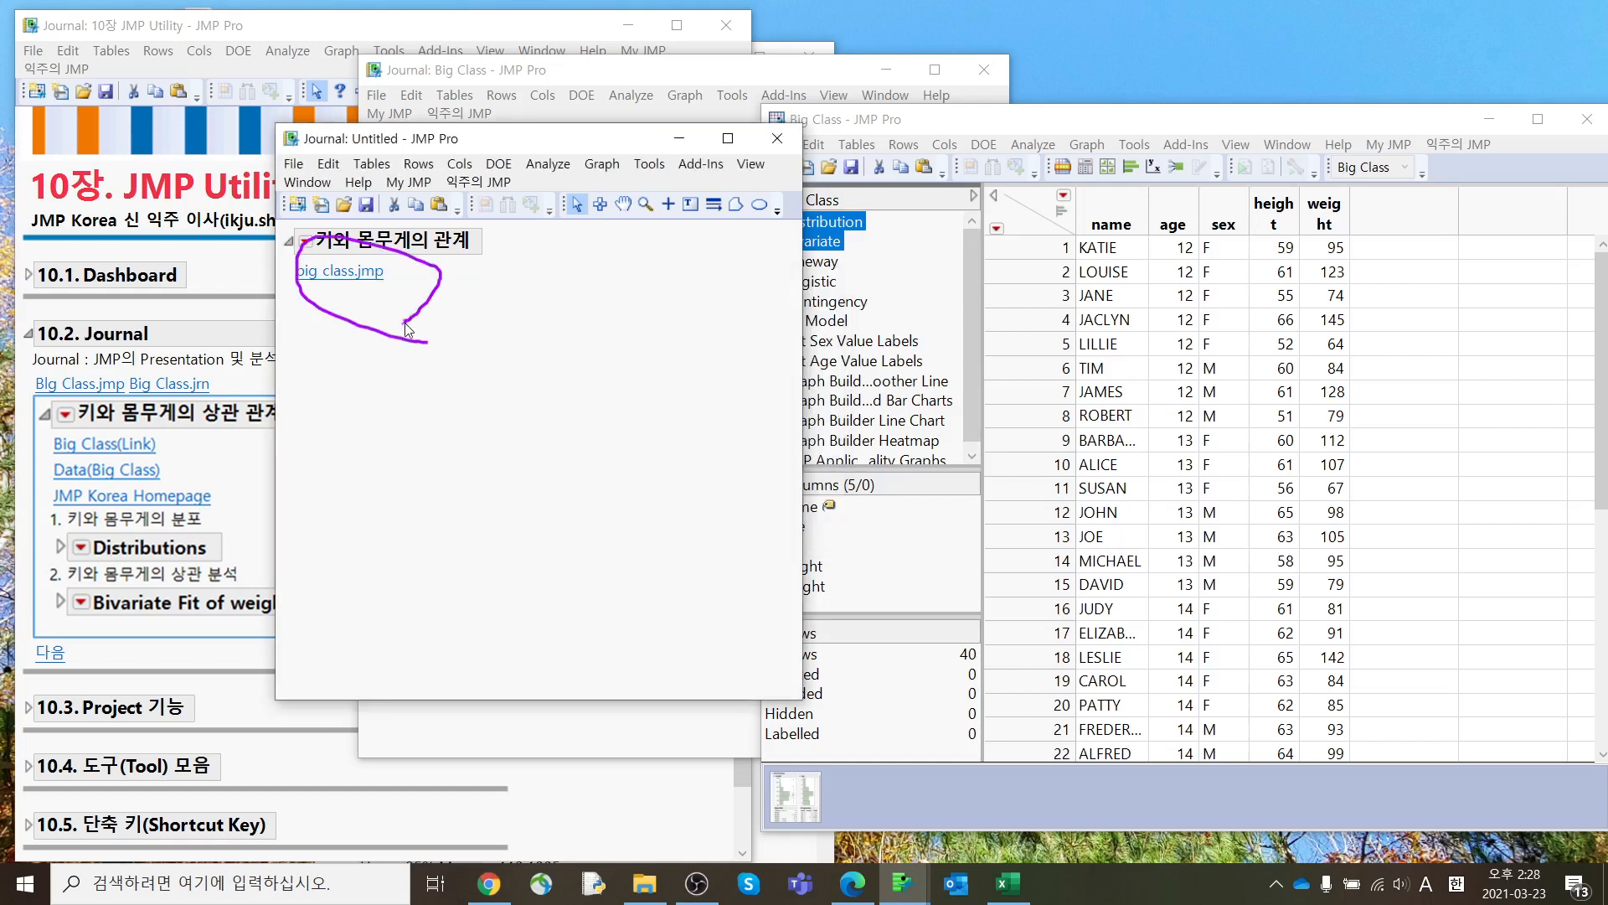
{"action": "key", "text": "Escape"}
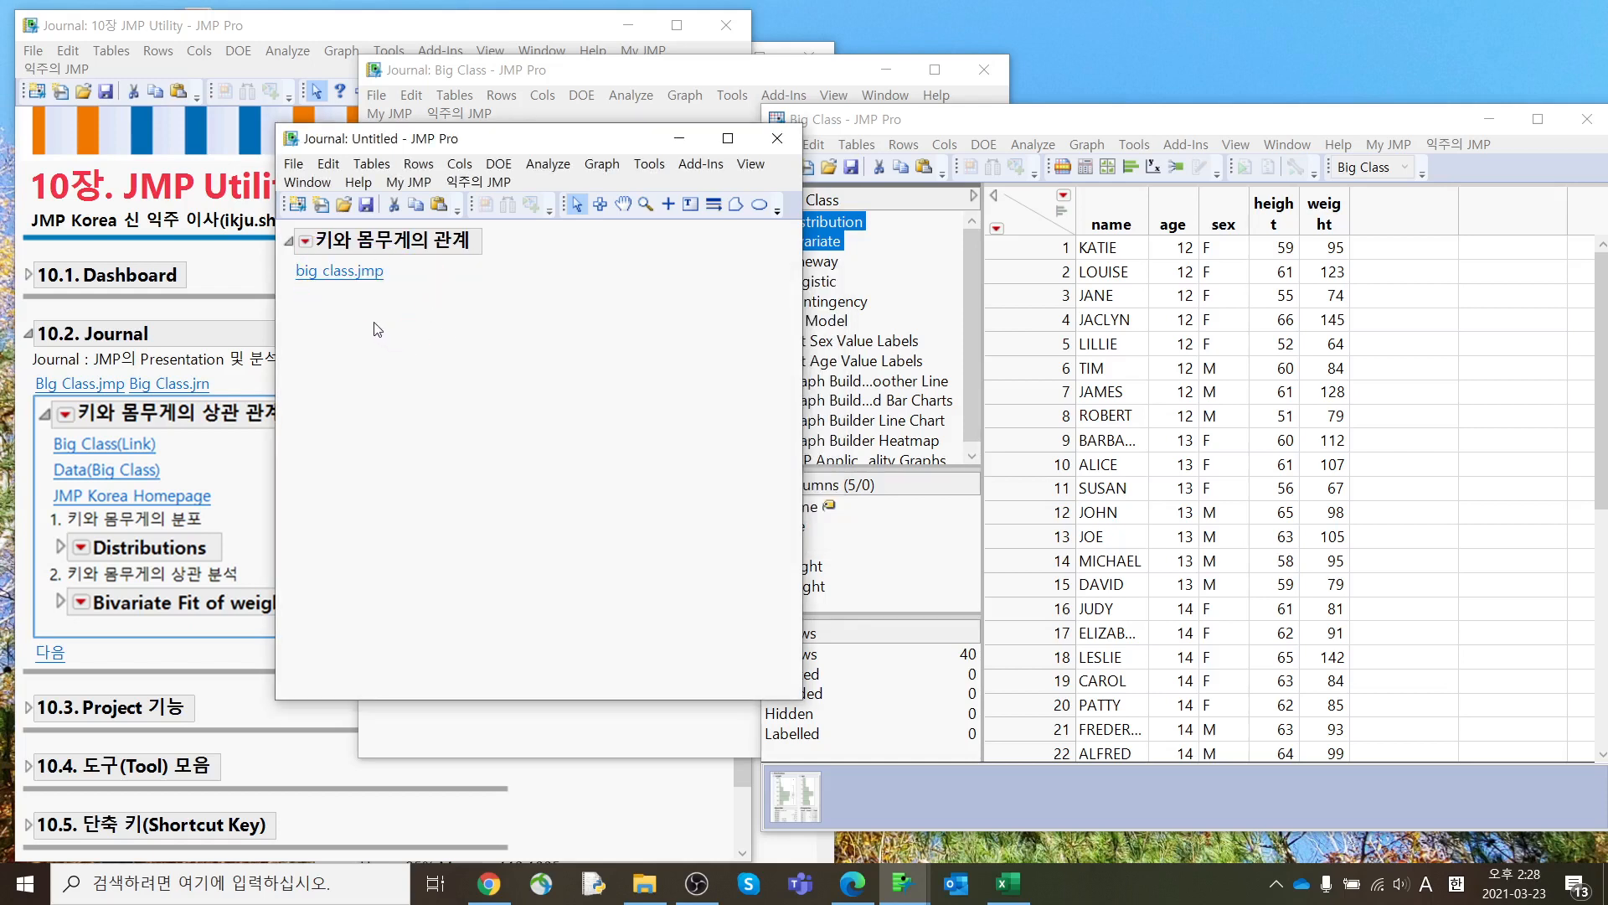
Step: Examine the script stored behind the big class.jmp link, leave it unedited, and return to the Big Class data table
{"action": "right_click", "coordinate": [355, 275]}
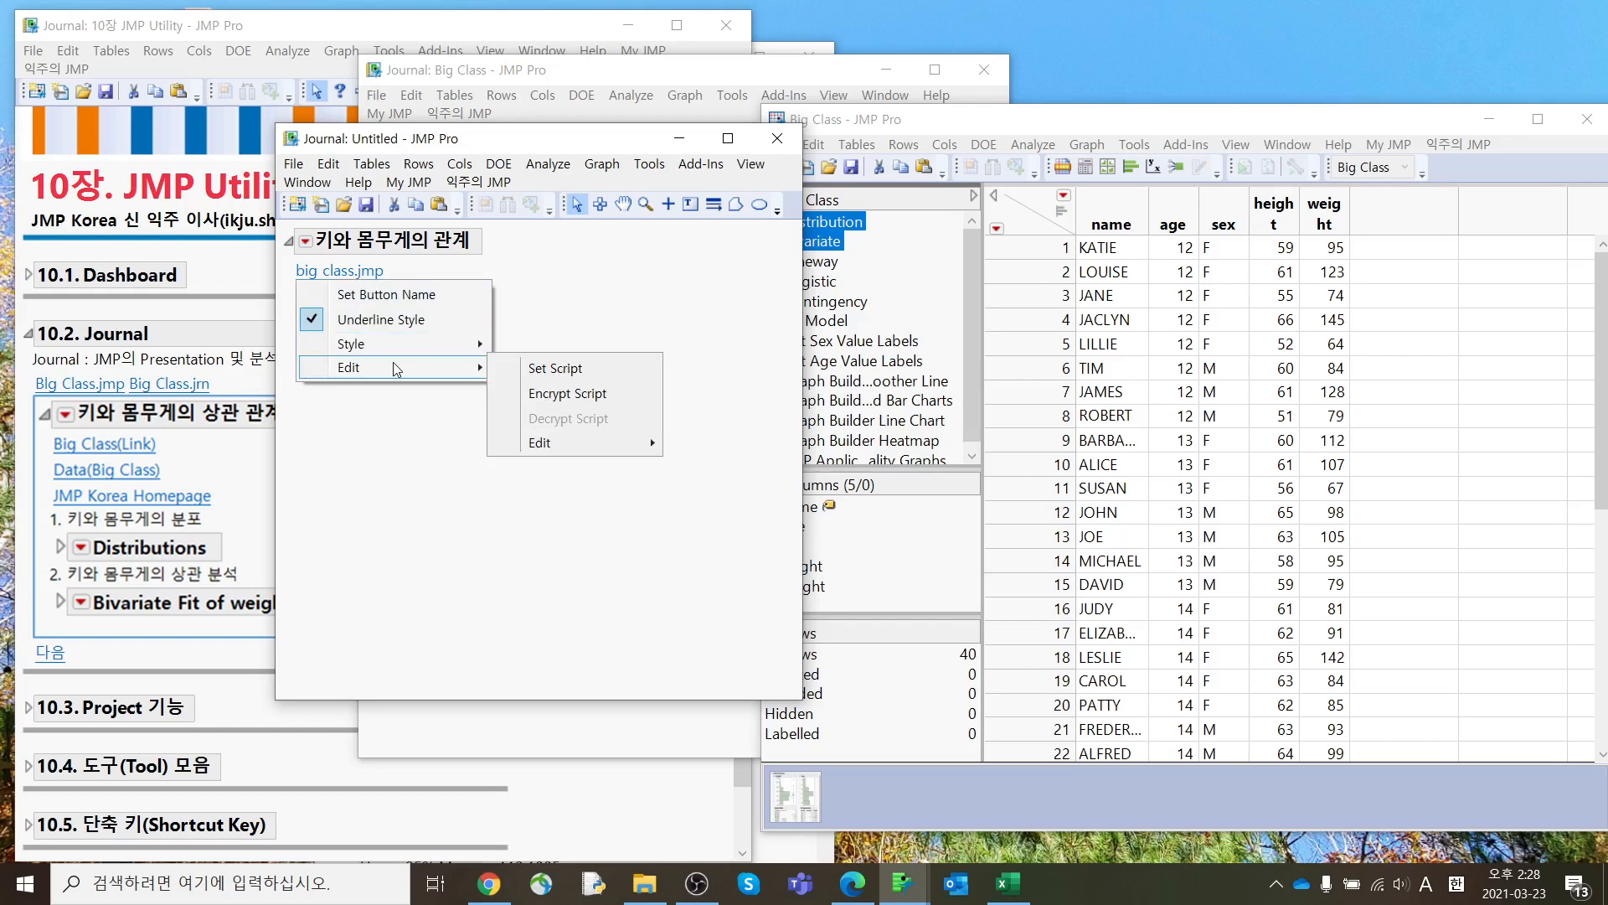
{"action": "left_click", "coordinate": [570, 369]}
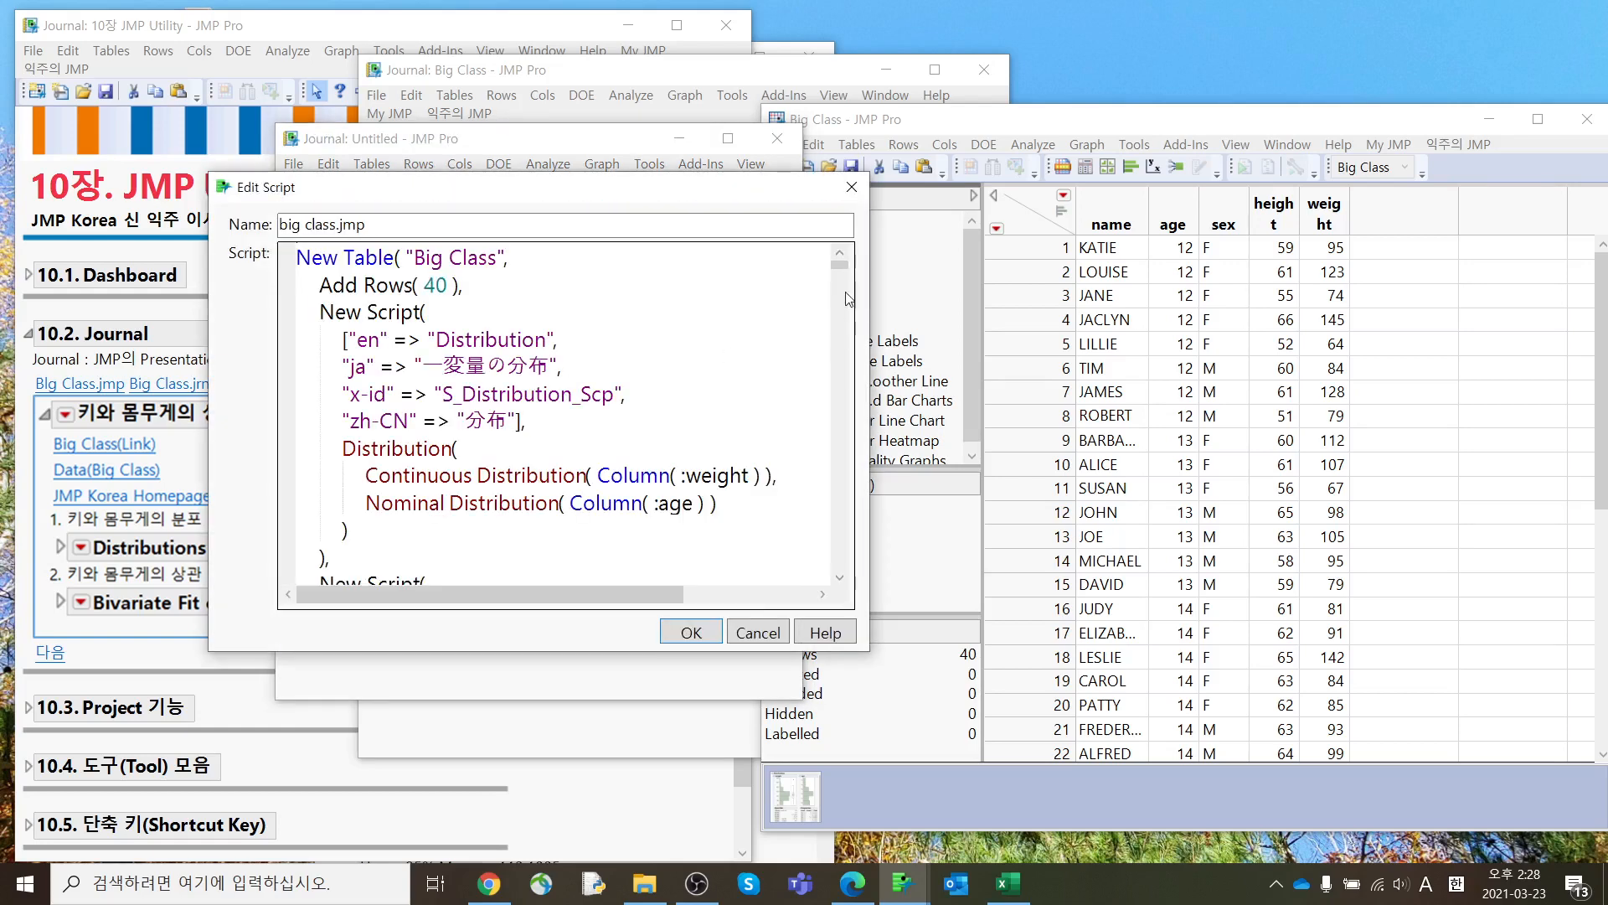
{"action": "left_click_drag", "start_coordinate": [840, 267], "coordinate": [851, 422]}
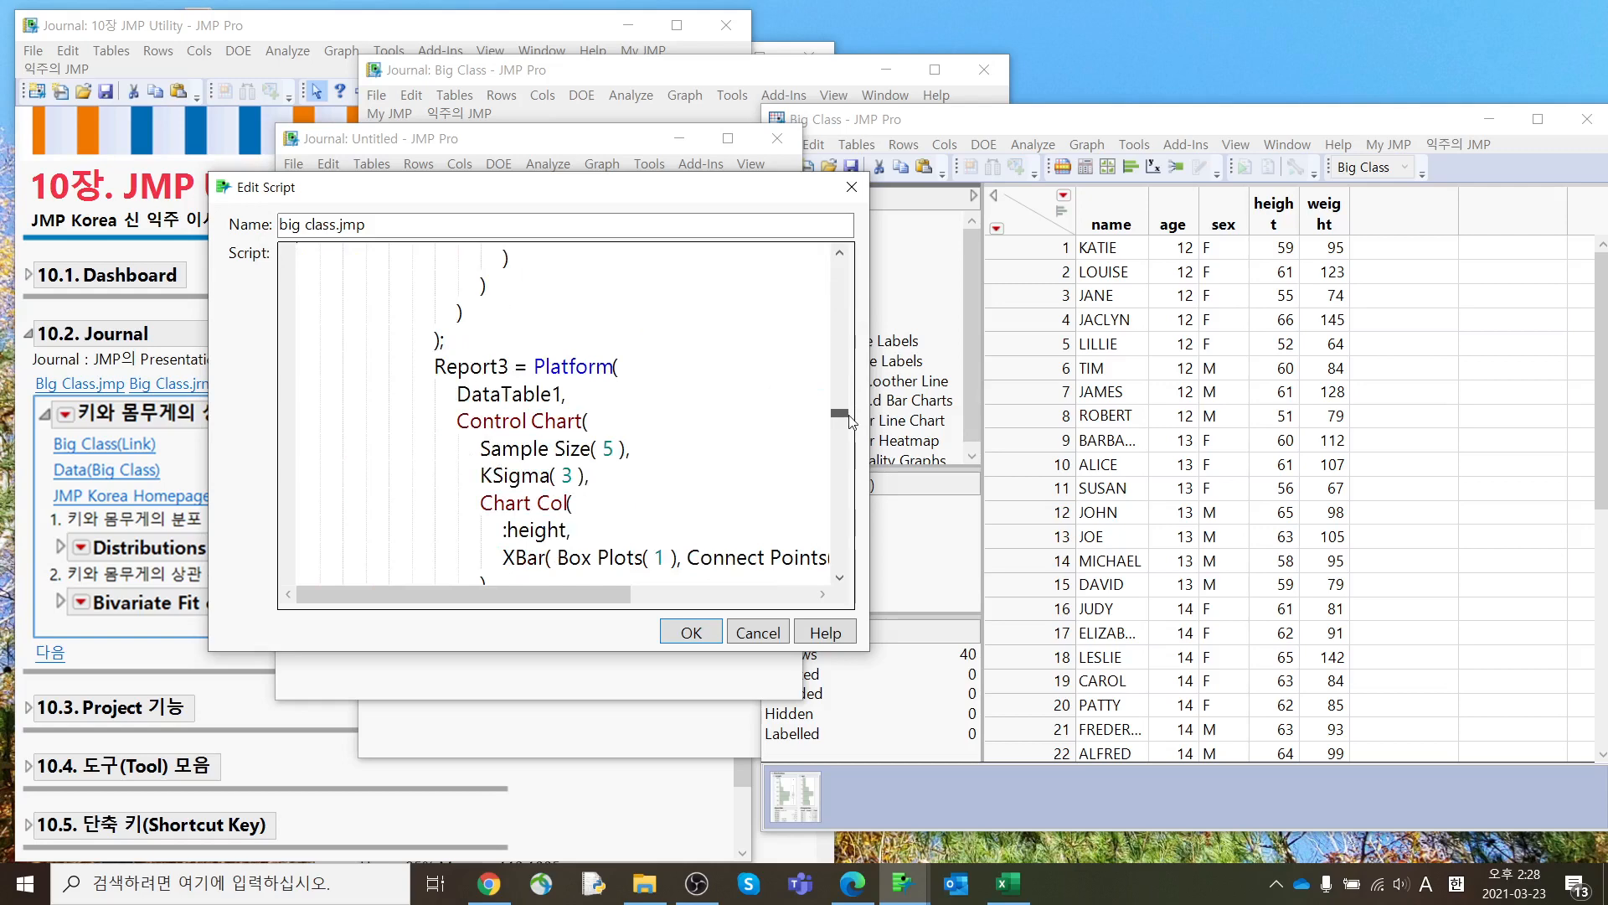
{"action": "left_click", "coordinate": [764, 635]}
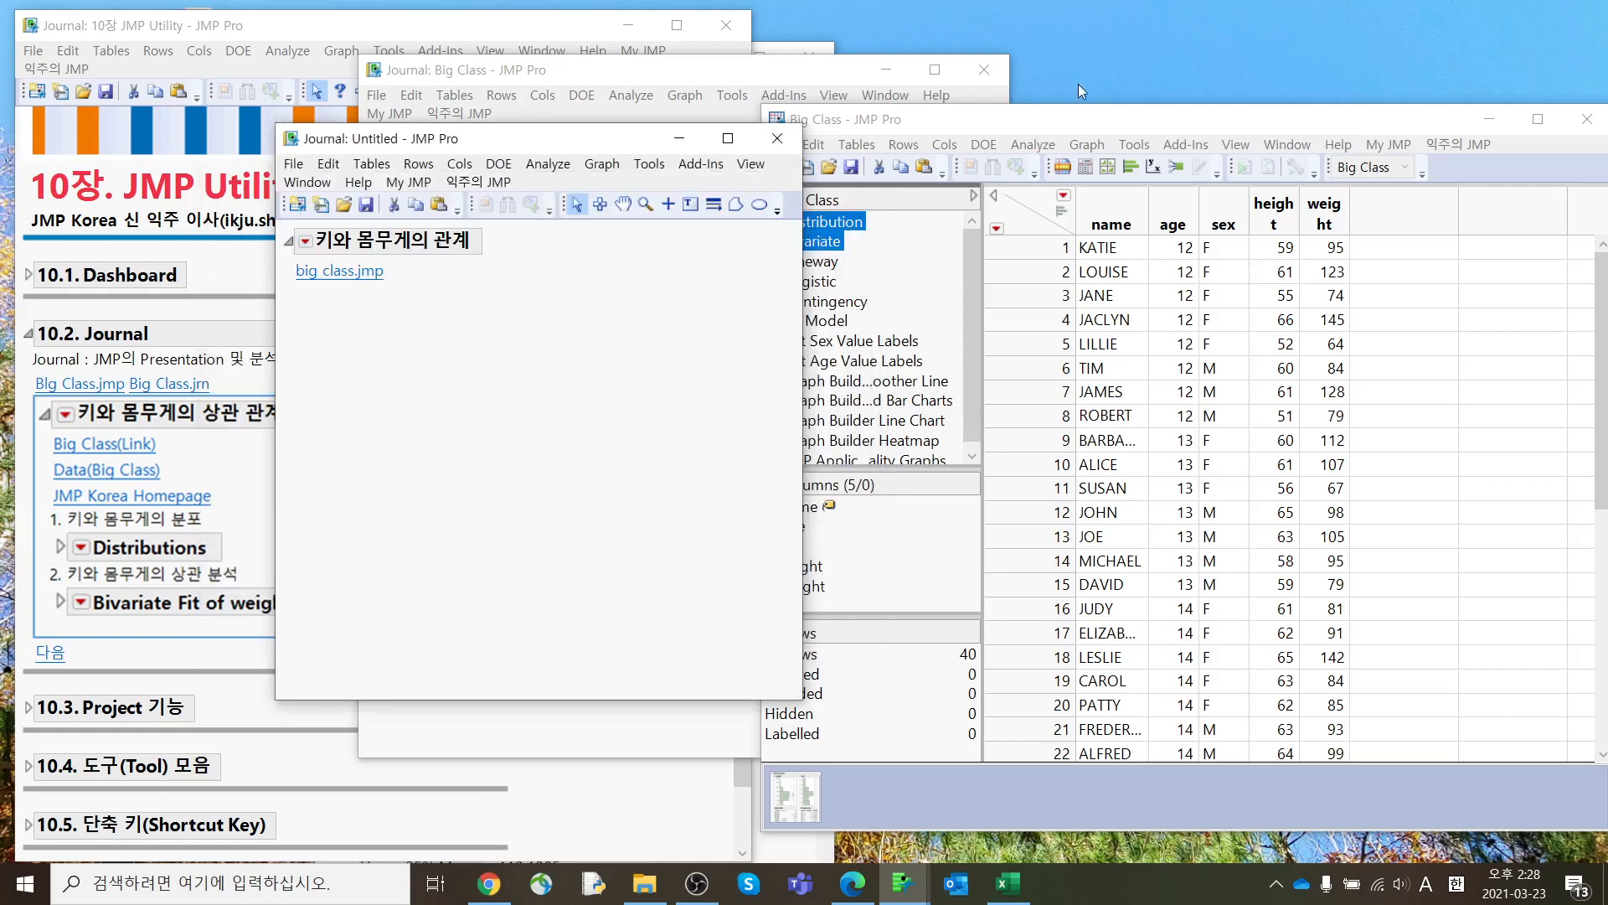
{"action": "left_click", "coordinate": [960, 126]}
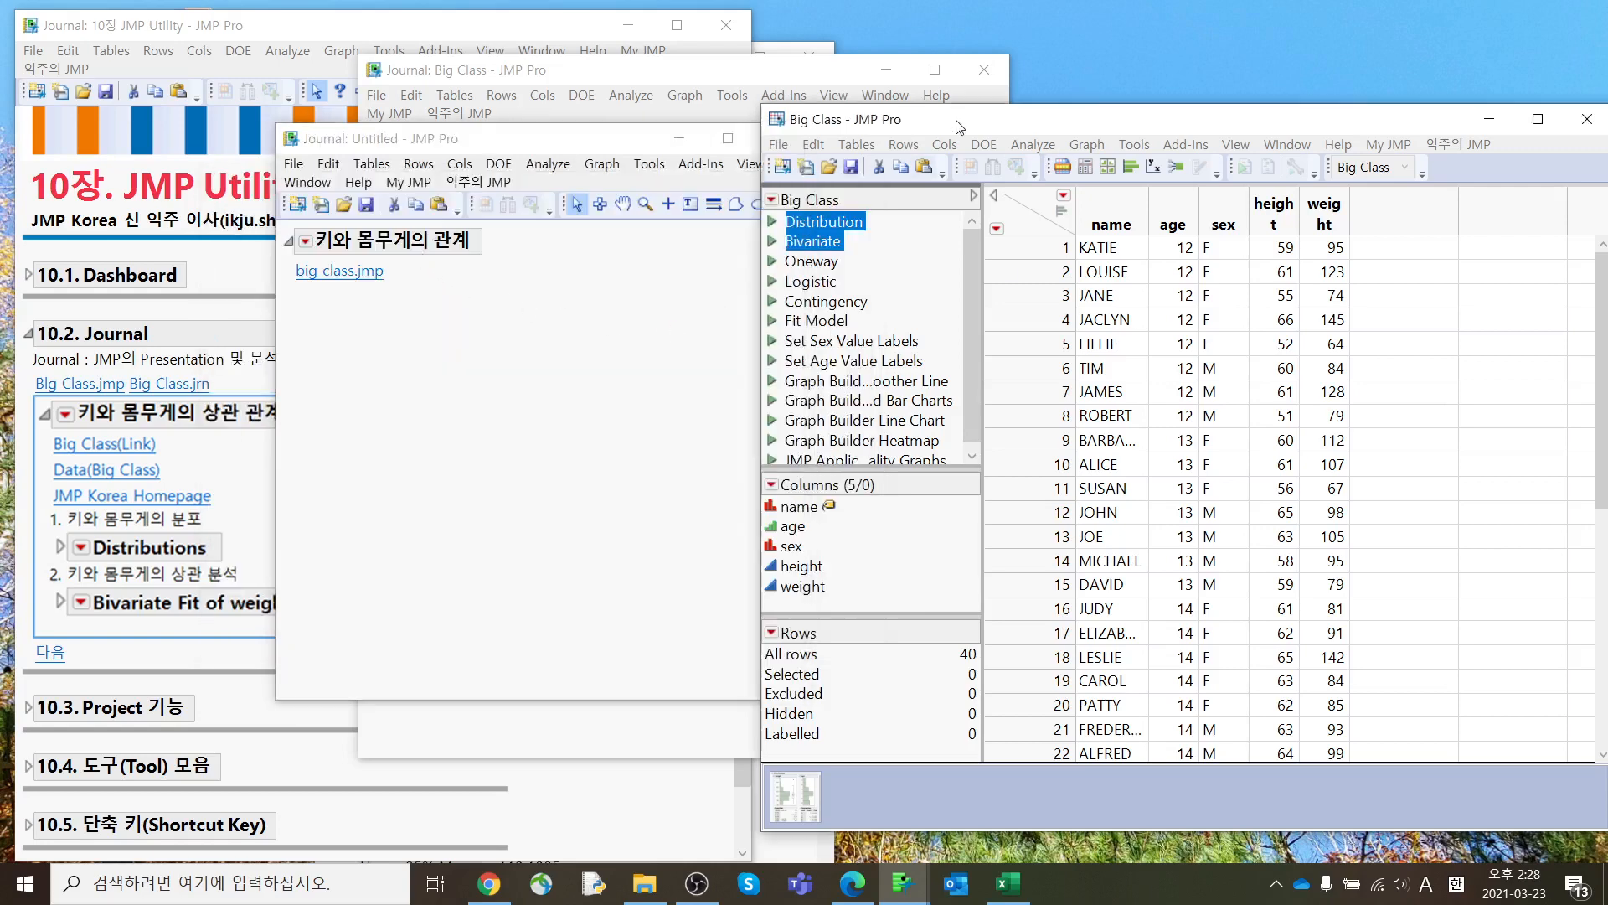
Step: Run the Big Class table's saved Distribution script and stack the weight and age reports horizontally
{"action": "left_click", "coordinate": [477, 331]}
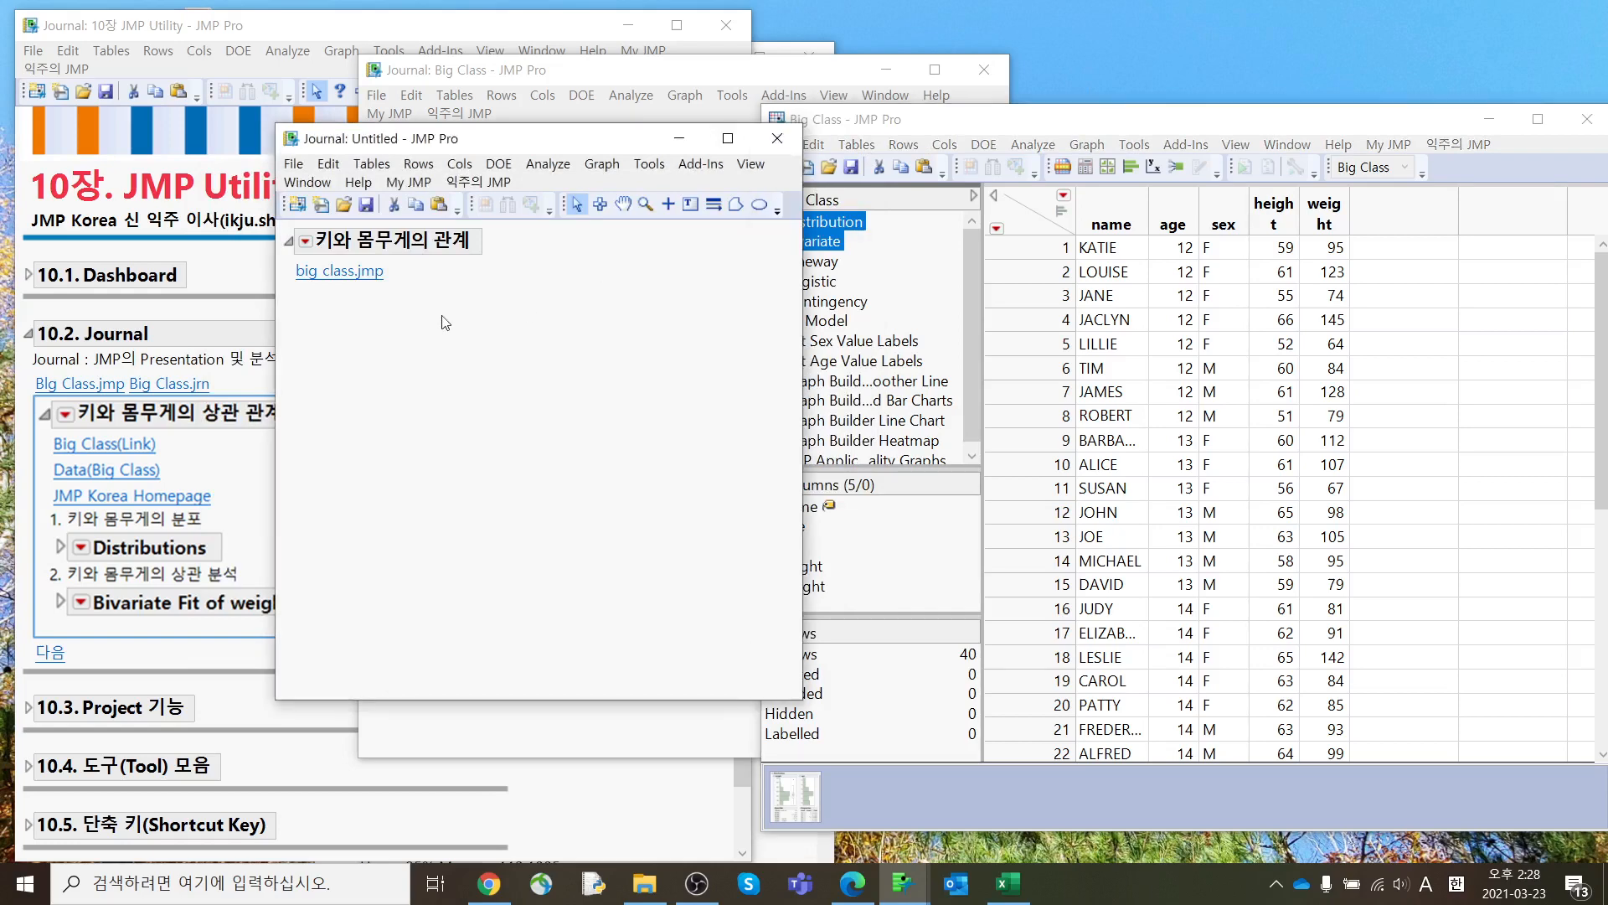
{"action": "left_click", "coordinate": [976, 136]}
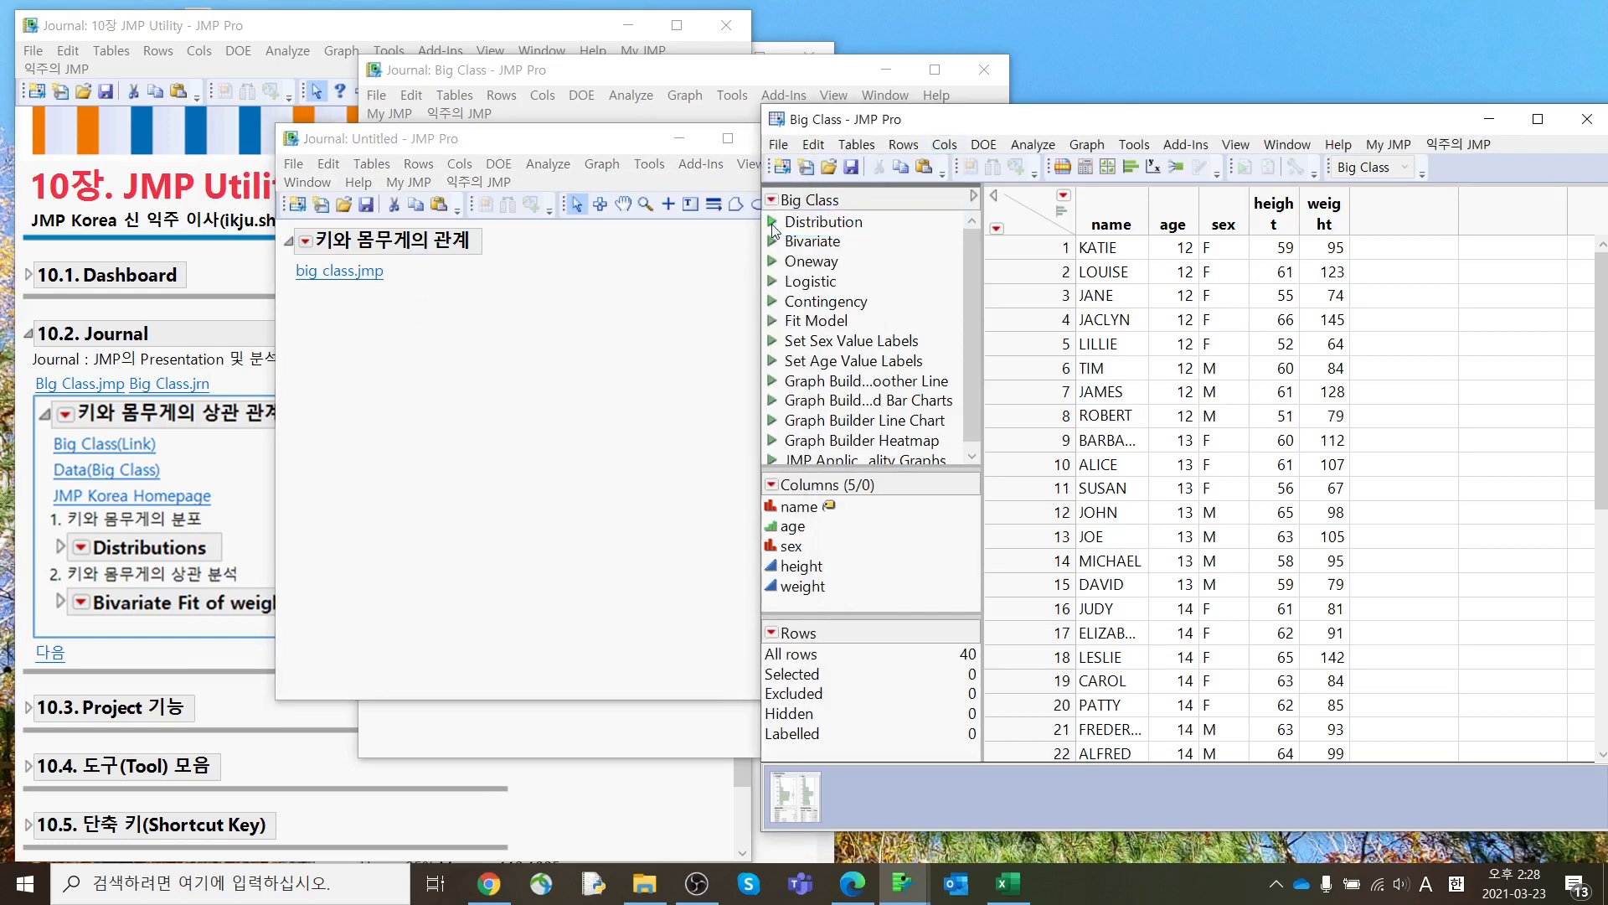
{"action": "left_click", "coordinate": [772, 223]}
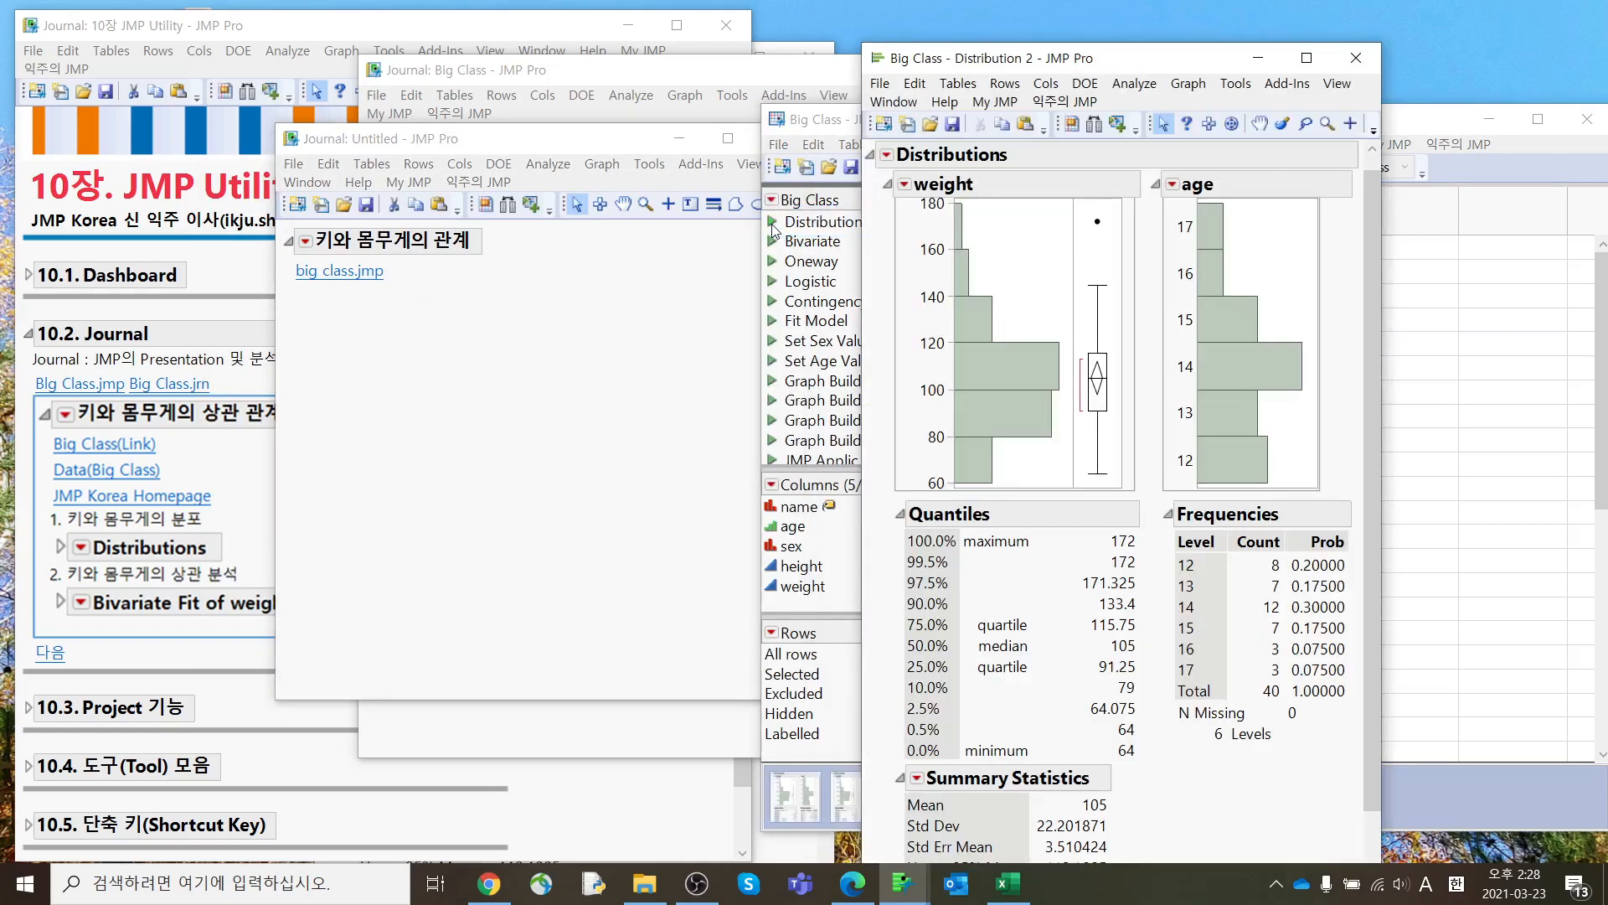
{"action": "left_click", "coordinate": [886, 157]}
{"action": "left_click", "coordinate": [922, 202]}
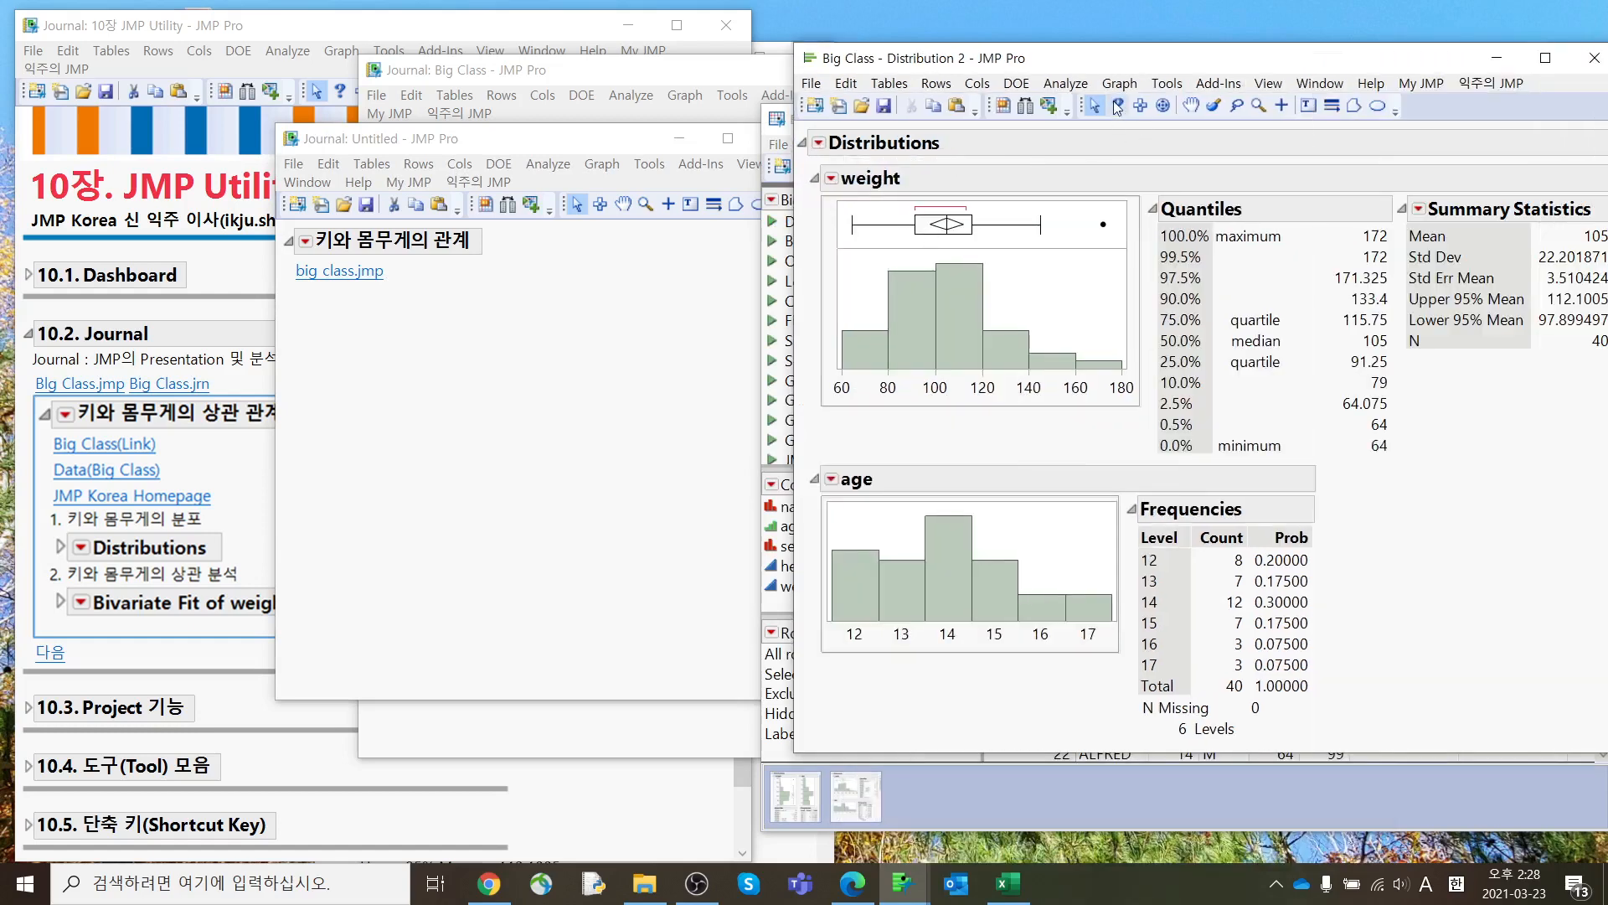
Step: Select the whole weight report with the Selection tool and copy it into the new journal under big class.jmp
{"action": "left_click", "coordinate": [1140, 105]}
{"action": "left_click", "coordinate": [1004, 182]}
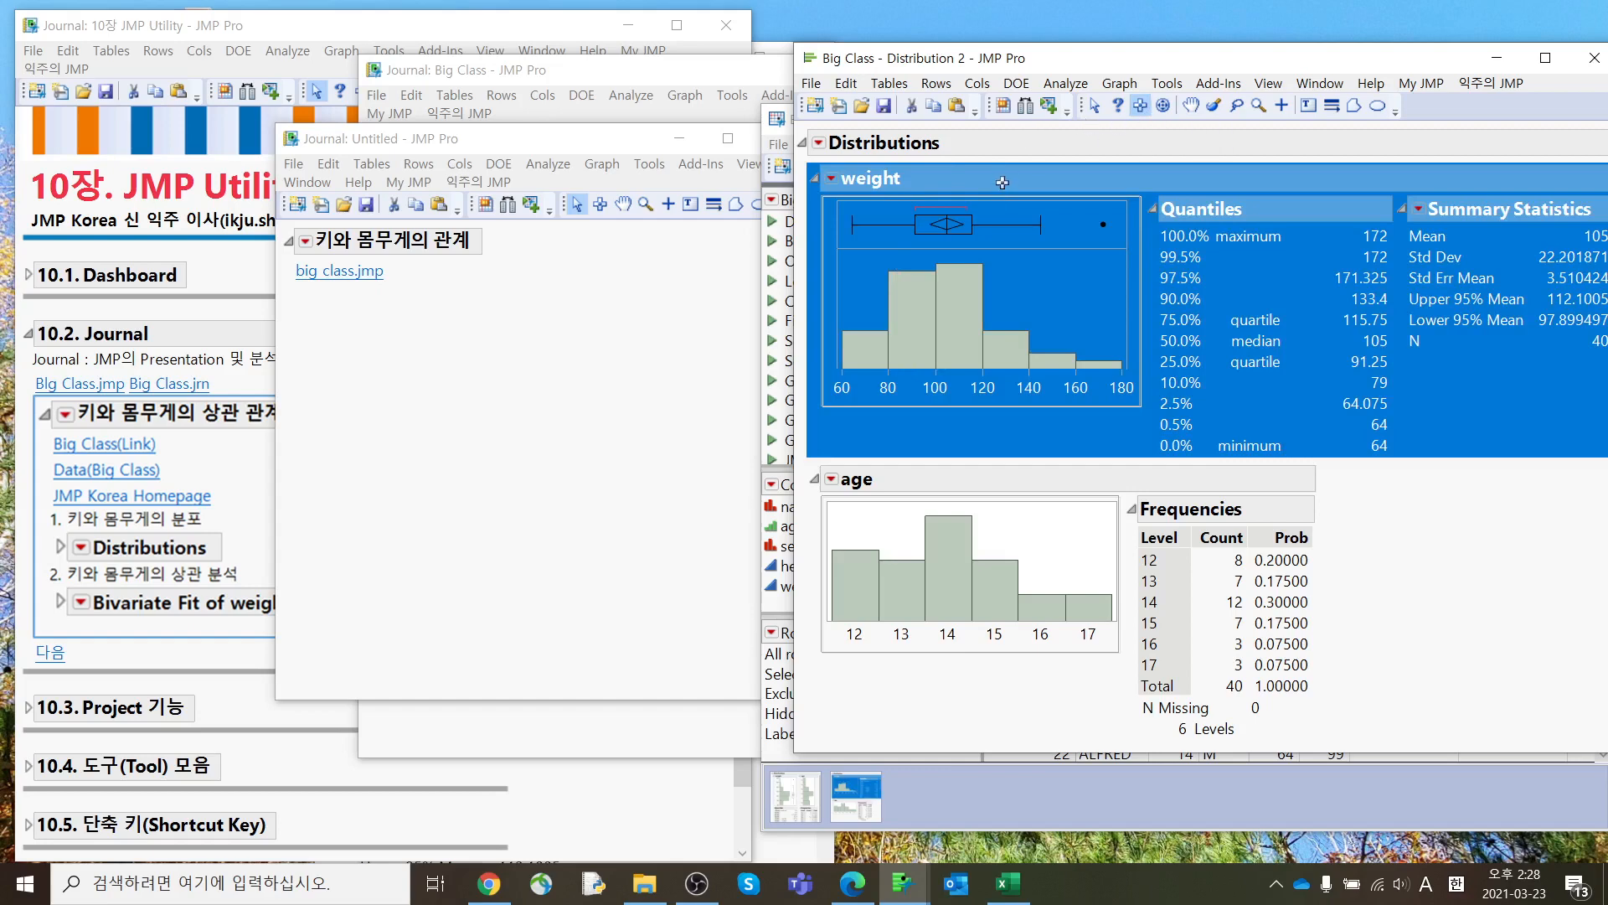
{"action": "left_click", "coordinate": [1093, 104]}
{"action": "left_click", "coordinate": [1141, 106]}
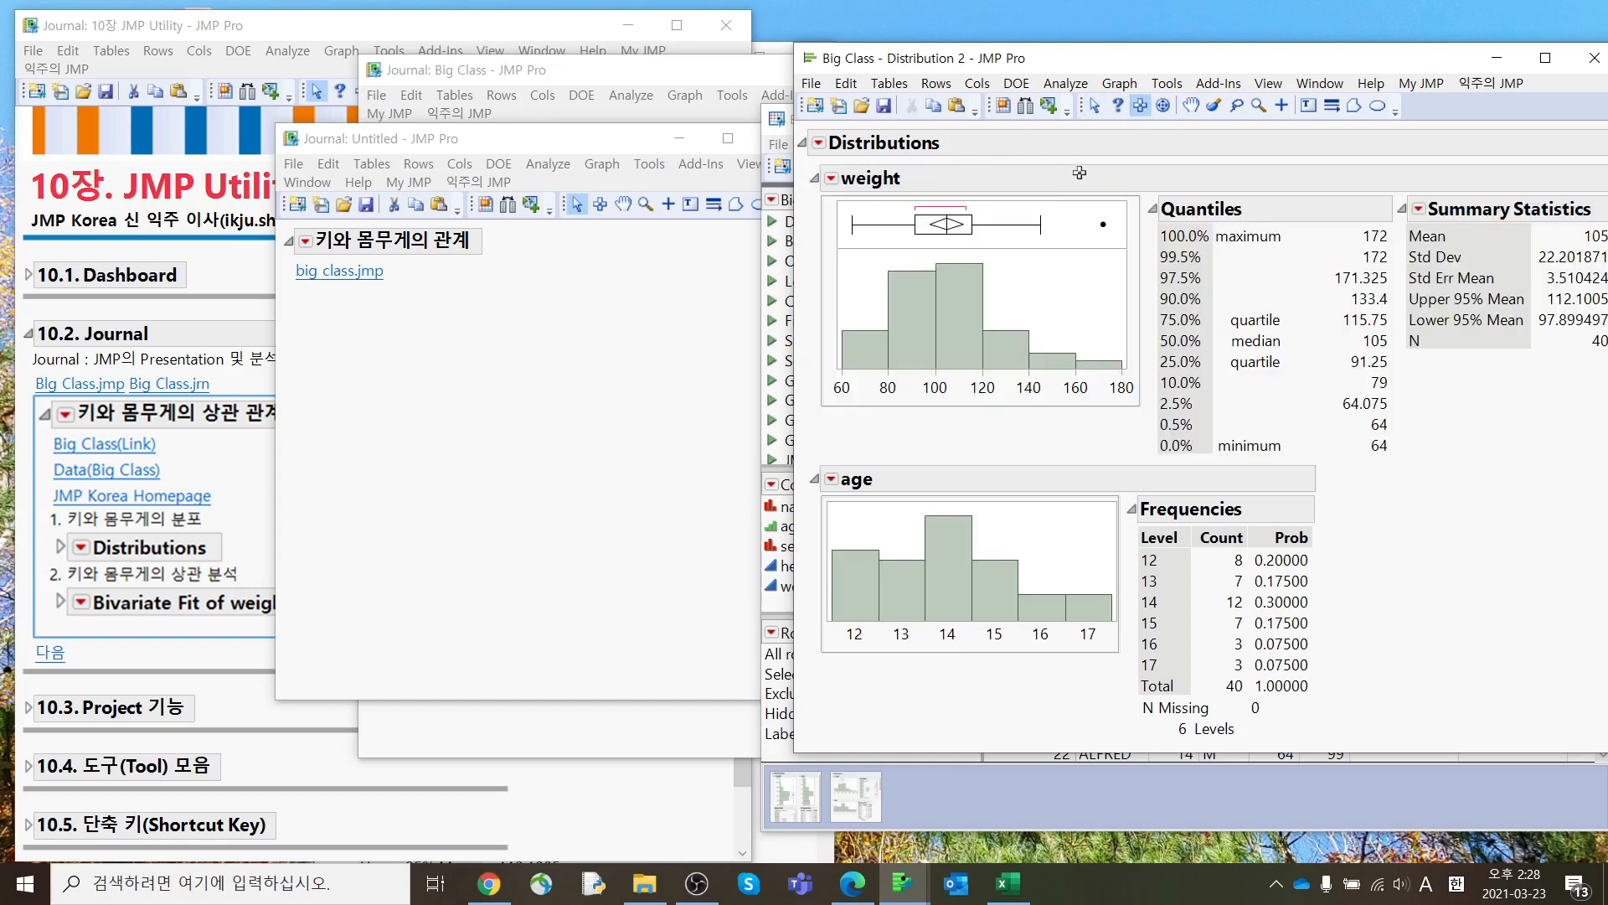
{"action": "left_click", "coordinate": [1078, 176]}
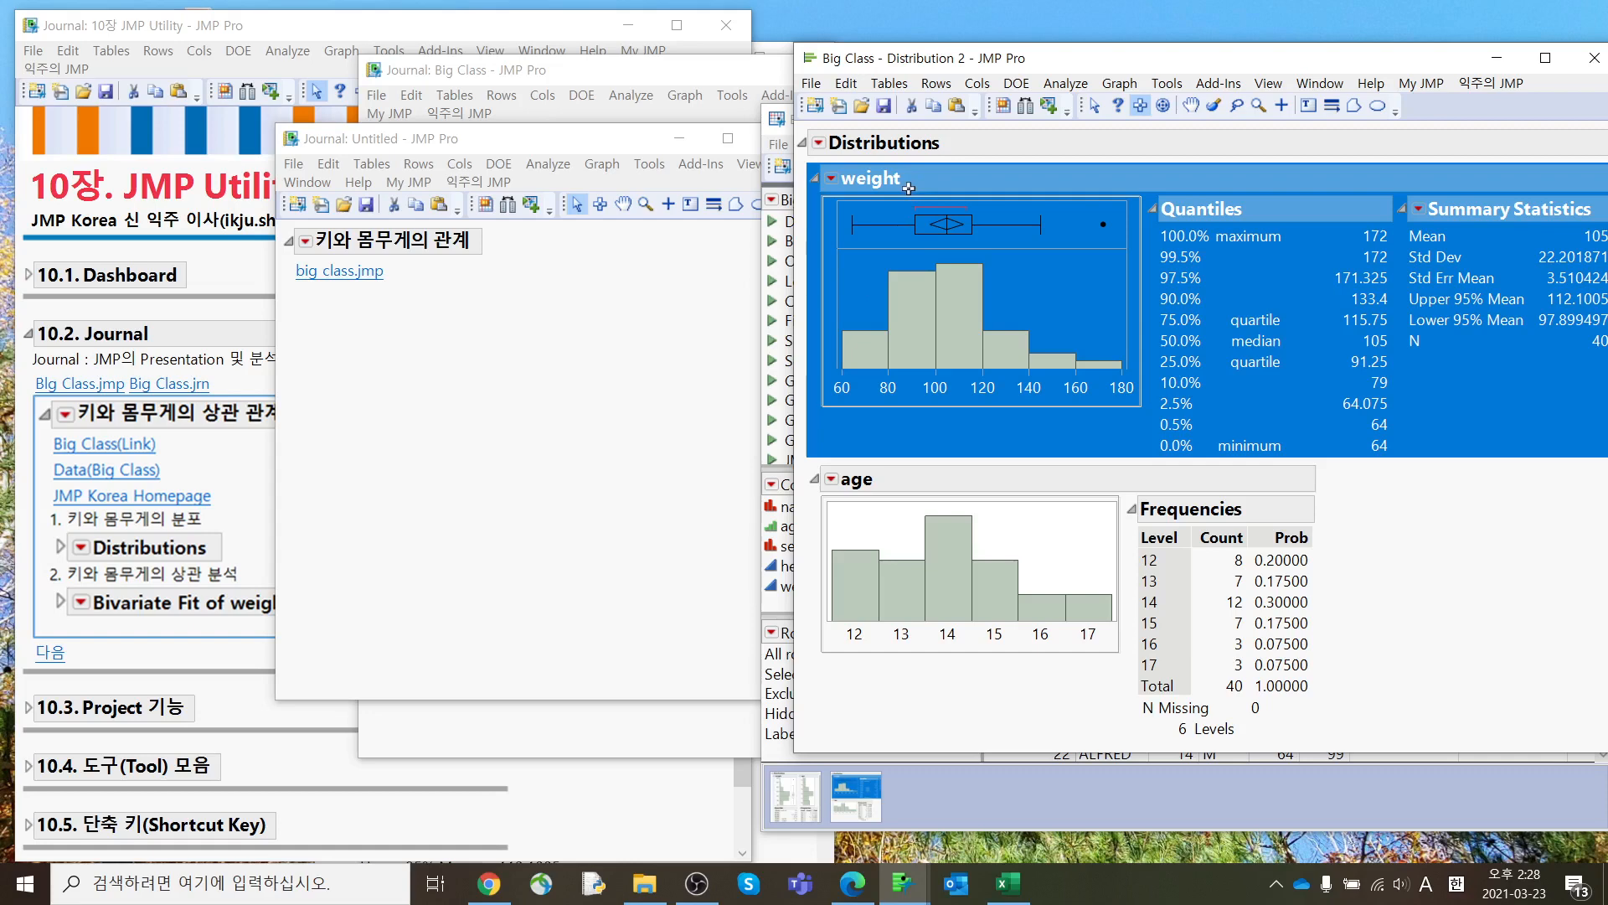
{"action": "left_click_drag", "start_coordinate": [909, 188], "coordinate": [432, 354]}
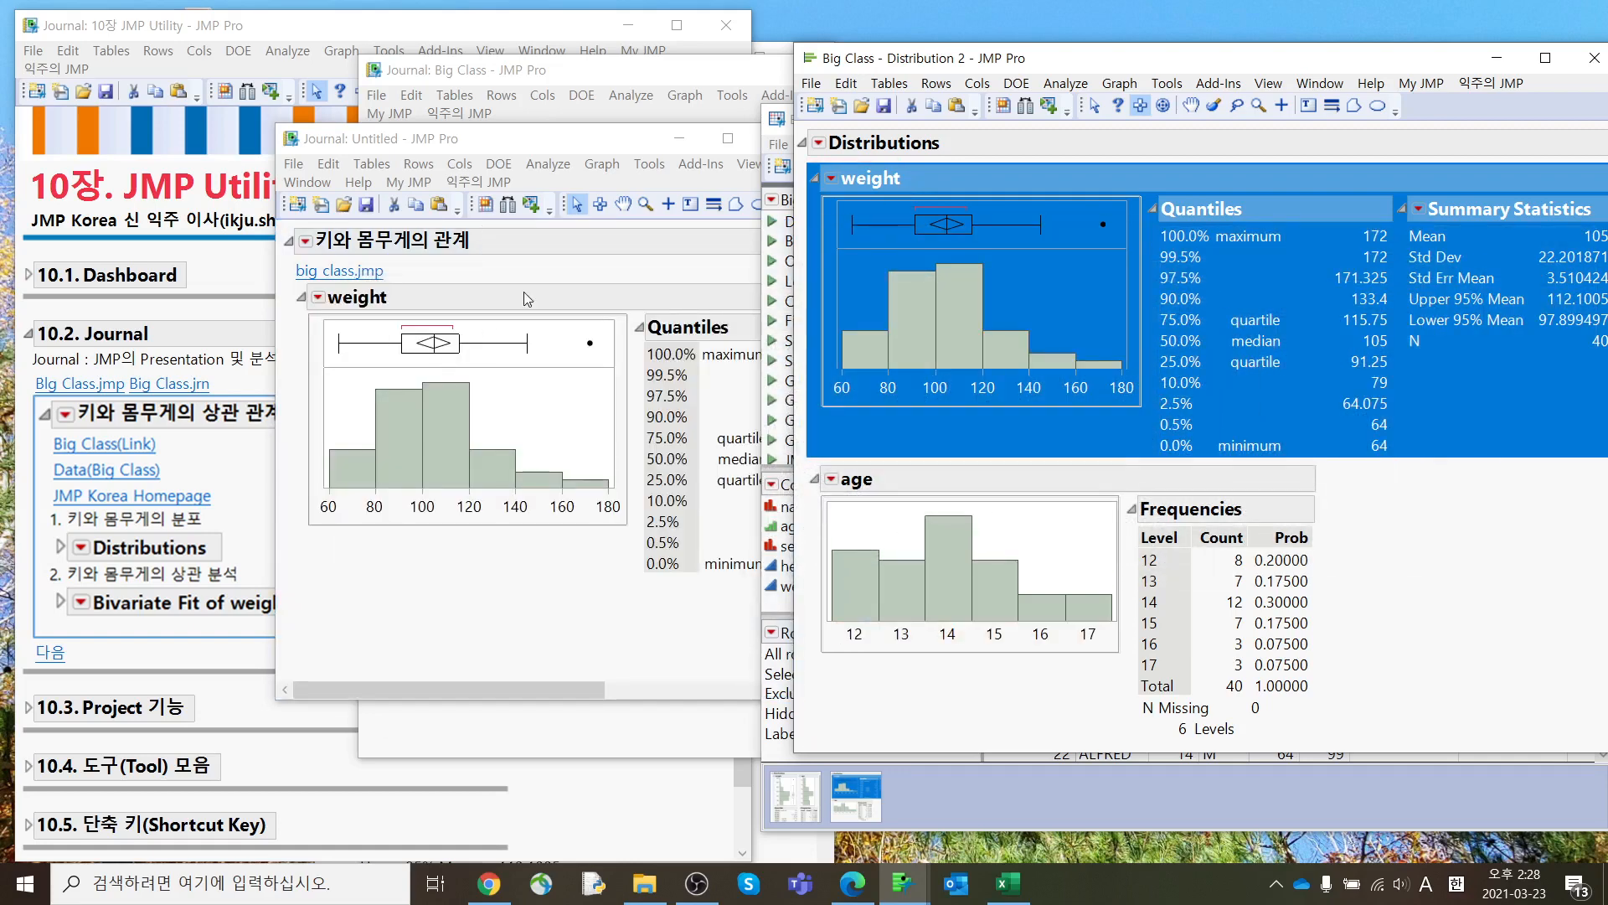
Step: Collapse the weight report outline in the new journal
{"action": "left_click", "coordinate": [543, 139]}
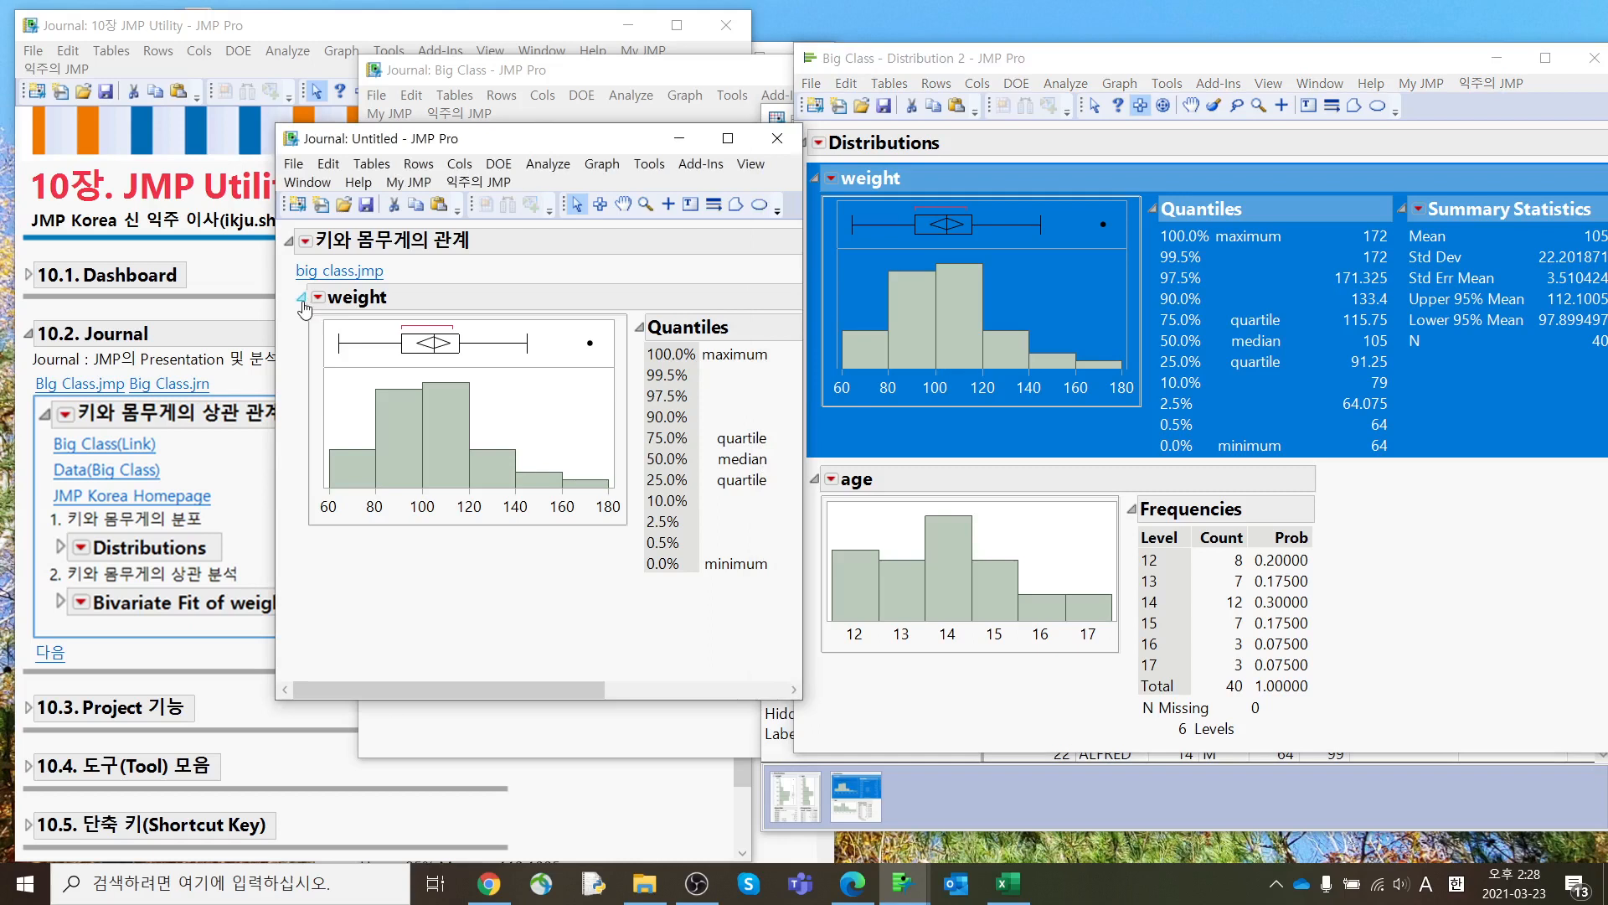
{"action": "left_click", "coordinate": [302, 299]}
{"action": "left_click", "coordinate": [303, 299]}
{"action": "left_click", "coordinate": [303, 298]}
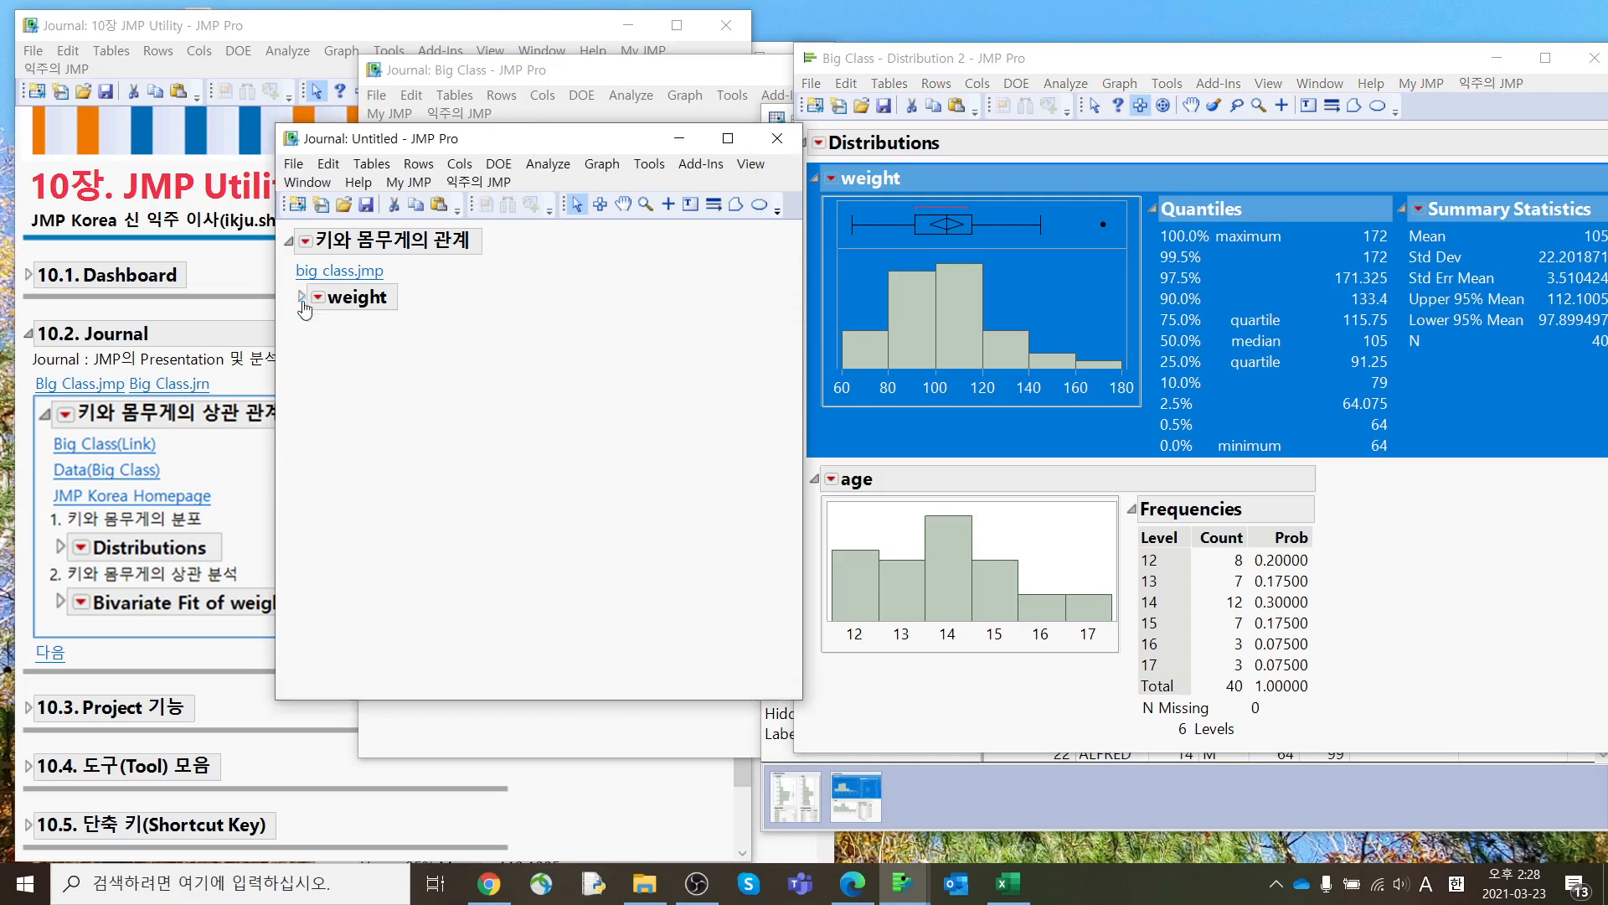
{"action": "right_click", "coordinate": [371, 251]}
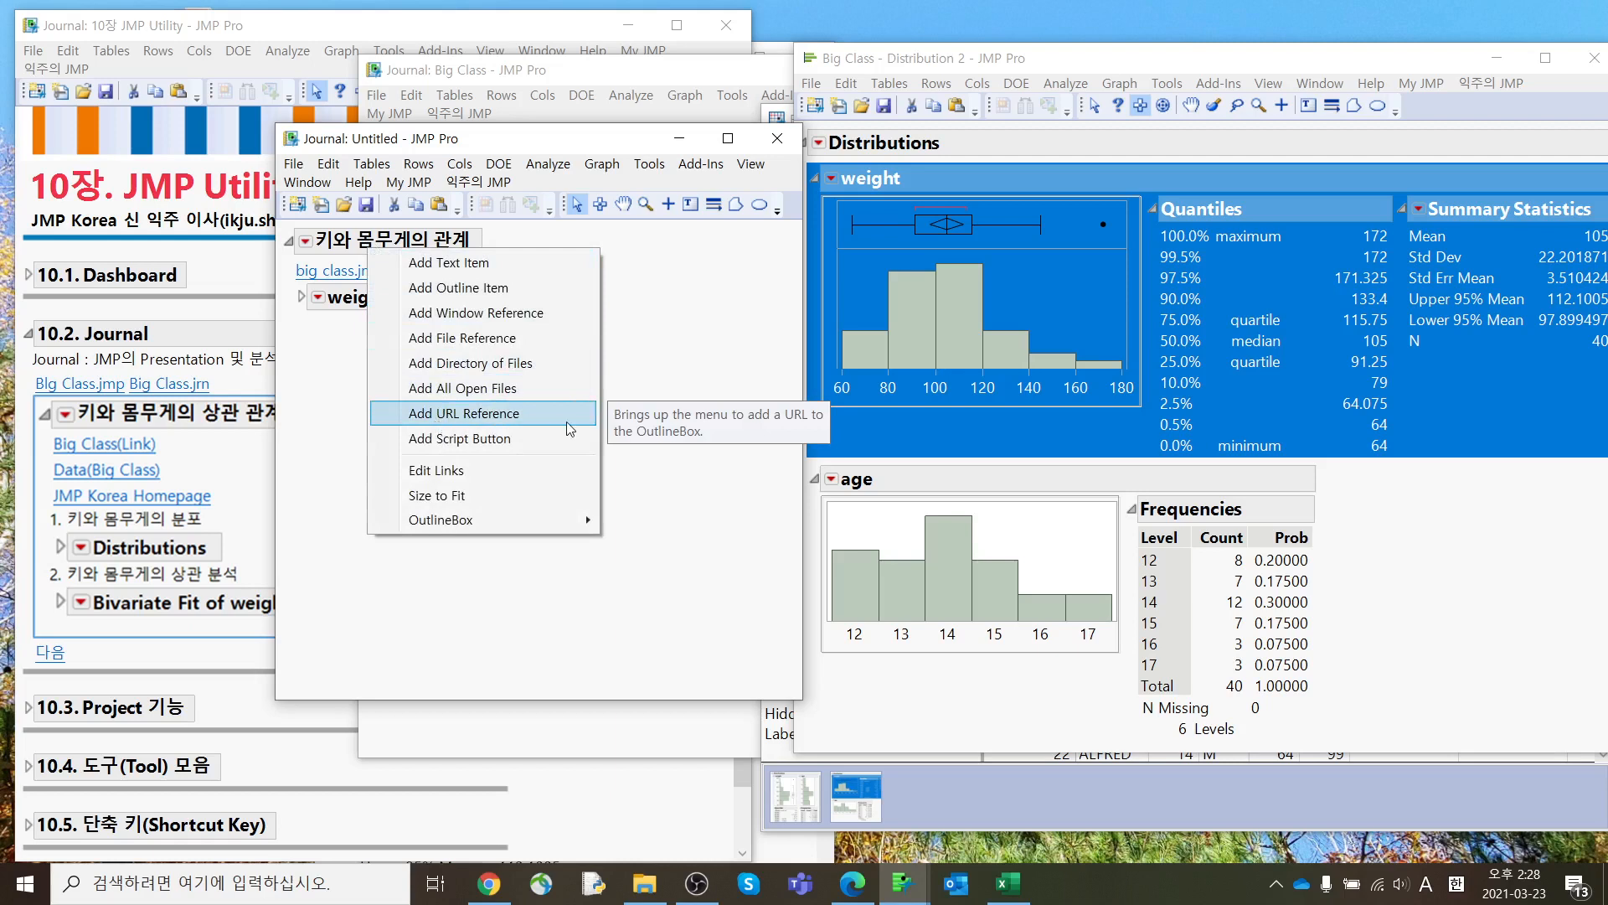
{"action": "left_click", "coordinate": [519, 263]}
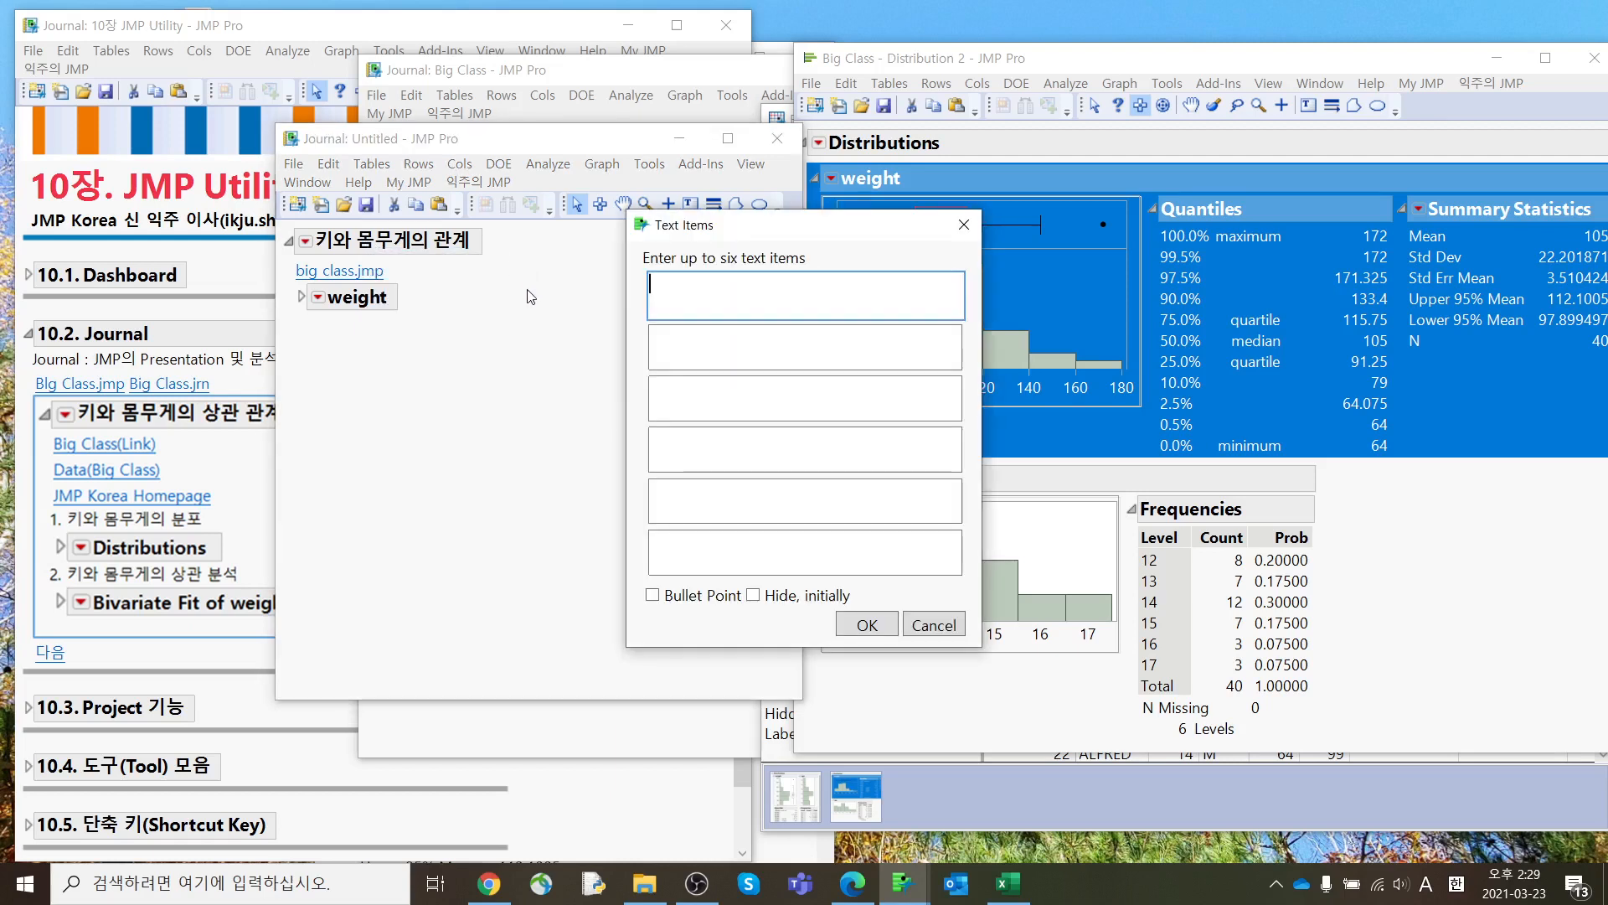
{"action": "left_click", "coordinate": [934, 625]}
Step: Close the untitled journal without saving its changes, and close the Big Class journal as well
{"action": "left_click", "coordinate": [777, 139]}
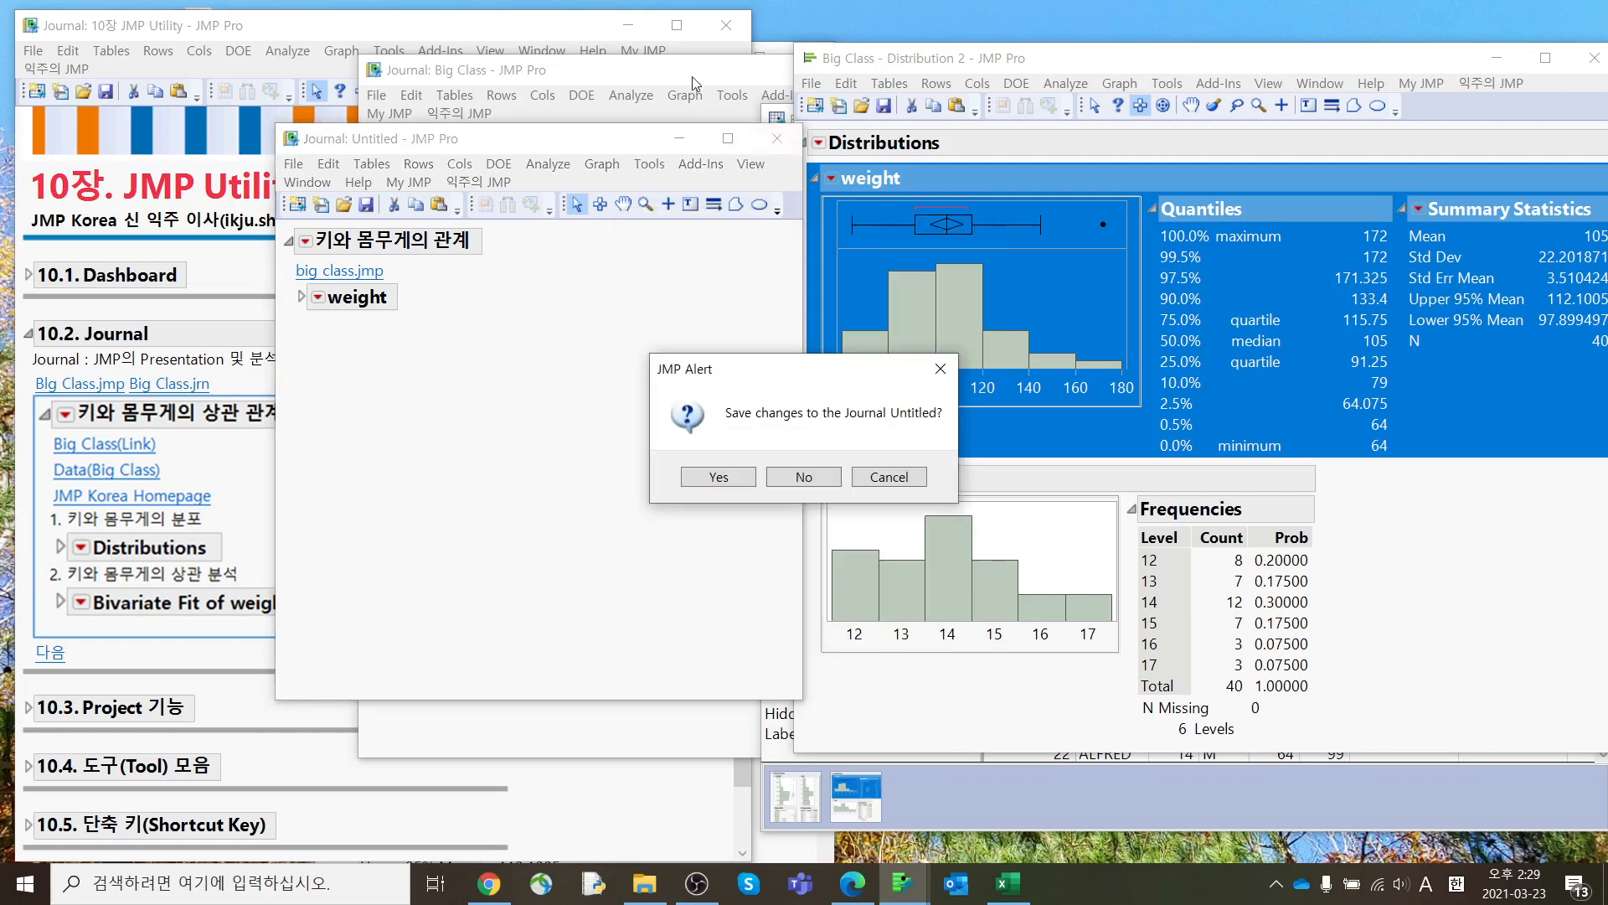
{"action": "left_click", "coordinate": [804, 484]}
{"action": "left_click", "coordinate": [623, 72]}
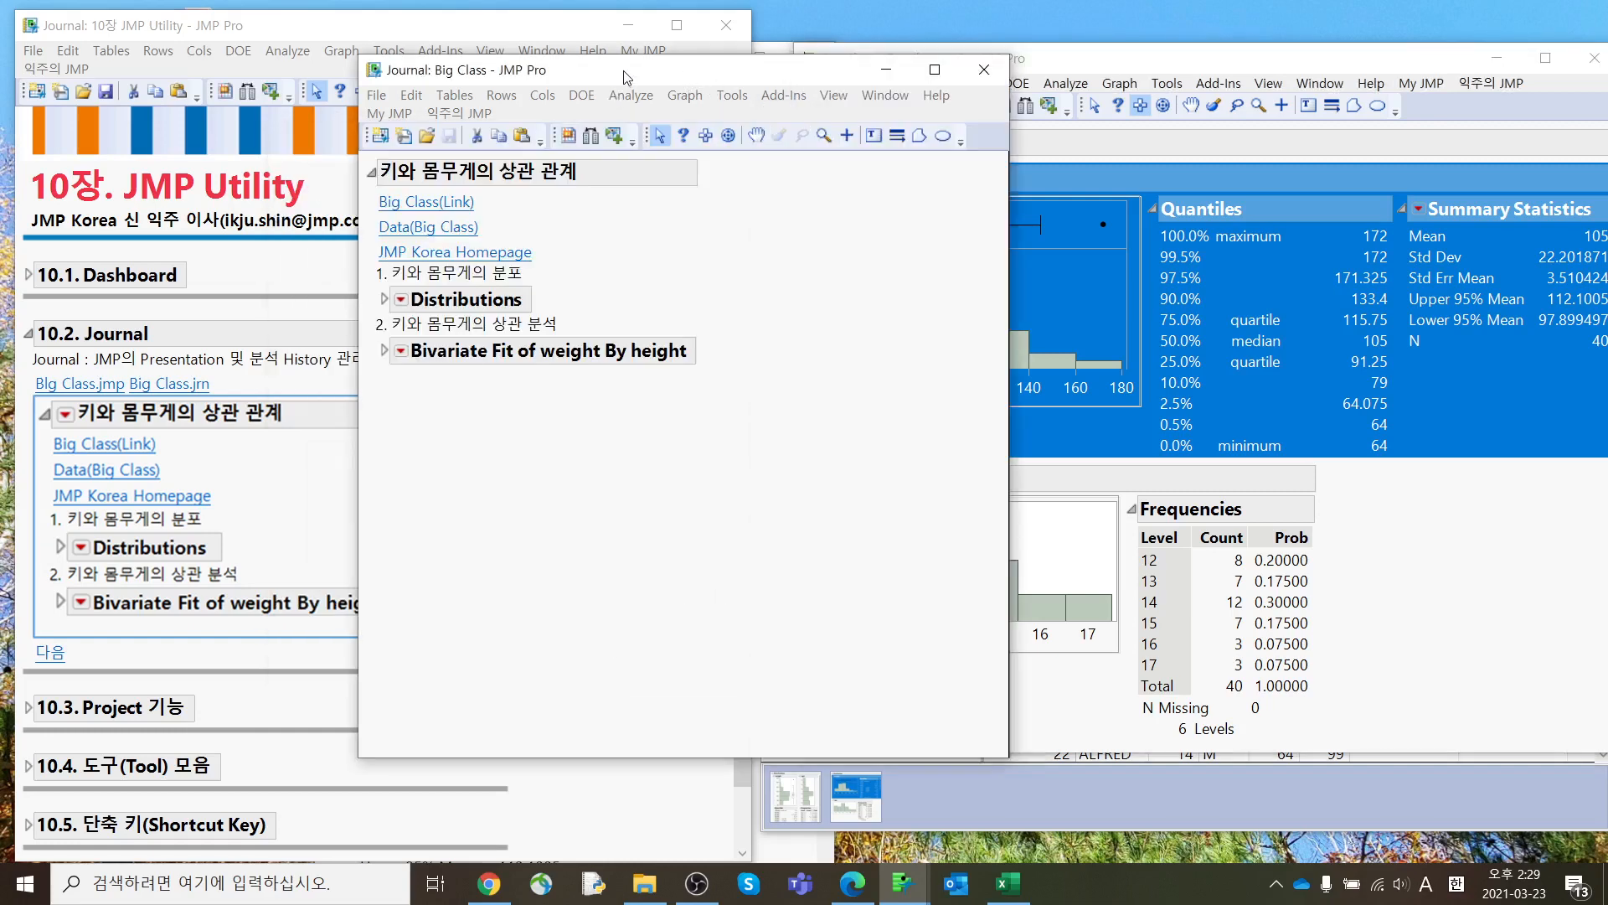
{"action": "left_click", "coordinate": [982, 73]}
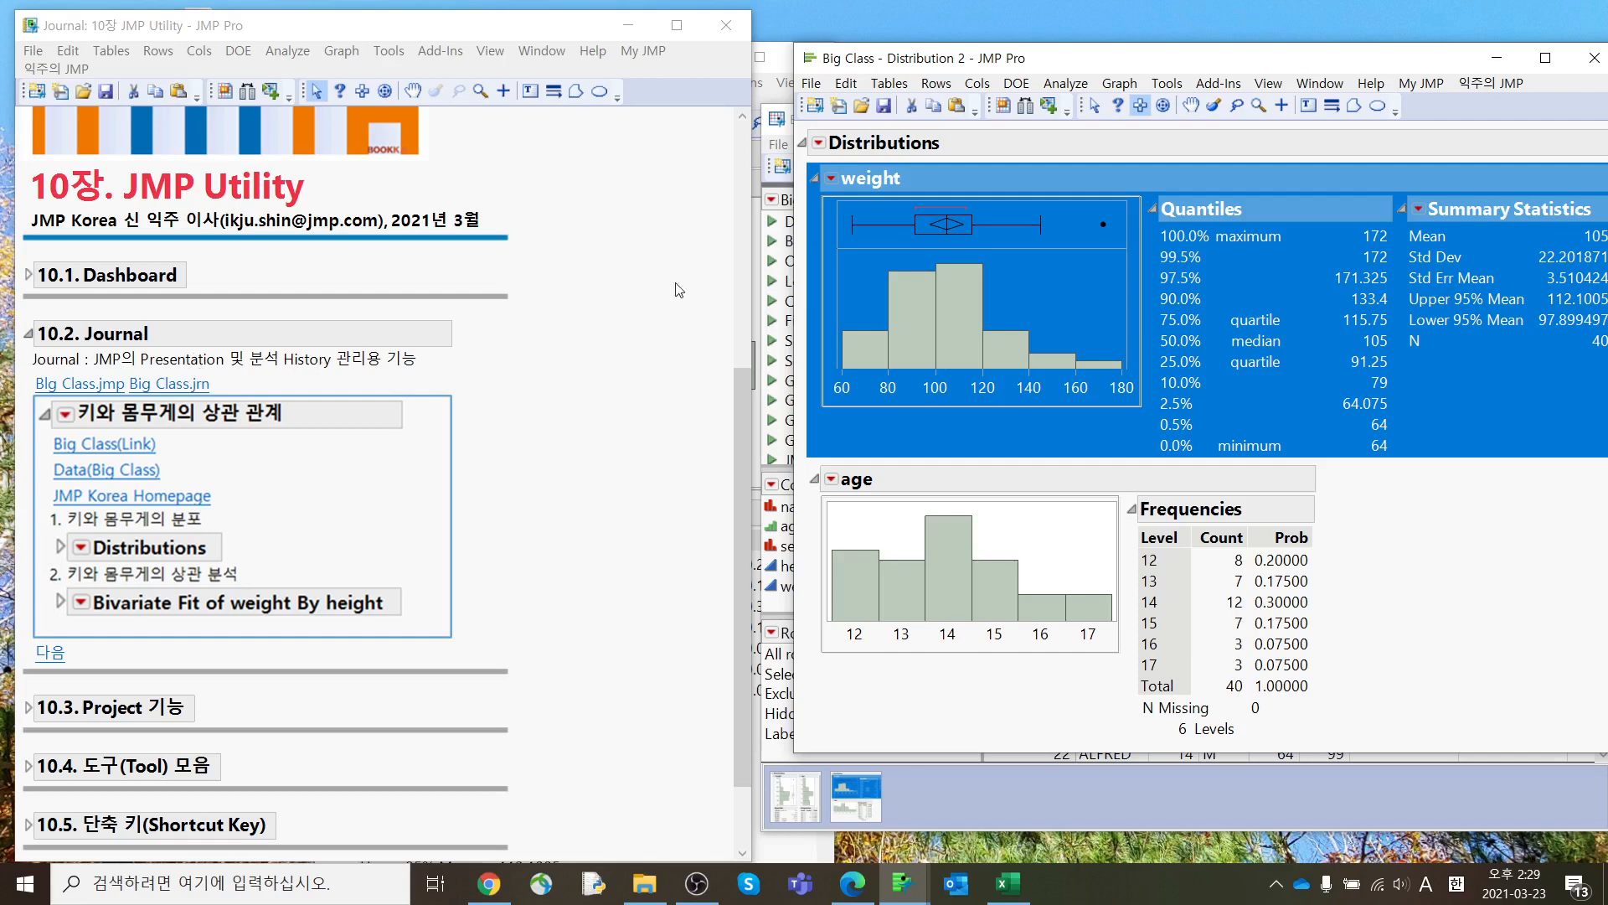
Step: Close the Big Class distribution report and advance the chapter journal to section 10.3 Project 기능
{"action": "left_click_drag", "start_coordinate": [1219, 59], "coordinate": [797, 63]}
{"action": "left_click", "coordinate": [1173, 63]}
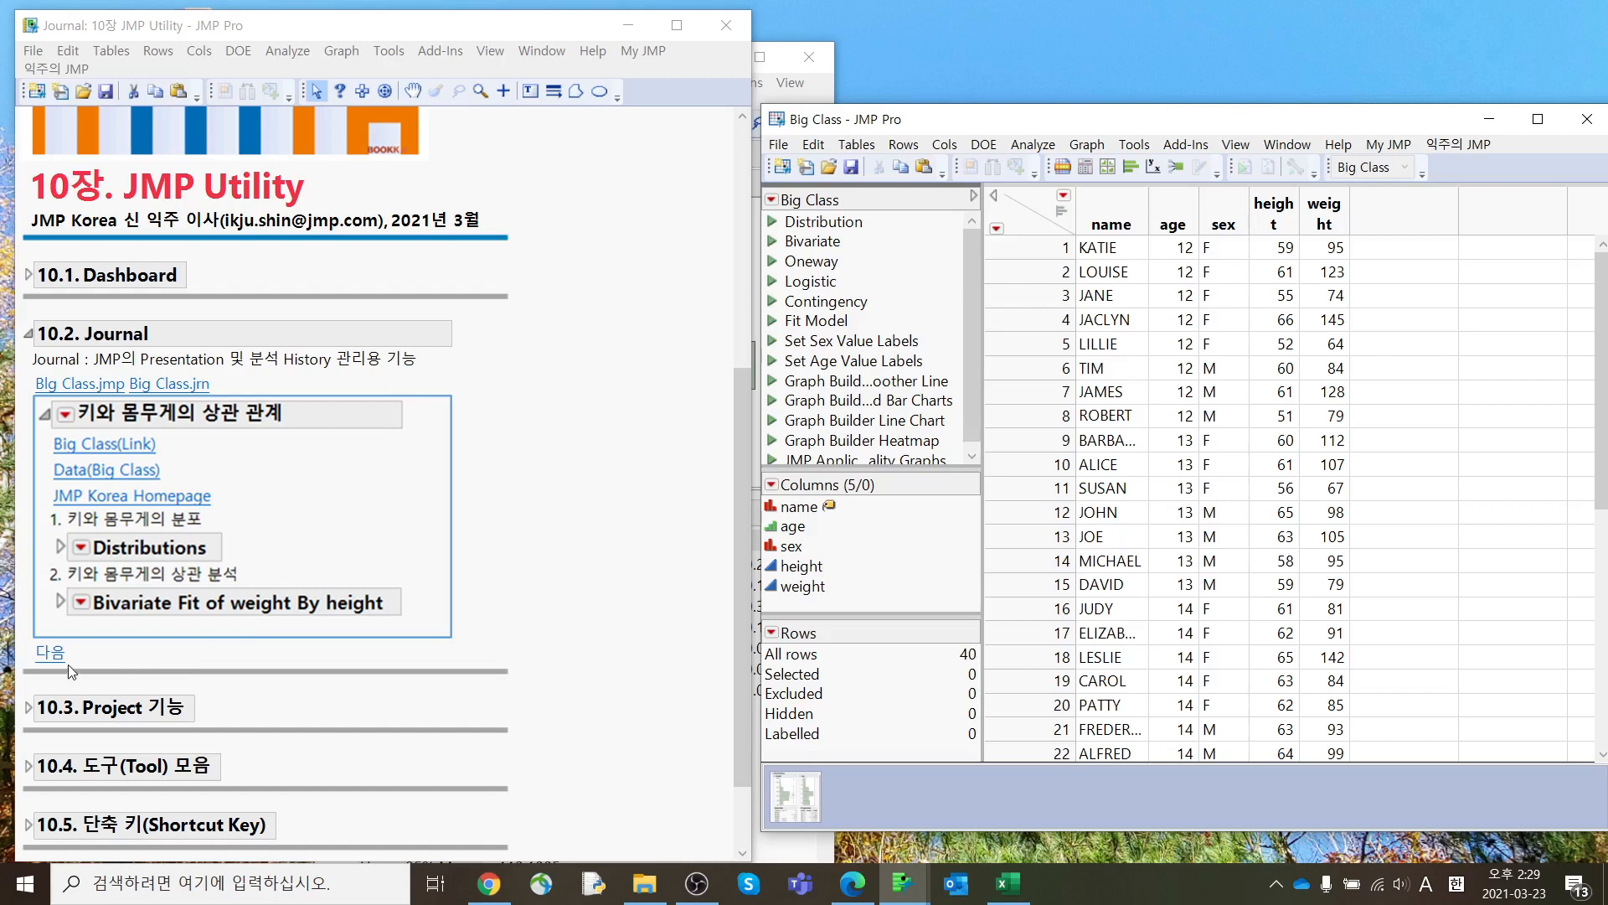
{"action": "left_click", "coordinate": [51, 652]}
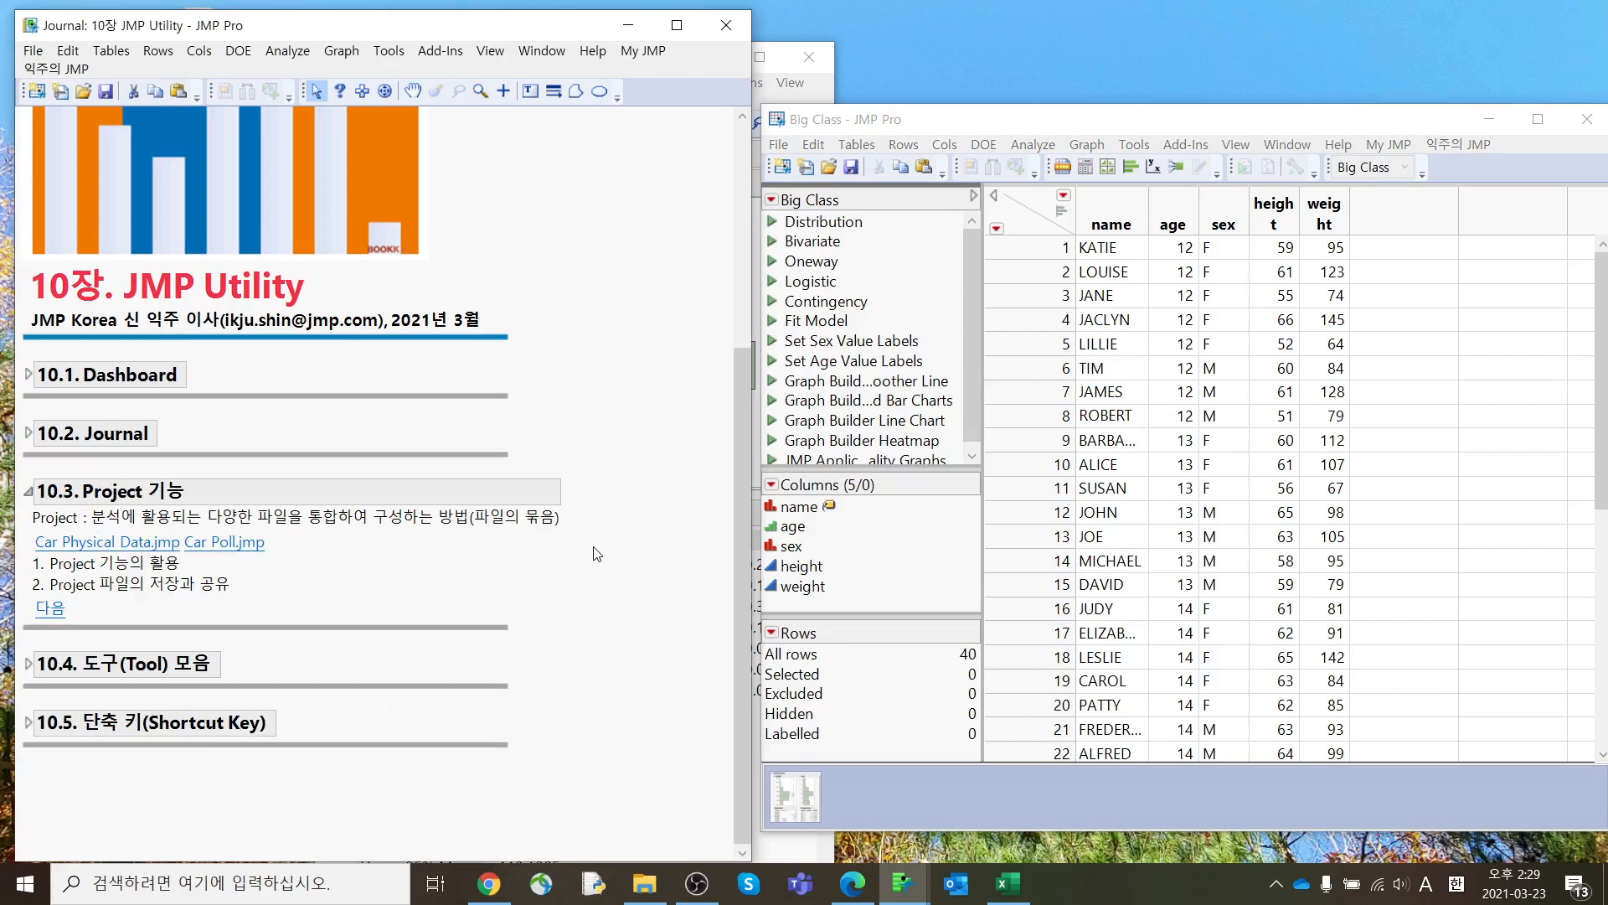
Step: Create a new empty project and place its window beside the chapter journal's outline
{"action": "mouse_move", "coordinate": [594, 547]}
{"action": "left_mouse_down"}
{"action": "mouse_move", "coordinate": [483, 506]}
{"action": "mouse_move", "coordinate": [580, 553]}
{"action": "left_mouse_up"}
{"action": "left_click_drag", "start_coordinate": [982, 120], "coordinate": [916, 64]}
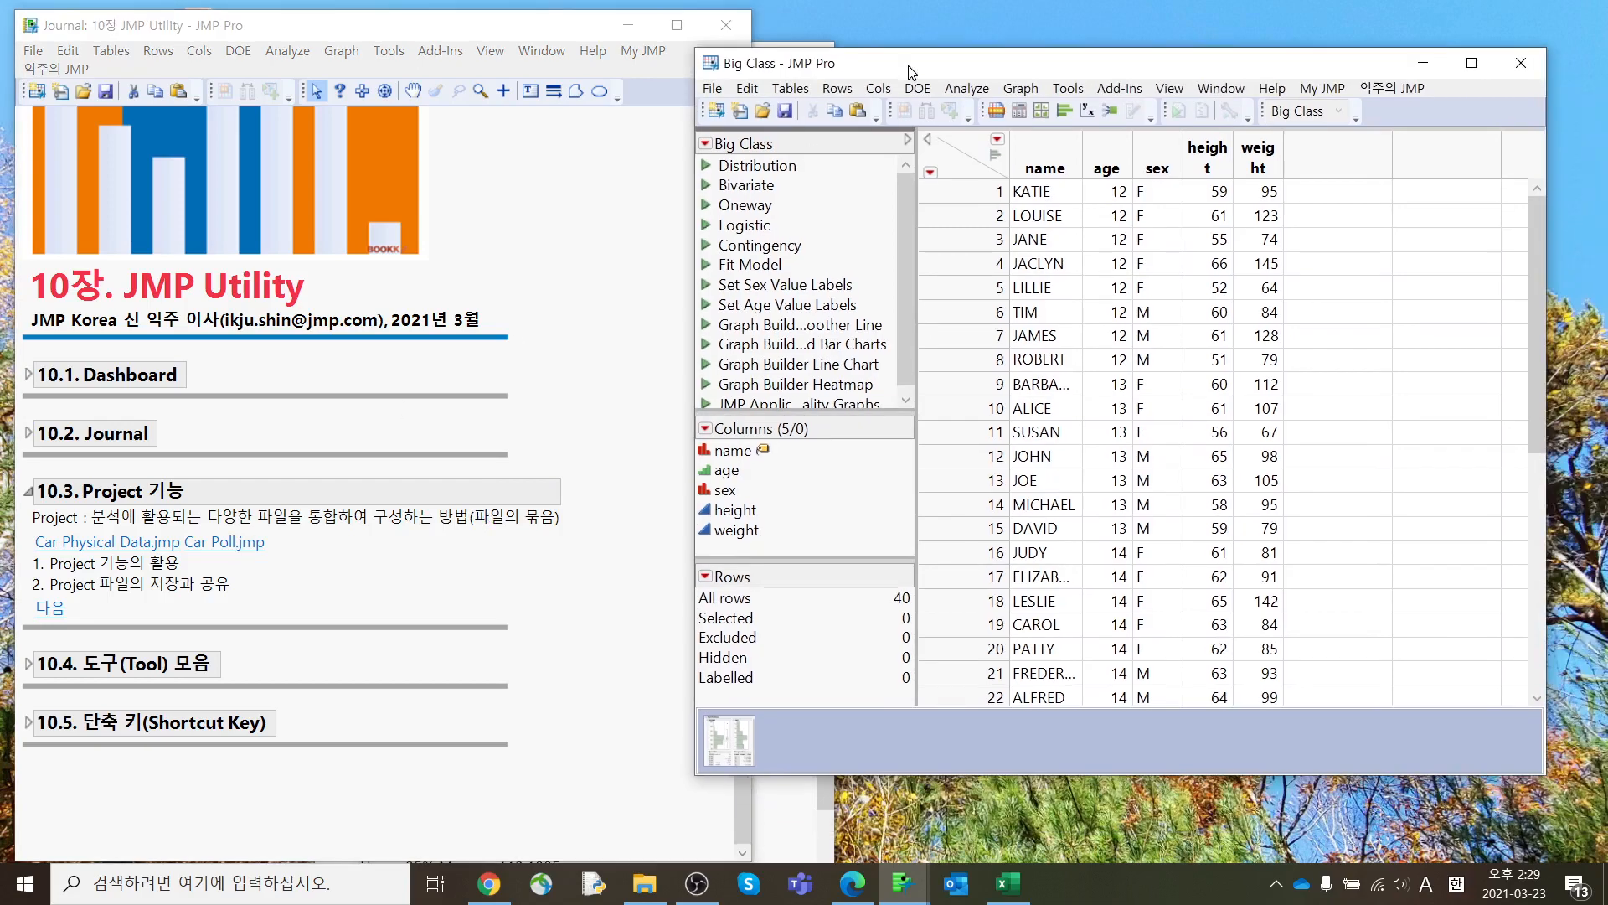
{"action": "left_click", "coordinate": [724, 92]}
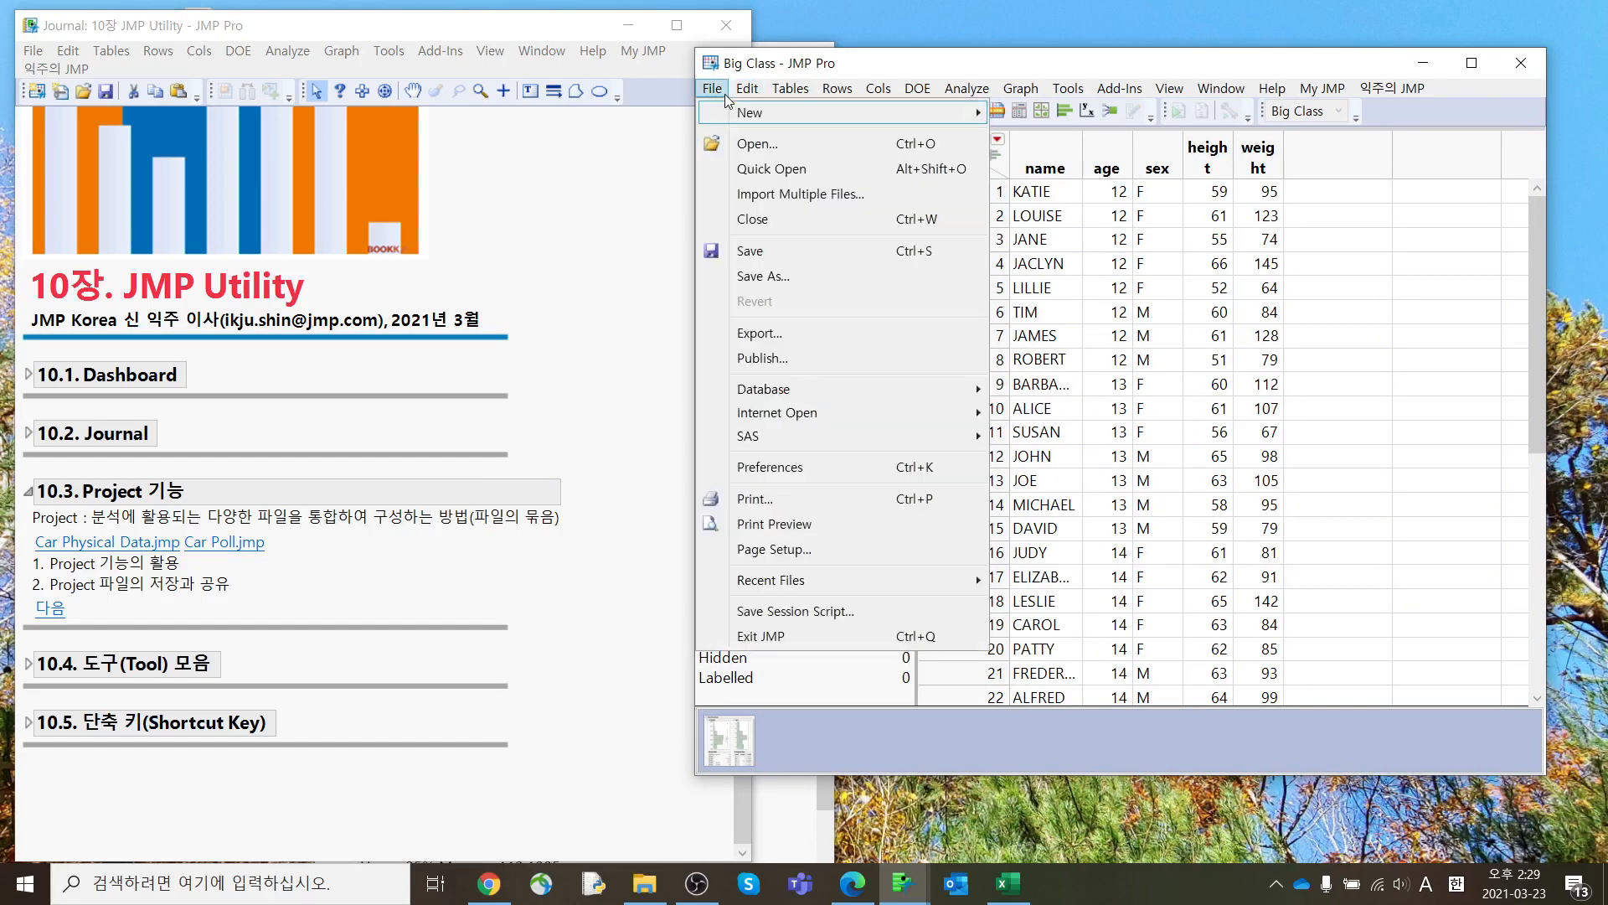
{"action": "mouse_move", "coordinate": [762, 112]}
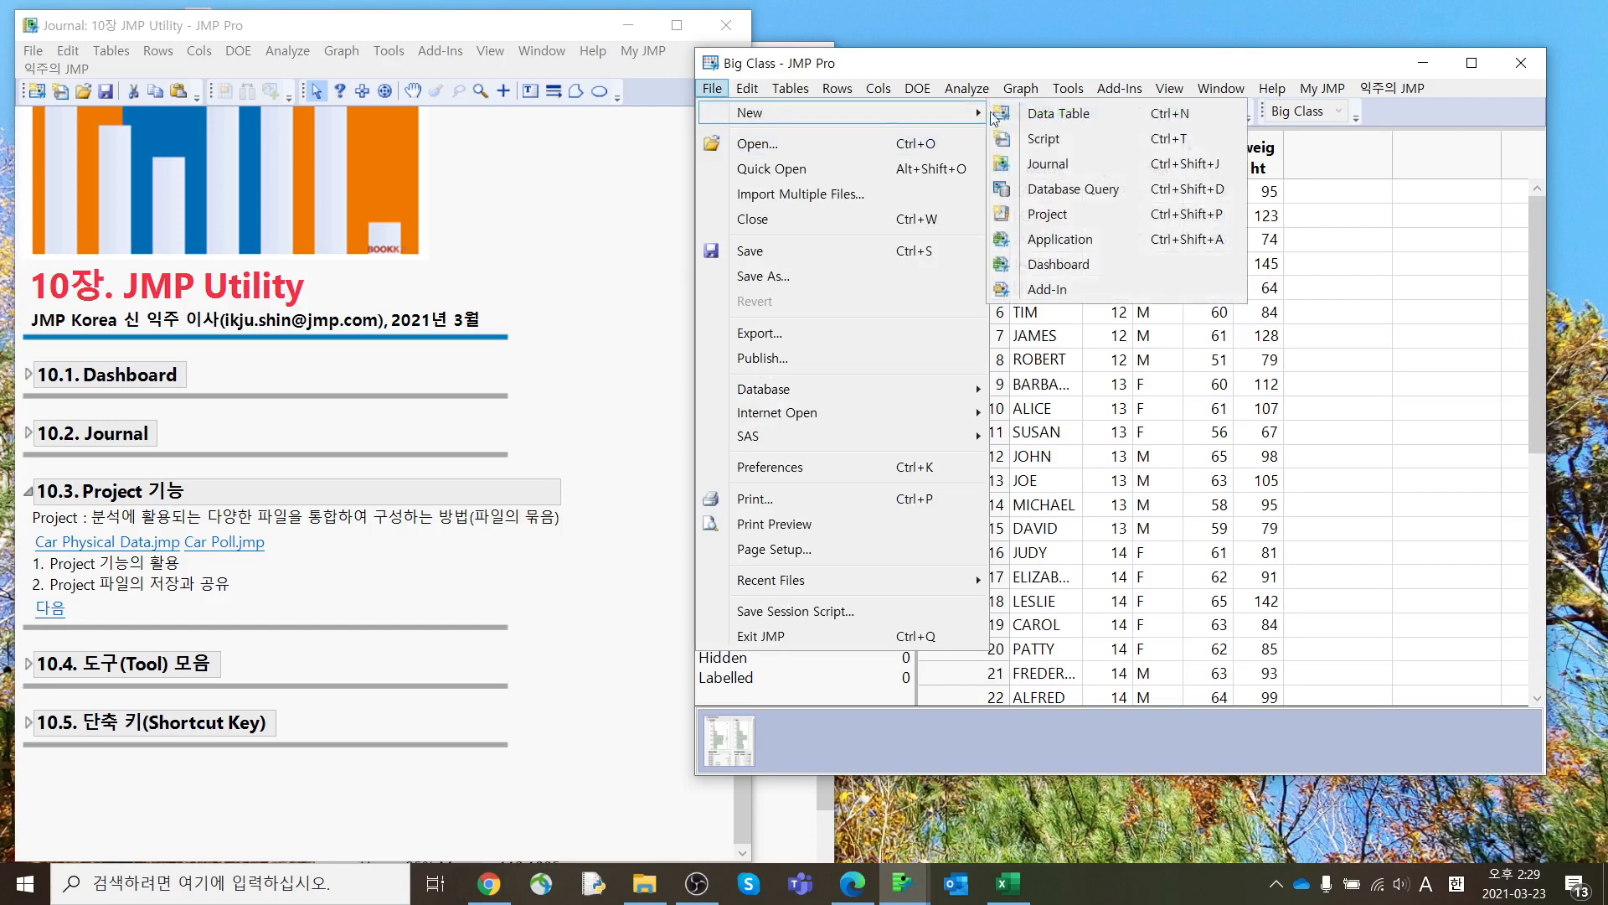
{"action": "left_click", "coordinate": [1122, 214]}
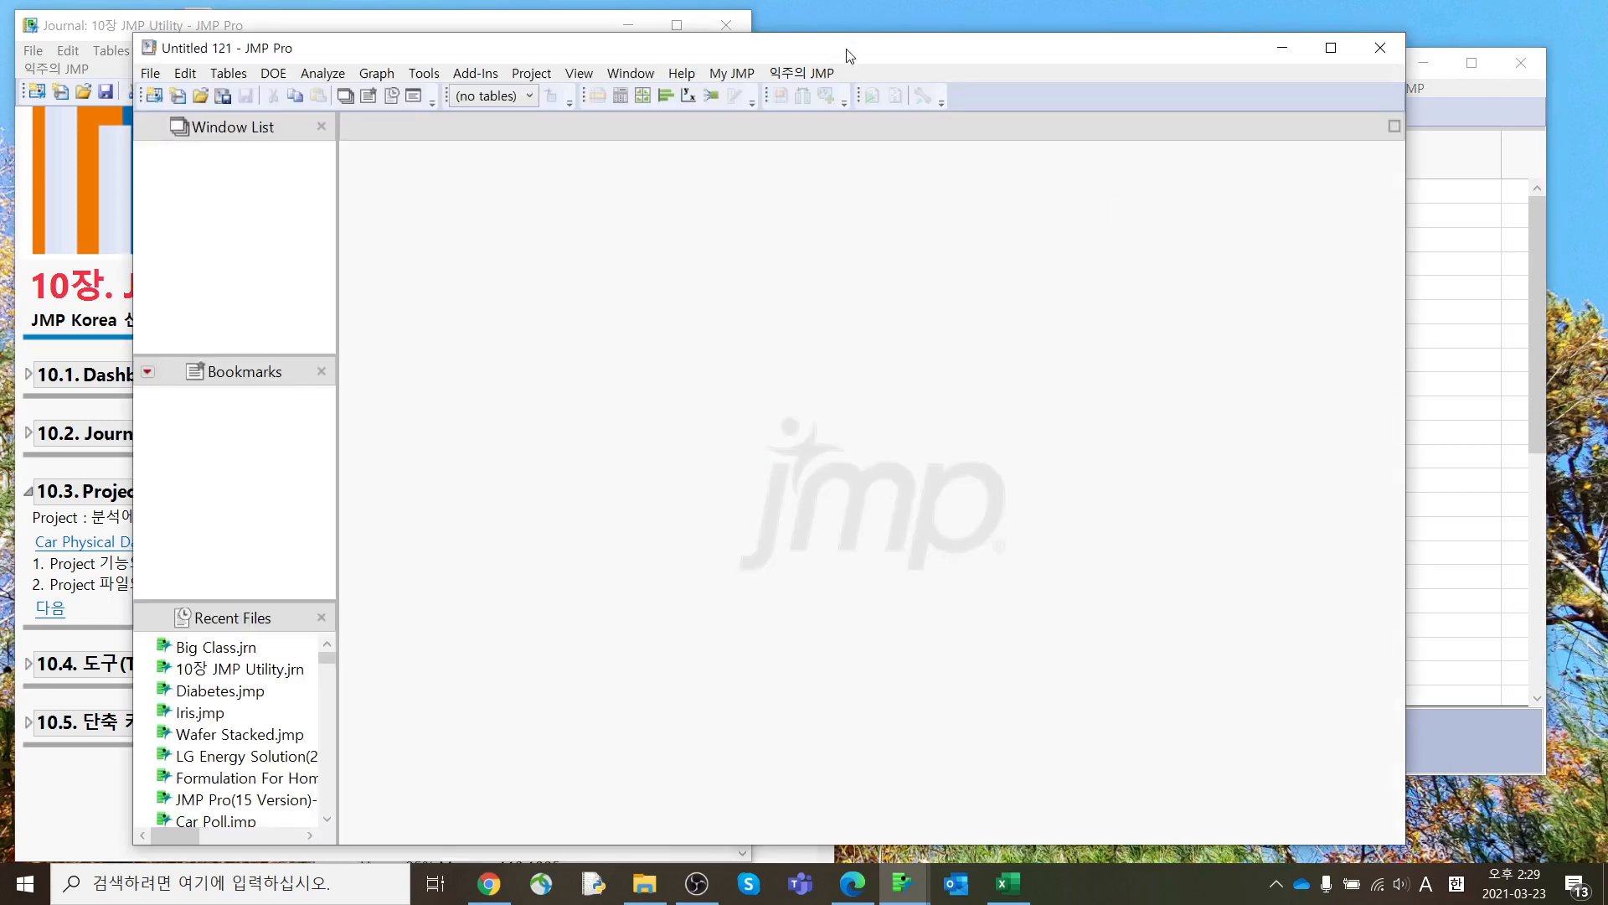
{"action": "left_click_drag", "start_coordinate": [846, 49], "coordinate": [1150, 51]}
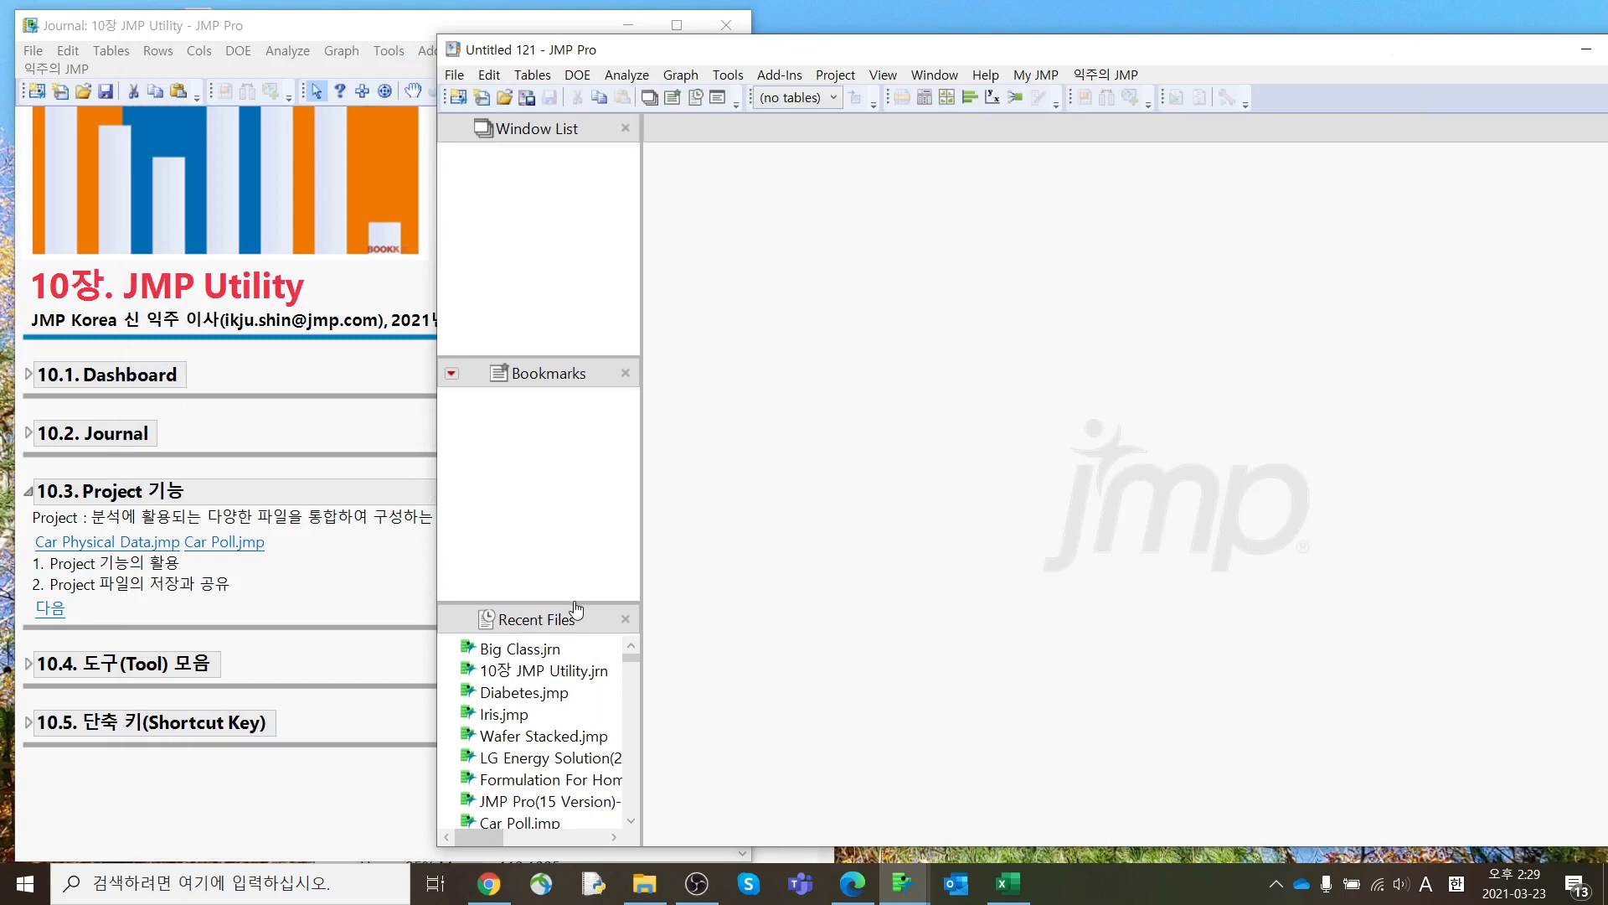
Step: Enlarge the project's Recent Files pane and widen the side panes so the file names fit
{"action": "left_click_drag", "start_coordinate": [579, 514], "coordinate": [579, 463]}
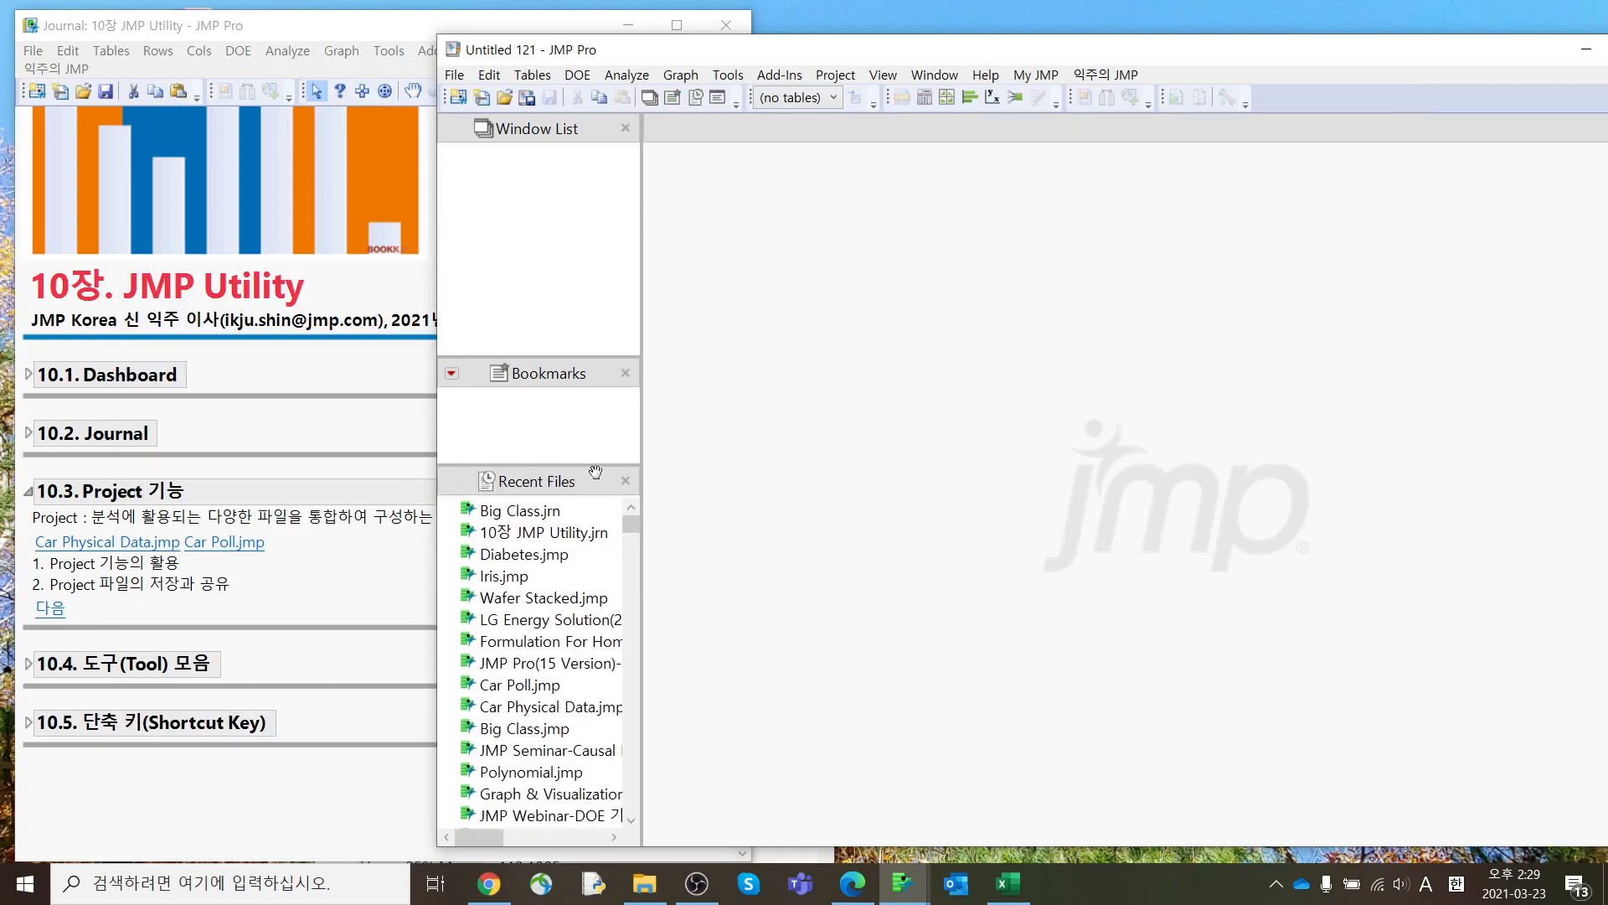
{"action": "left_click", "coordinate": [630, 532]}
{"action": "left_click_drag", "start_coordinate": [642, 557], "coordinate": [776, 567]}
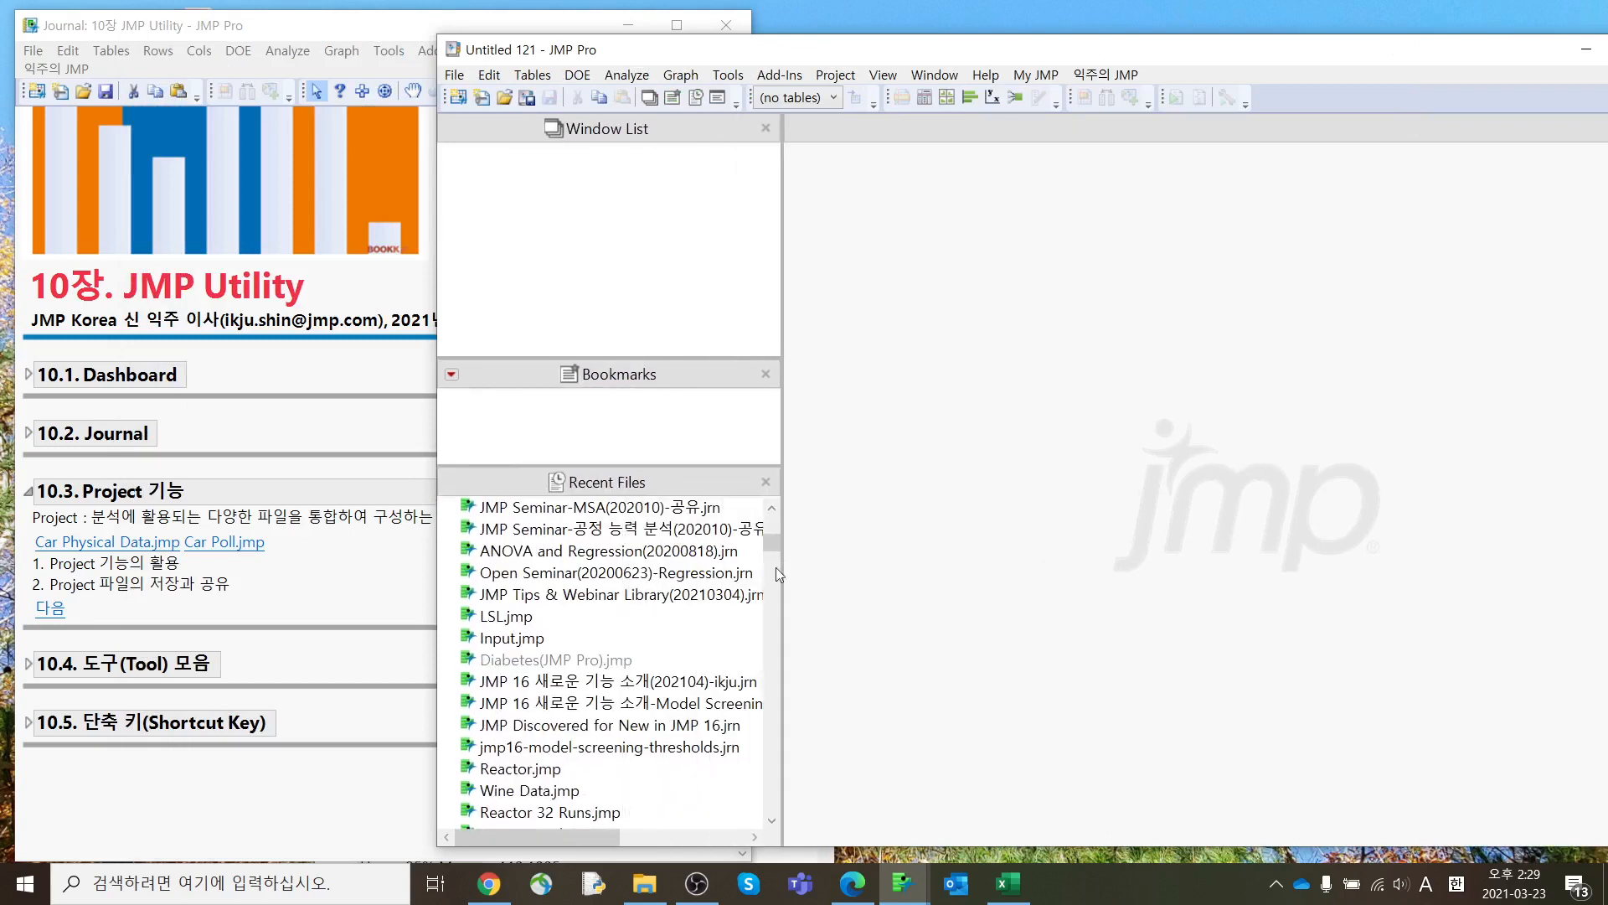
Step: Open Car Poll.jmp and Car Physical Data.jmp from the recent files inside the project
{"action": "scroll", "coordinate": [692, 666], "scroll_direction": "up", "scroll_amount": 5}
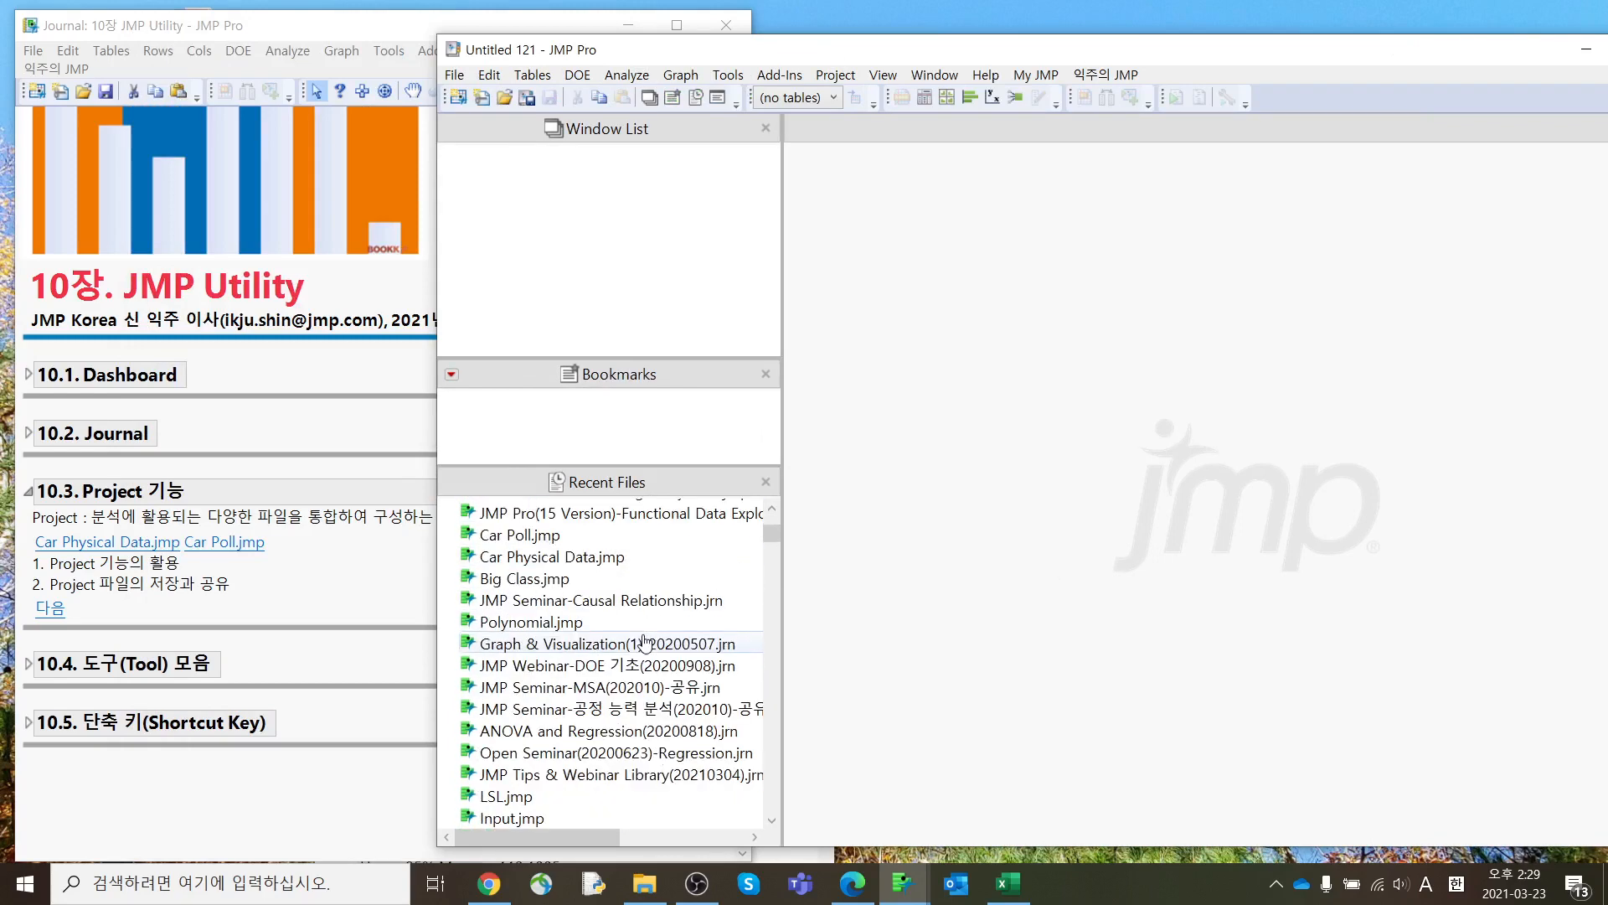
{"action": "scroll", "coordinate": [645, 636], "scroll_direction": "down", "scroll_amount": 2}
{"action": "double_click", "coordinate": [544, 536]}
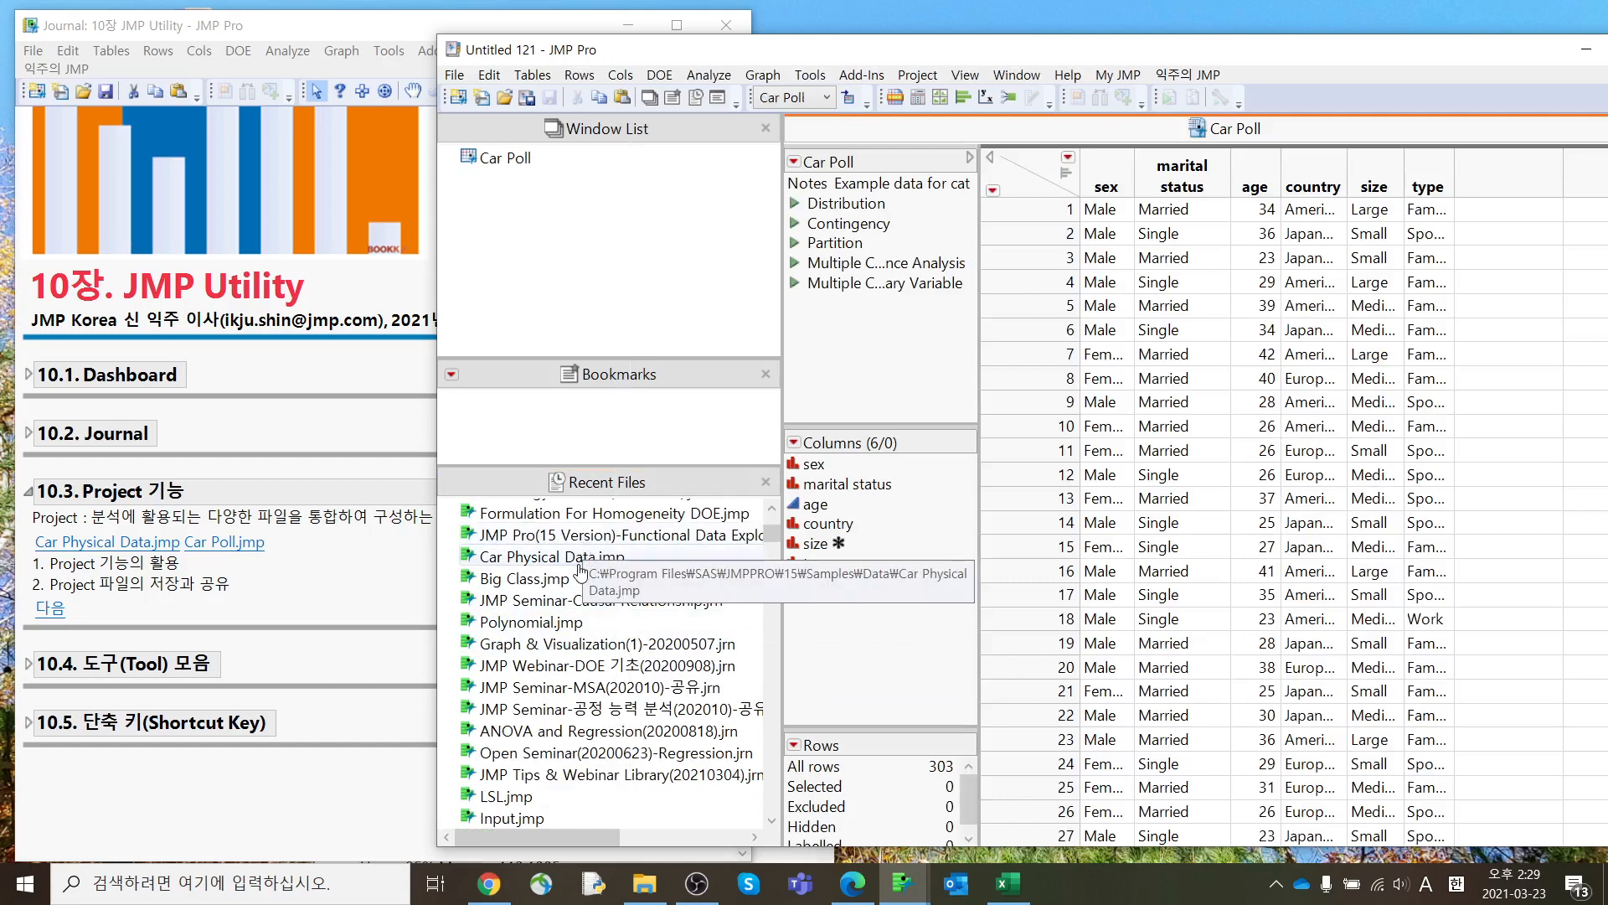
{"action": "double_click", "coordinate": [579, 563]}
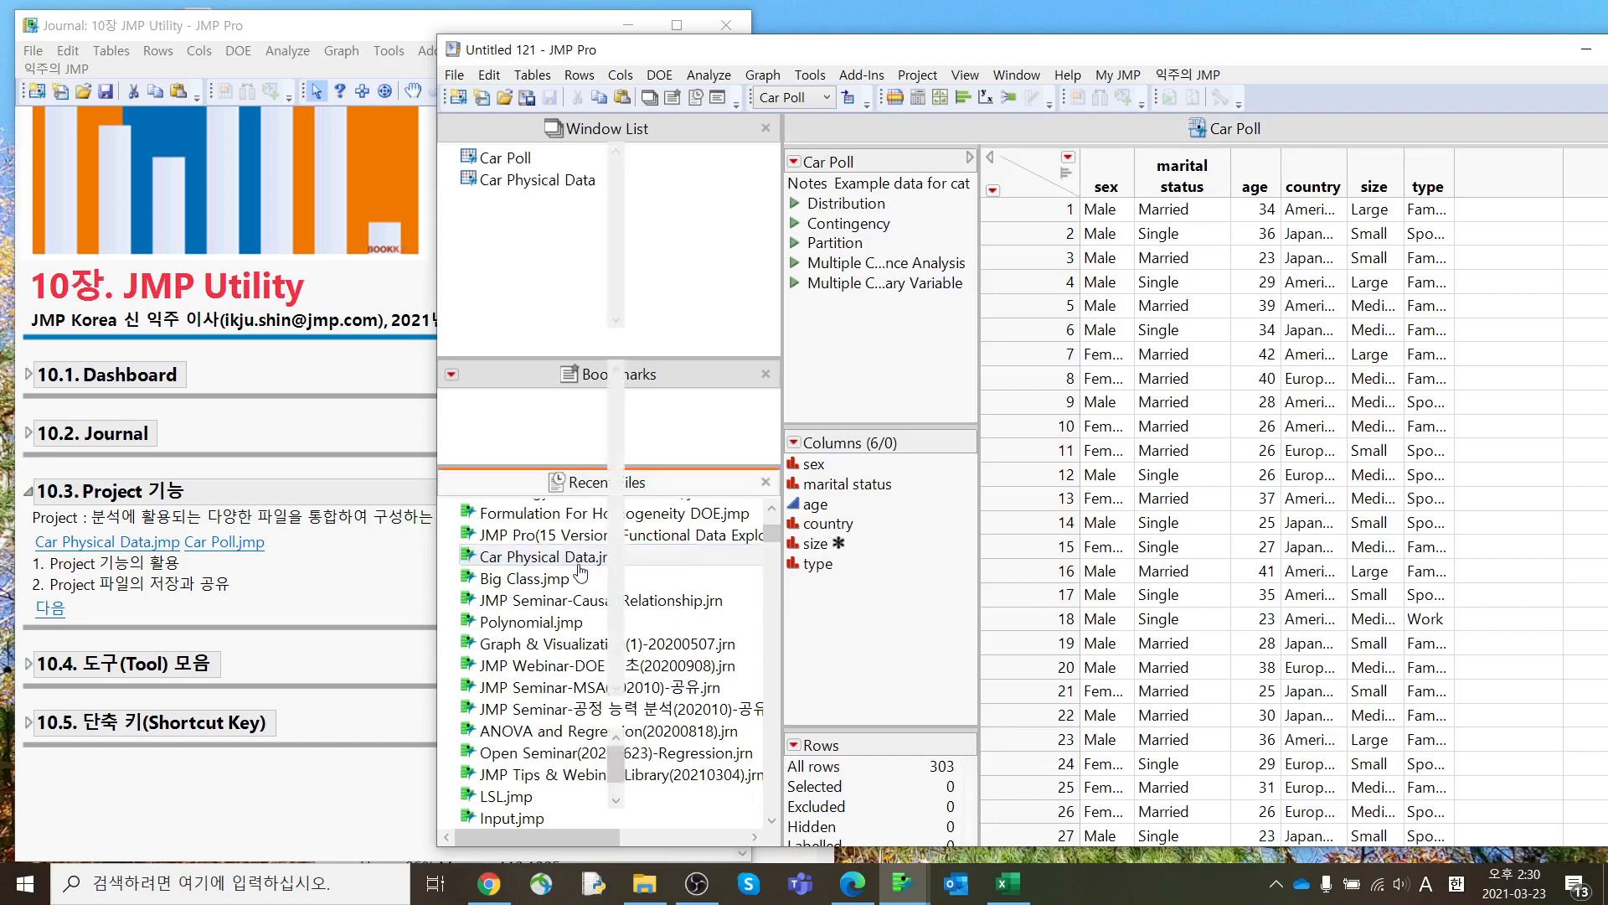
Step: Bring up the Car Physical Data table in the project and run its saved Contingency script
{"action": "left_click", "coordinate": [854, 134]}
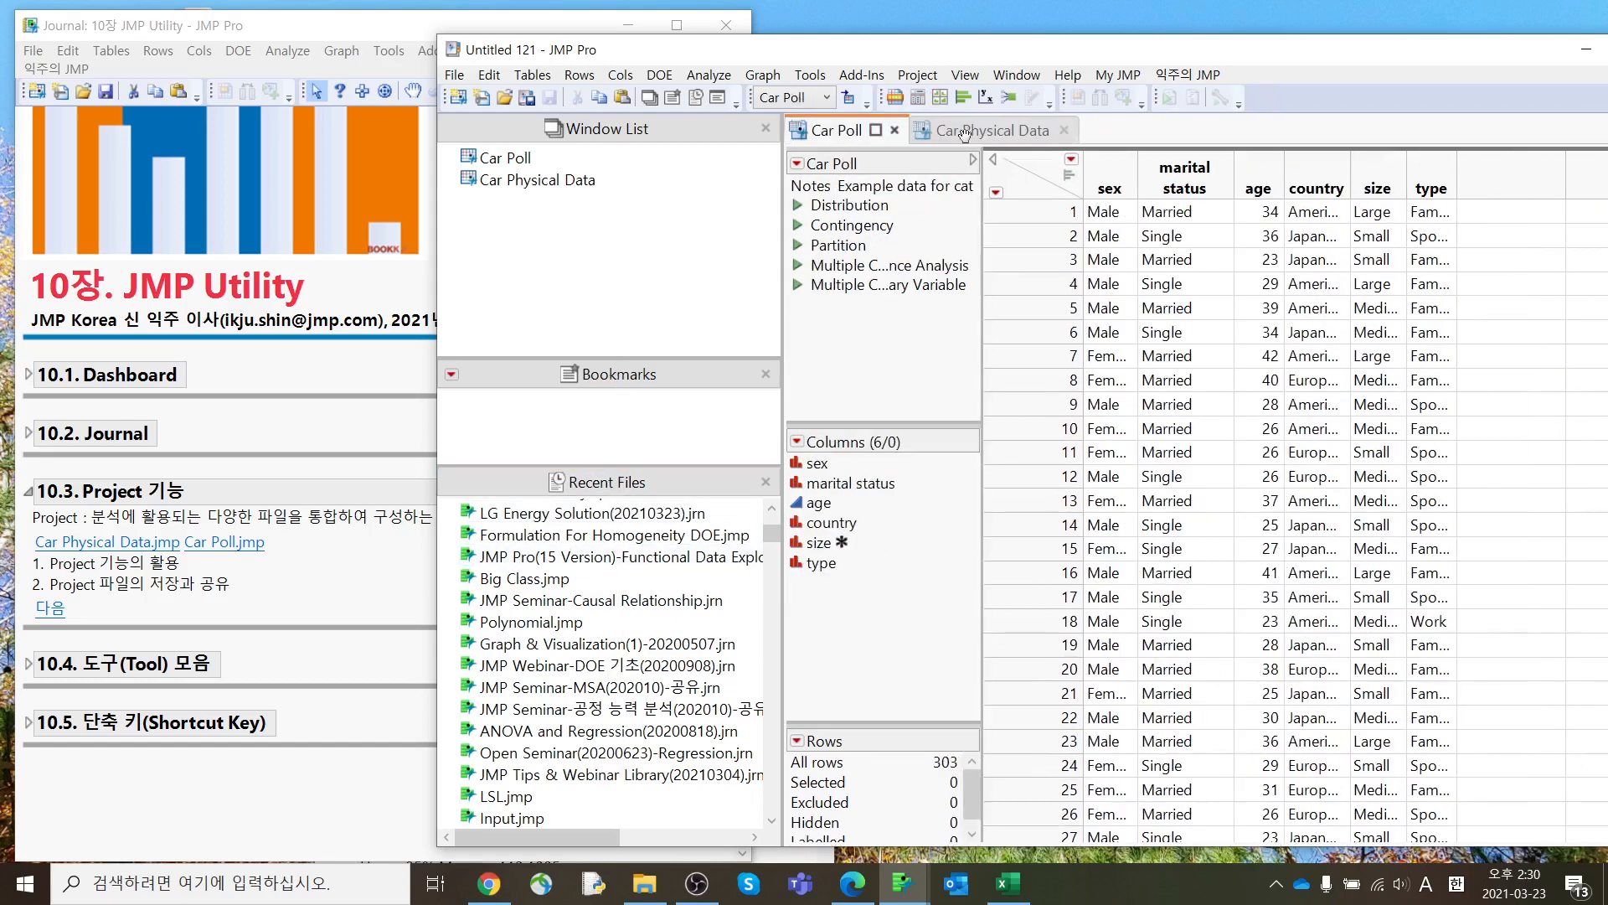
{"action": "left_click", "coordinate": [964, 131]}
{"action": "left_click_drag", "start_coordinate": [1001, 52], "coordinate": [867, 53]}
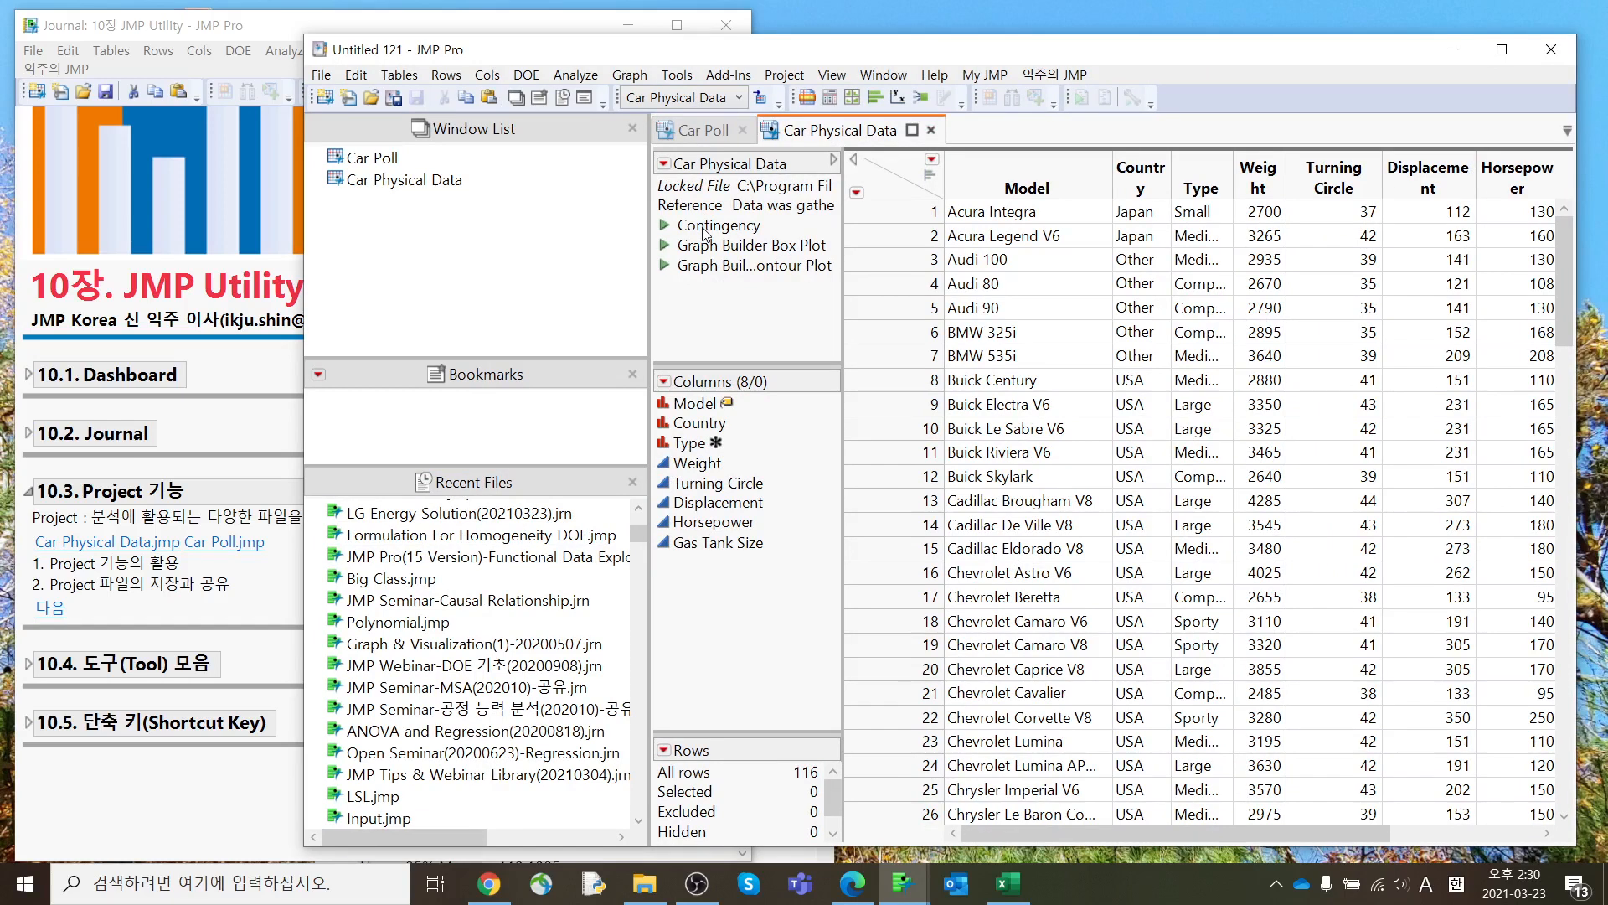
{"action": "left_click", "coordinate": [667, 226]}
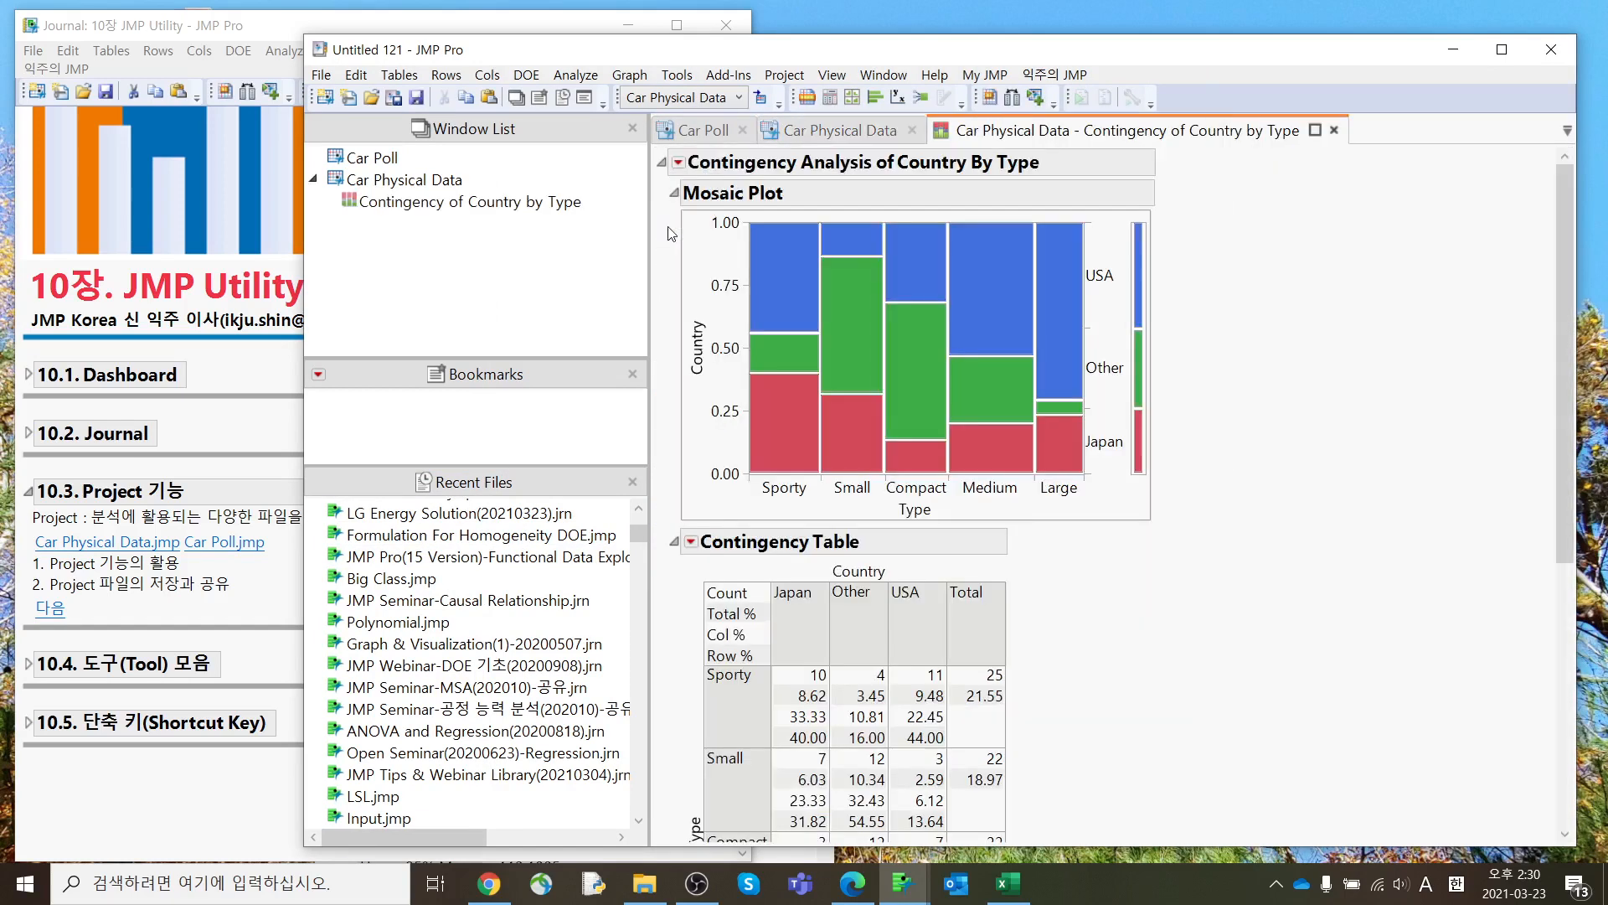
Step: View the Car Physical Data and Car Poll tables in the project, then return to the Contingency of Country by Type report
{"action": "left_click", "coordinate": [867, 131]}
{"action": "left_click", "coordinate": [728, 130]}
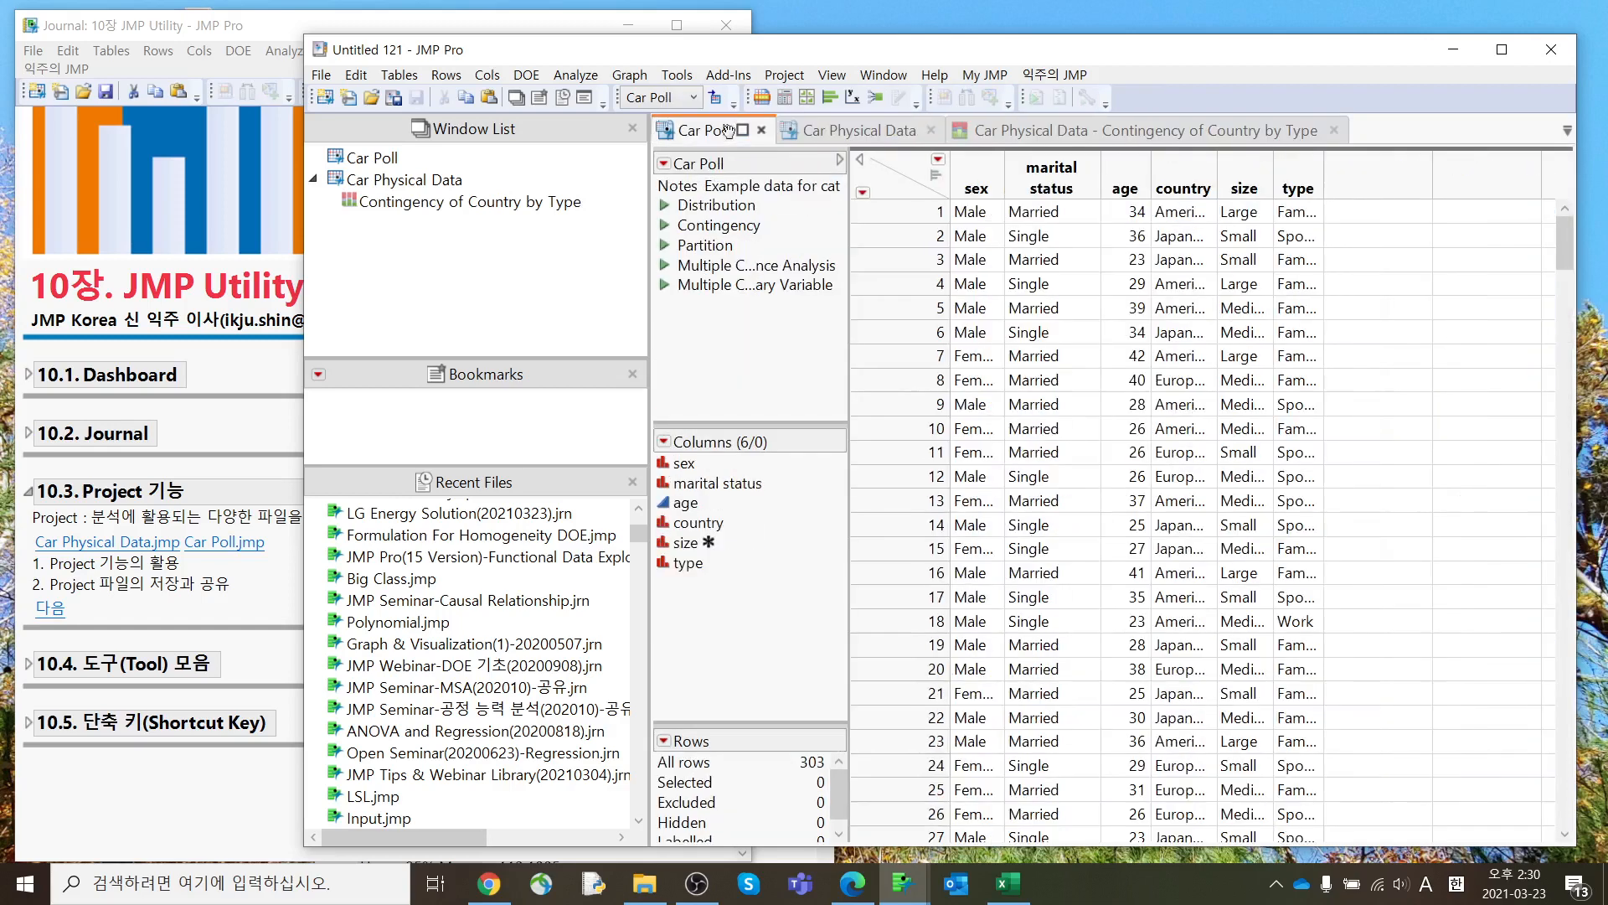
{"action": "left_click", "coordinate": [859, 130]}
{"action": "mouse_move", "coordinate": [1030, 130]}
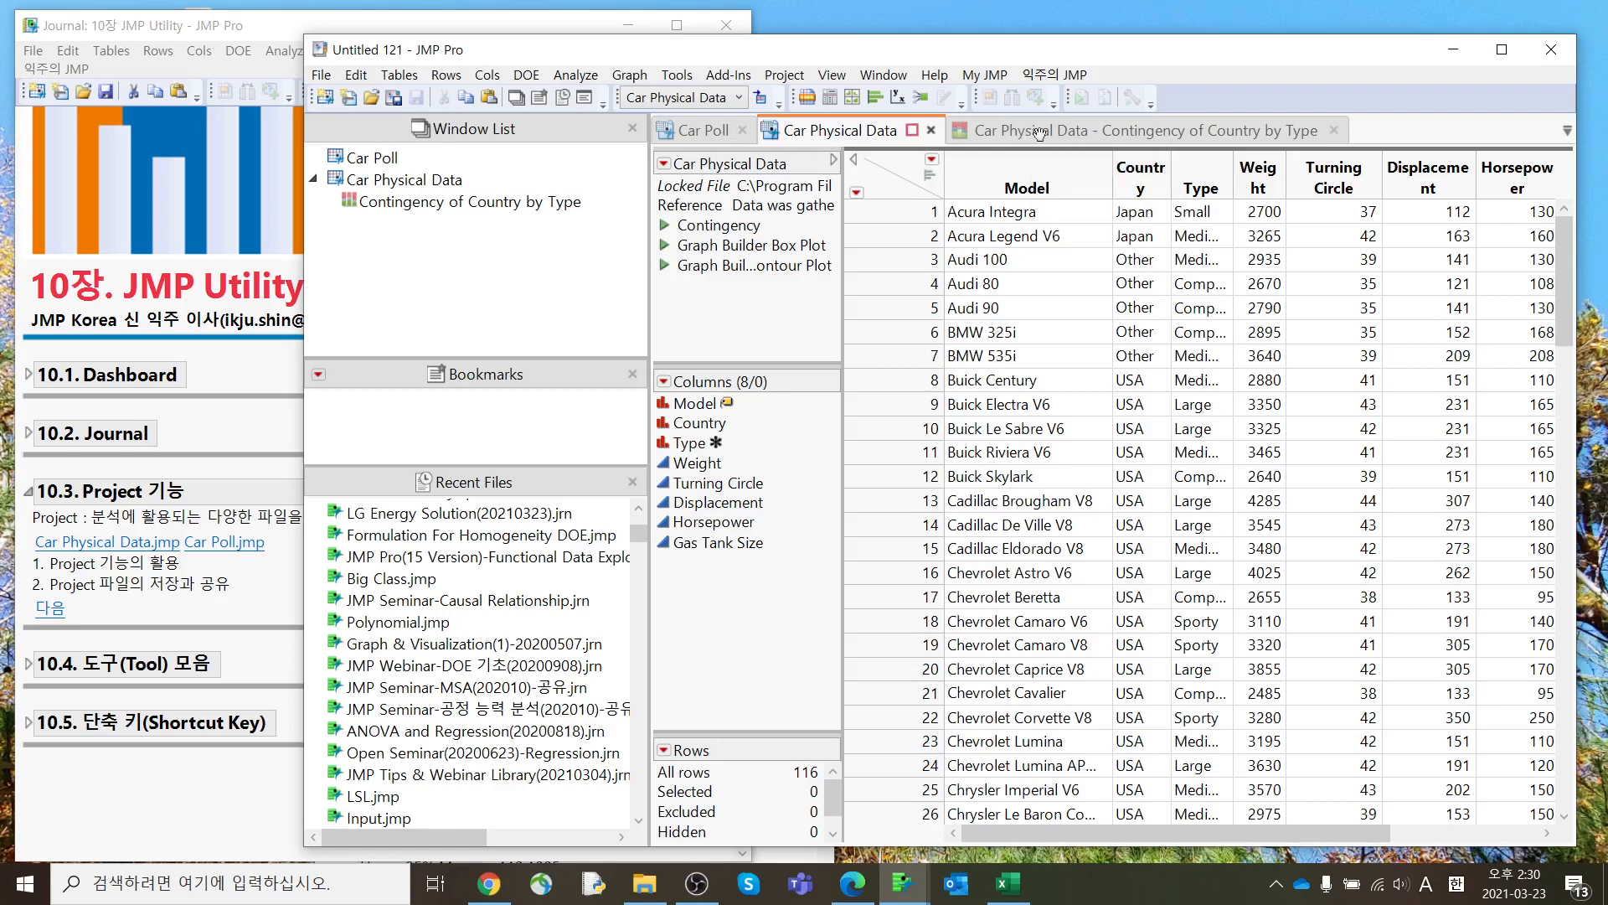
{"action": "left_click", "coordinate": [1039, 131]}
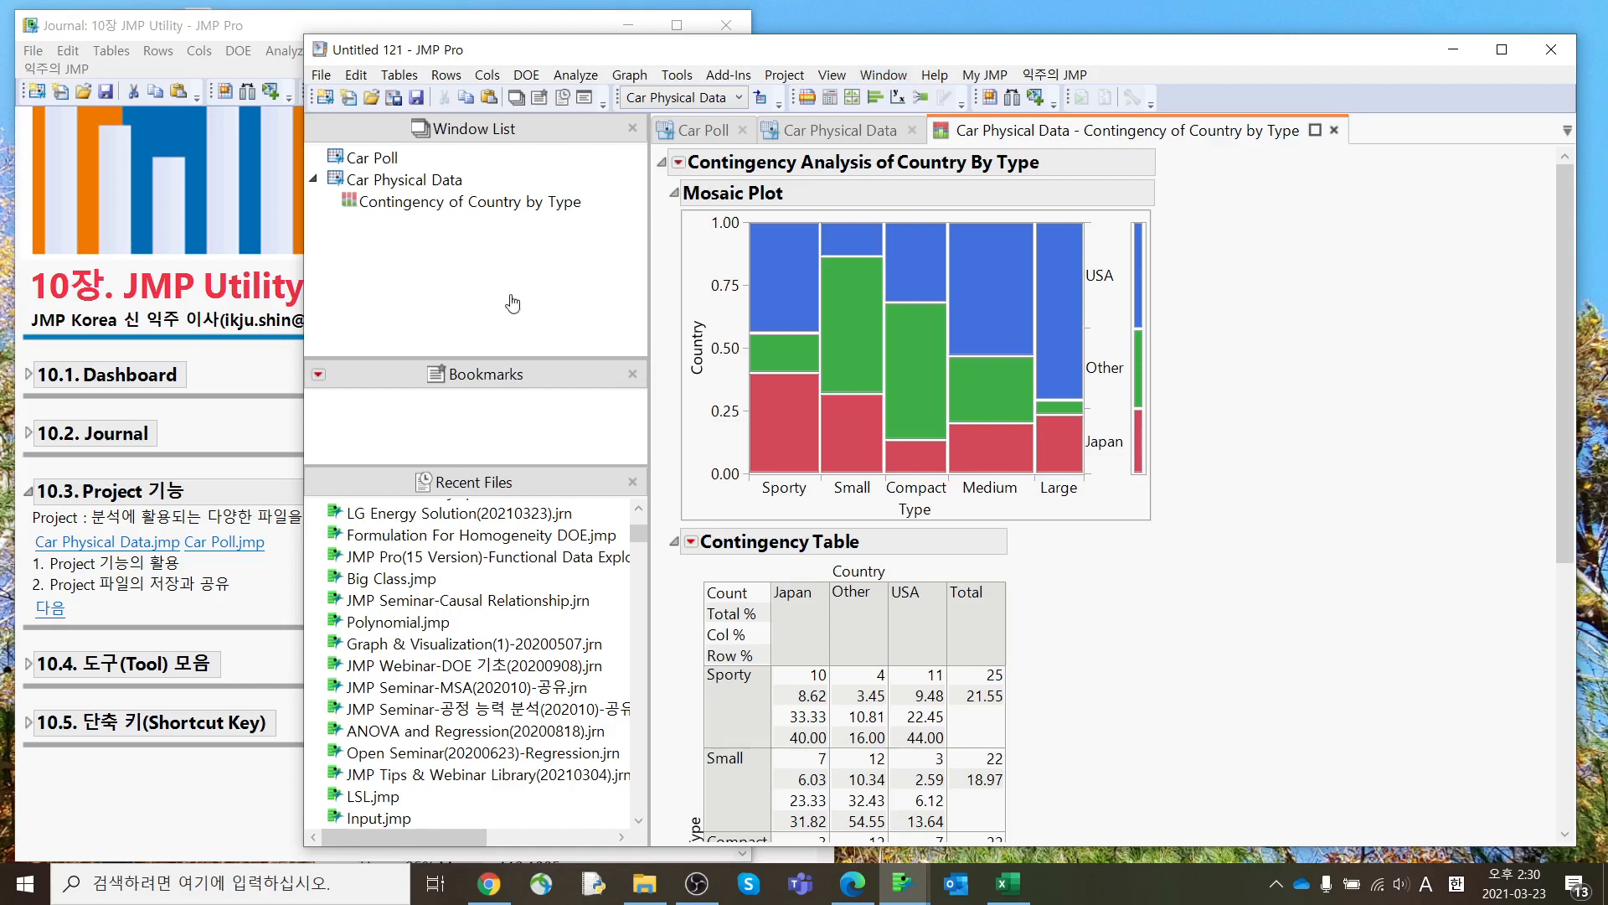
Step: Add 빅데이터시대 데이터 과학자 양성 방안.pdf from the desktop to the project's bookmarks
{"action": "left_click", "coordinate": [316, 382]}
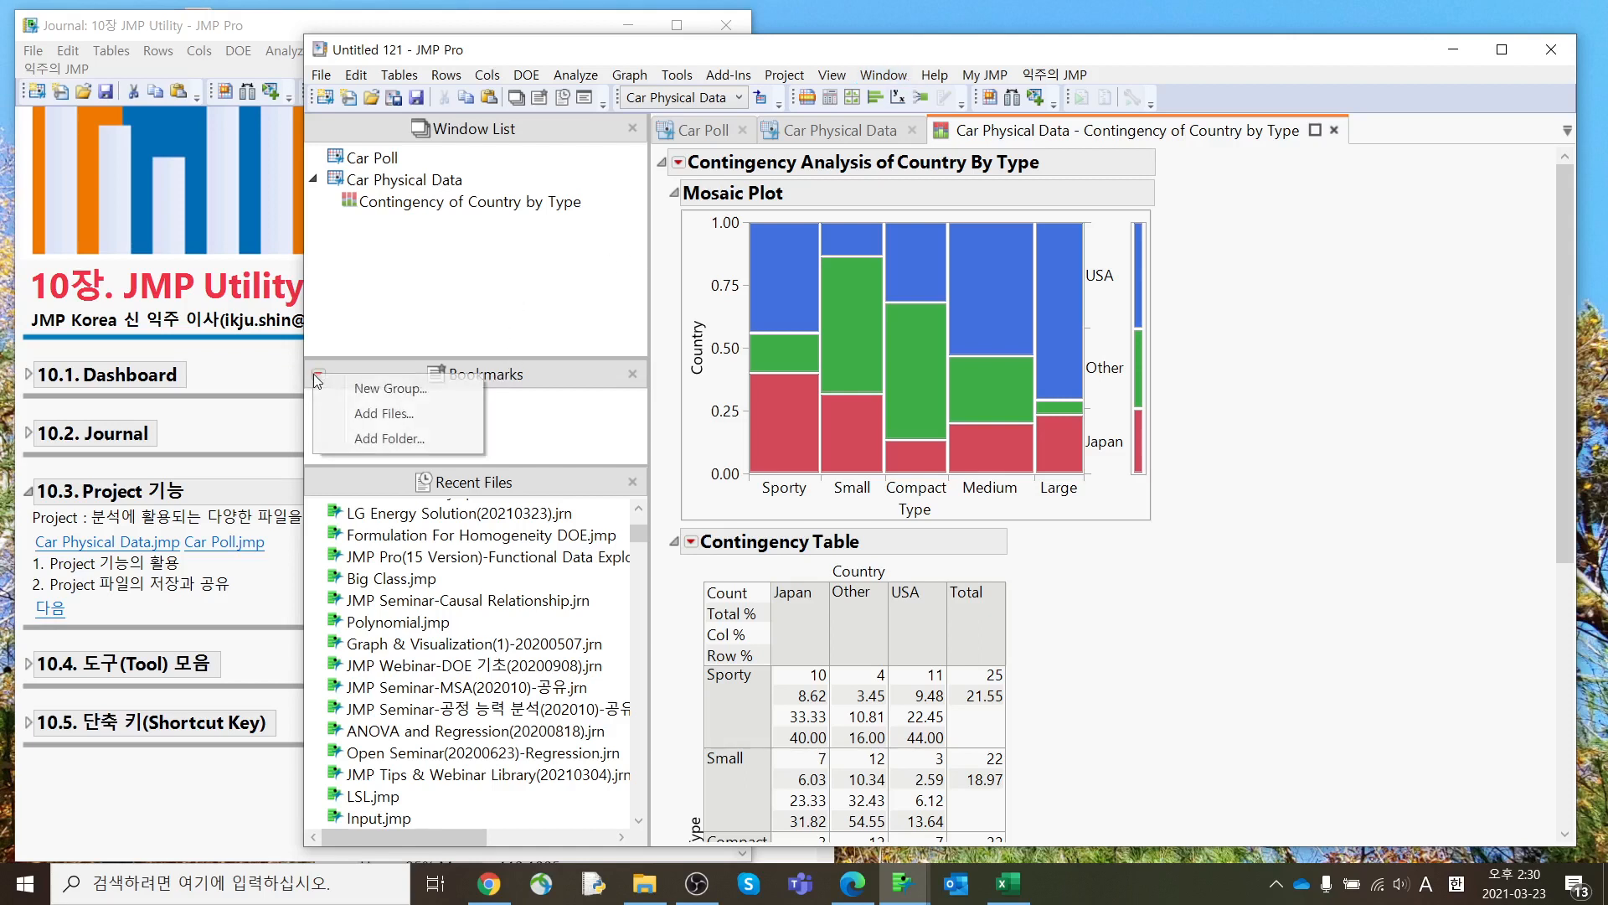
{"action": "left_click", "coordinate": [332, 412]}
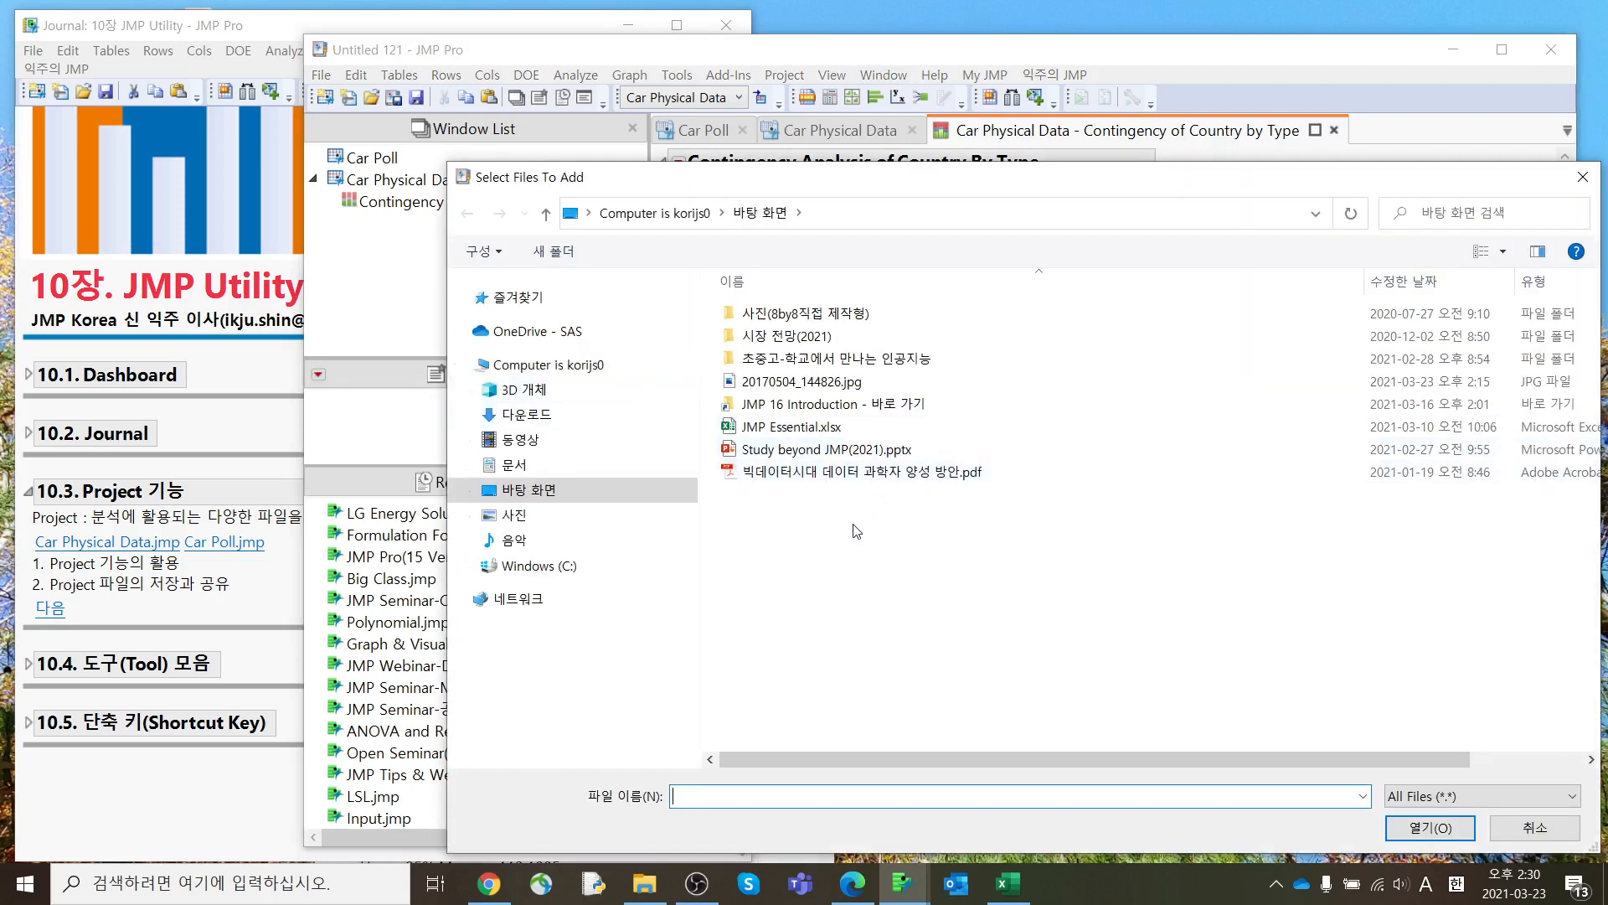
{"action": "left_click", "coordinate": [854, 476]}
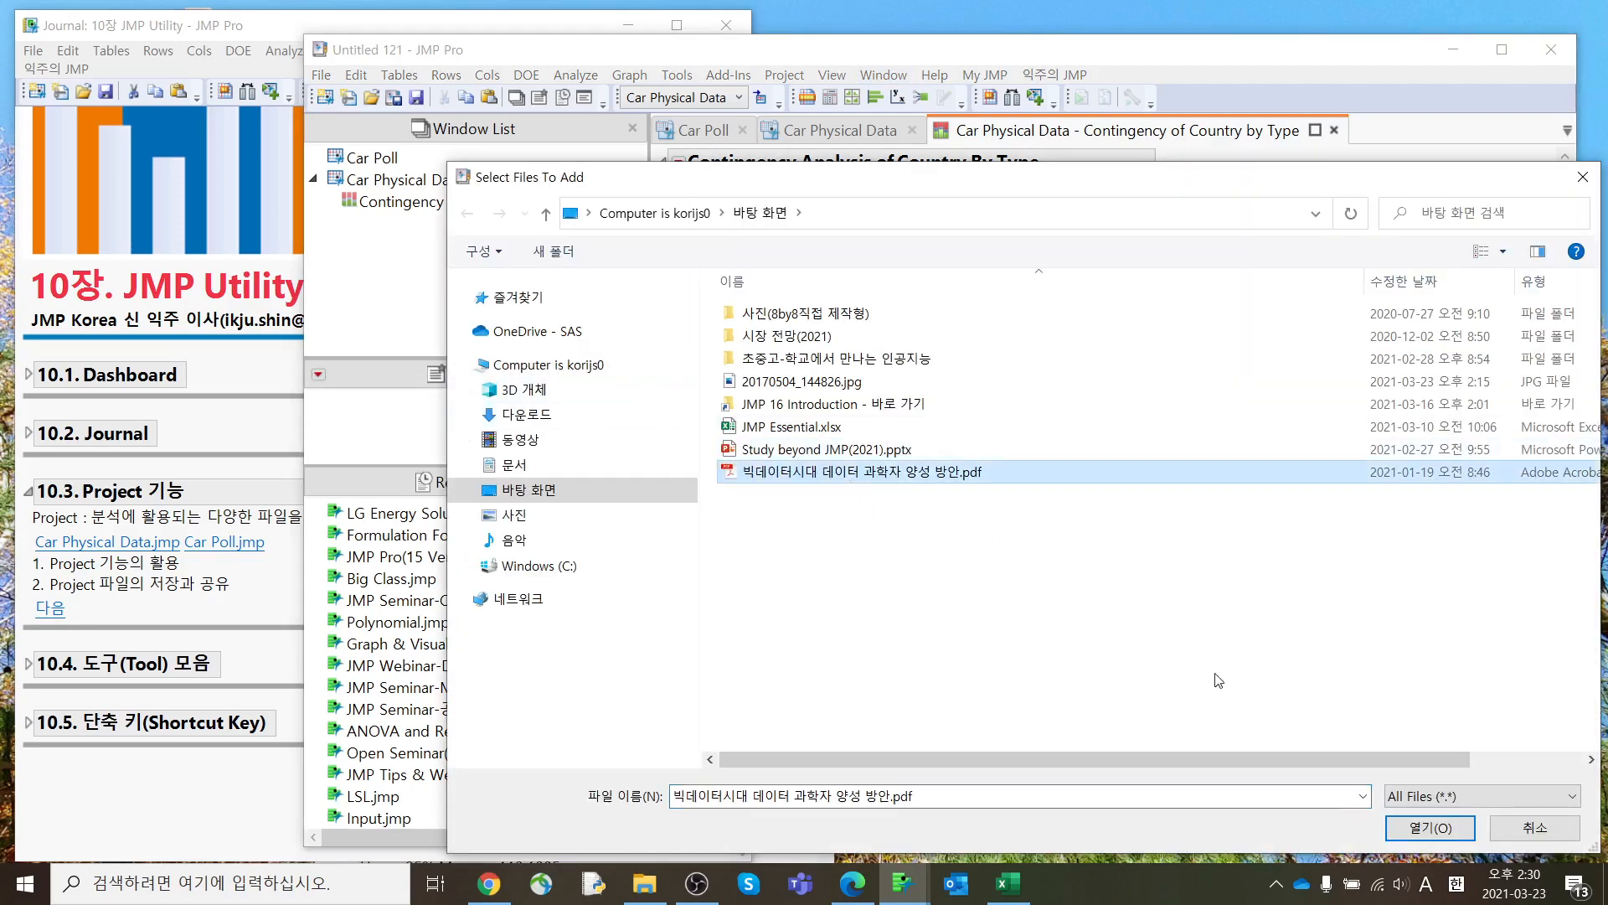
{"action": "left_click", "coordinate": [1433, 828]}
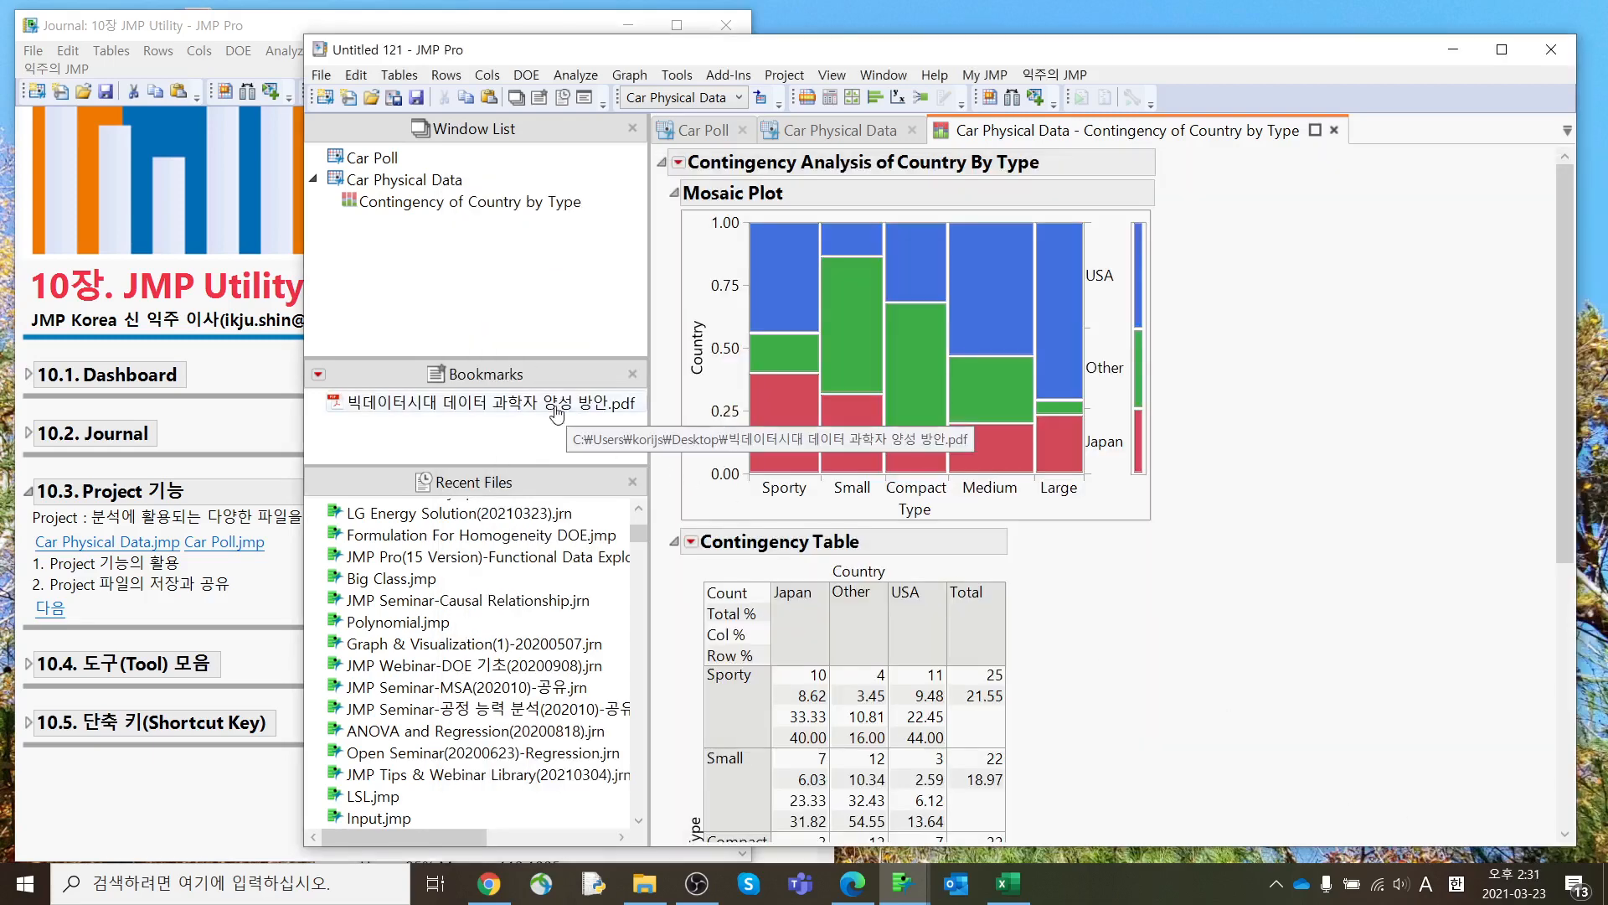
Step: Close the project without saving its changes and advance the journal to section 10.4. 도구(Tool) 모음
{"action": "mouse_move", "coordinate": [568, 63]}
{"action": "left_mouse_down"}
{"action": "mouse_move", "coordinate": [572, 25]}
{"action": "mouse_move", "coordinate": [572, 49]}
{"action": "left_mouse_up"}
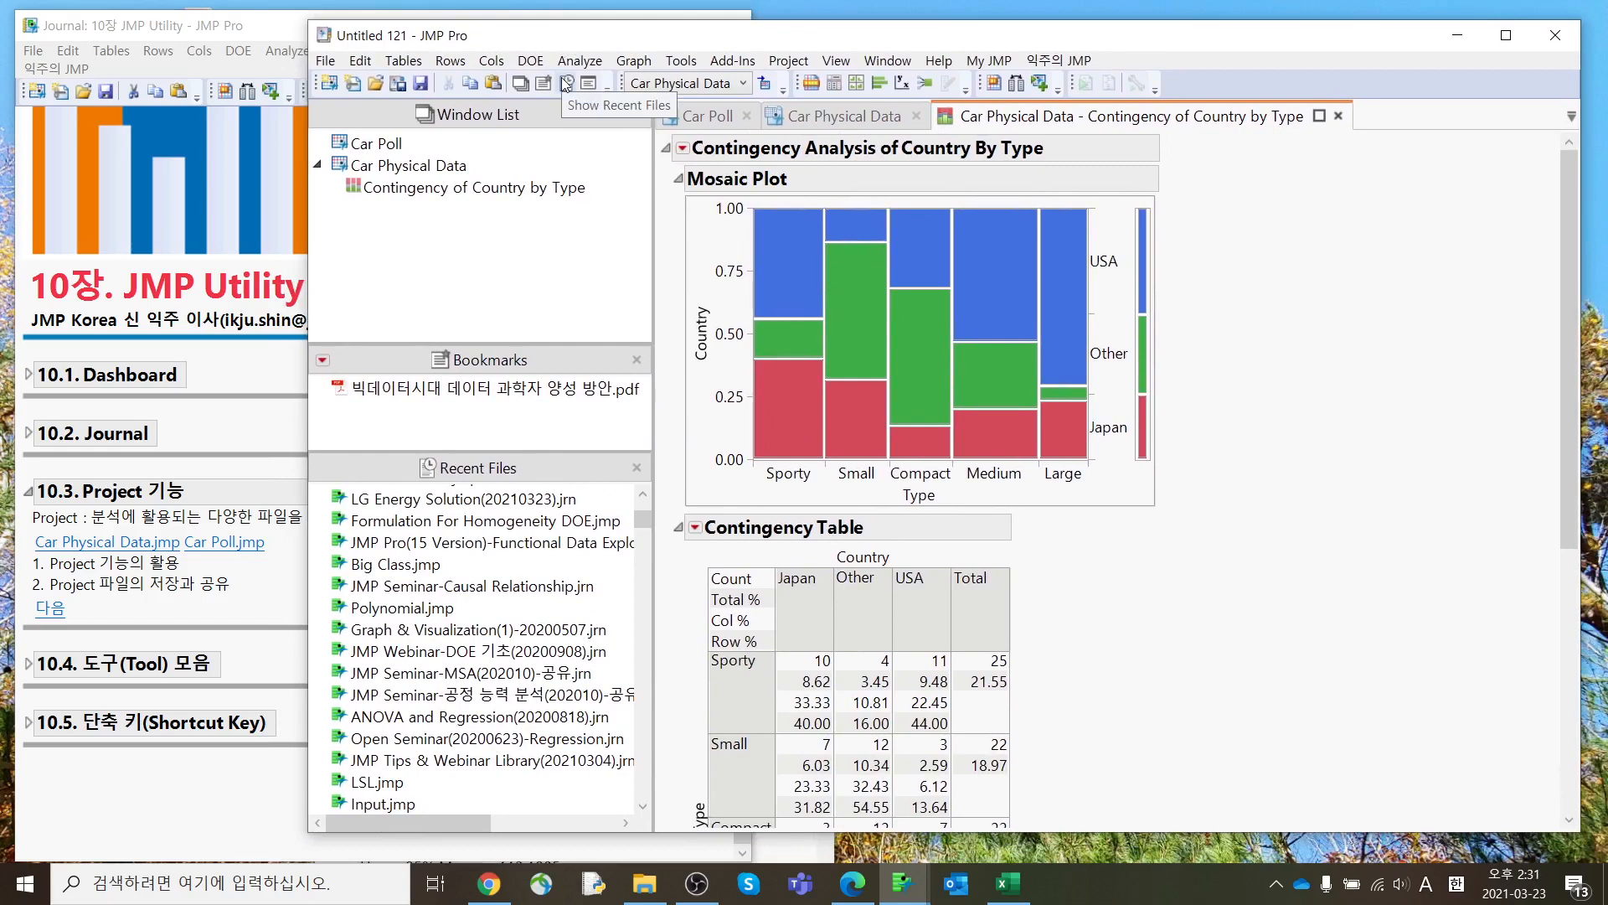
{"action": "left_click", "coordinate": [1555, 35]}
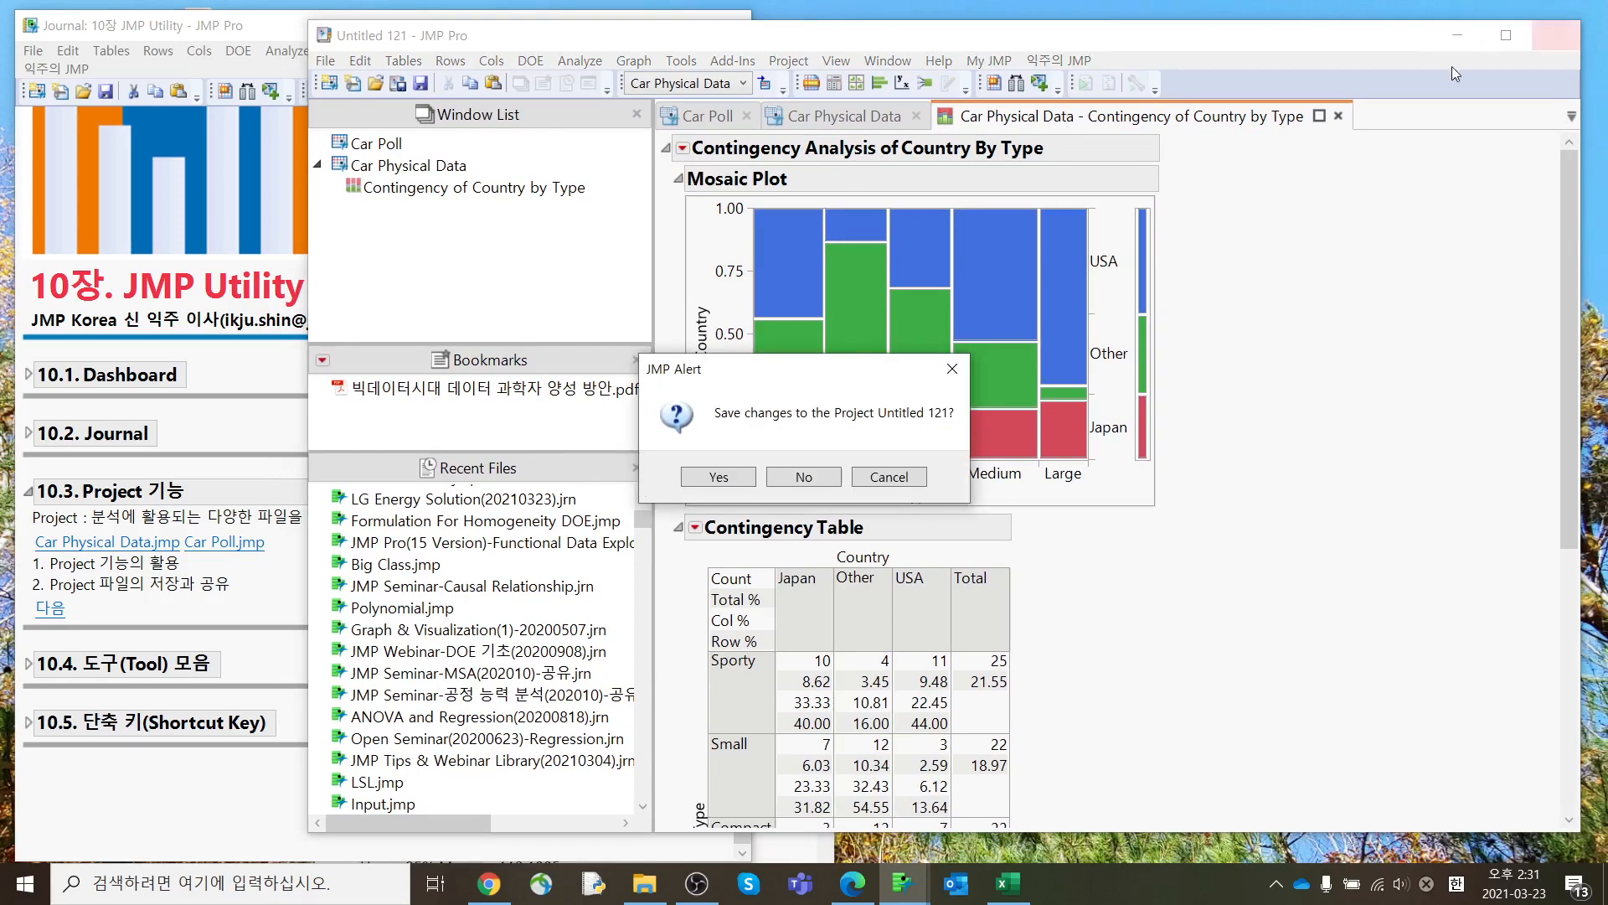
{"action": "left_click", "coordinate": [814, 473]}
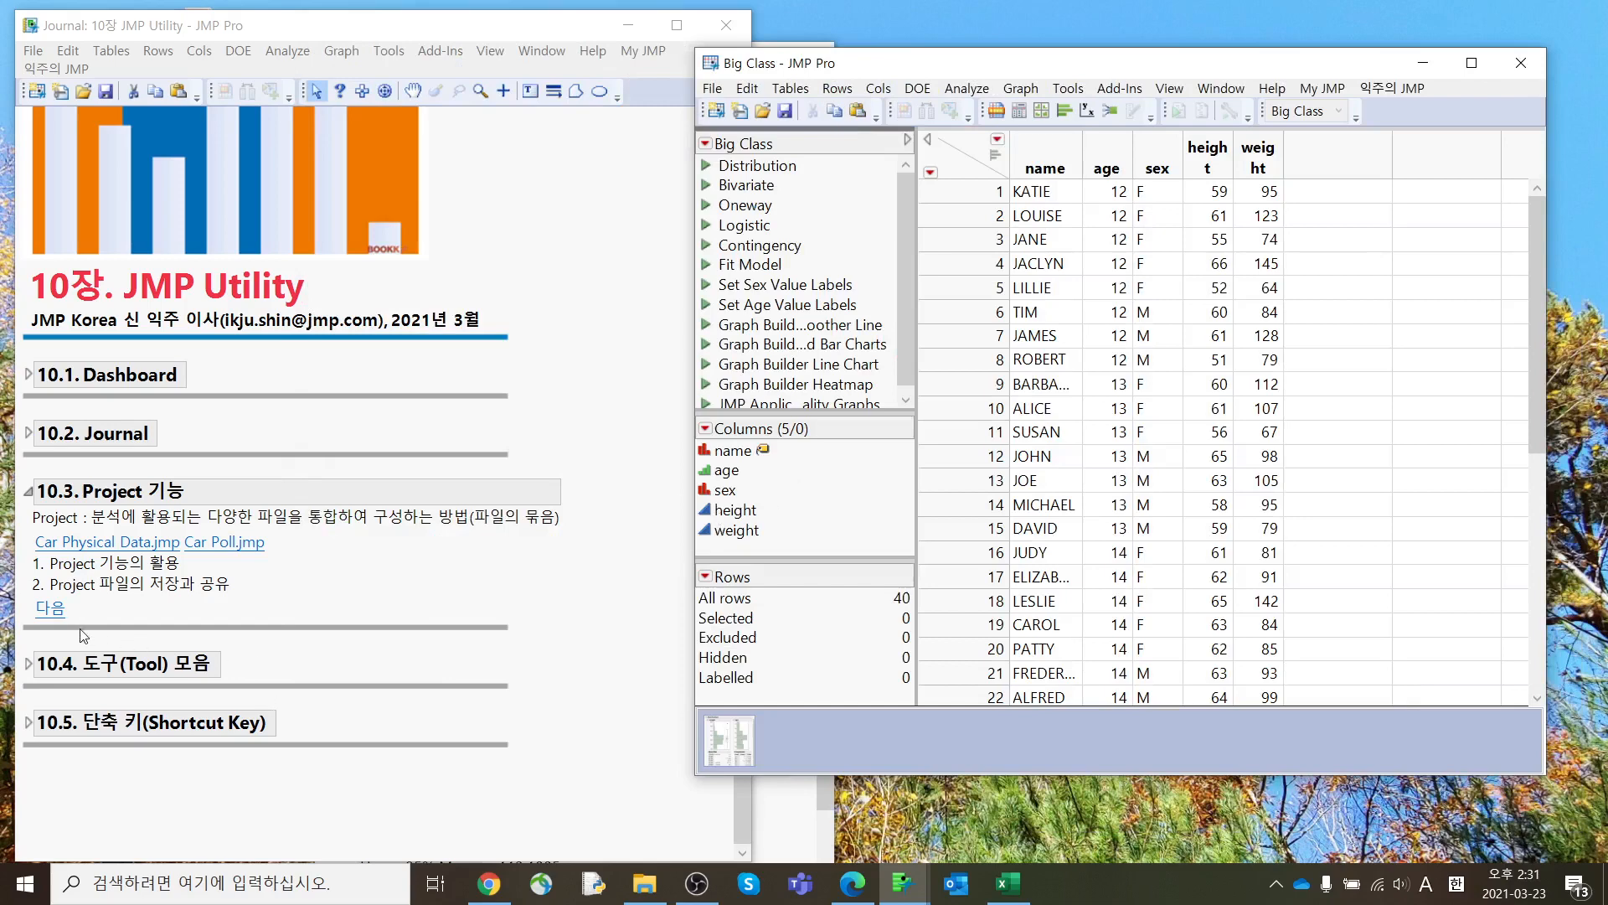
{"action": "left_click", "coordinate": [52, 620]}
{"action": "left_click", "coordinate": [52, 620]}
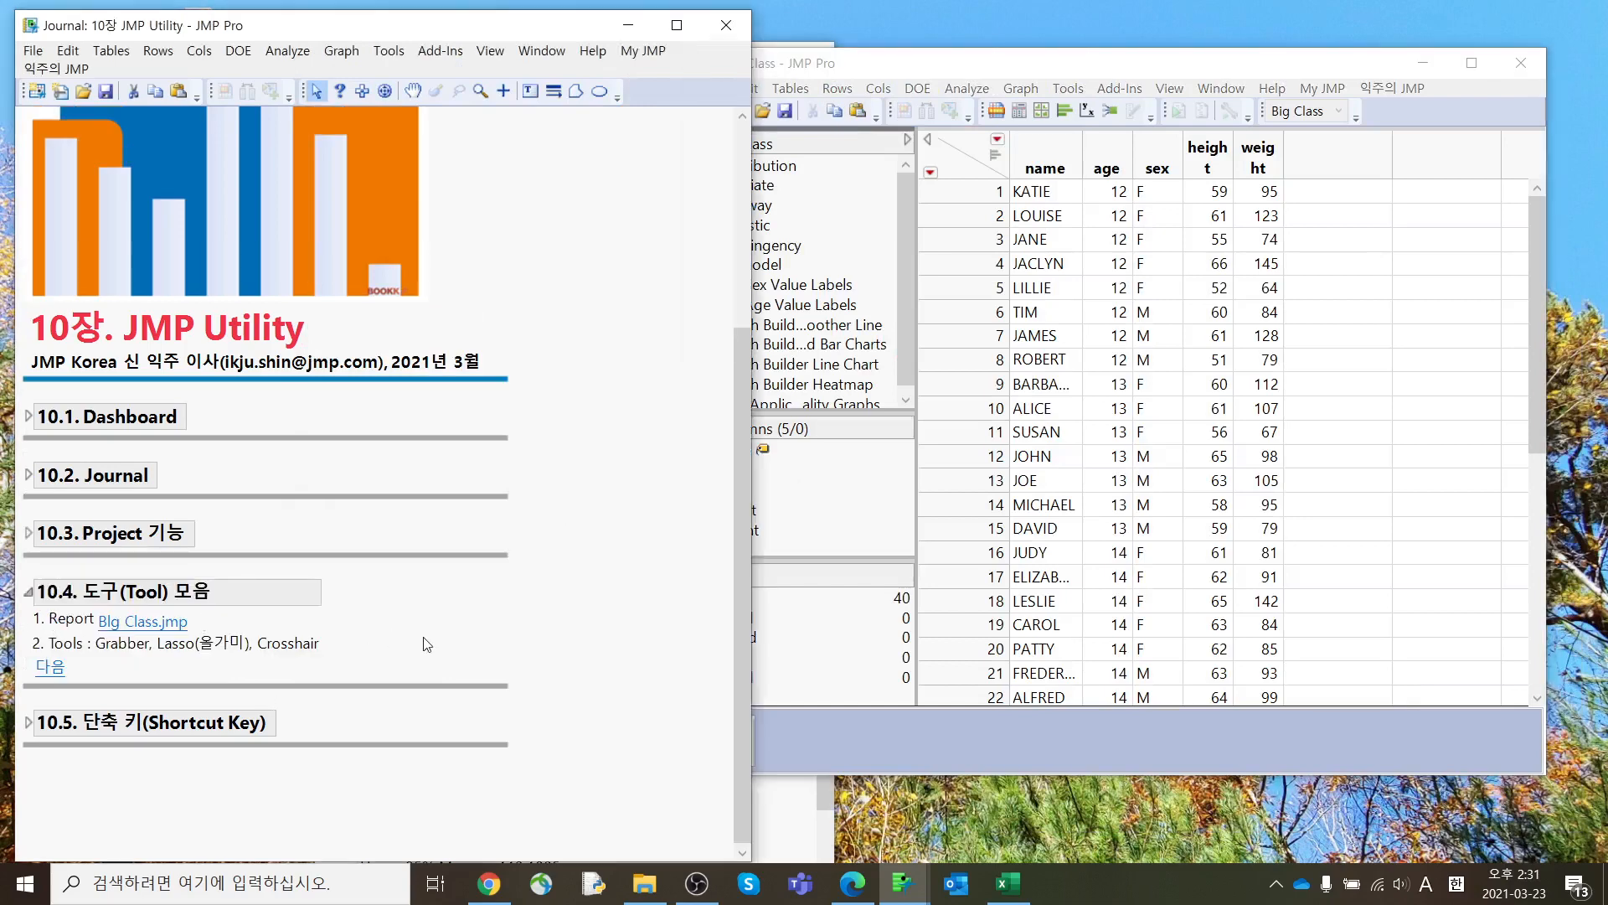
Step: Examine the tools available in the journal window and the list of toolbars that can be shown
{"action": "mouse_move", "coordinate": [429, 630]}
{"action": "left_mouse_down"}
{"action": "mouse_move", "coordinate": [168, 576]}
{"action": "mouse_move", "coordinate": [99, 666]}
{"action": "mouse_move", "coordinate": [454, 650]}
{"action": "left_mouse_up"}
{"action": "left_click_drag", "start_coordinate": [456, 30], "coordinate": [497, 34]}
{"action": "left_click", "coordinate": [430, 55]}
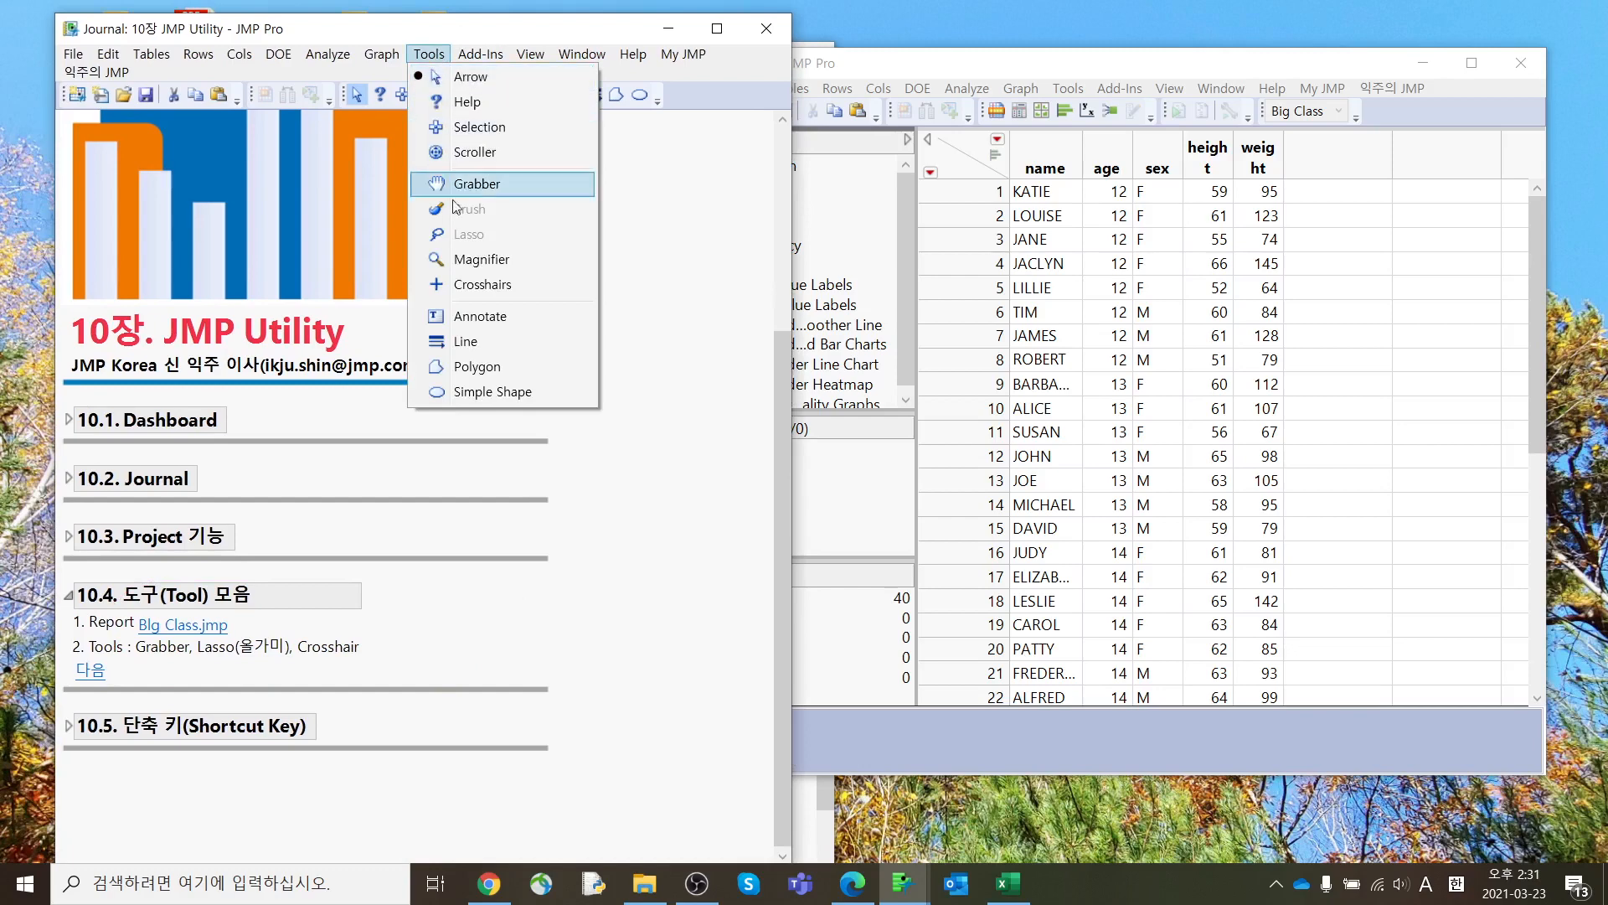
{"action": "left_click", "coordinate": [659, 160]}
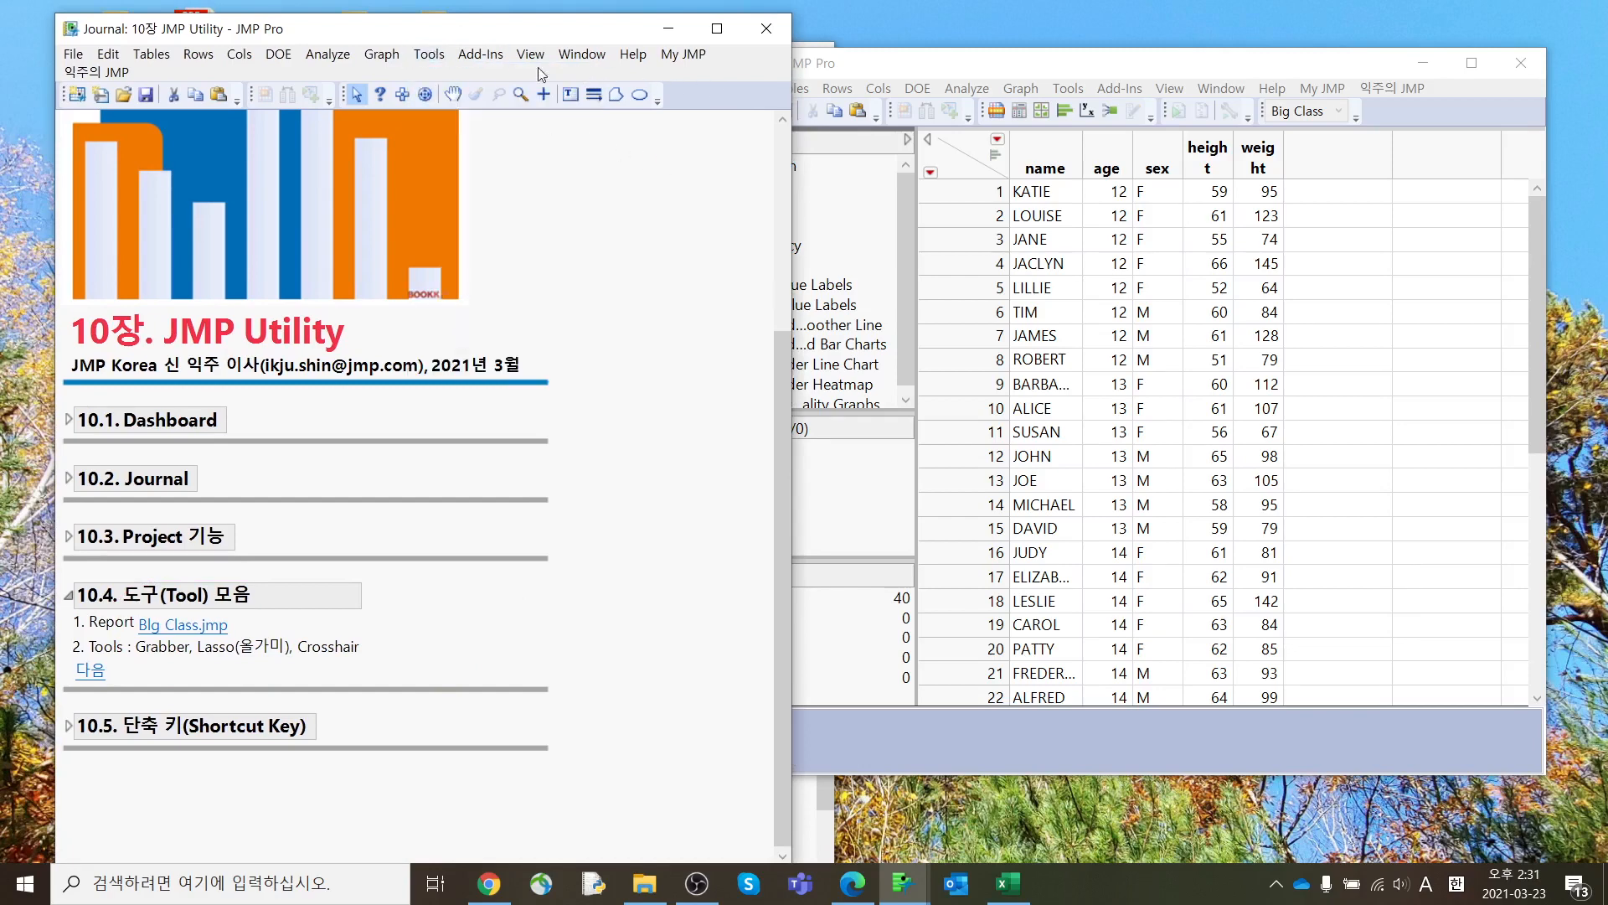
{"action": "right_click", "coordinate": [675, 97]}
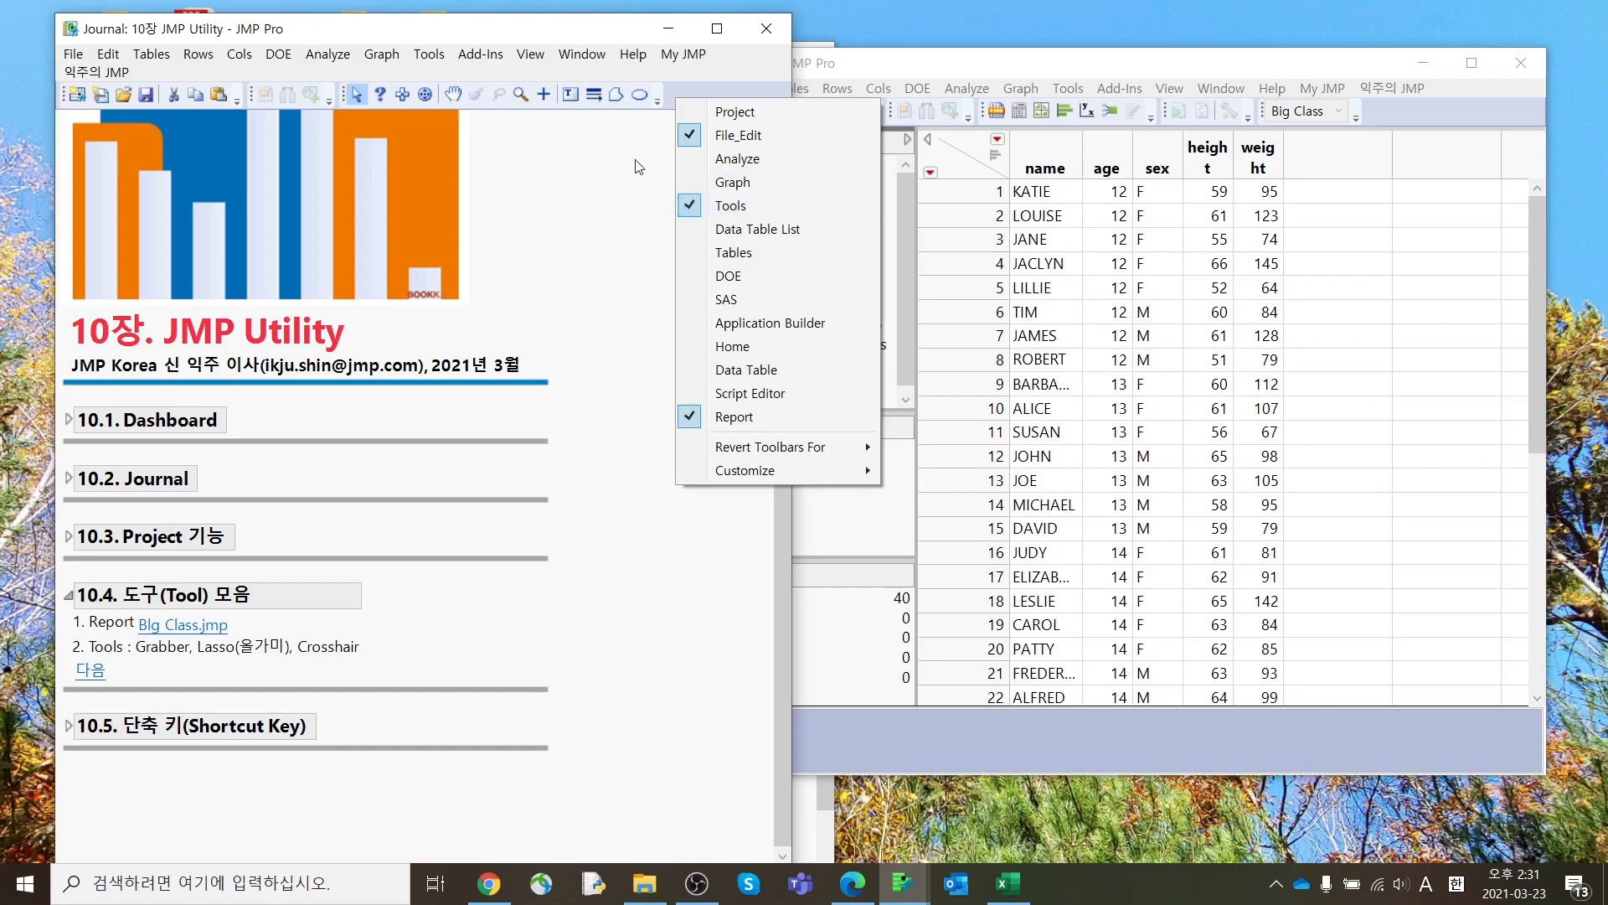
{"action": "left_click", "coordinate": [423, 56]}
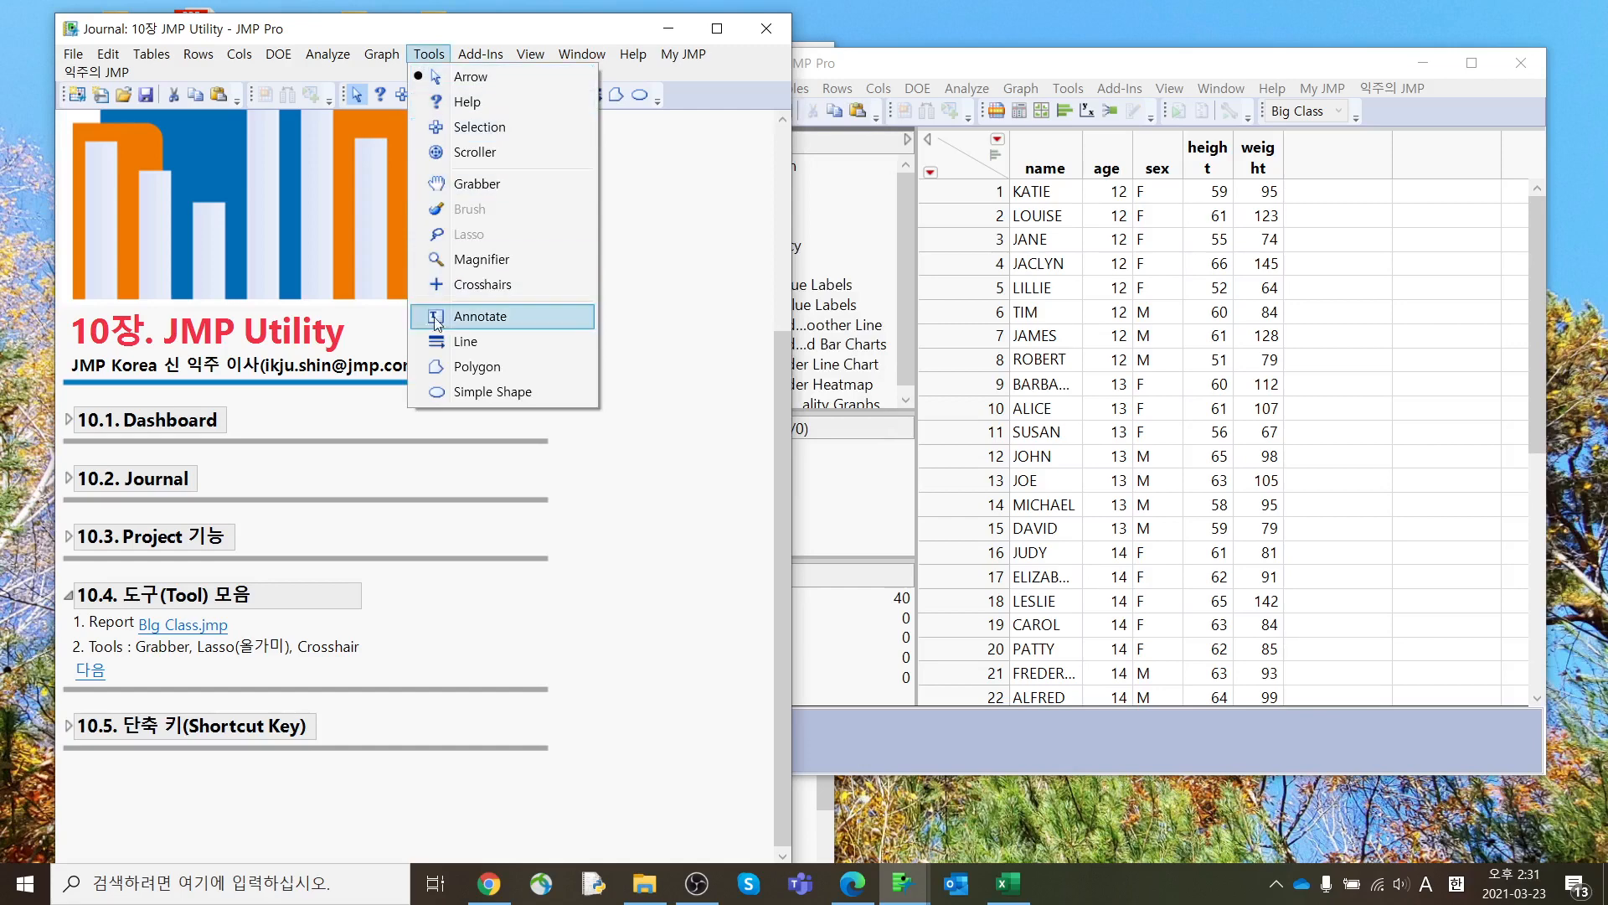
{"action": "left_click", "coordinate": [459, 663]}
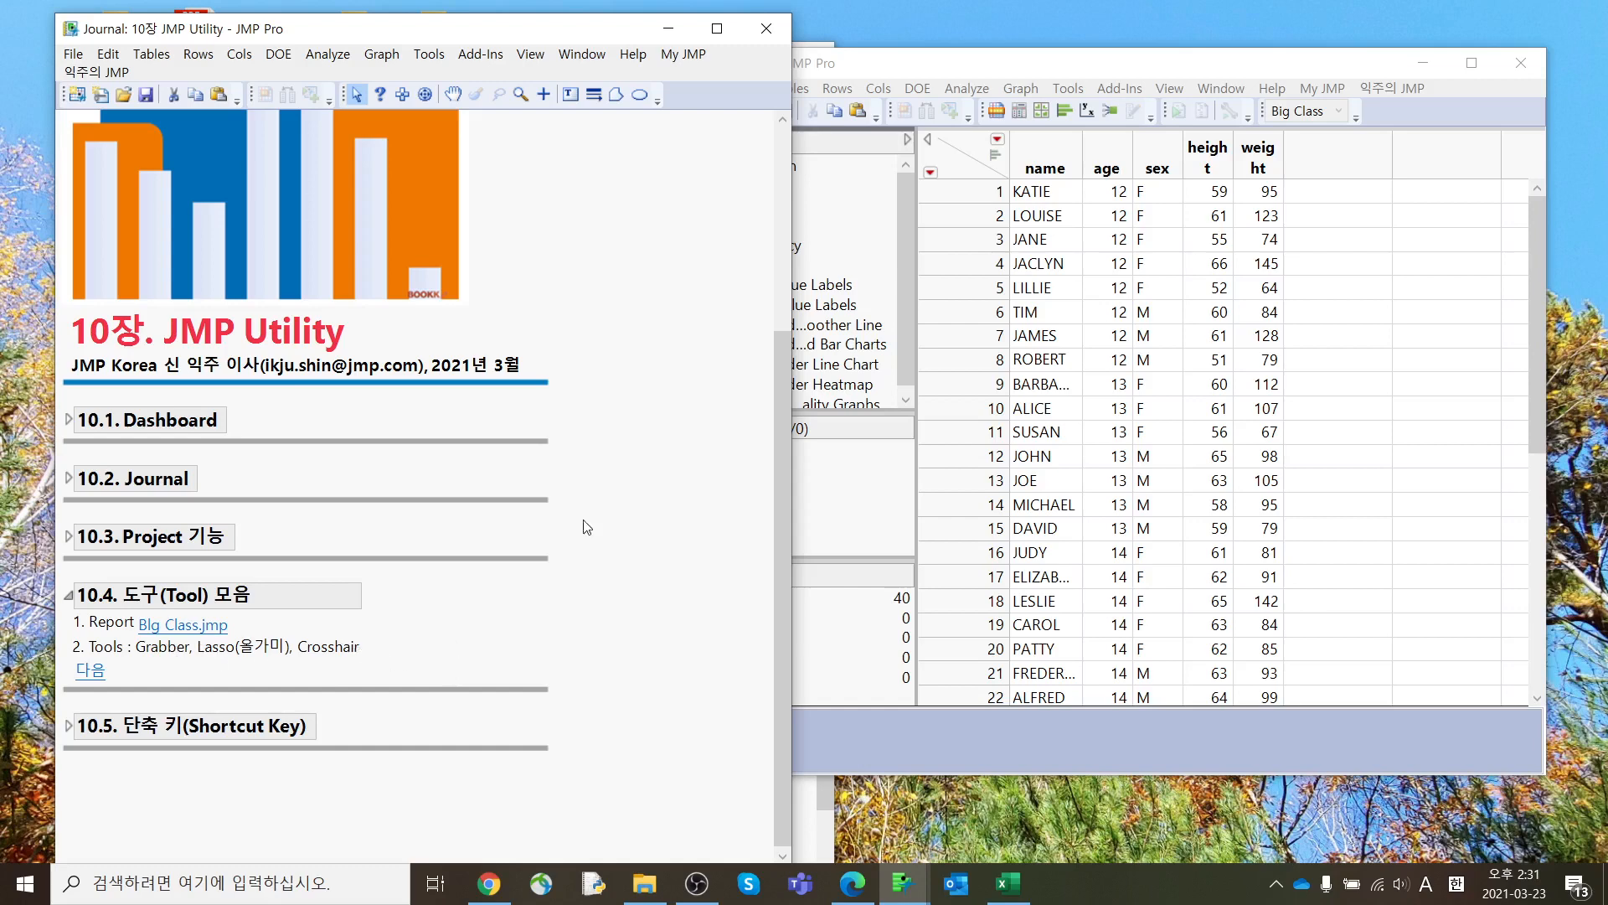
Step: Run Big Class's saved Distribution script and stack the weight and age distributions in a horizontal layout
{"action": "left_click_drag", "start_coordinate": [906, 67], "coordinate": [843, 60]}
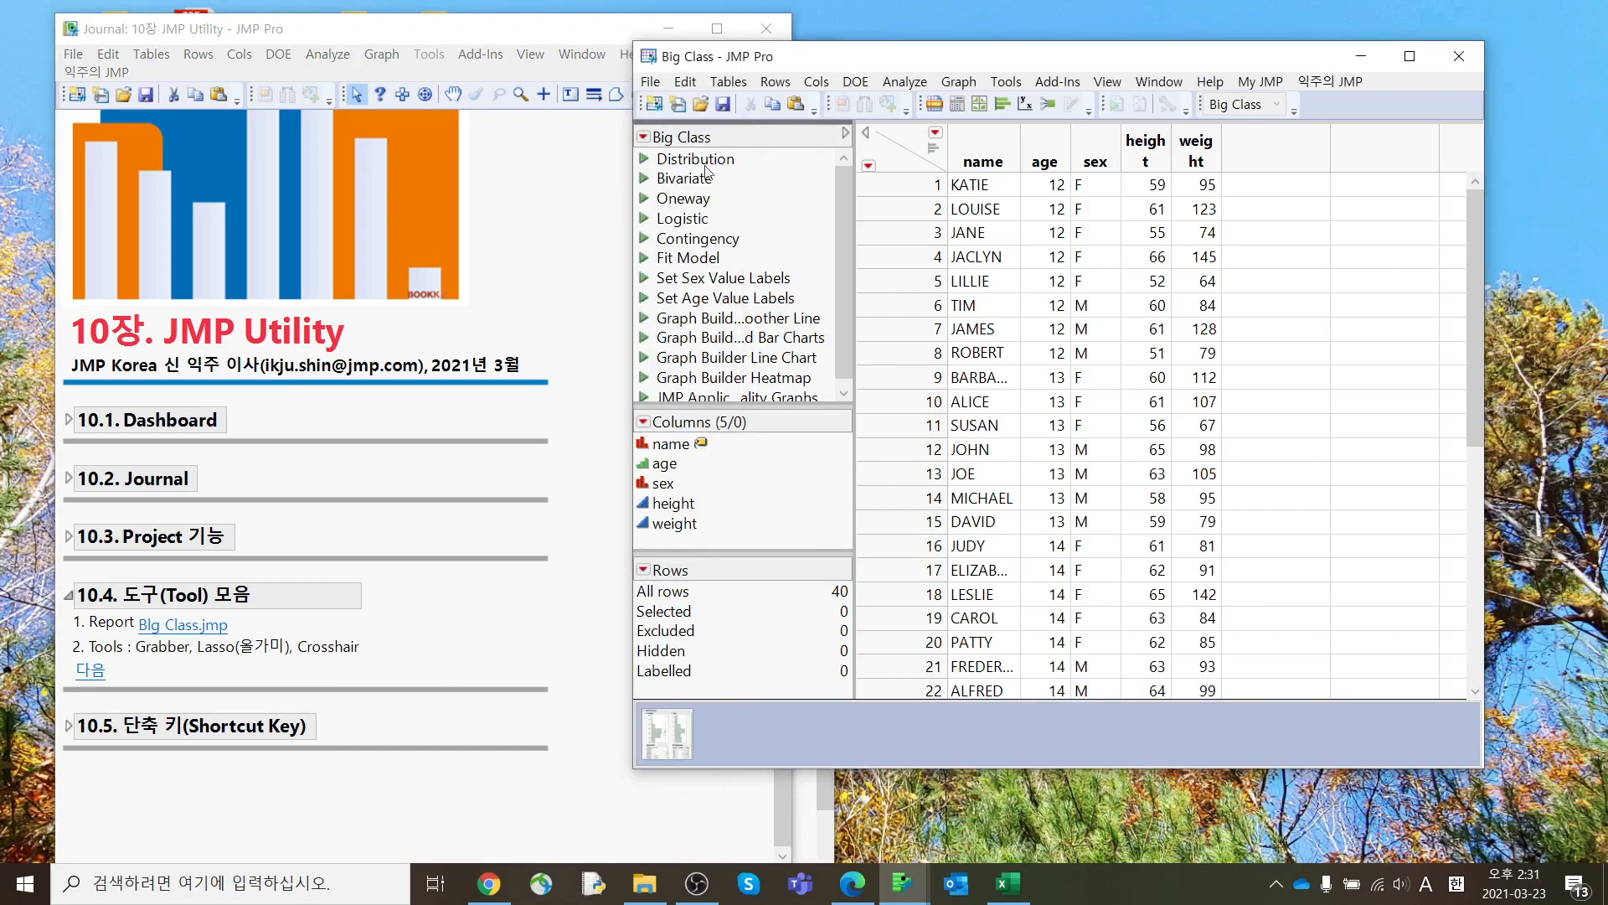
{"action": "left_click", "coordinate": [642, 162]}
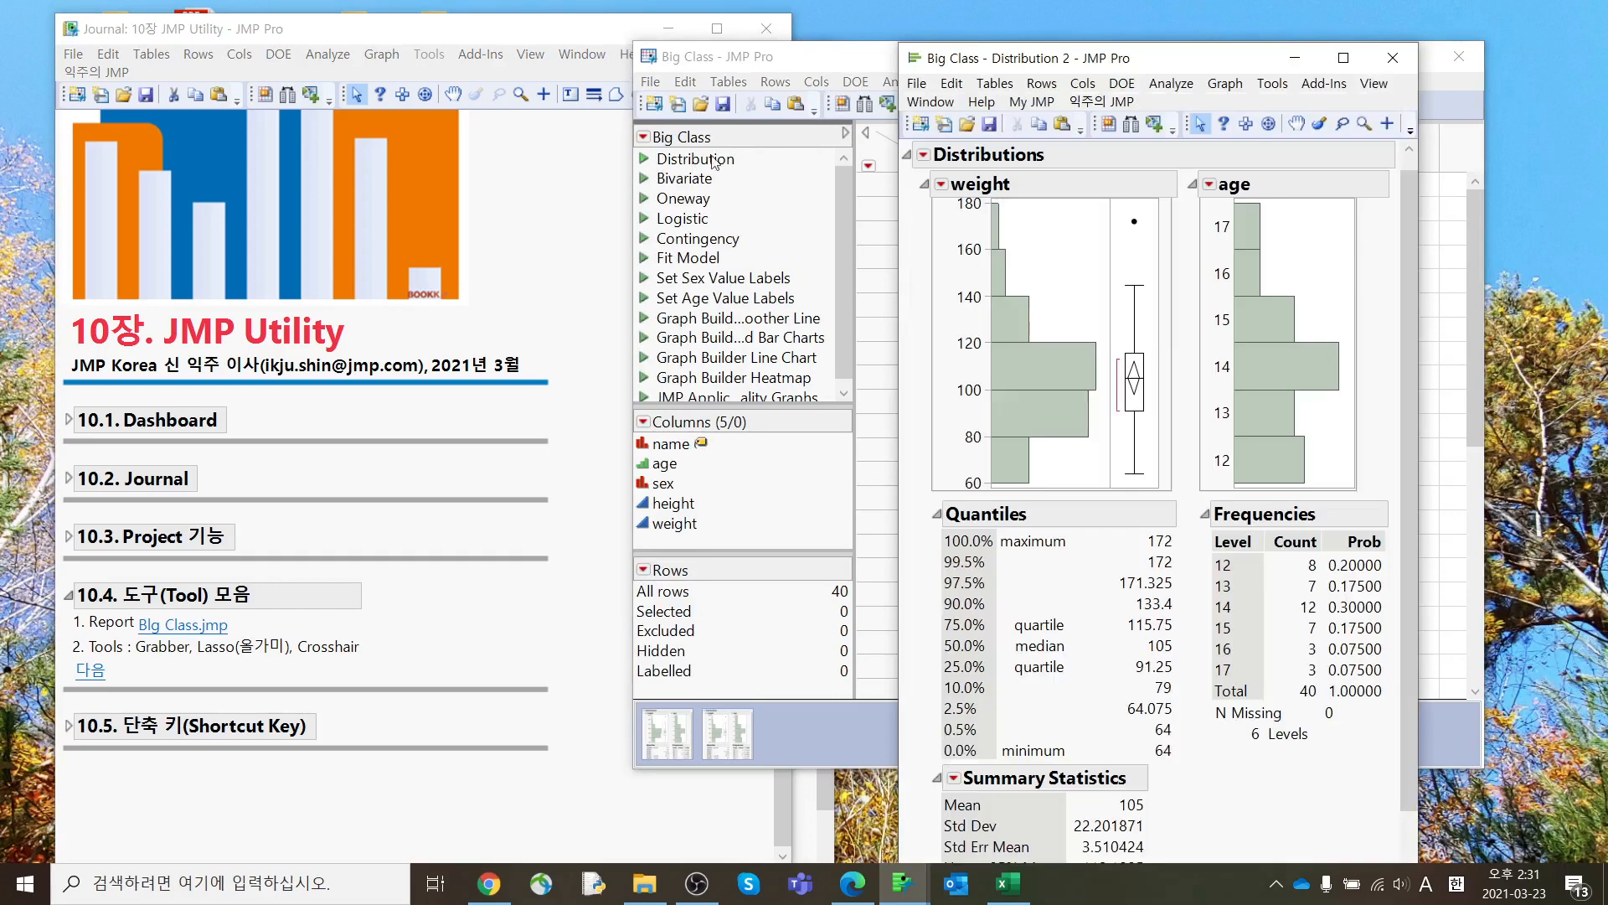
{"action": "left_click_drag", "start_coordinate": [1027, 72], "coordinate": [779, 98]}
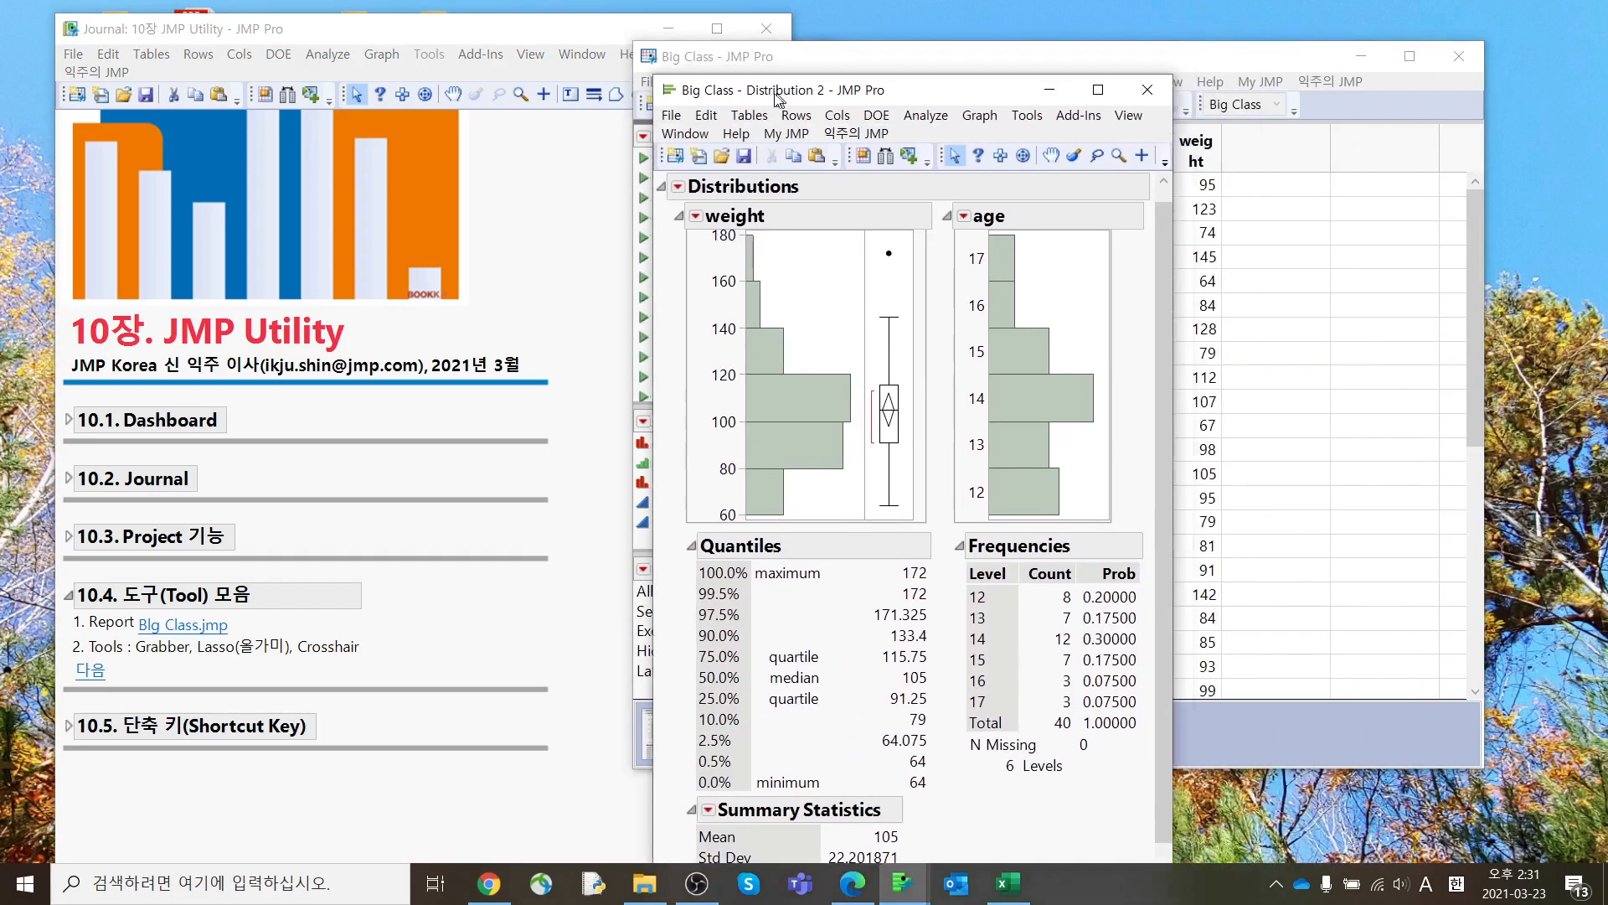
{"action": "left_click", "coordinate": [678, 186]}
{"action": "left_click", "coordinate": [737, 233]}
{"action": "left_click_drag", "start_coordinate": [883, 100], "coordinate": [777, 96]}
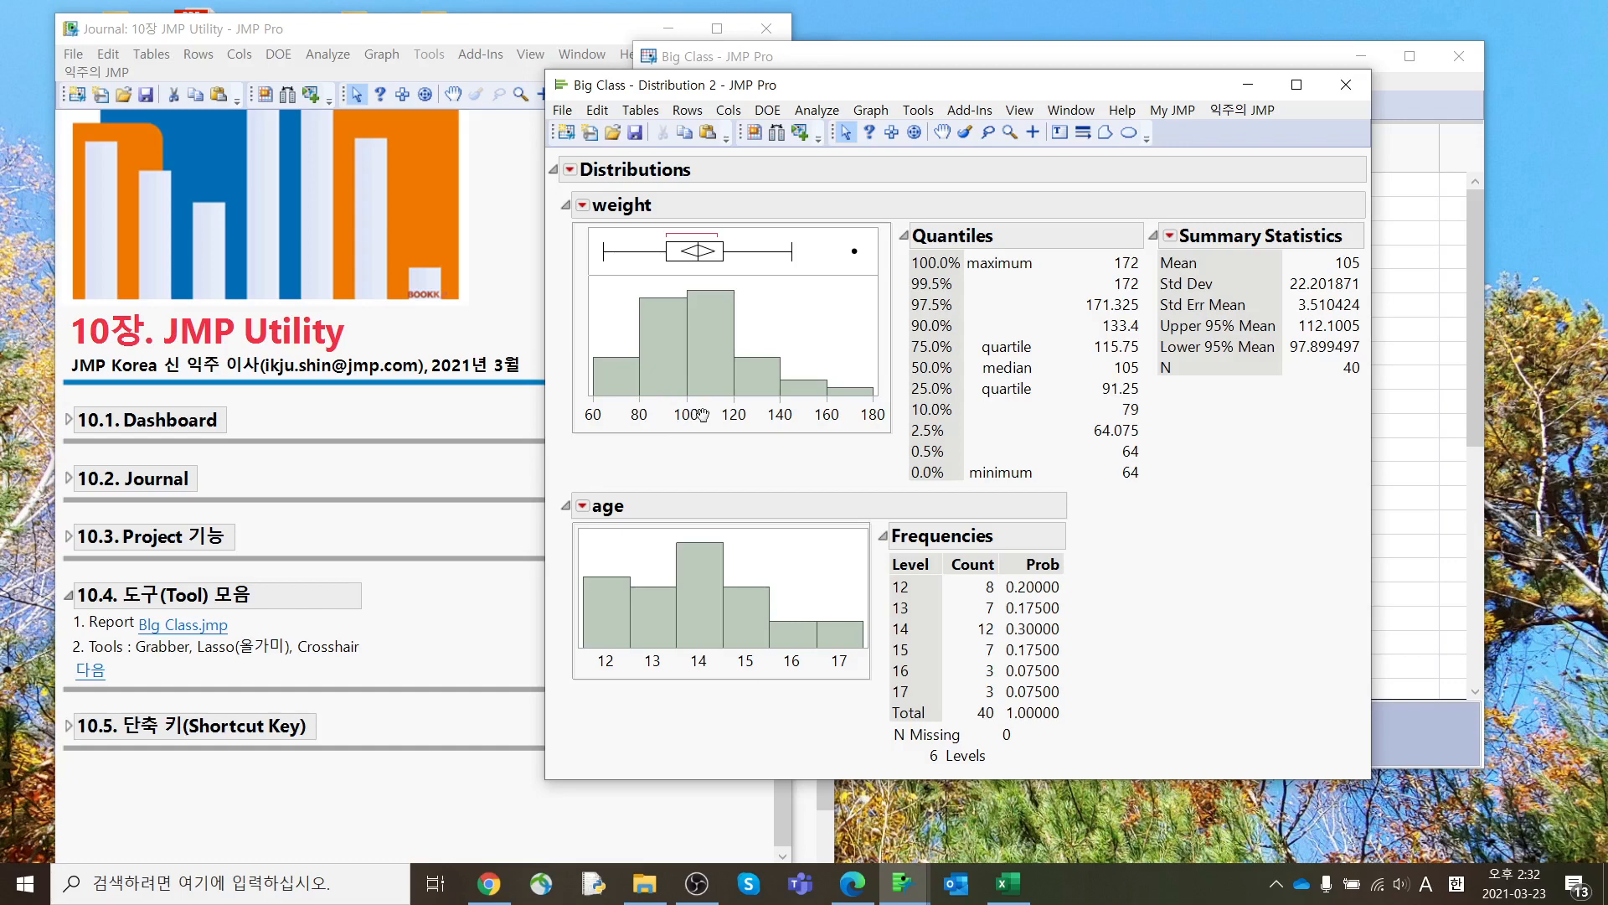
Step: Narrow the bins of the weight histogram with the Grabber tool and close the Distribution report
{"action": "left_click", "coordinate": [945, 132]}
{"action": "left_click_drag", "start_coordinate": [711, 364], "coordinate": [725, 318]}
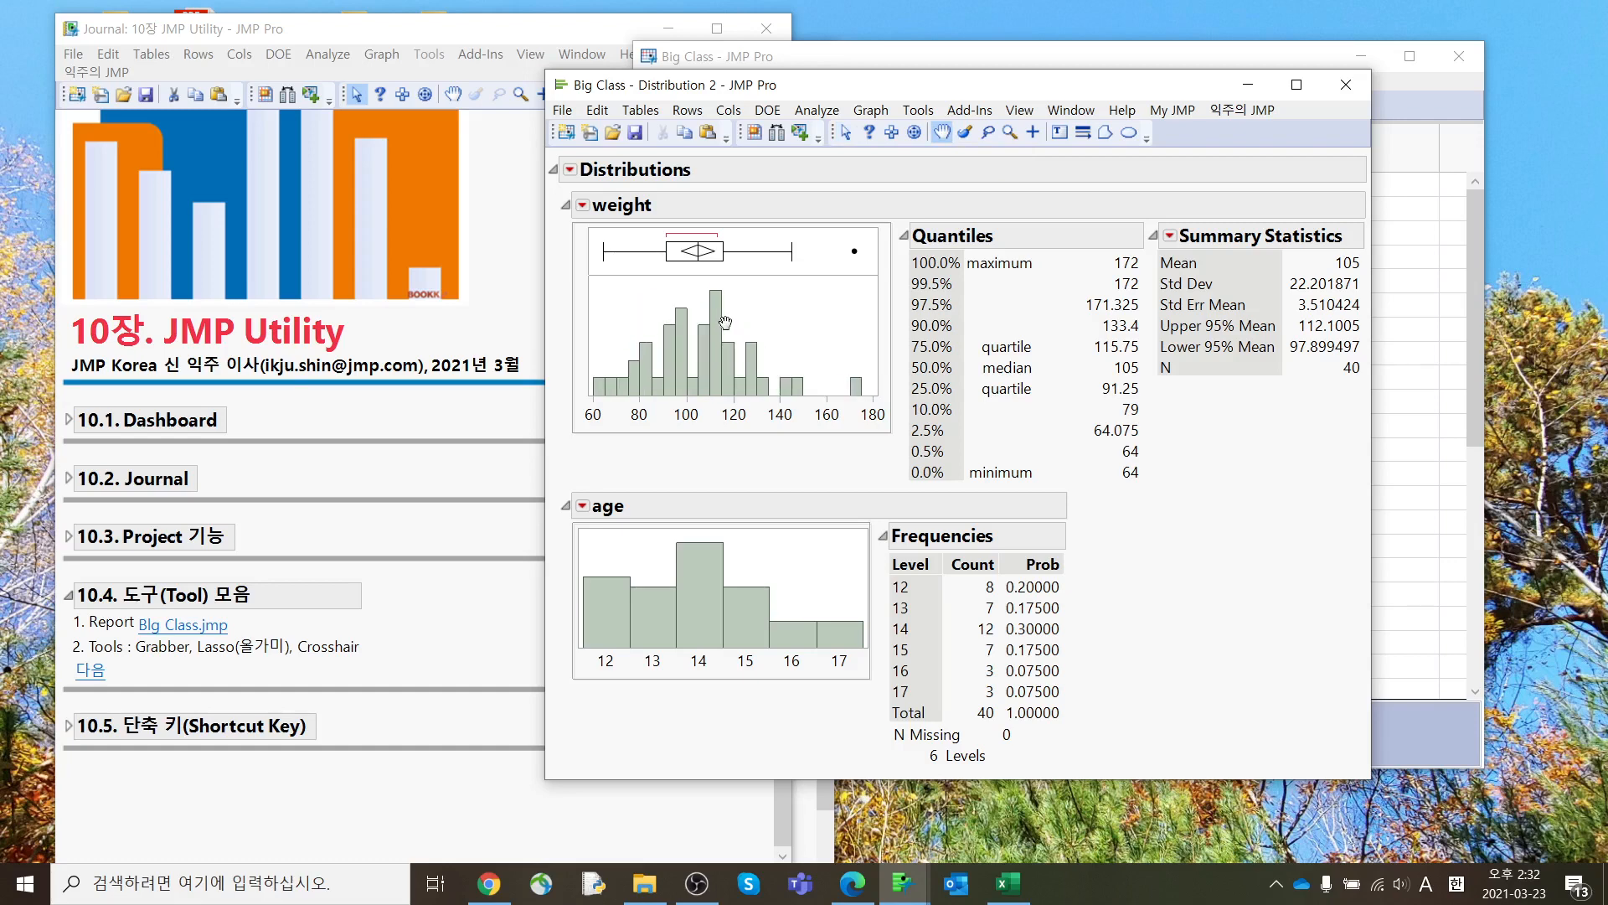
{"action": "left_click", "coordinate": [1347, 85]}
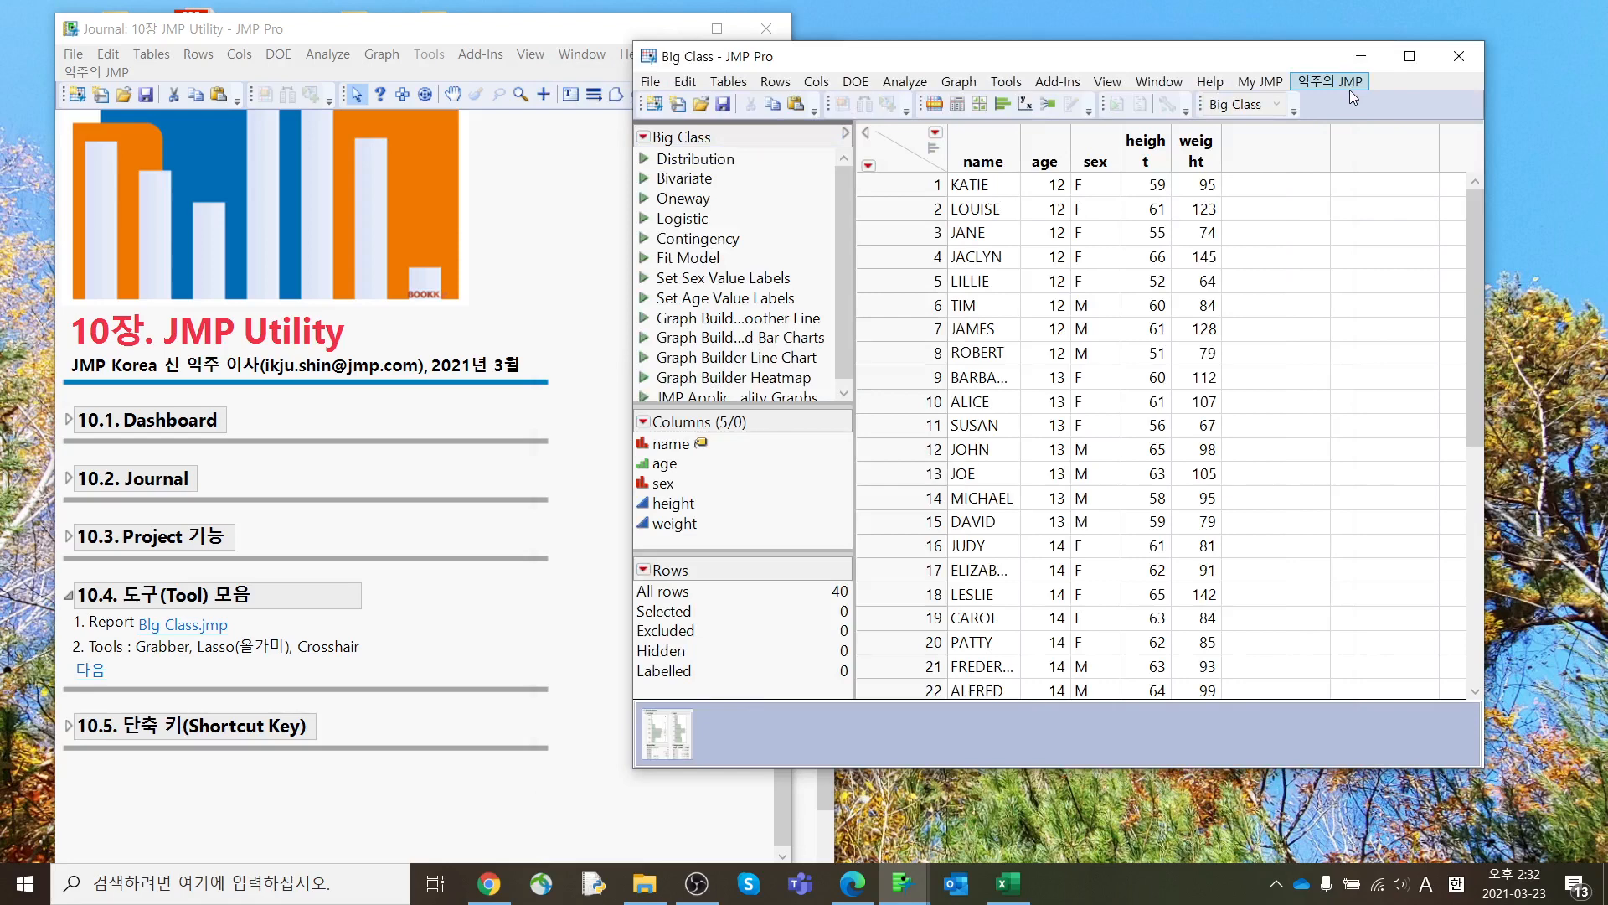
Step: Run Big Class's saved Bivariate script from its script window, close that window and bring the report beside the journal
{"action": "double_click", "coordinate": [684, 179]}
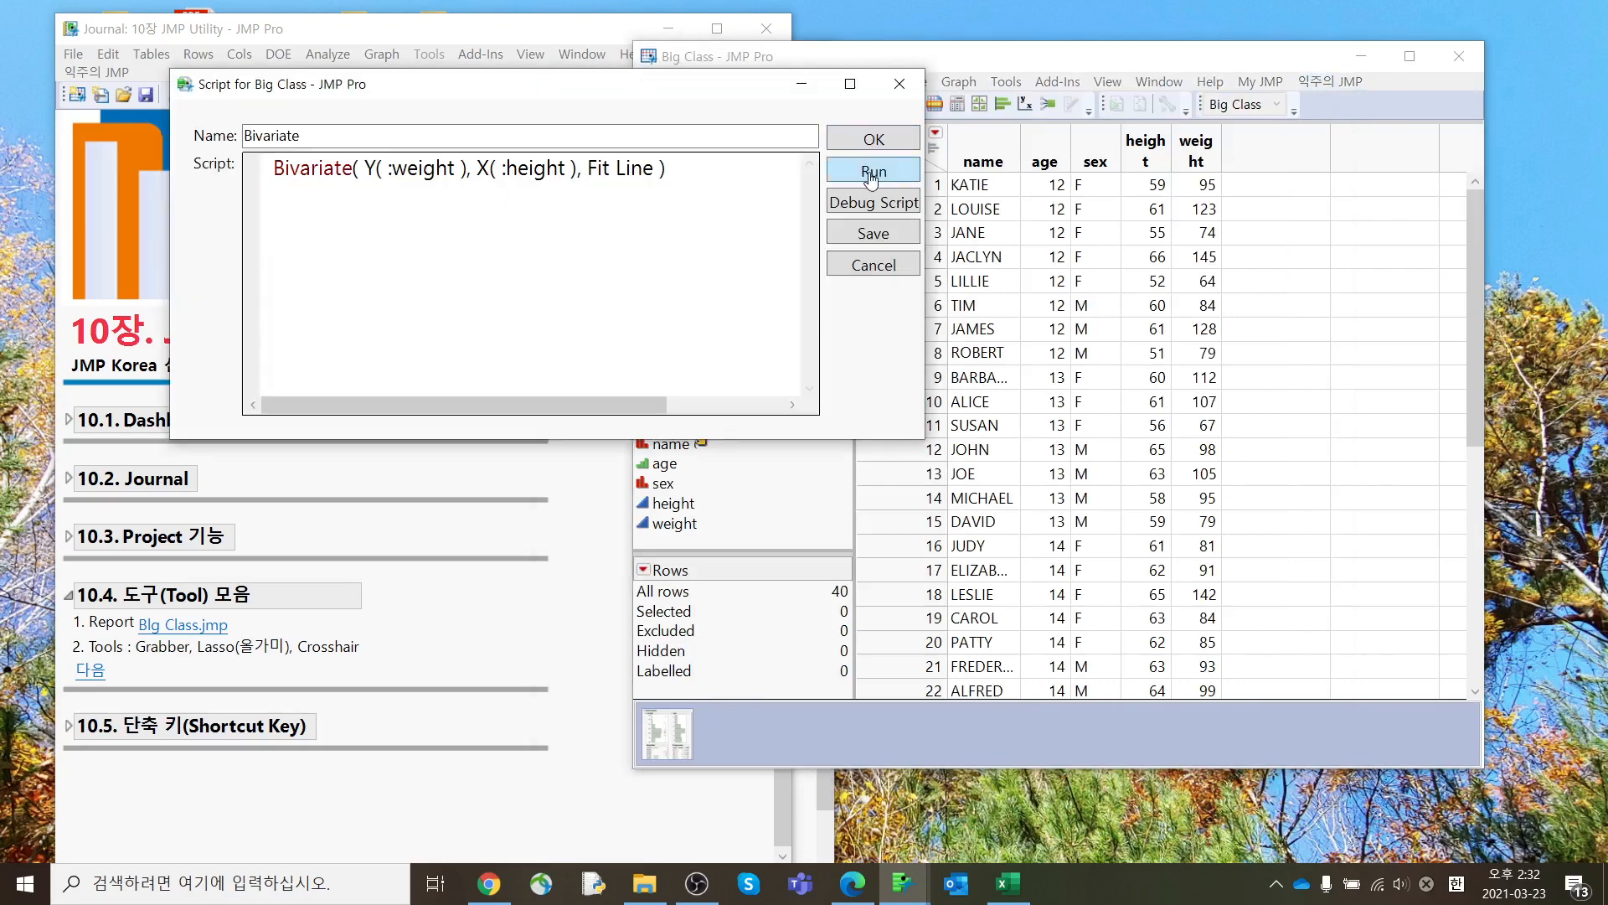
{"action": "left_click", "coordinate": [872, 174]}
{"action": "left_click", "coordinate": [899, 84]}
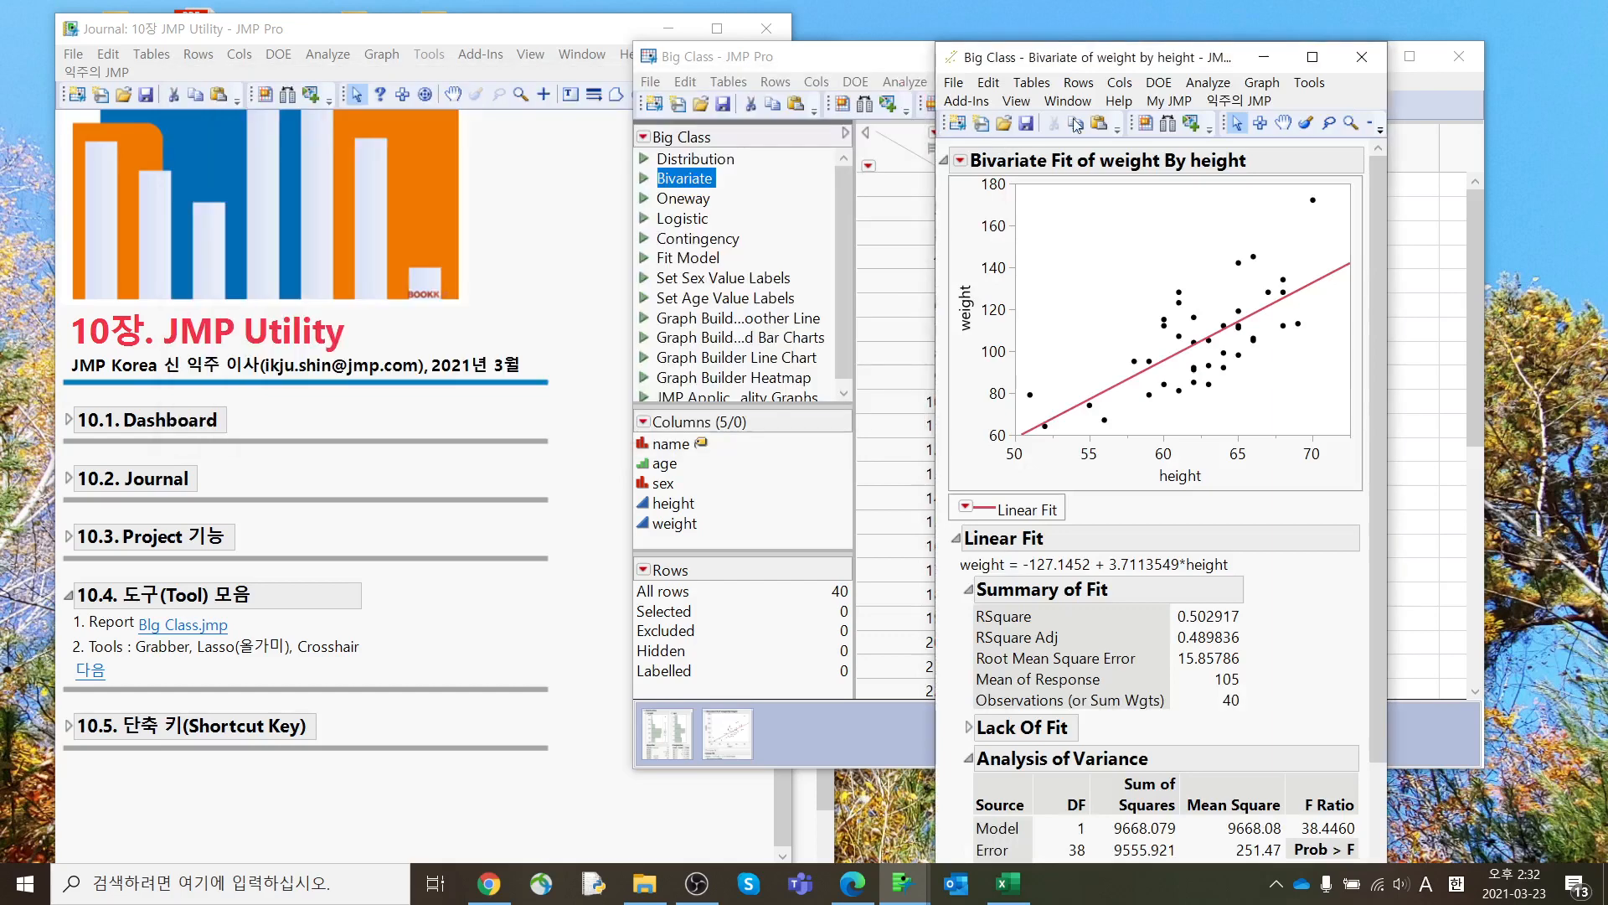
{"action": "left_click_drag", "start_coordinate": [1104, 71], "coordinate": [830, 74]}
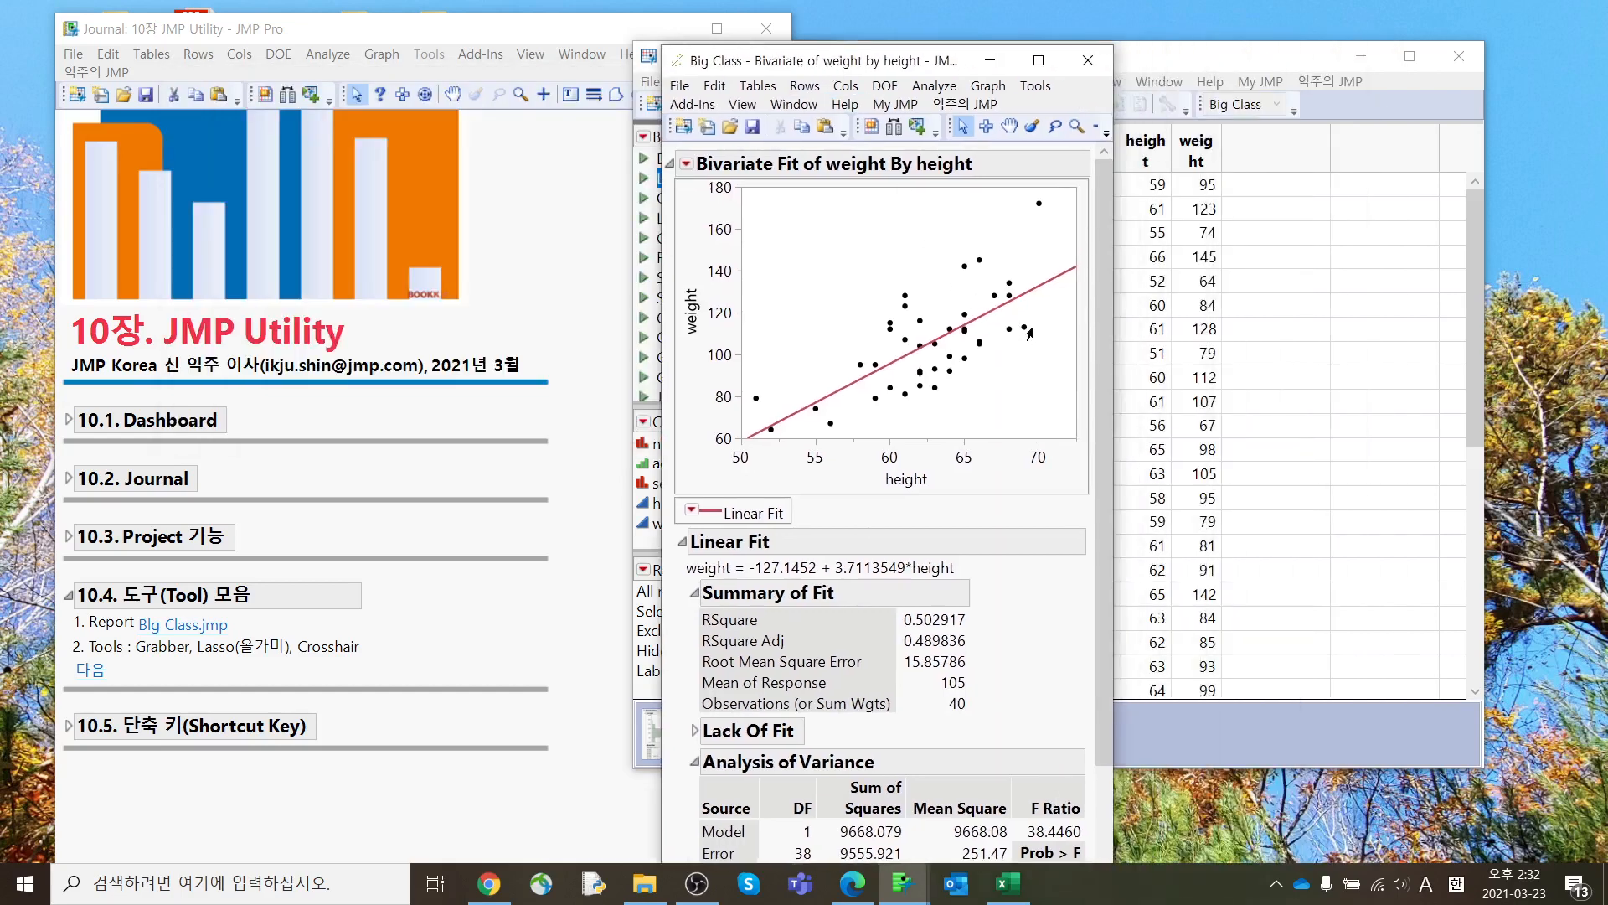
Step: Select a rectangular group of points at heights of about 65 to 68 in the bivariate plot and widen the report window
{"action": "left_click_drag", "start_coordinate": [1012, 370], "coordinate": [954, 306]}
{"action": "mouse_move", "coordinate": [1003, 508]}
{"action": "left_mouse_down"}
{"action": "mouse_move", "coordinate": [938, 362]}
{"action": "mouse_move", "coordinate": [991, 304]}
{"action": "mouse_move", "coordinate": [983, 396]}
{"action": "mouse_move", "coordinate": [915, 426]}
{"action": "left_mouse_up"}
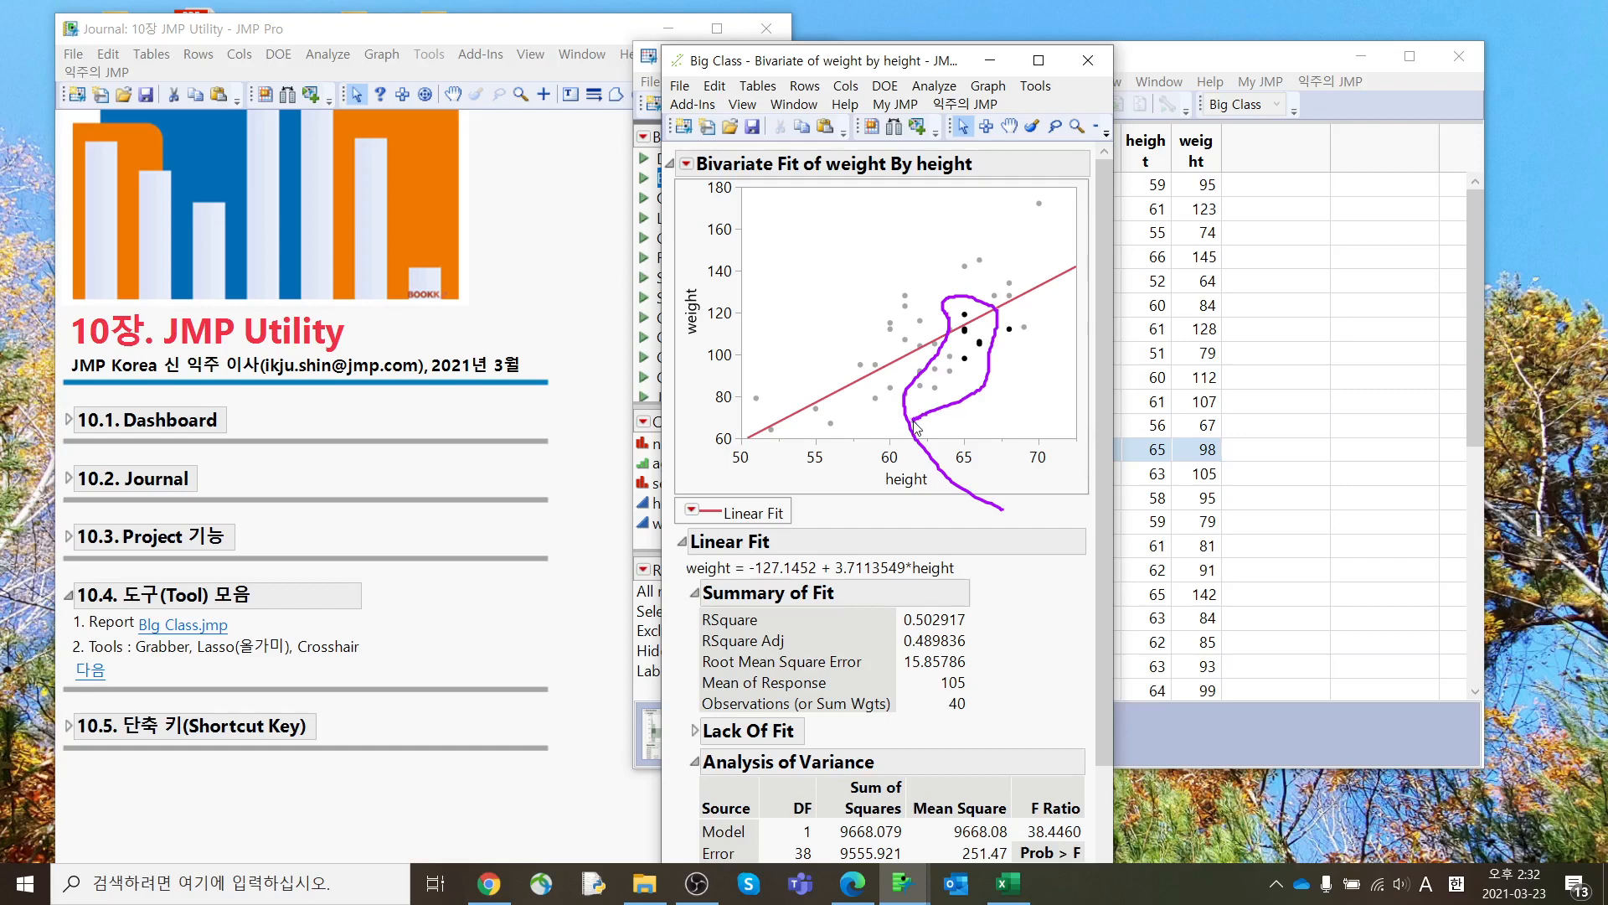
{"action": "left_click_drag", "start_coordinate": [913, 420], "coordinate": [920, 415]}
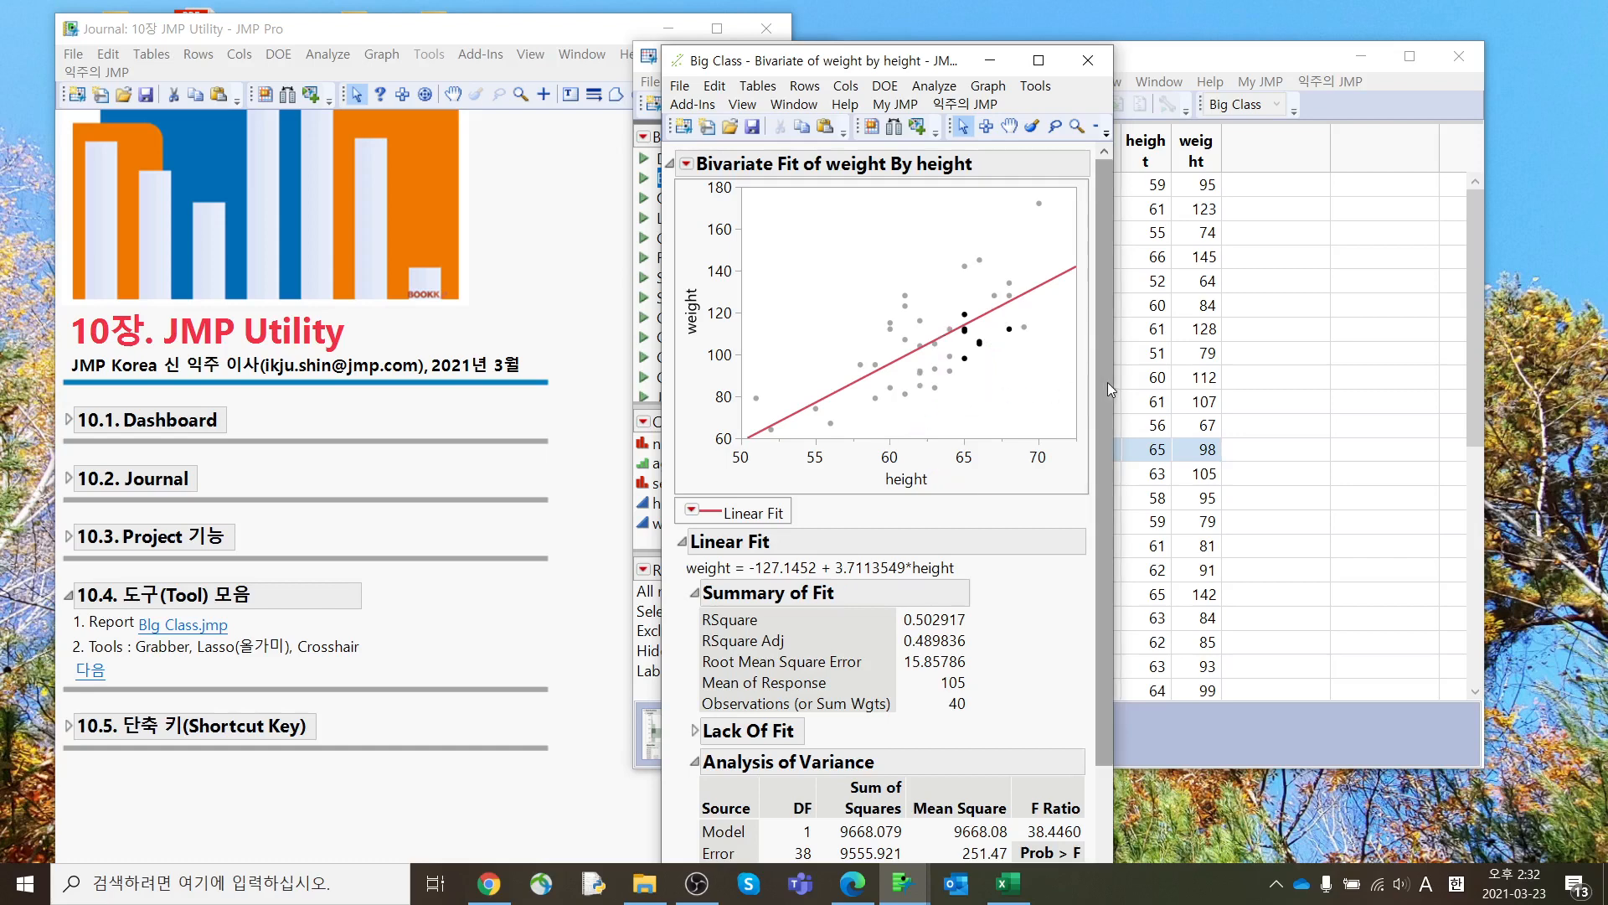
{"action": "left_click_drag", "start_coordinate": [1112, 389], "coordinate": [1460, 389]}
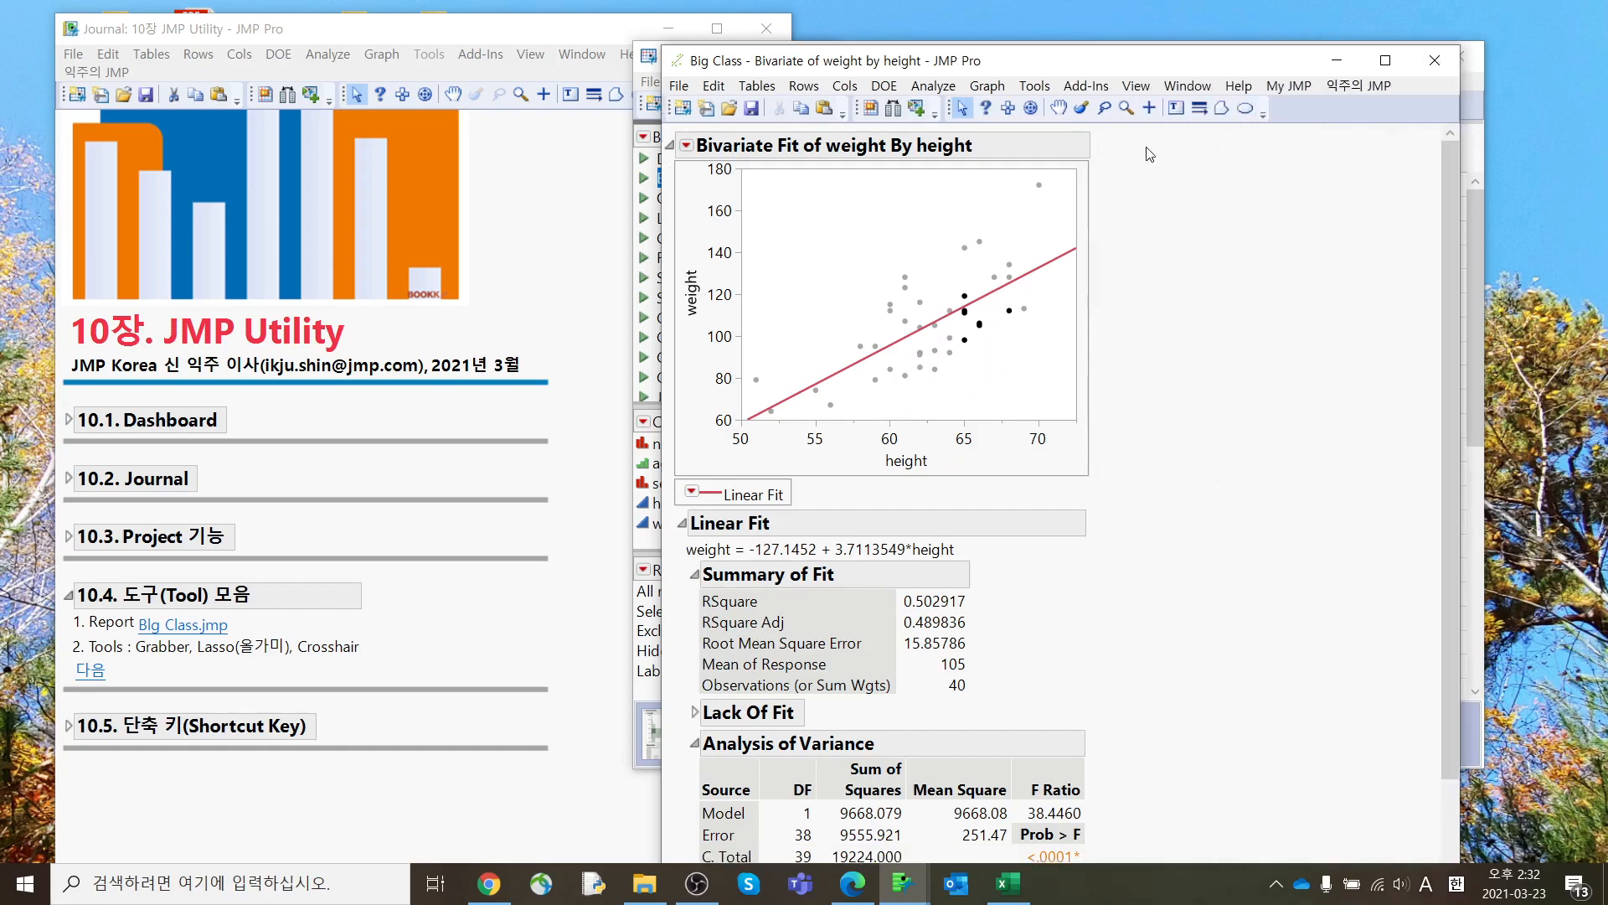
Step: Select the irregular group of points at heights of about 64 to 69 with the Lasso tool and check their rows in Big Class
{"action": "left_click", "coordinate": [1111, 111]}
{"action": "left_click", "coordinate": [1019, 257]}
{"action": "mouse_move", "coordinate": [990, 261]}
{"action": "left_mouse_down"}
{"action": "mouse_move", "coordinate": [987, 280]}
{"action": "mouse_move", "coordinate": [947, 290]}
{"action": "mouse_move", "coordinate": [945, 320]}
{"action": "mouse_move", "coordinate": [993, 341]}
{"action": "mouse_move", "coordinate": [1045, 303]}
{"action": "mouse_move", "coordinate": [1027, 251]}
{"action": "mouse_move", "coordinate": [1040, 266]}
{"action": "left_mouse_up"}
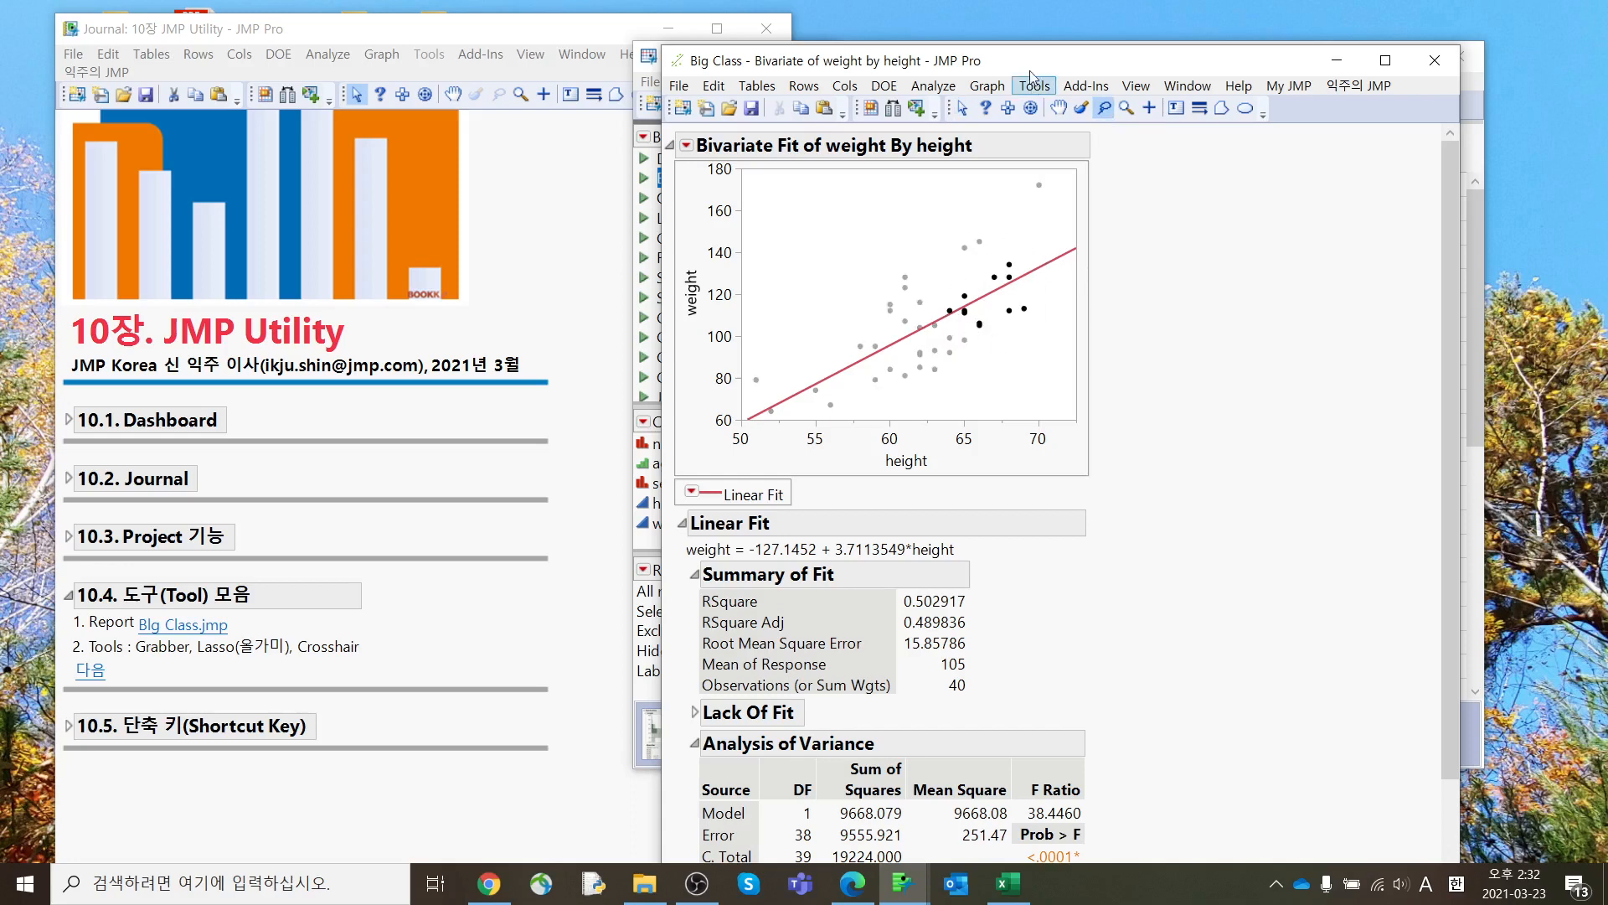
{"action": "left_click_drag", "start_coordinate": [1031, 67], "coordinate": [1341, 155]}
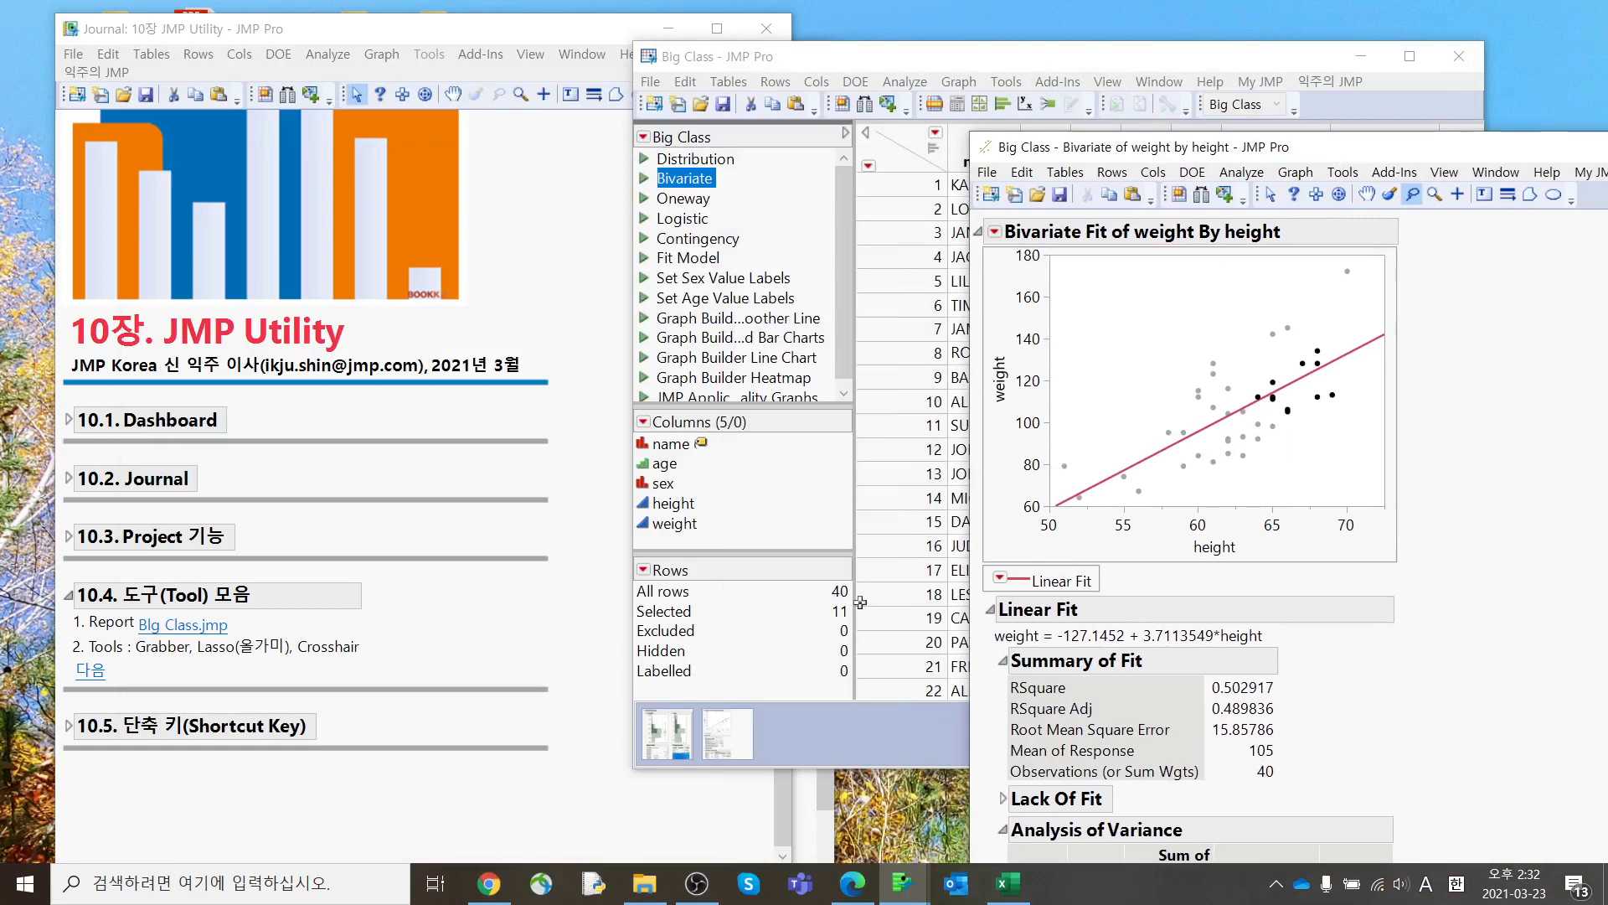
{"action": "scroll", "coordinate": [895, 536], "scroll_direction": "down", "scroll_amount": 7}
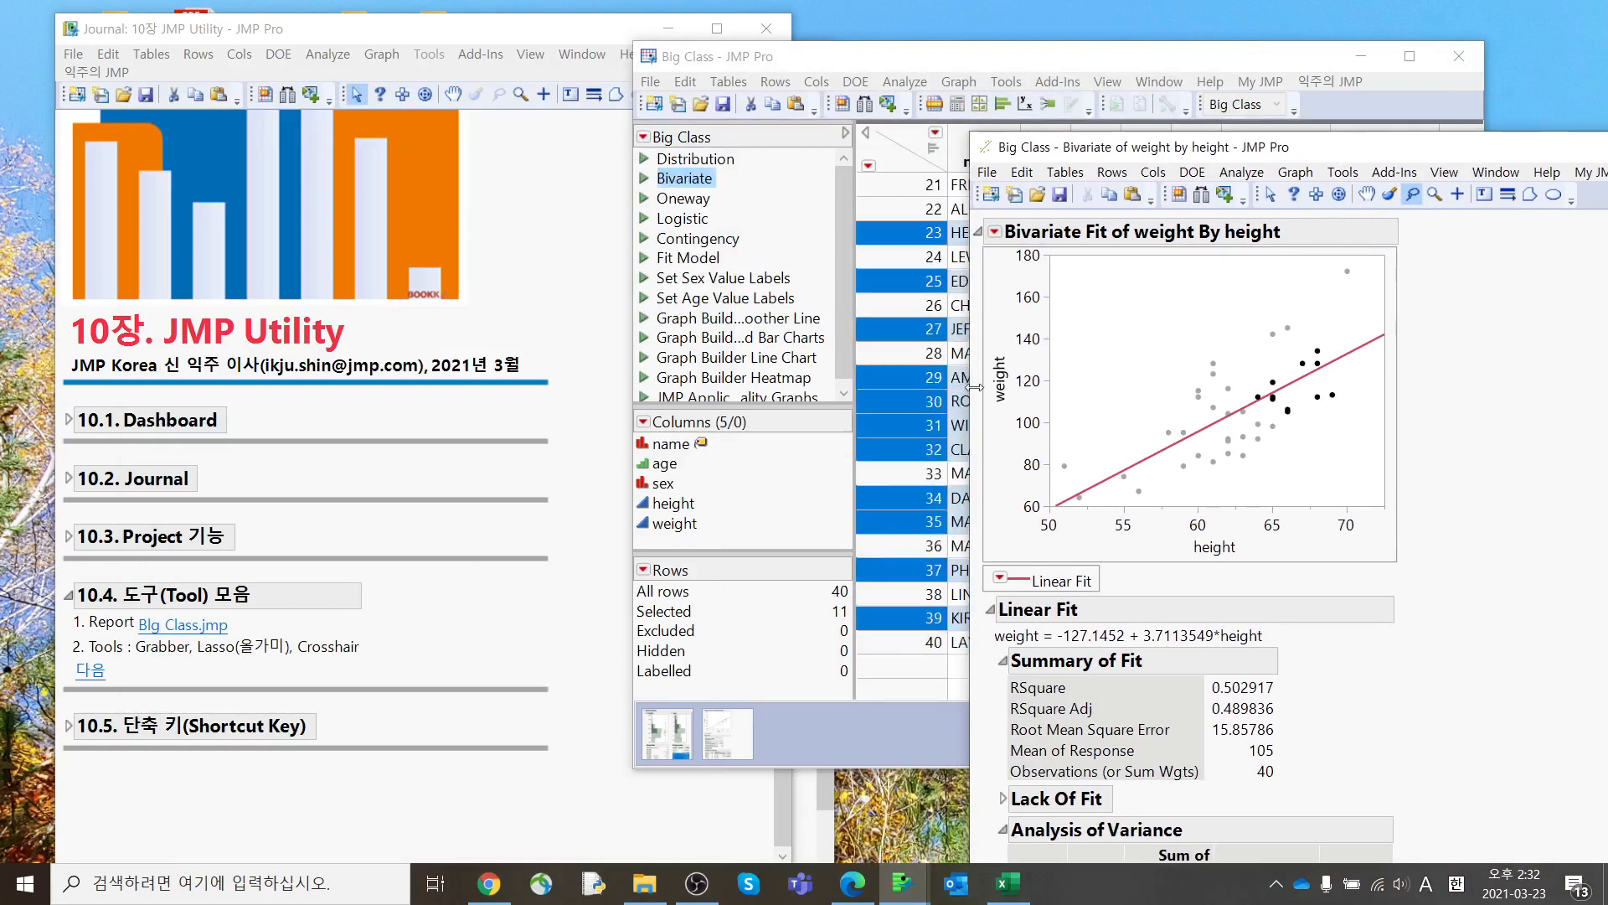
Step: View the selected Big Class rows as a linked subset table and close that table
{"action": "left_click", "coordinate": [671, 619]}
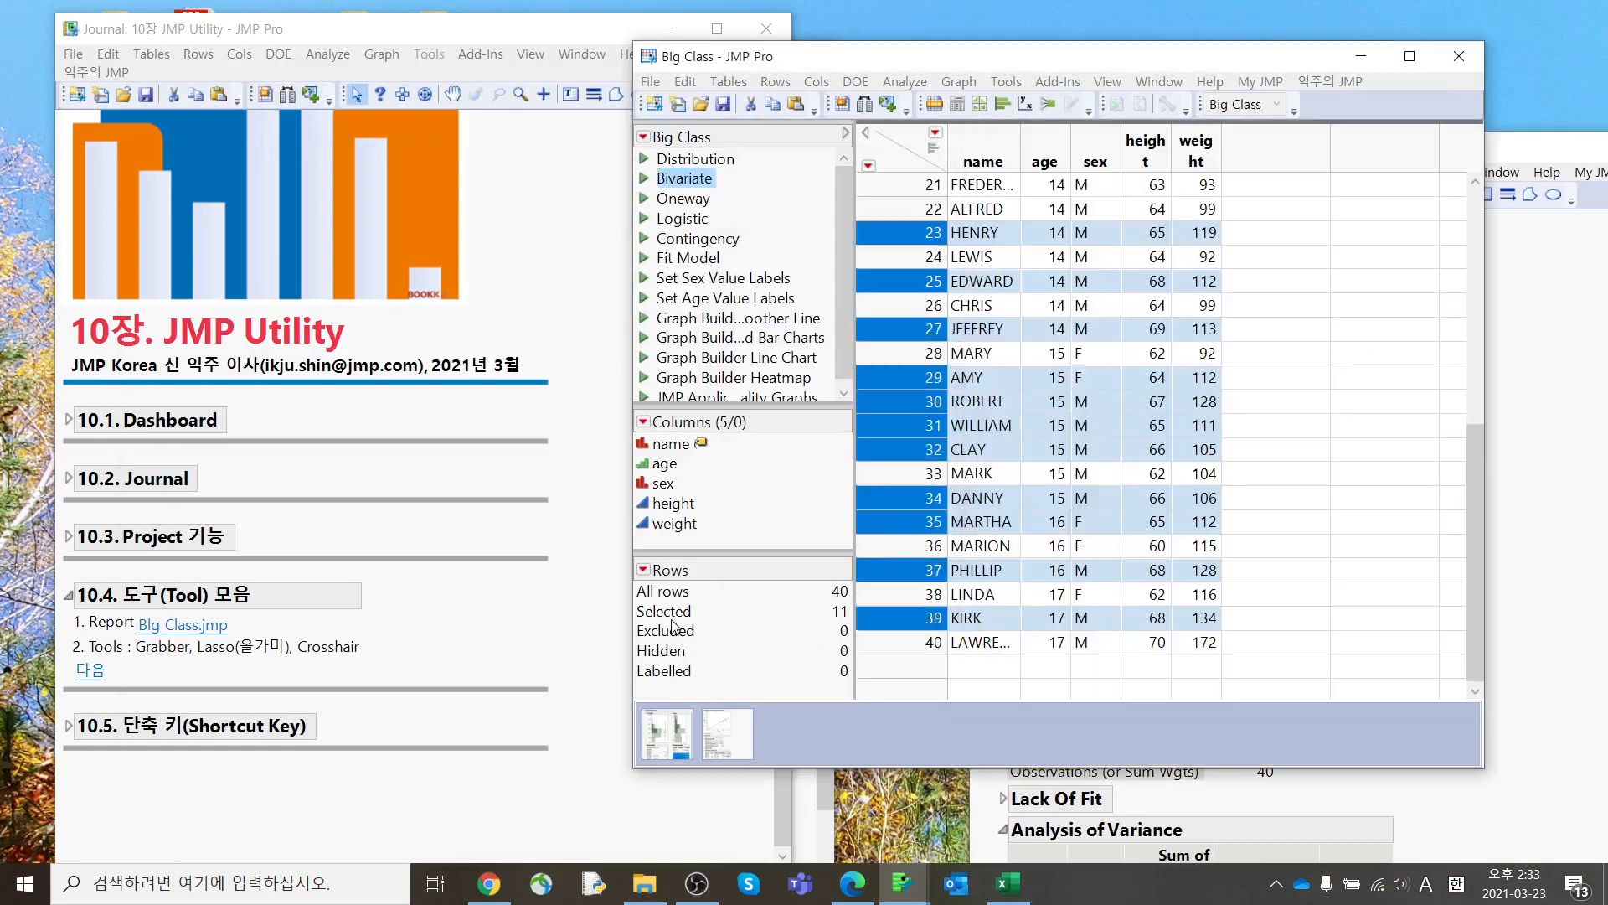
{"action": "right_click", "coordinate": [670, 611]}
{"action": "left_click", "coordinate": [737, 687]}
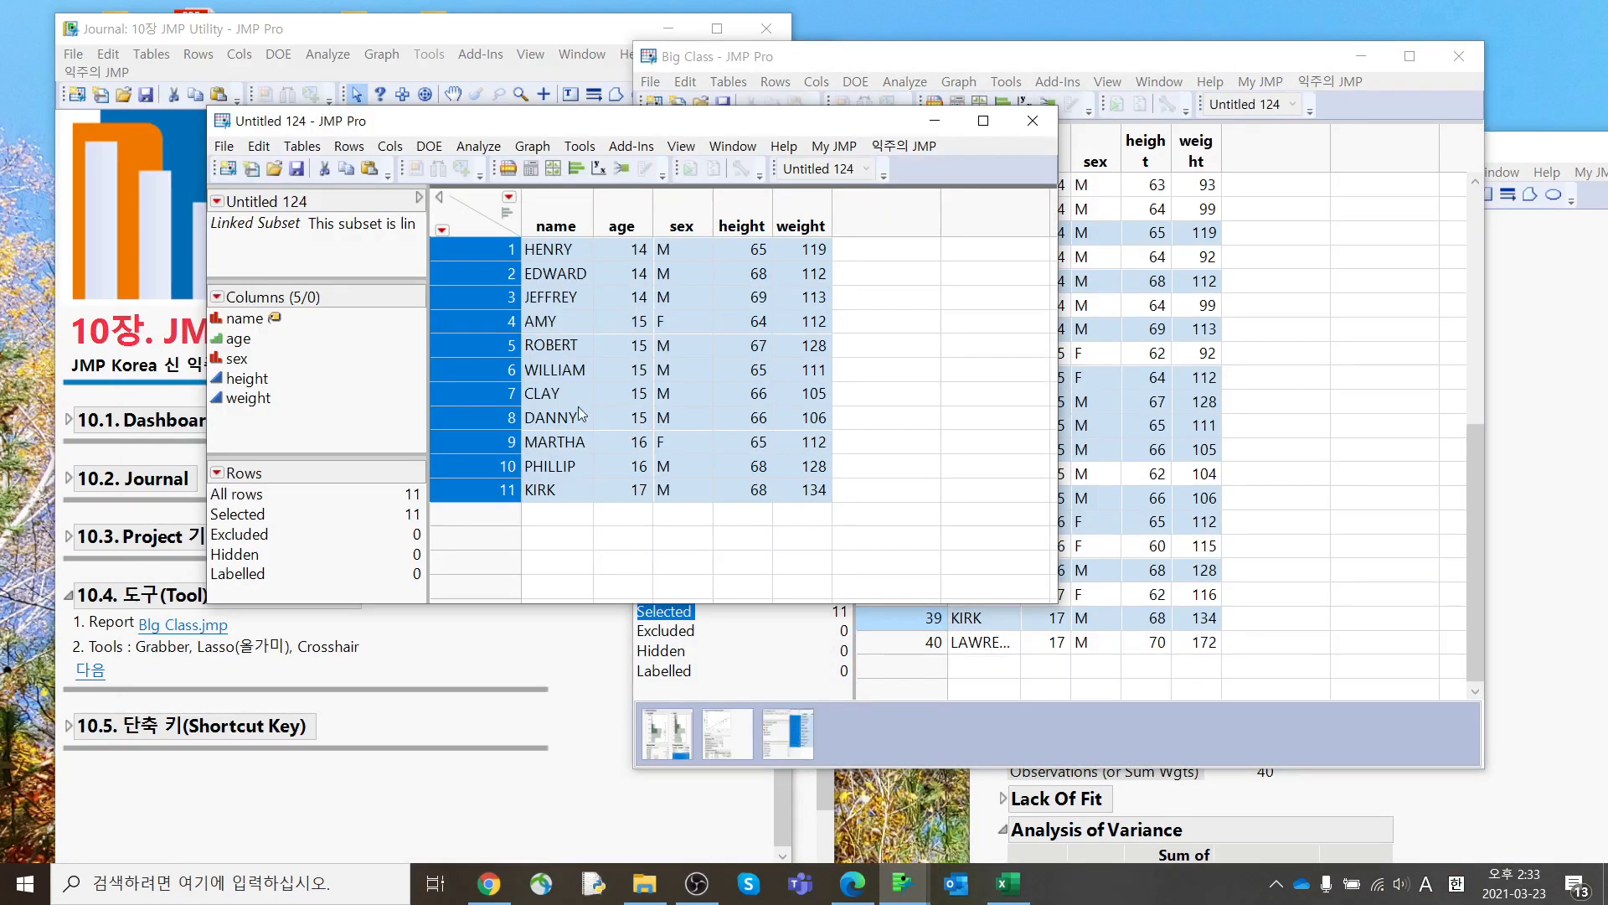
{"action": "left_click", "coordinate": [1033, 121]}
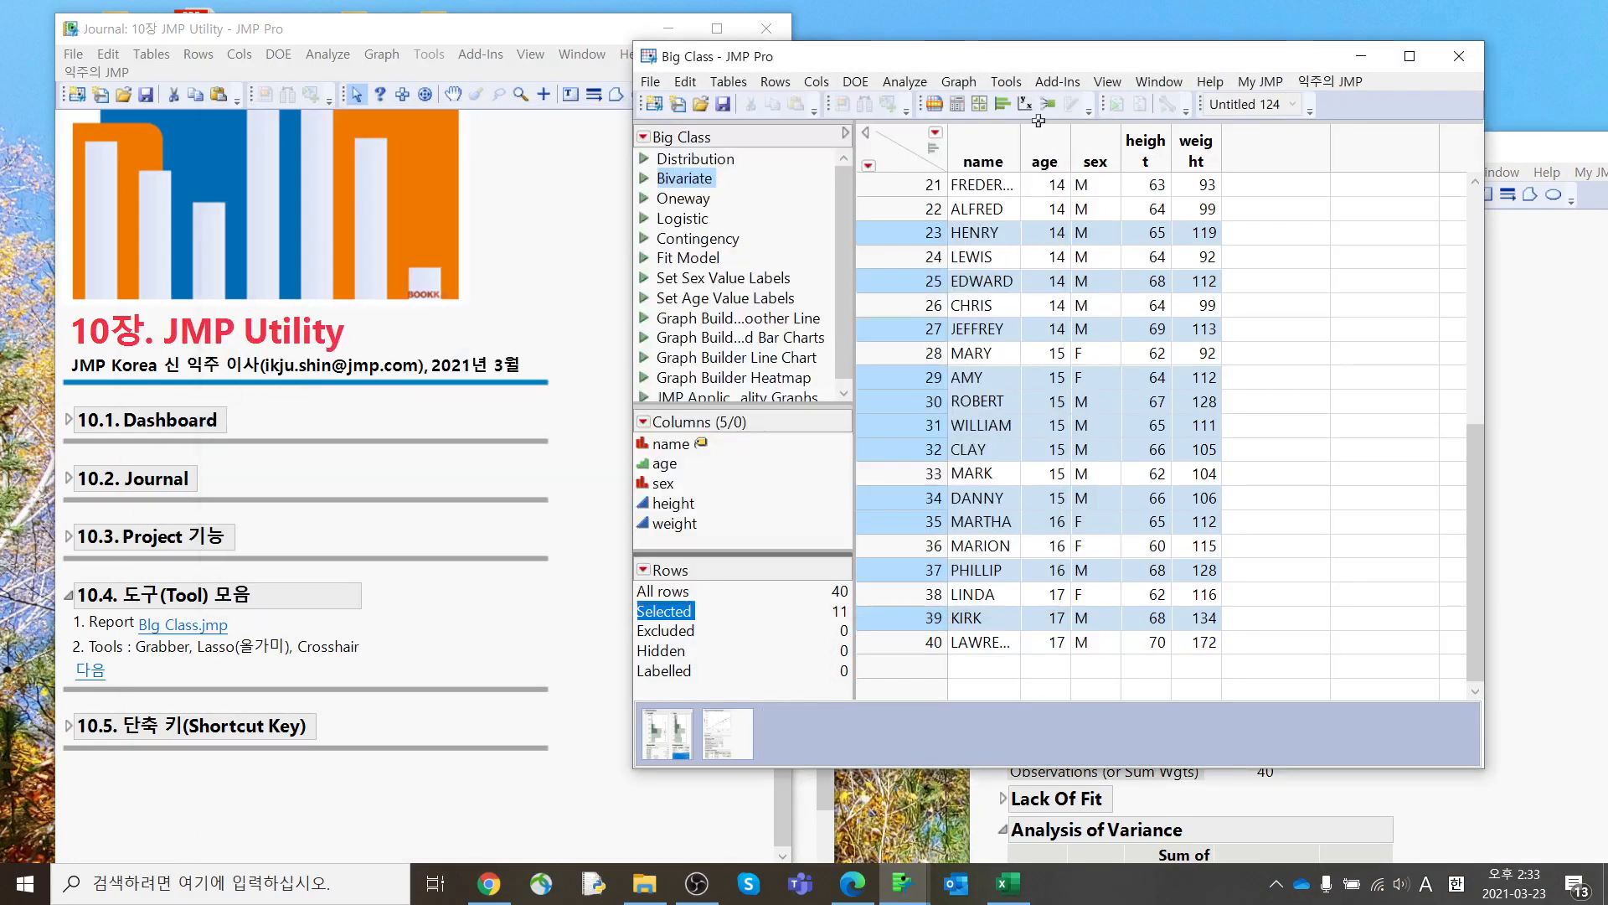
Step: Return to the Bivariate report and read coordinates along the weight by height plot with the Crosshairs tool
{"action": "left_click", "coordinate": [1503, 270]}
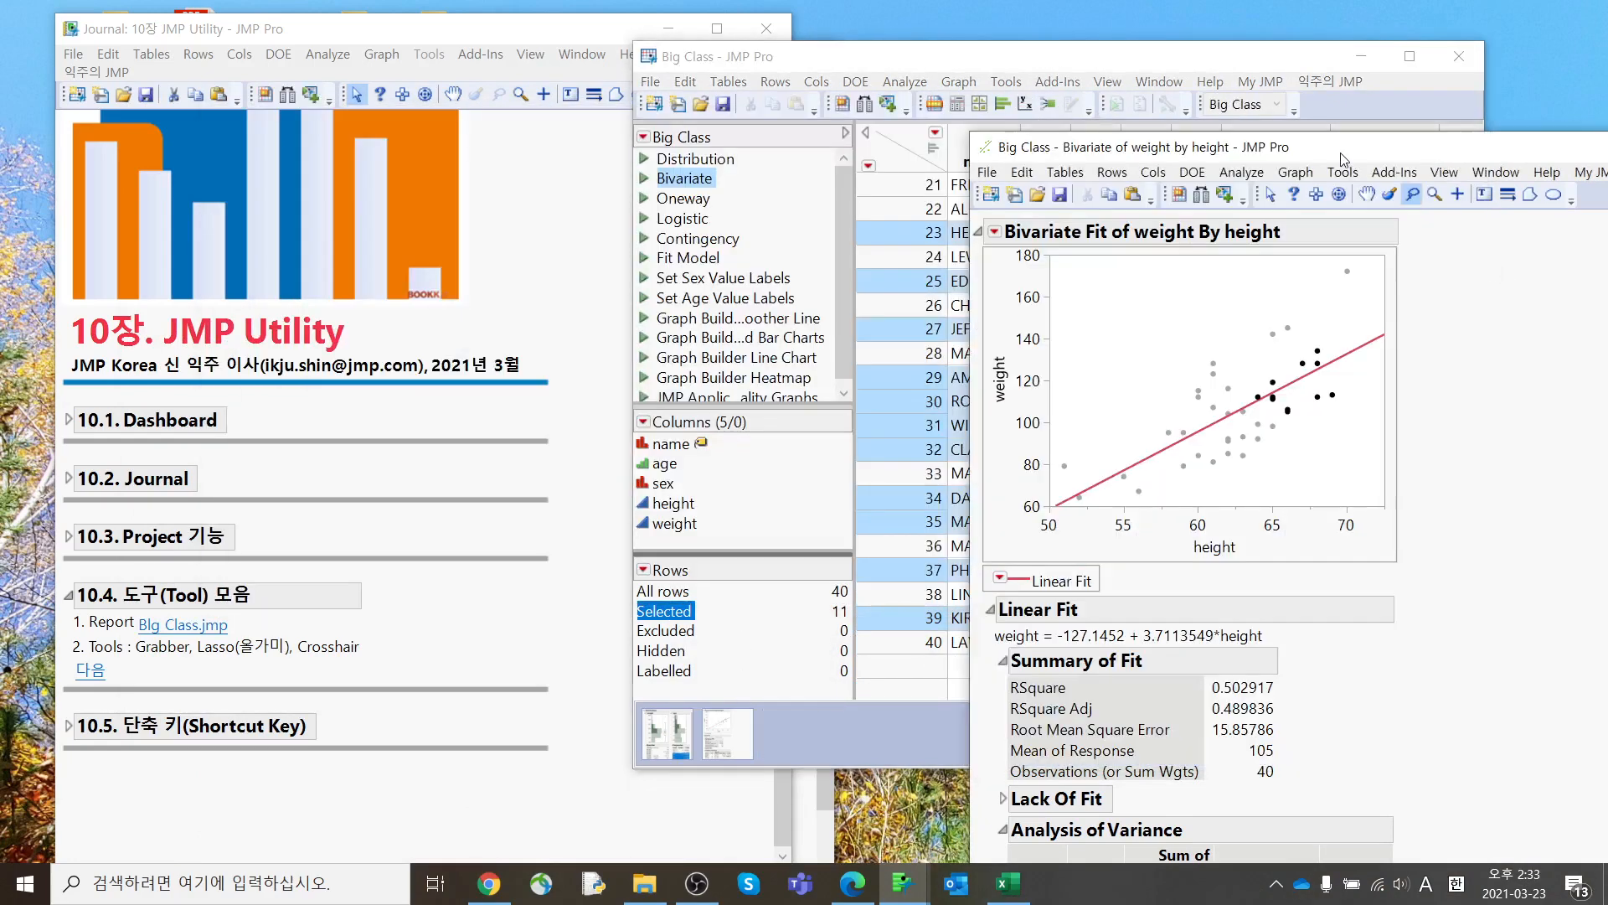
{"action": "left_click_drag", "start_coordinate": [1342, 158], "coordinate": [1097, 119]}
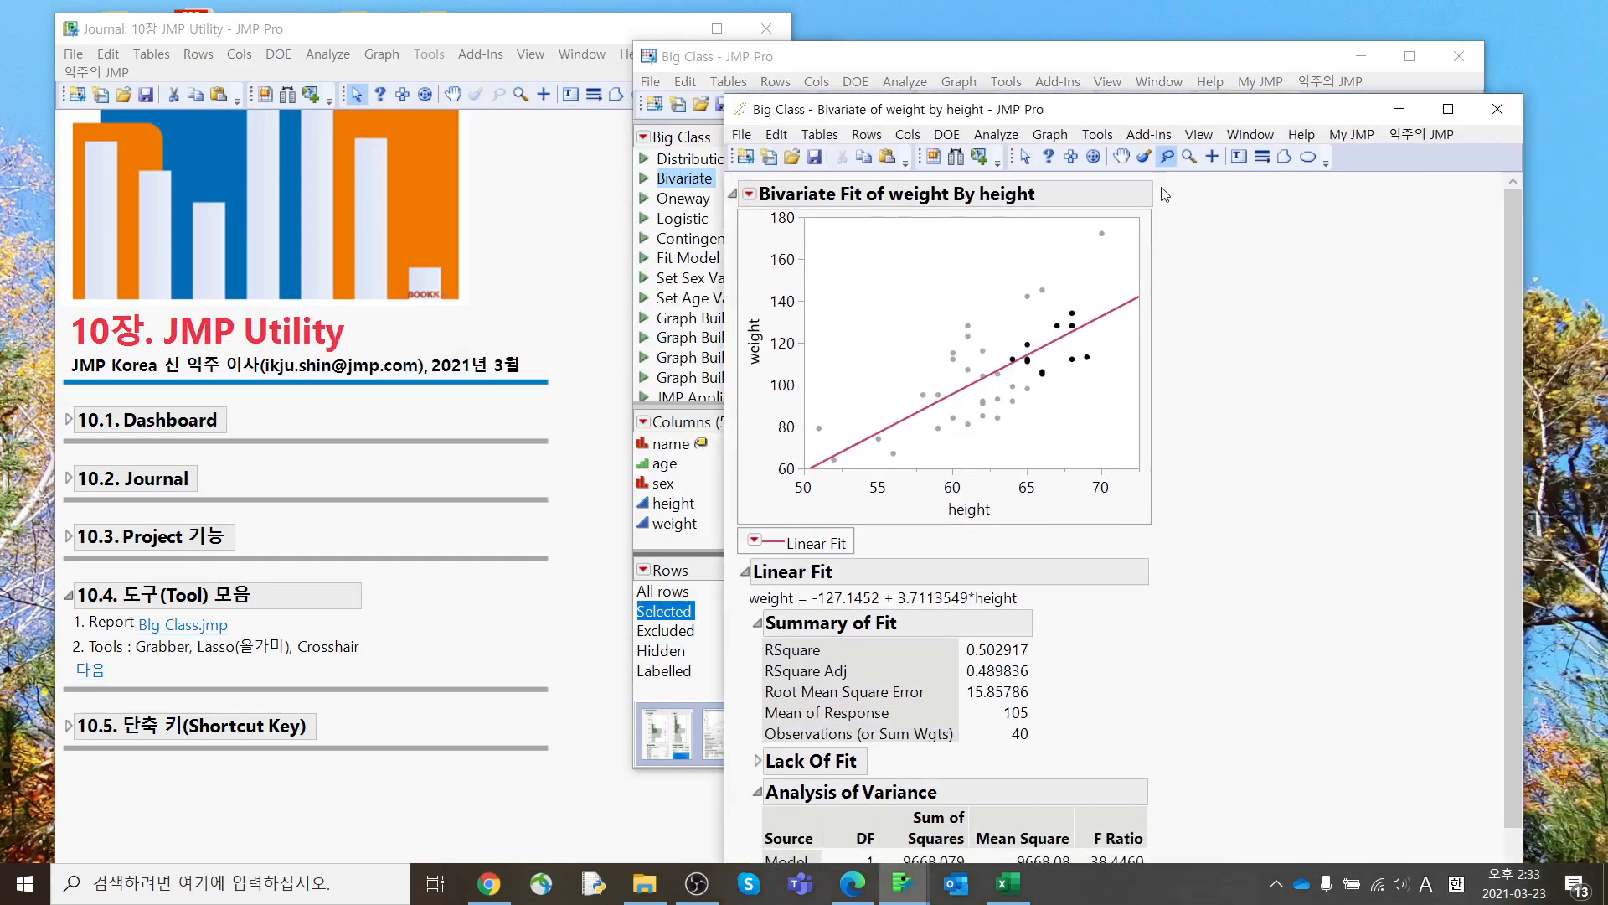
{"action": "left_click", "coordinate": [1212, 157]}
{"action": "mouse_move", "coordinate": [986, 280]}
{"action": "left_mouse_down"}
{"action": "mouse_move", "coordinate": [983, 336]}
{"action": "mouse_move", "coordinate": [1049, 410]}
{"action": "mouse_move", "coordinate": [991, 449]}
{"action": "mouse_move", "coordinate": [976, 448]}
{"action": "mouse_move", "coordinate": [1003, 438]}
{"action": "mouse_move", "coordinate": [959, 435]}
{"action": "mouse_move", "coordinate": [958, 406]}
{"action": "mouse_move", "coordinate": [976, 424]}
{"action": "mouse_move", "coordinate": [967, 392]}
{"action": "mouse_move", "coordinate": [1041, 386]}
{"action": "mouse_move", "coordinate": [1034, 419]}
{"action": "mouse_move", "coordinate": [1027, 394]}
{"action": "left_mouse_up"}
Step: Review the tools available for the Bivariate report, then close the report
{"action": "left_click", "coordinate": [1098, 135]}
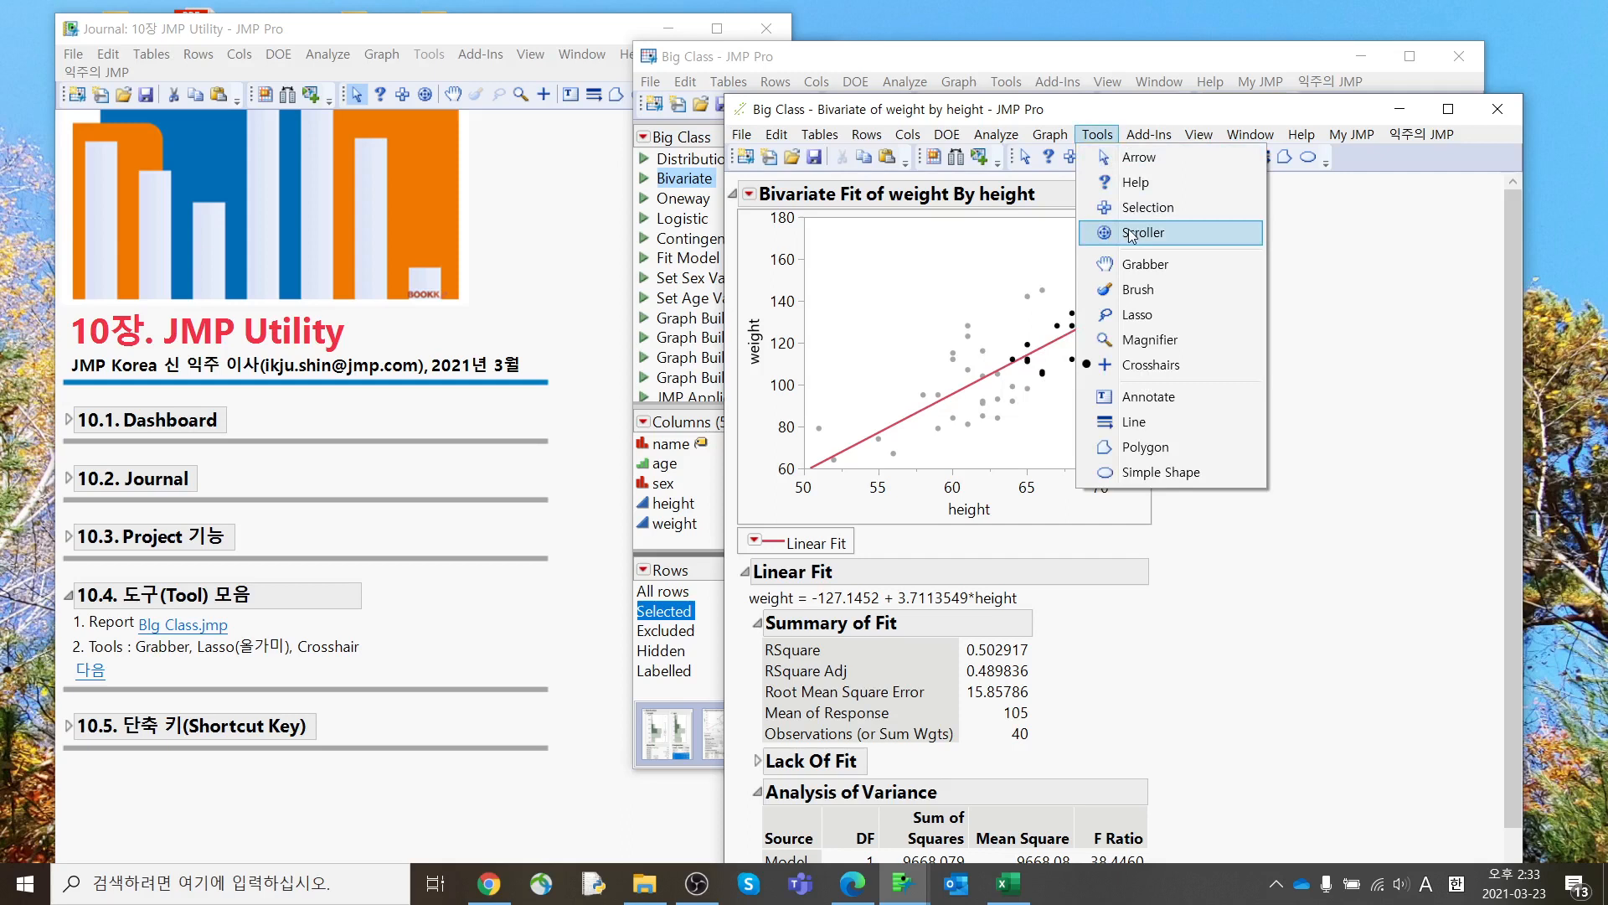
{"action": "left_click", "coordinate": [1350, 283]}
{"action": "left_click", "coordinate": [1491, 110]}
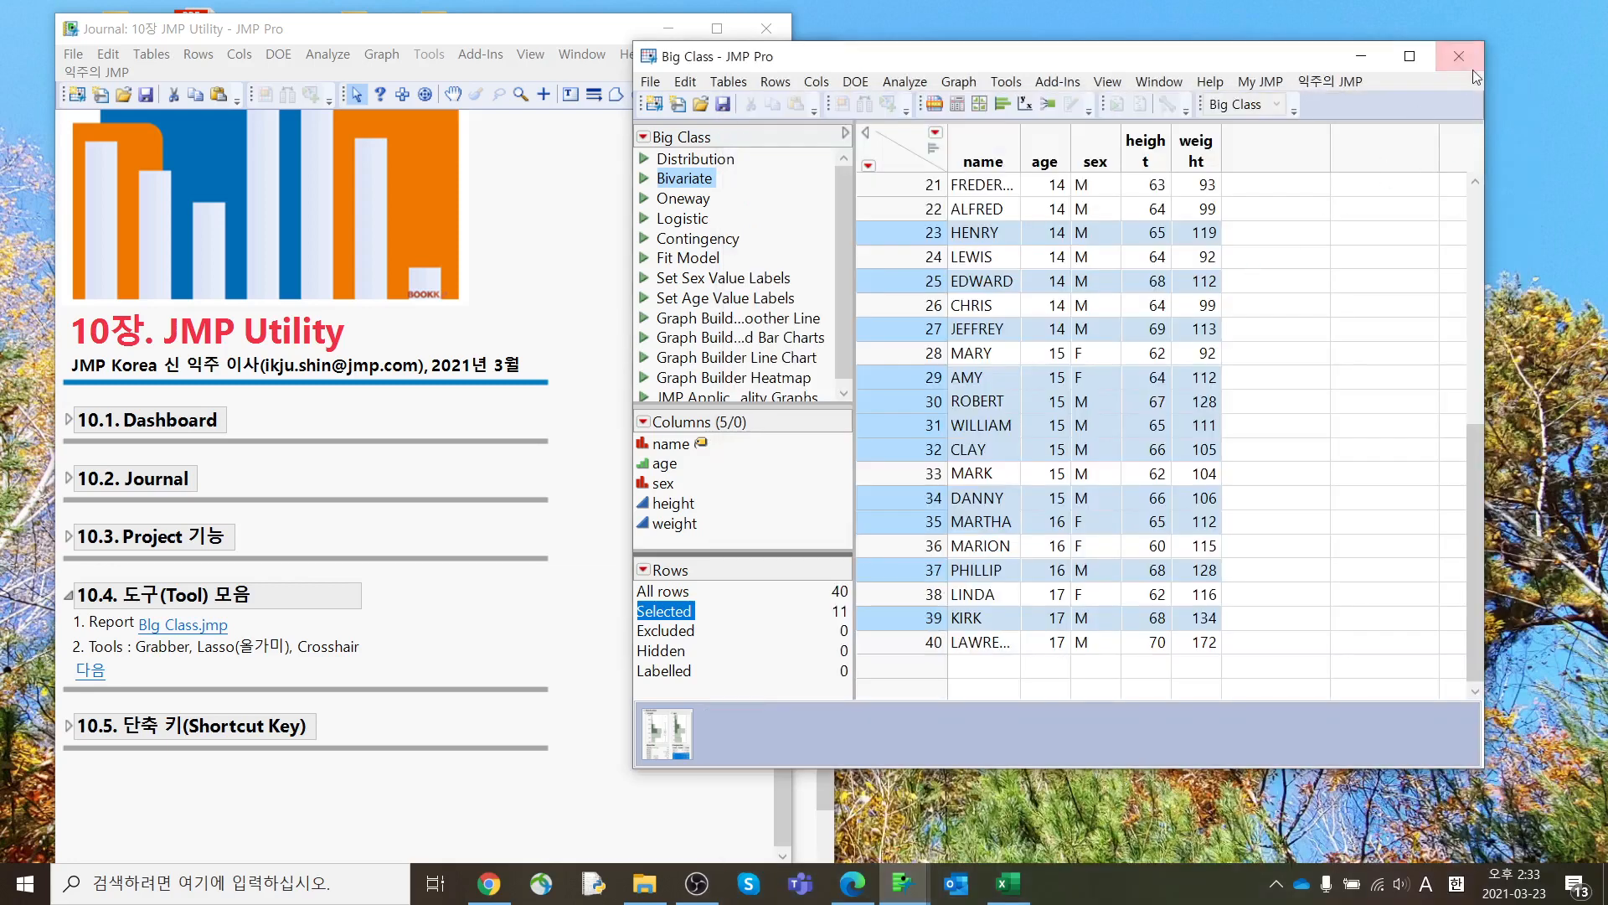
Step: Advance the journal to section 10.5 on shortcut keys and review the shortcuts assigned to the edit and row commands
{"action": "left_click", "coordinate": [99, 672]}
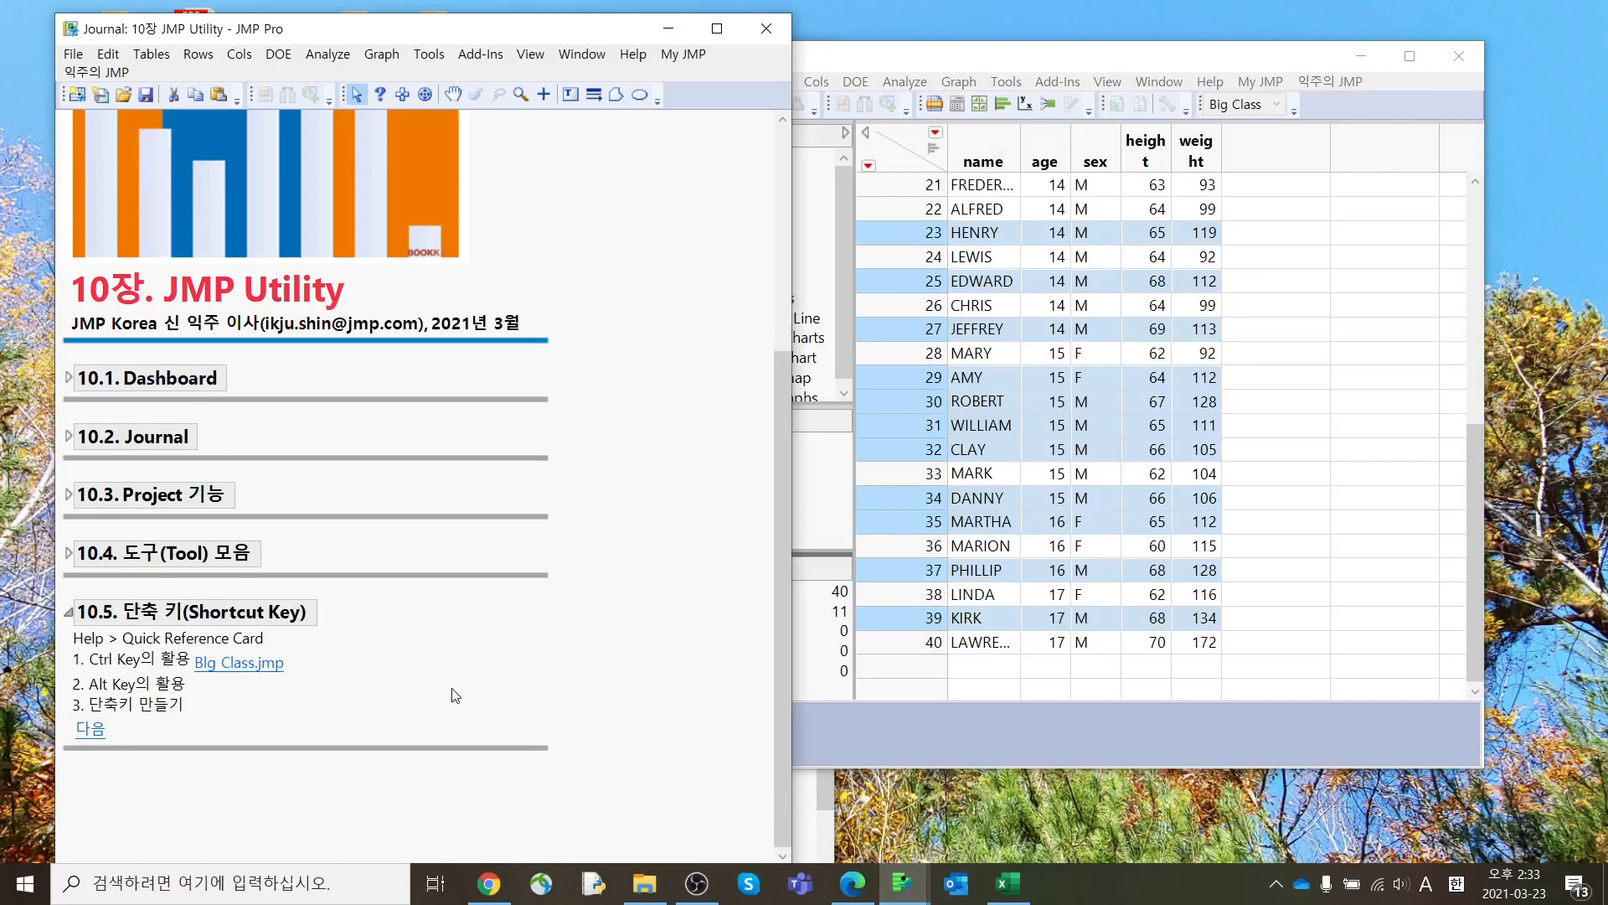
{"action": "left_click", "coordinate": [108, 53]}
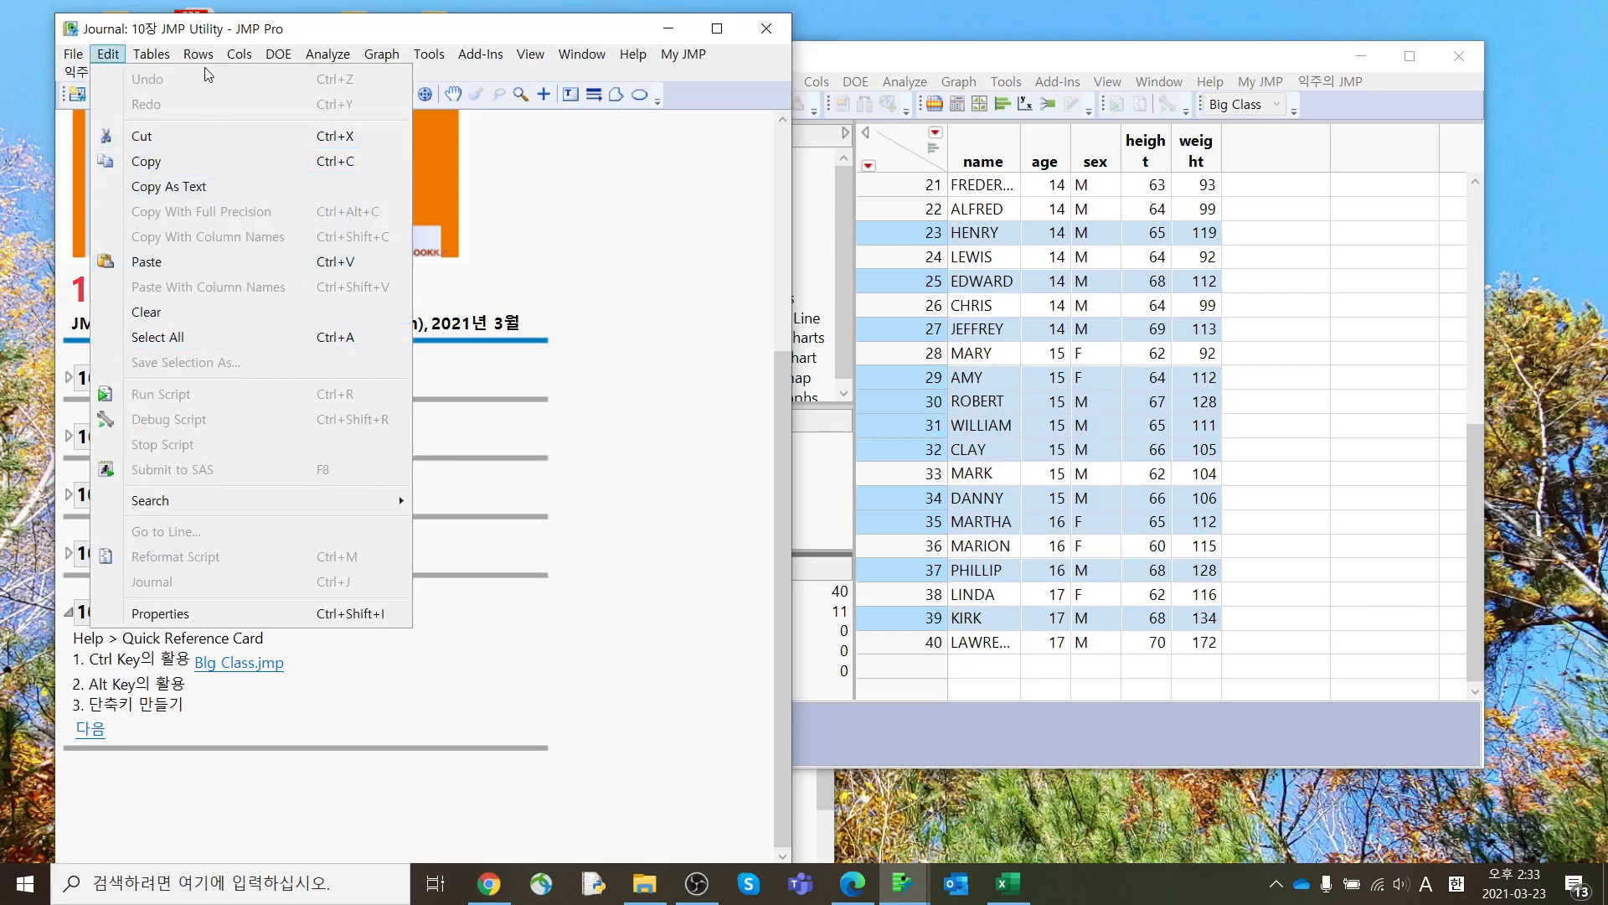
{"action": "mouse_move", "coordinate": [209, 60]}
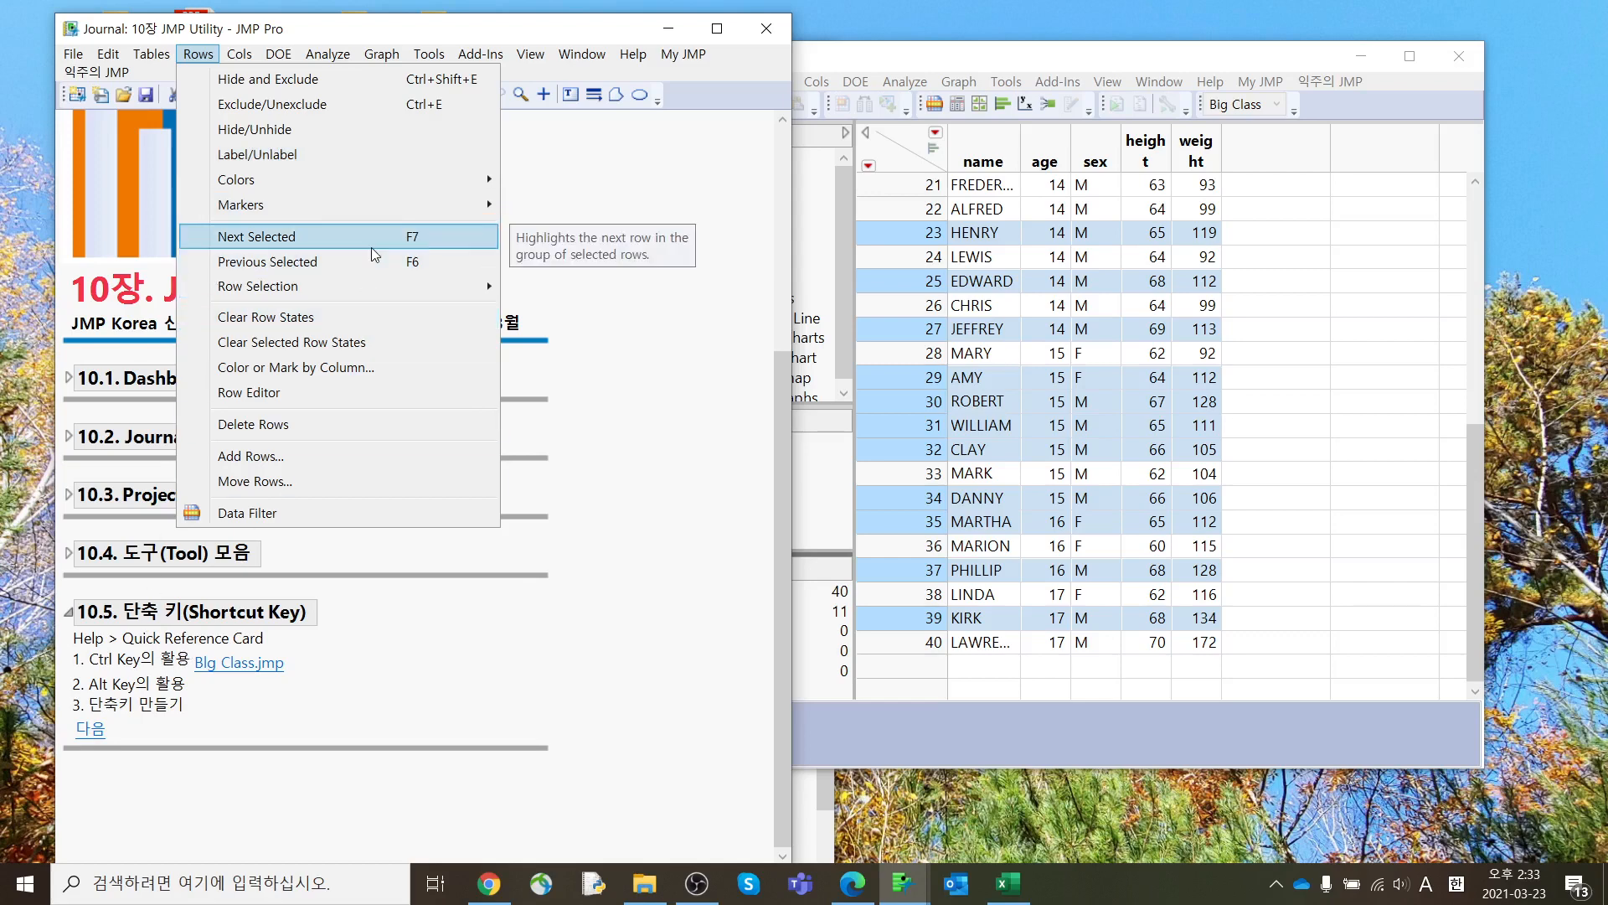
{"action": "left_click", "coordinate": [214, 734]}
{"action": "mouse_move", "coordinate": [210, 722]}
{"action": "left_mouse_down"}
{"action": "mouse_move", "coordinate": [161, 719]}
{"action": "mouse_move", "coordinate": [206, 702]}
{"action": "mouse_move", "coordinate": [201, 722]}
{"action": "left_mouse_up"}
{"action": "key", "text": "Escape"}
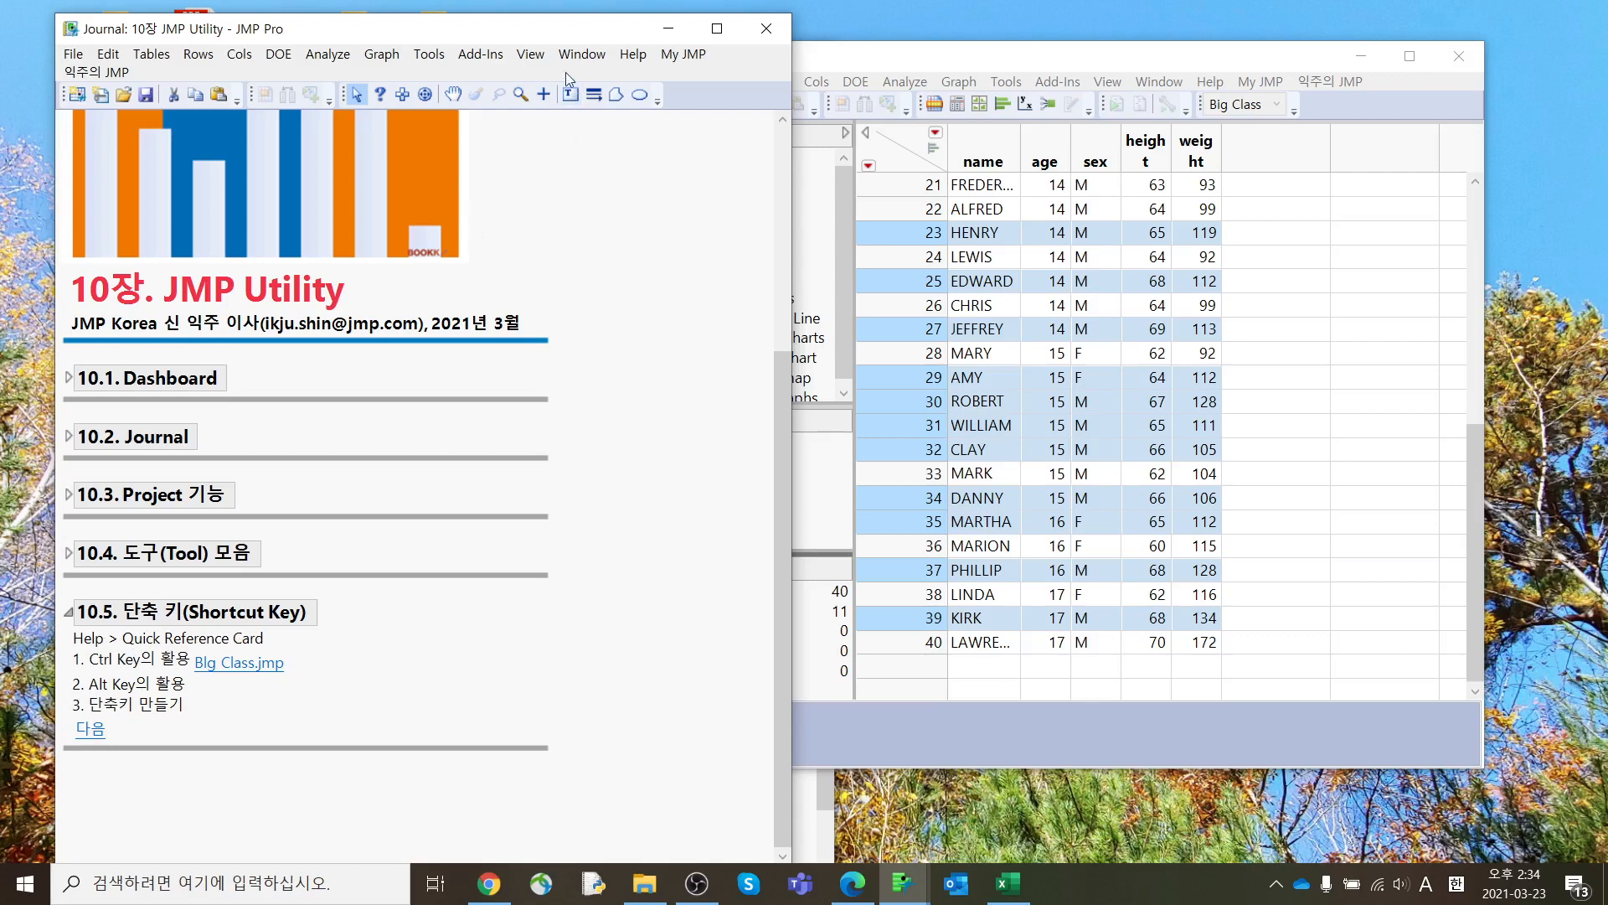
Step: Open the JMP Quick Reference Card, read through its data table, searching, file and window shortcuts, and close it
{"action": "left_click", "coordinate": [633, 55]}
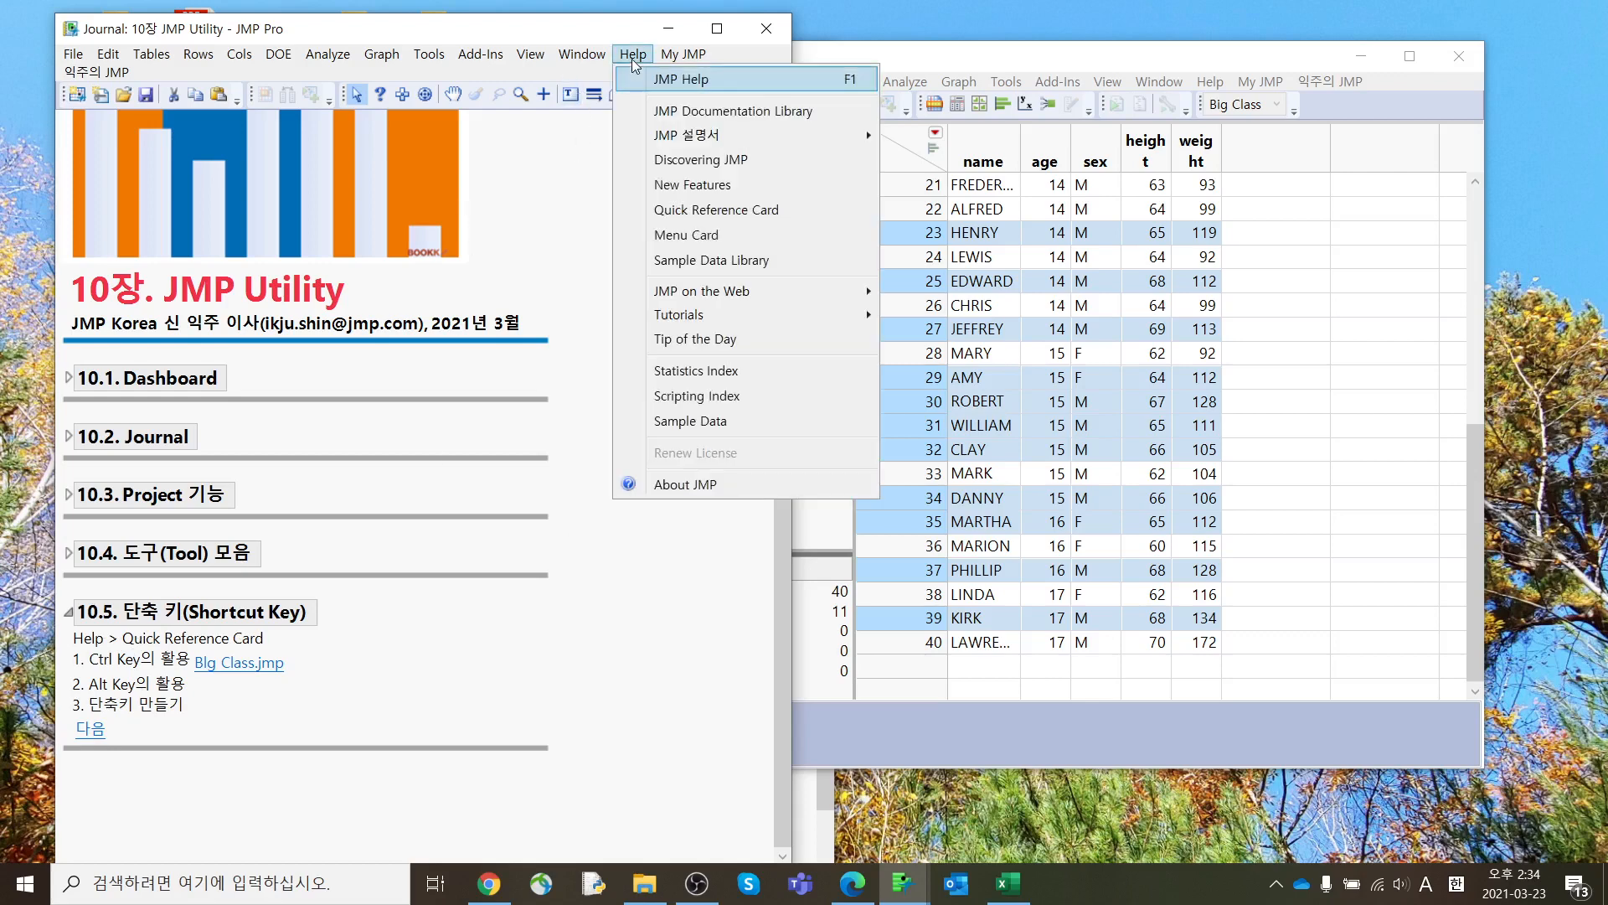
{"action": "left_click", "coordinate": [679, 211]}
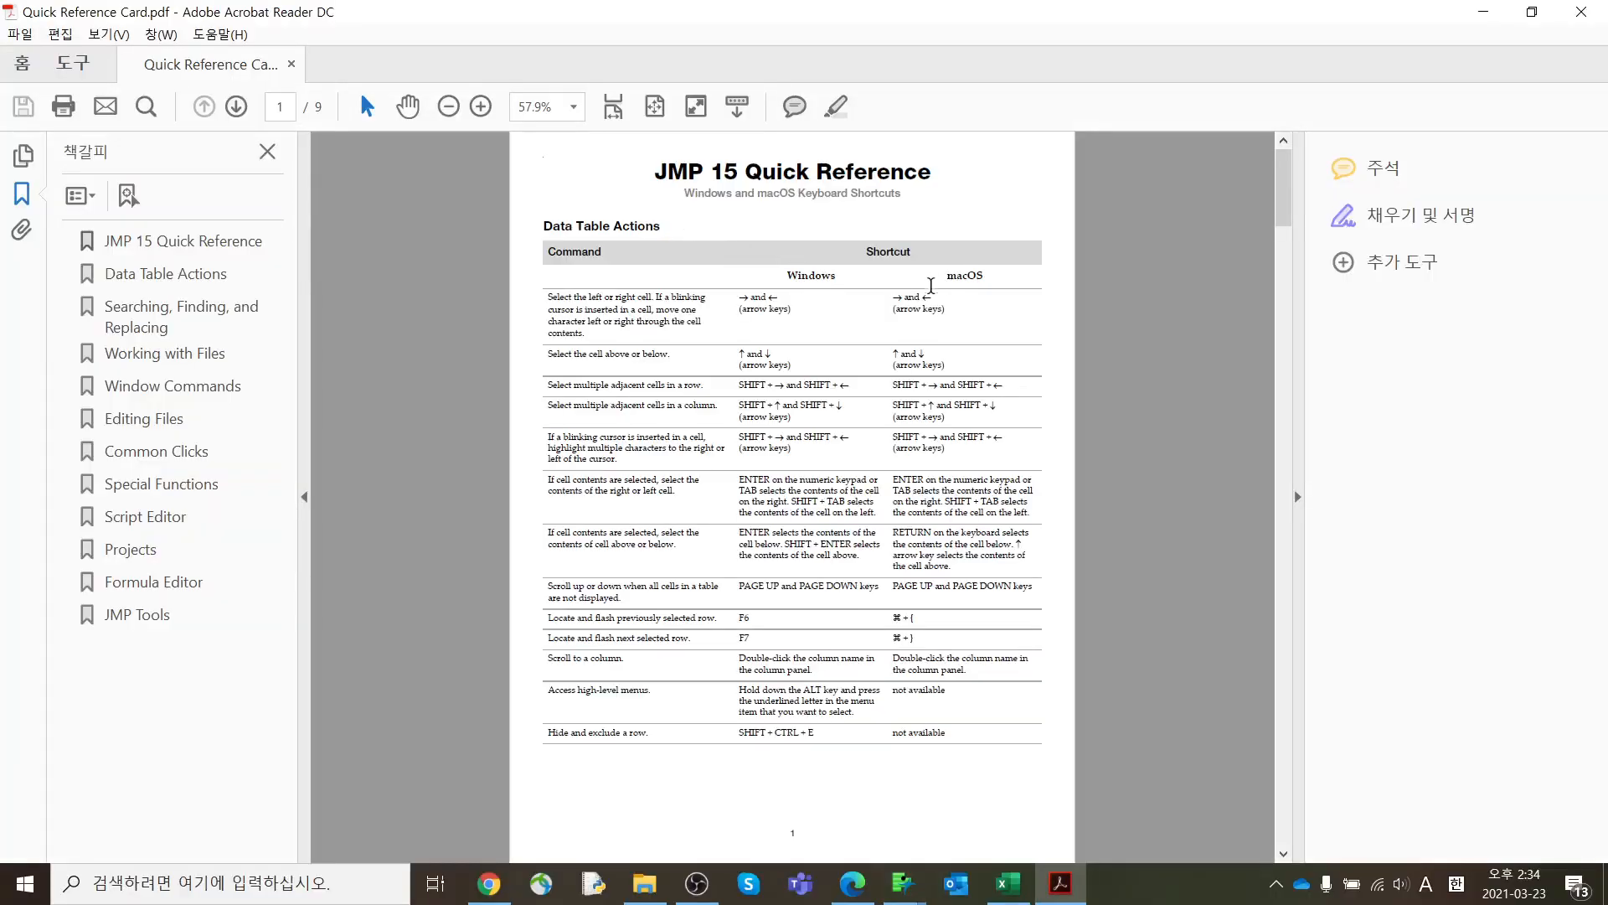
{"action": "scroll", "coordinate": [846, 511], "scroll_direction": "down", "scroll_amount": 10}
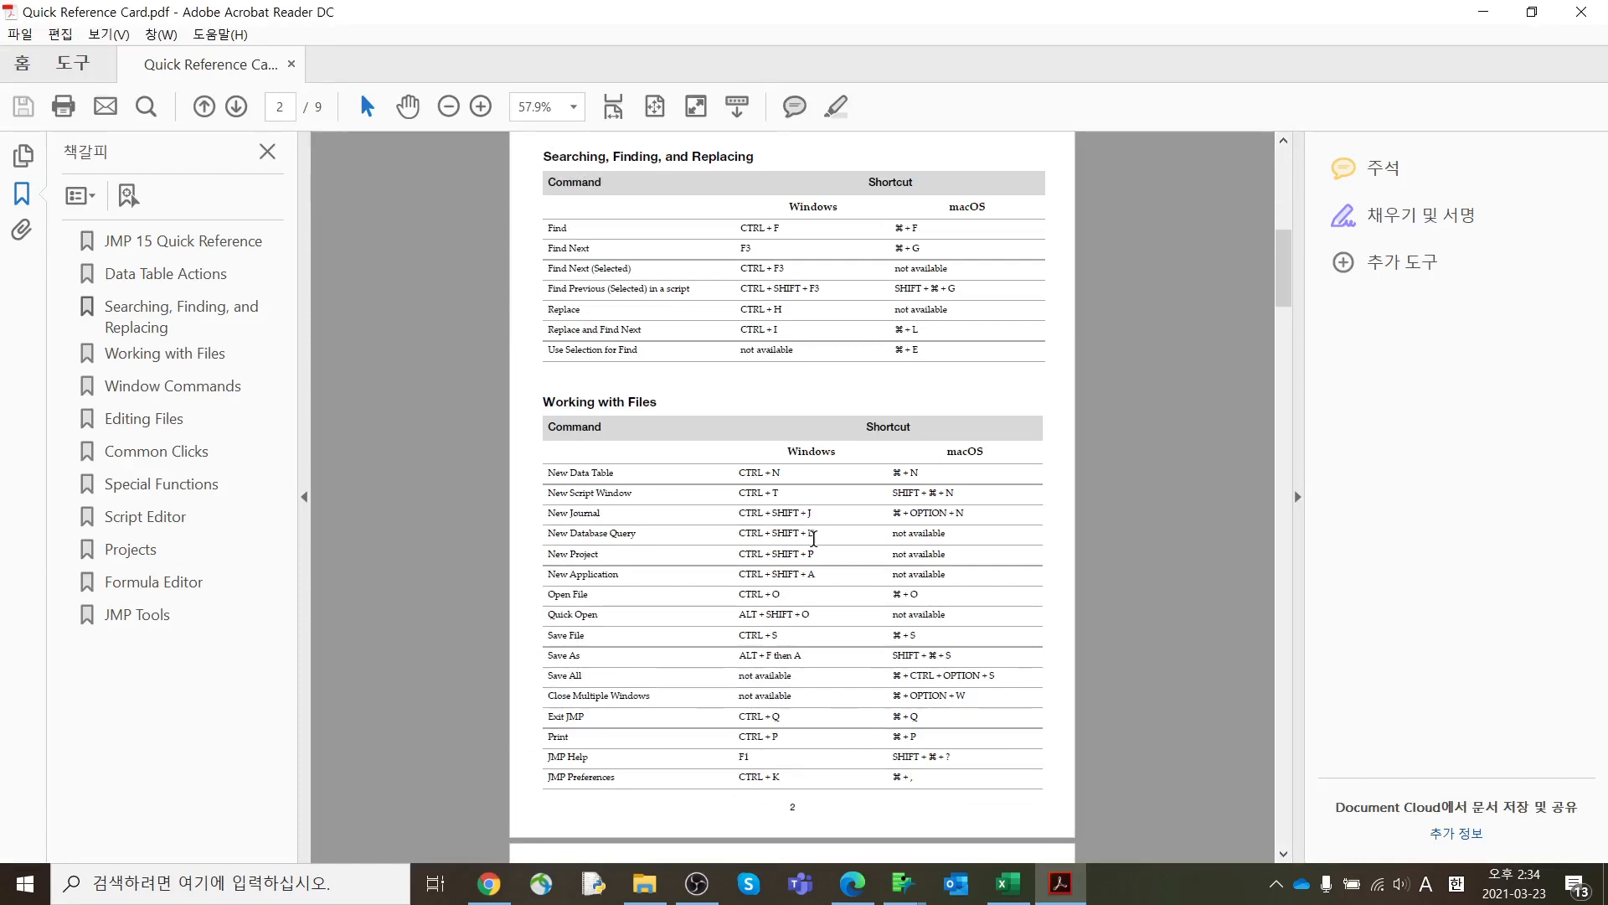
{"action": "scroll", "coordinate": [814, 537], "scroll_direction": "down", "scroll_amount": 4}
{"action": "scroll", "coordinate": [817, 546], "scroll_direction": "down", "scroll_amount": 8}
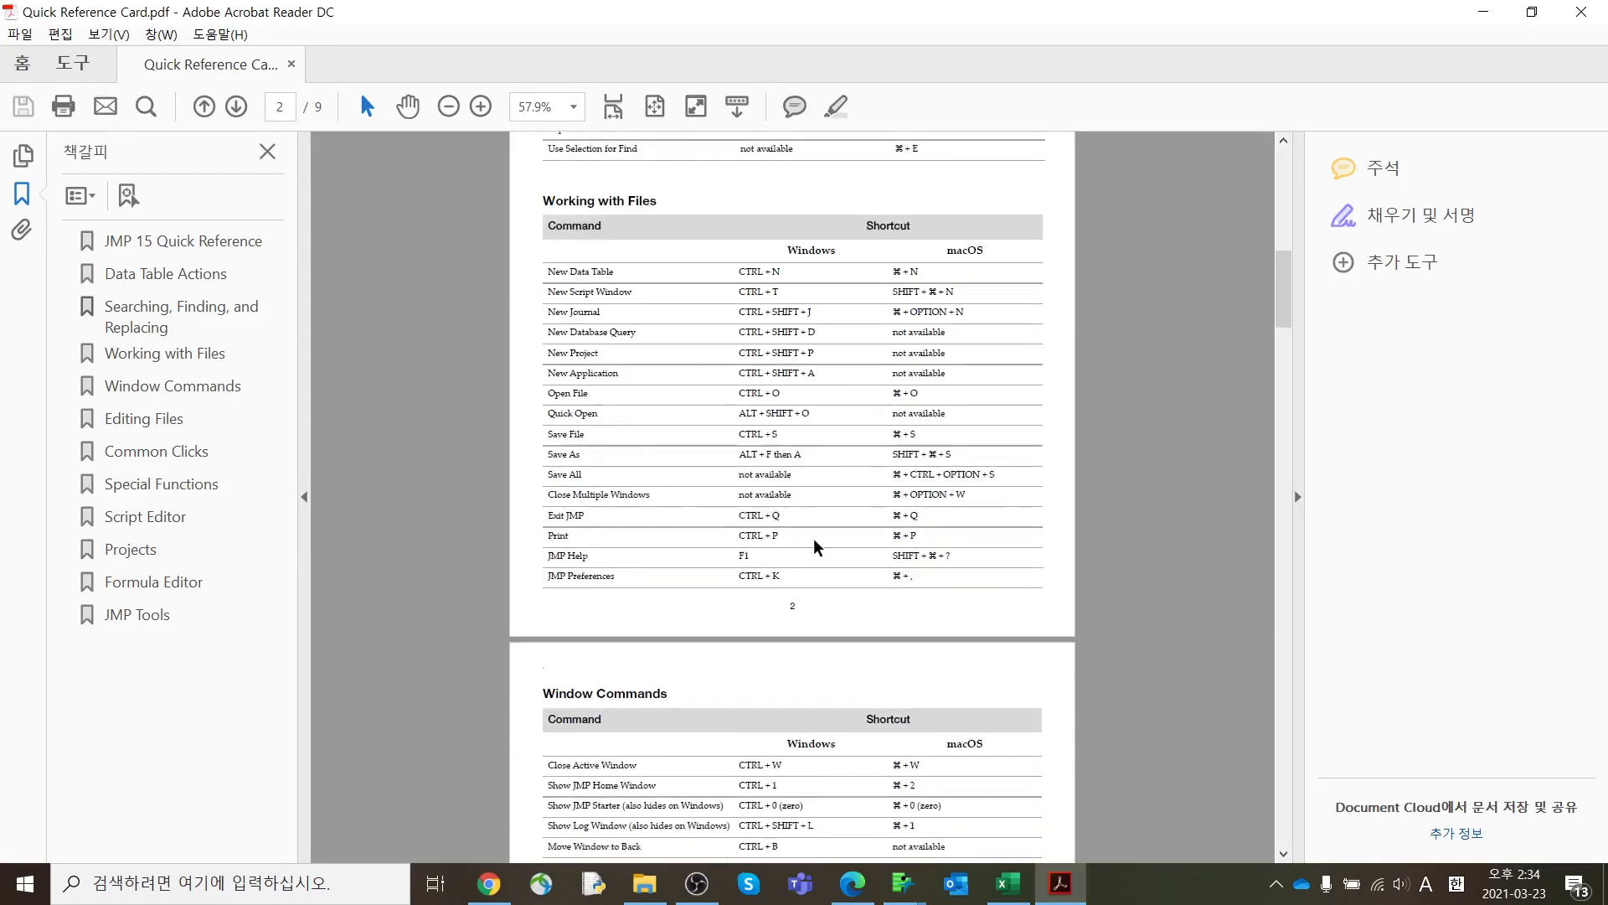
{"action": "left_click", "coordinate": [1580, 12]}
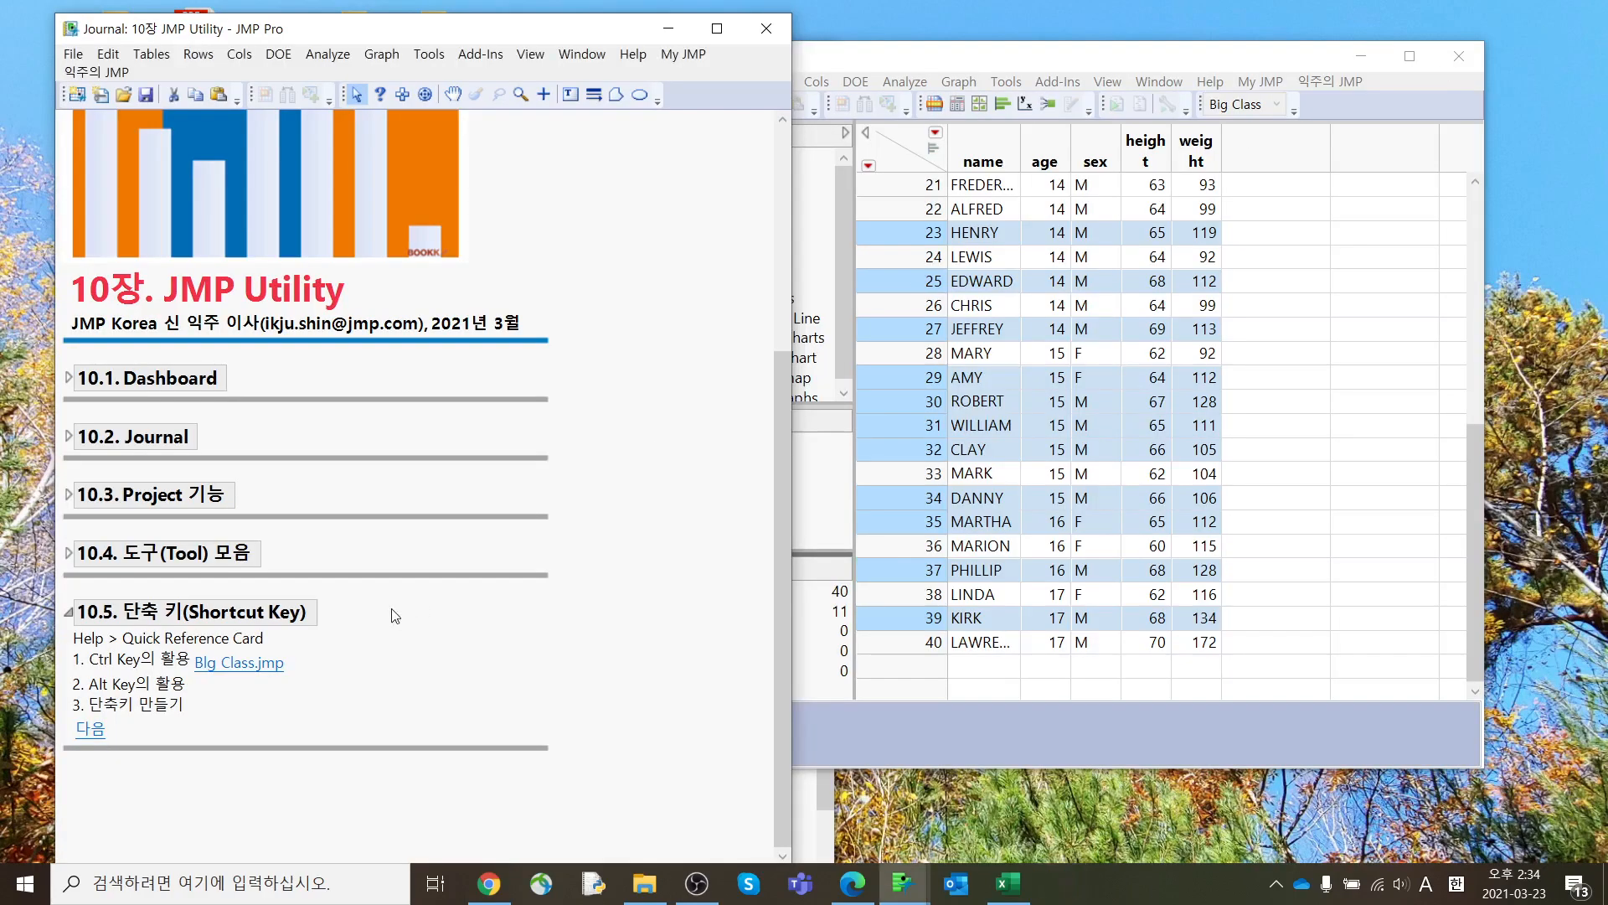
Step: Clear the row selection in the Big Class table and create a Distribution report for height and weight
{"action": "left_click", "coordinate": [1034, 62]}
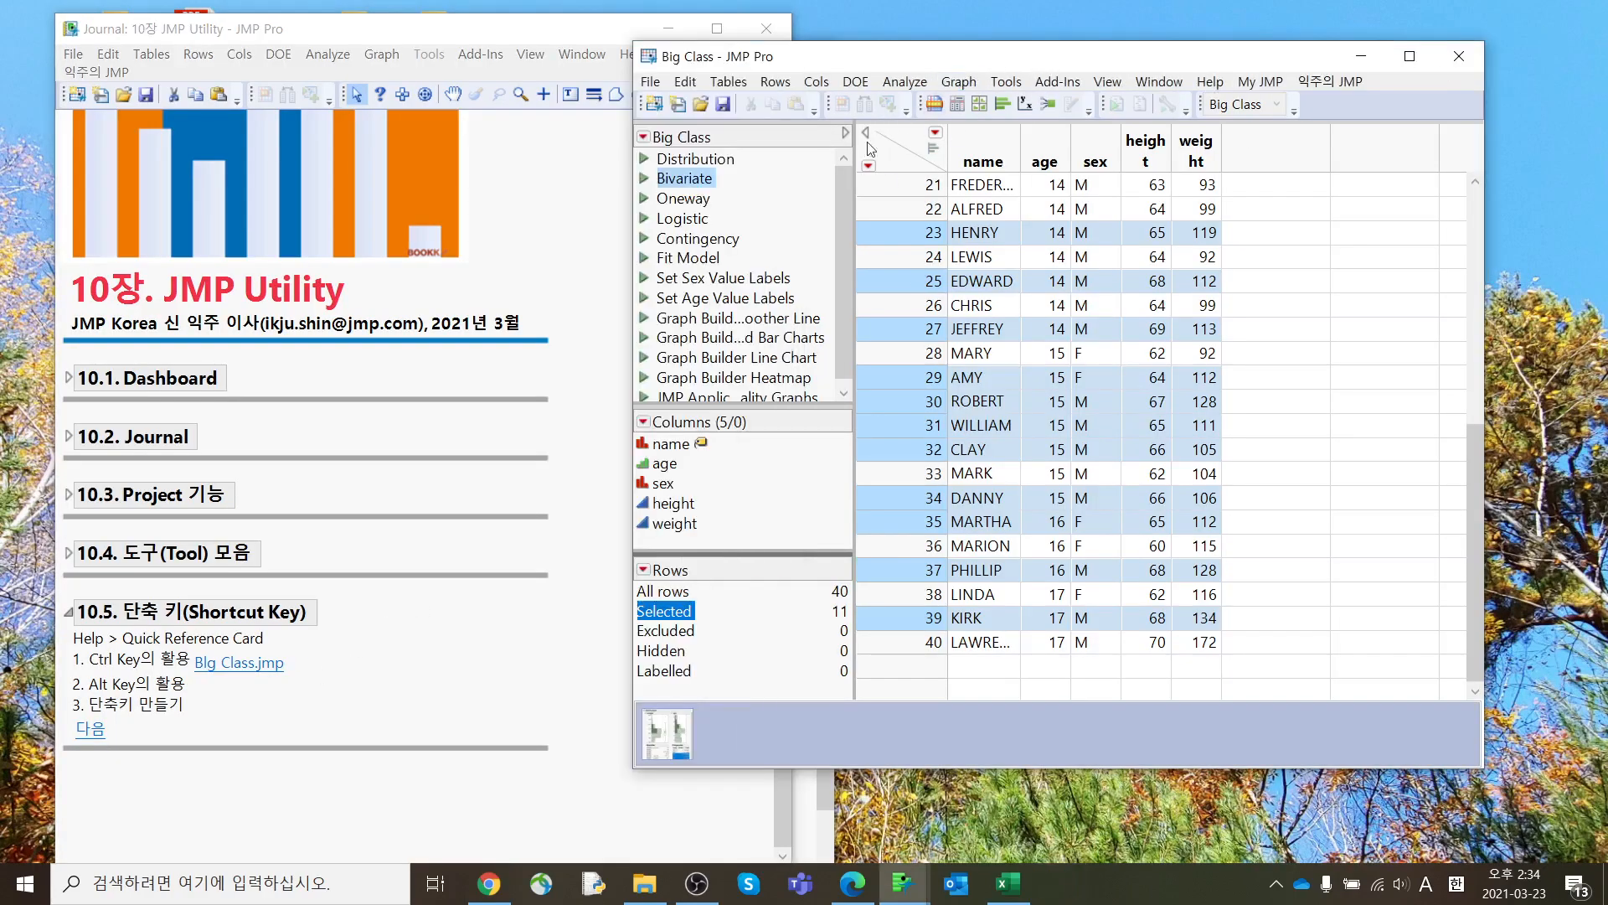
{"action": "left_click", "coordinate": [891, 160]}
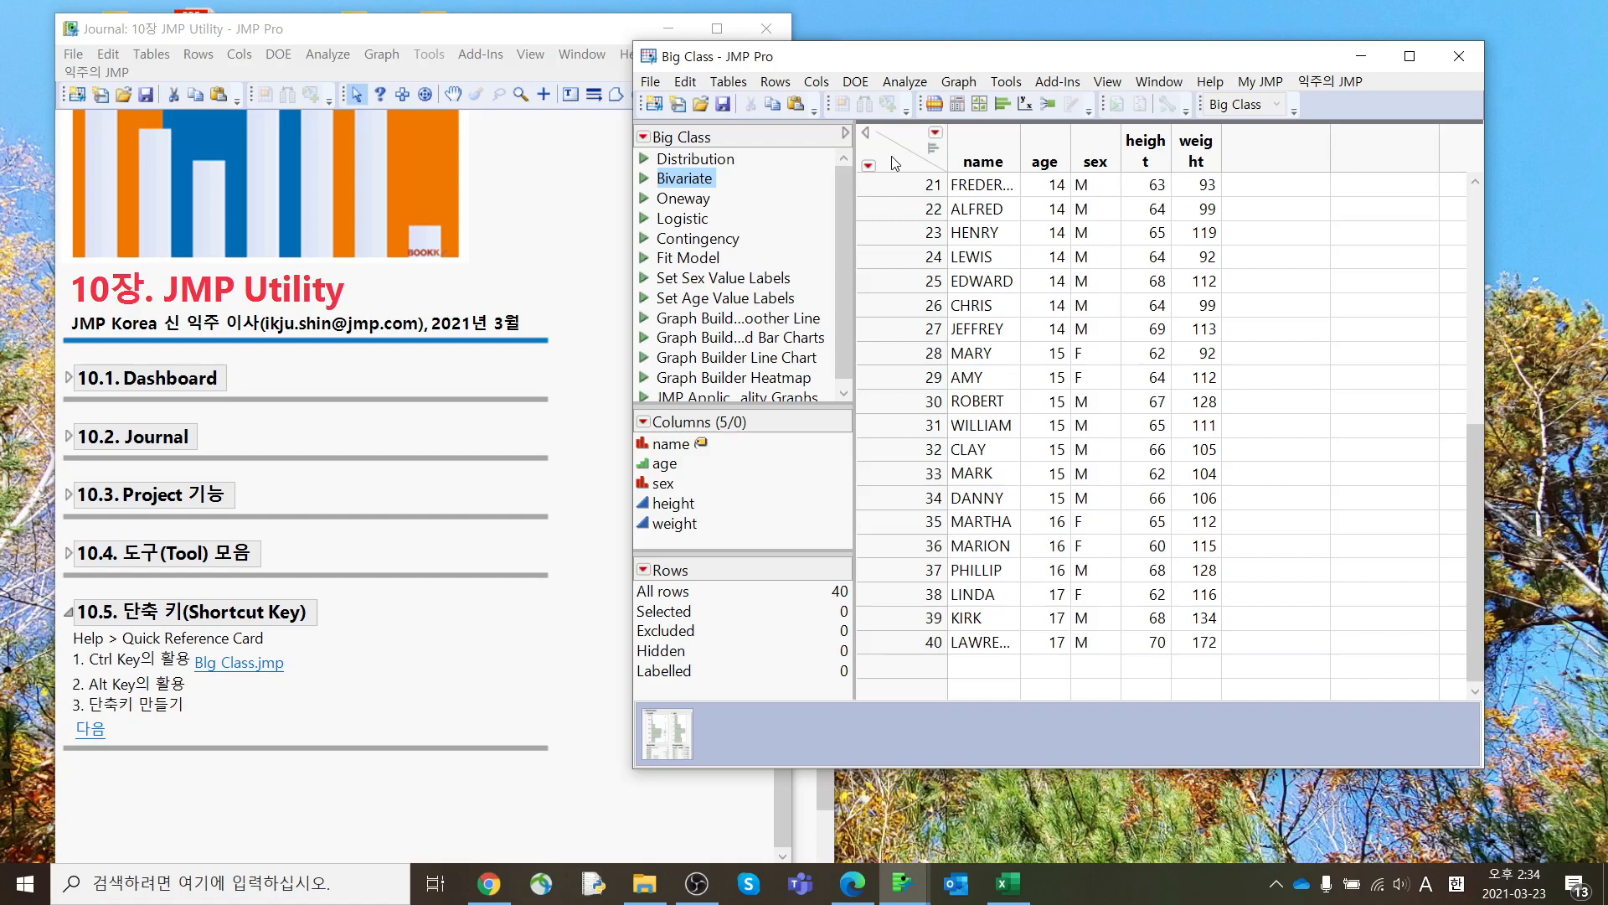
{"action": "left_click", "coordinate": [919, 92]}
{"action": "left_click", "coordinate": [920, 112]}
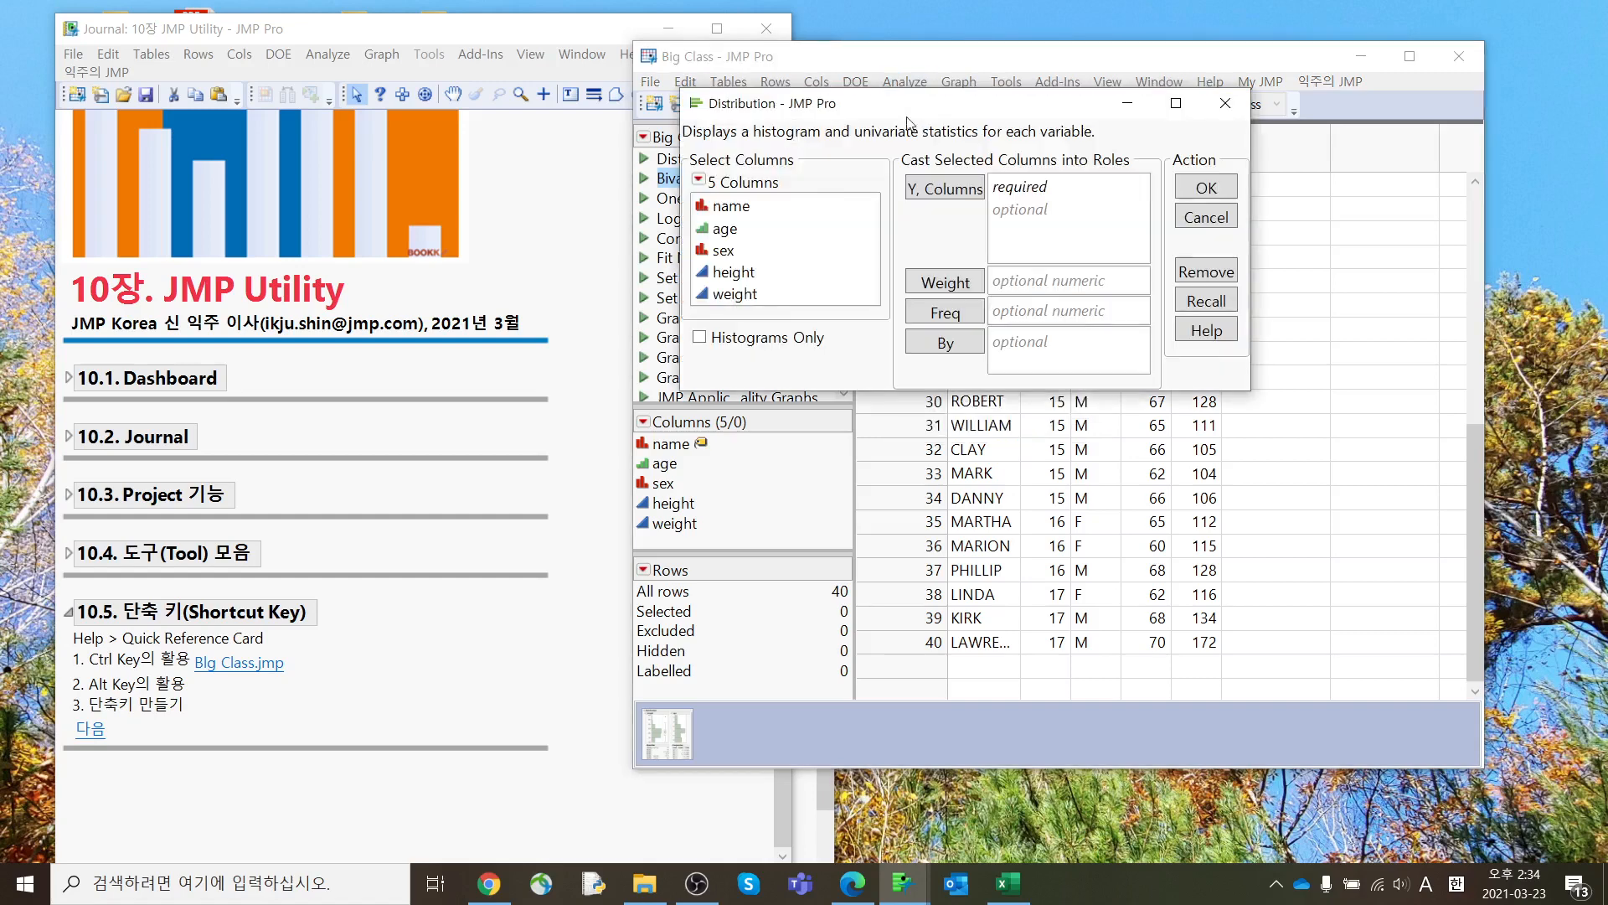
{"action": "left_click_drag", "start_coordinate": [784, 272], "coordinate": [783, 298]}
{"action": "left_click", "coordinate": [935, 191]}
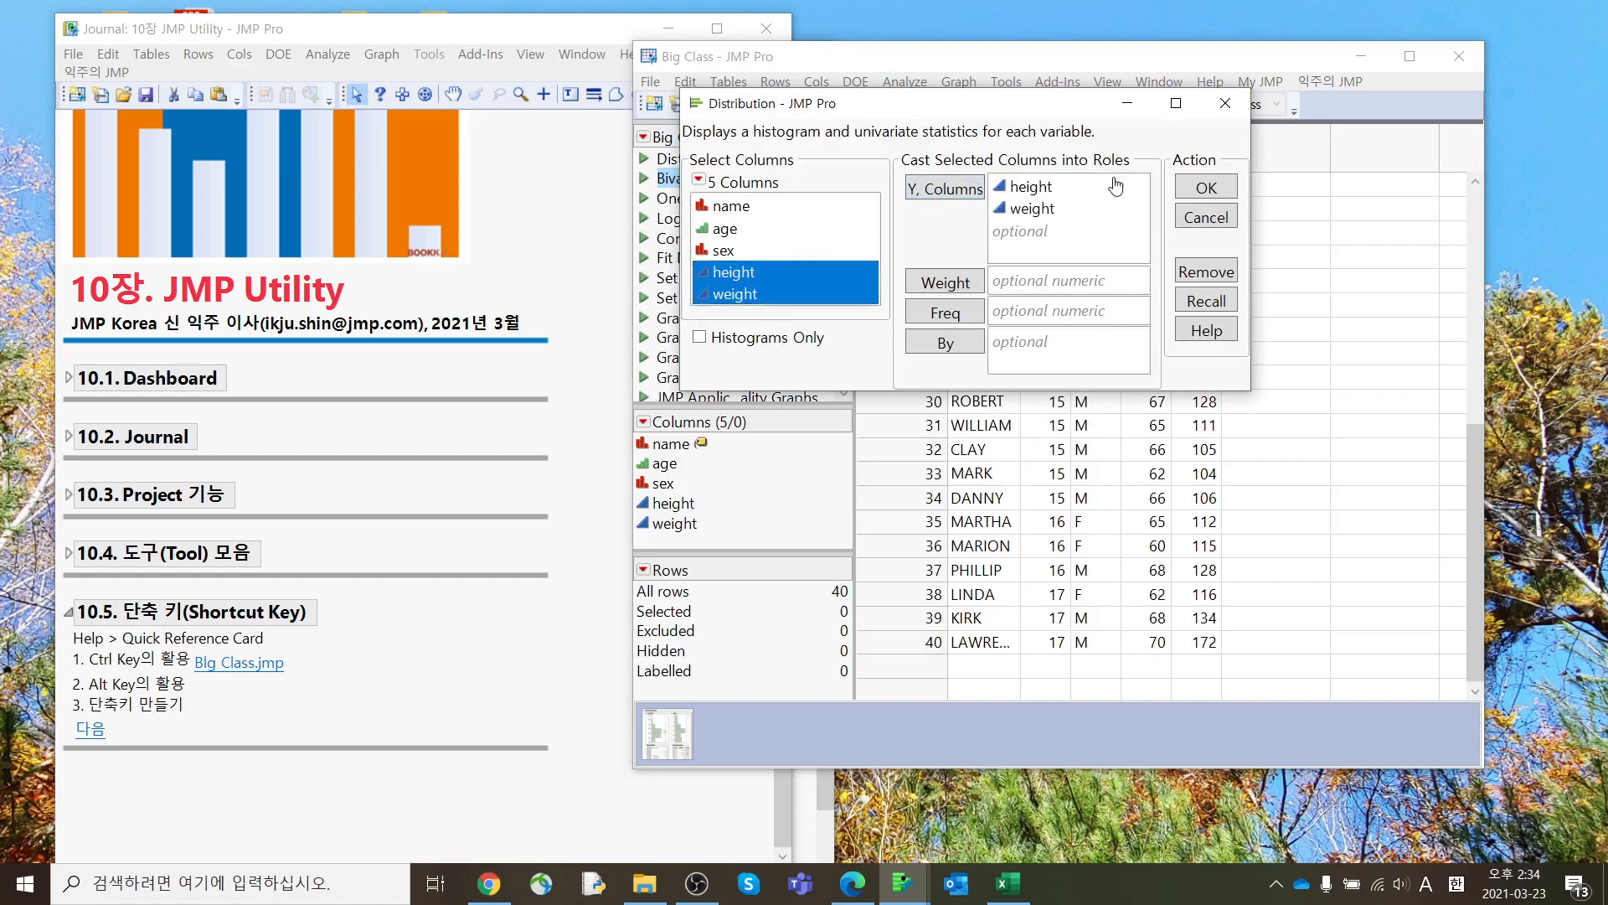
{"action": "left_click", "coordinate": [1186, 188]}
Step: Stack the height and weight distributions horizontally and shrink only the height histogram
{"action": "left_click", "coordinate": [760, 116]}
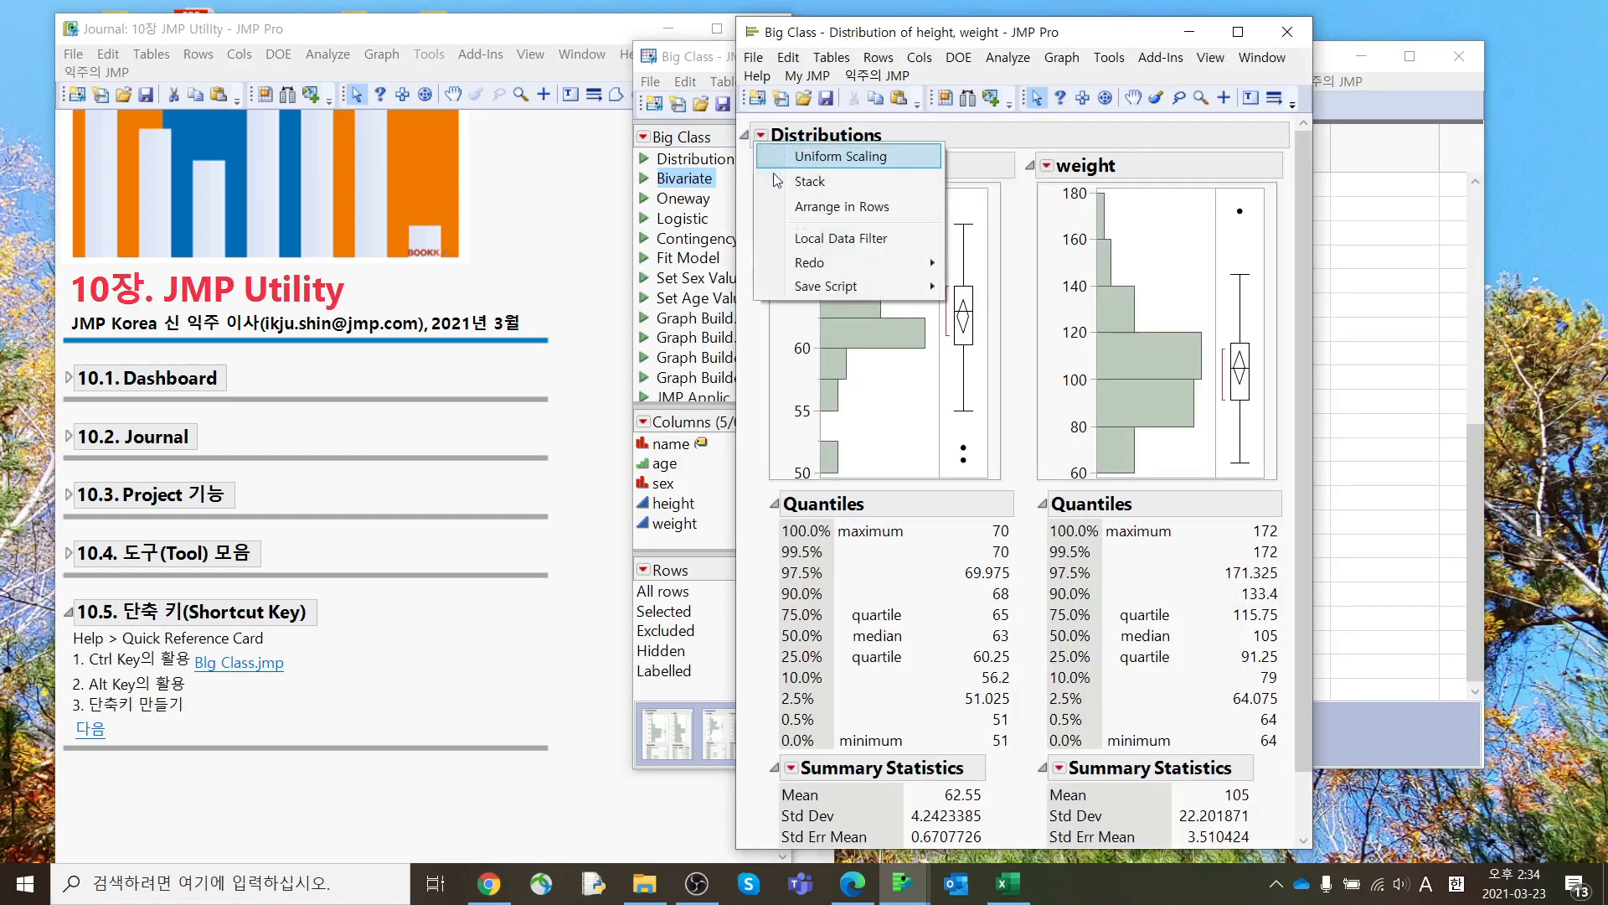
{"action": "left_click", "coordinate": [783, 179]}
{"action": "left_click_drag", "start_coordinate": [963, 34], "coordinate": [807, 71]}
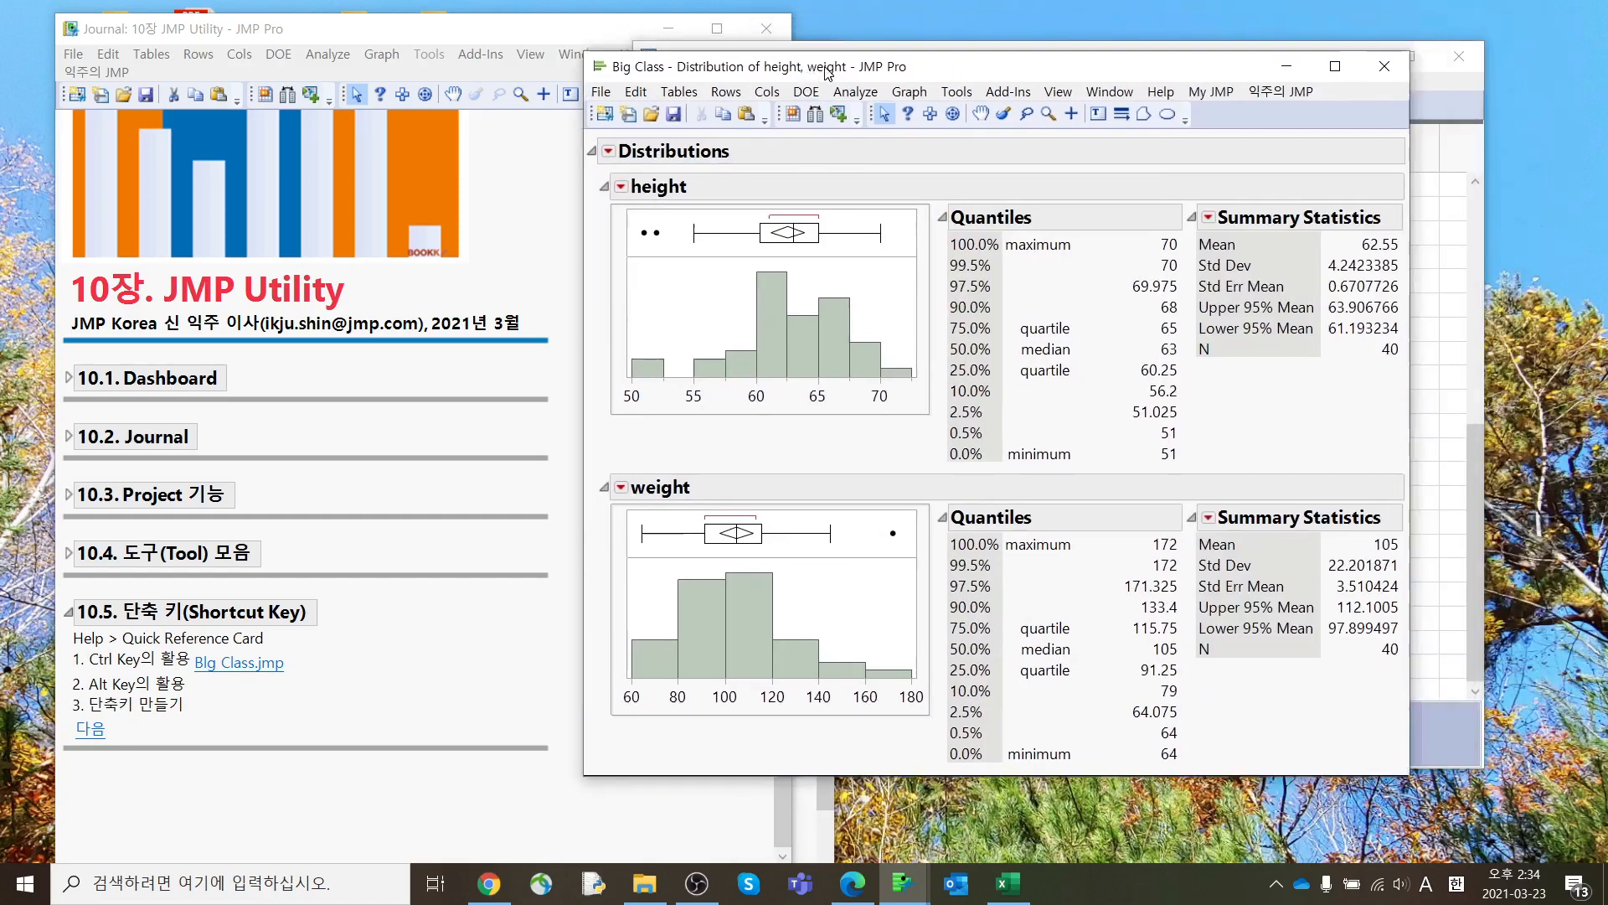
{"action": "left_click_drag", "start_coordinate": [912, 382], "coordinate": [867, 356]}
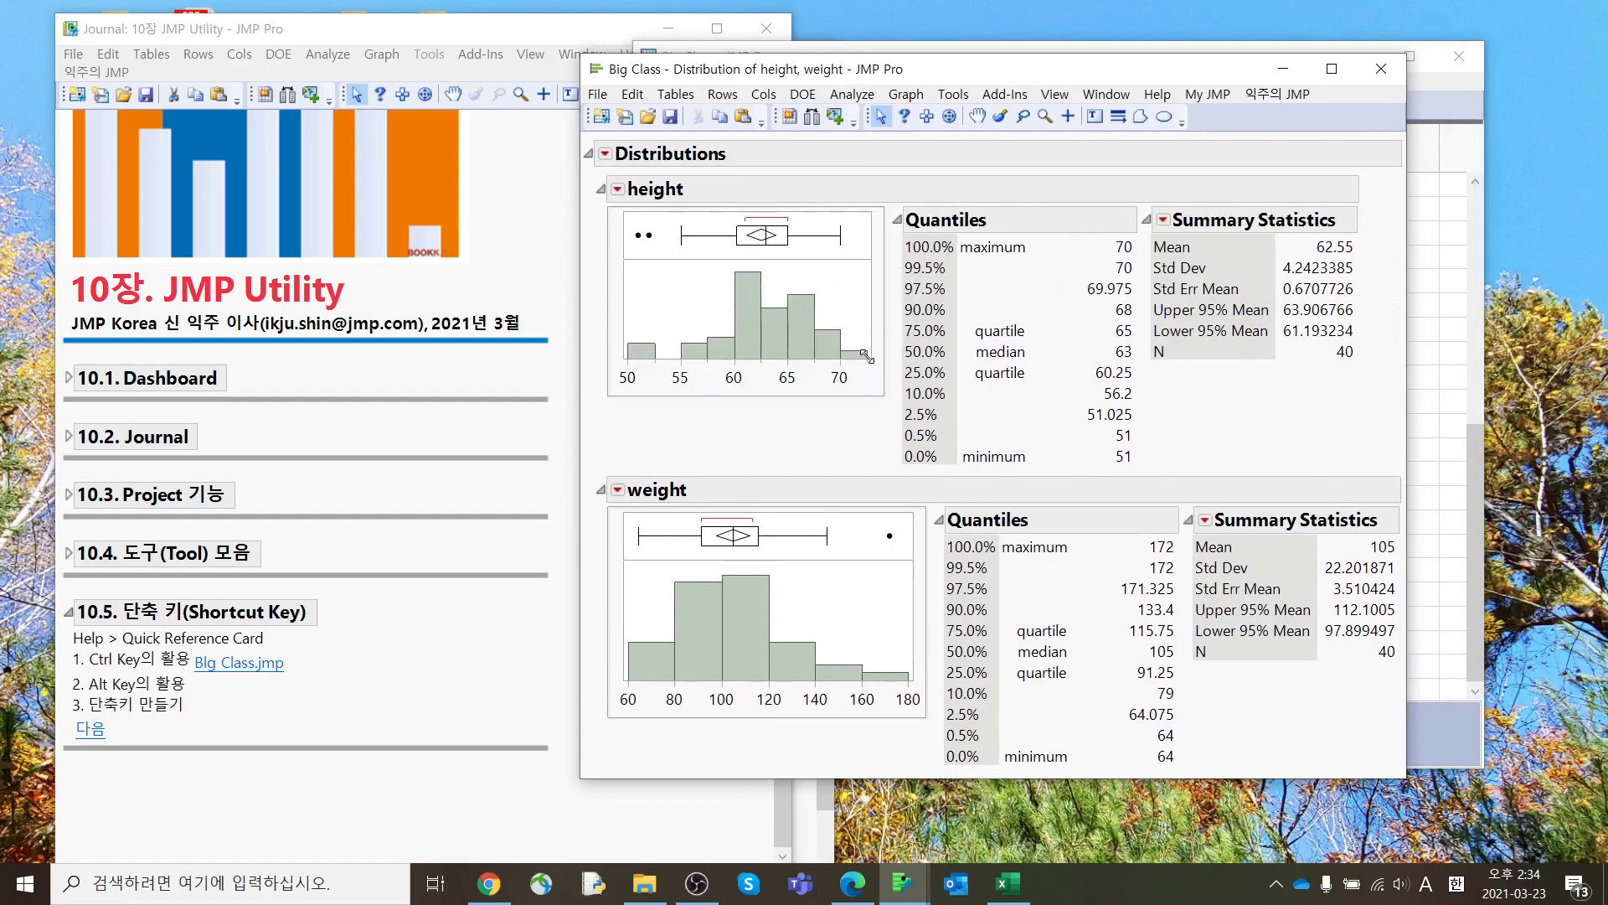